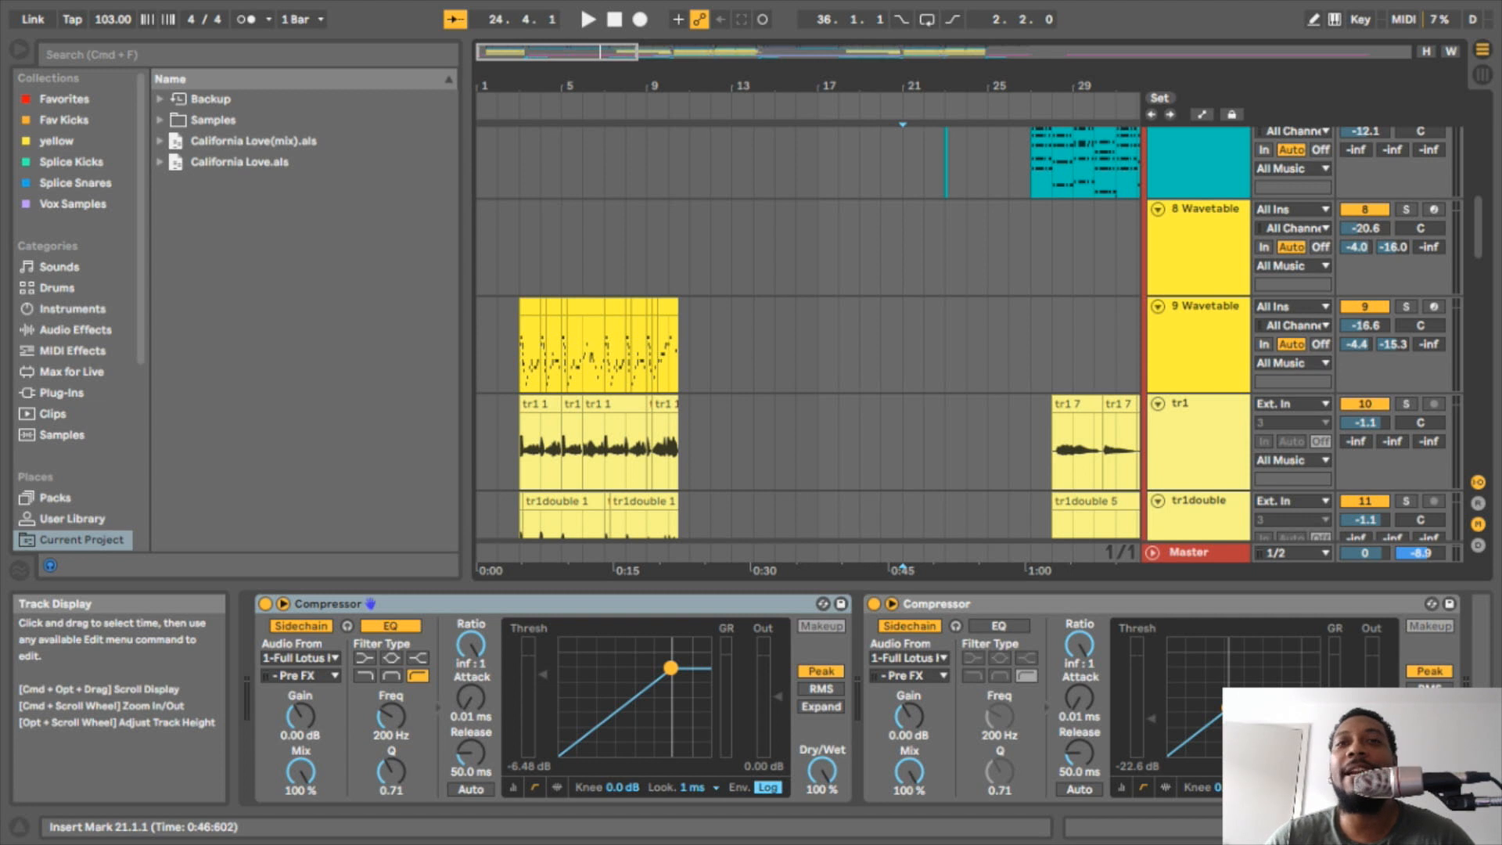
- Solo the Sample track, listen to its long vocal clip from bar 11, and clear the solo
scroll(598, 336, "down", 5)
scroll(598, 337, "down", 2)
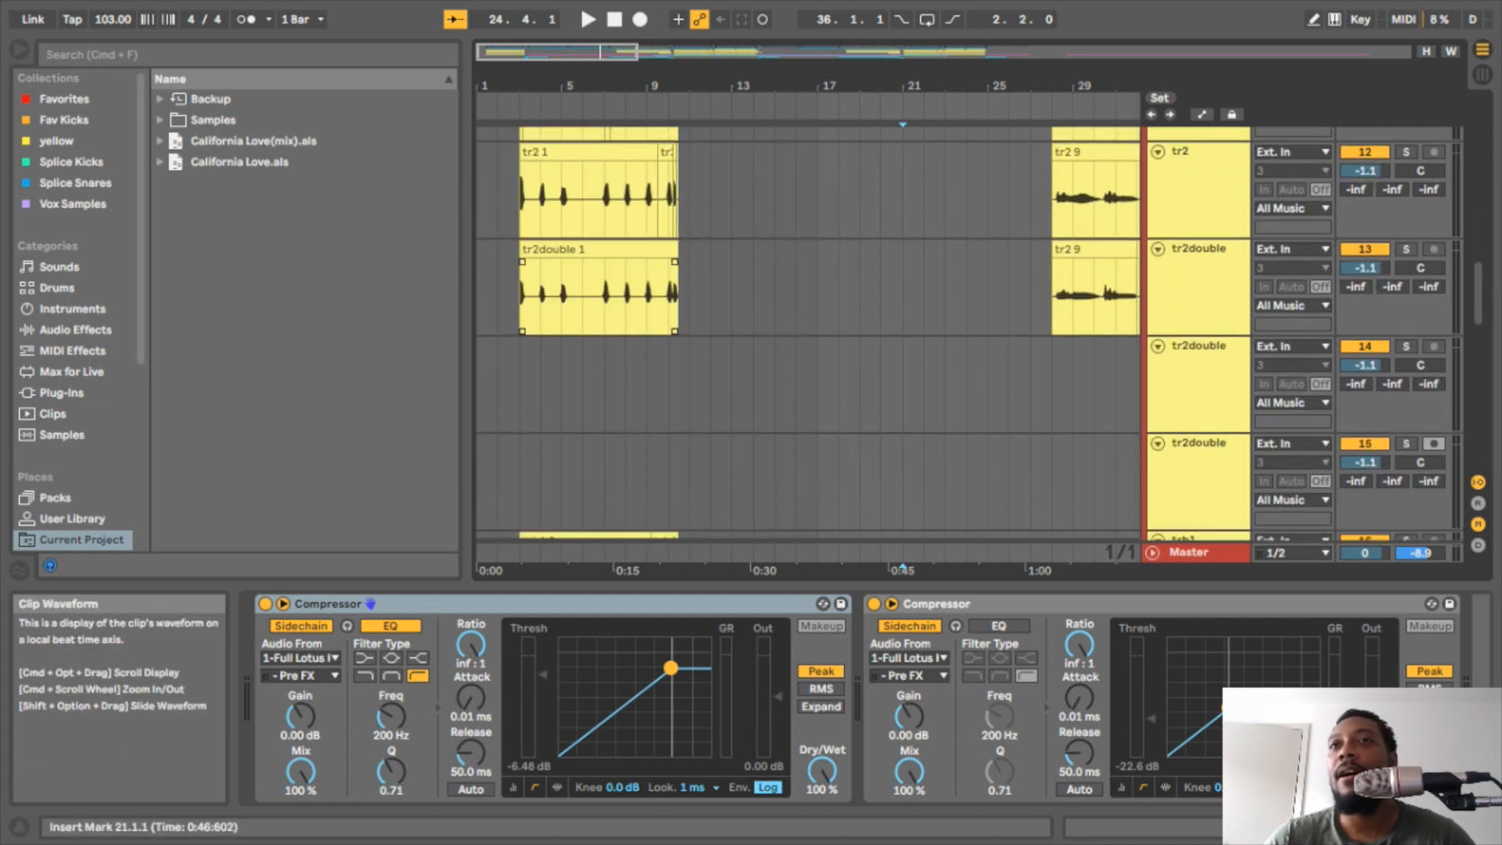
scroll(598, 336, "down", 15)
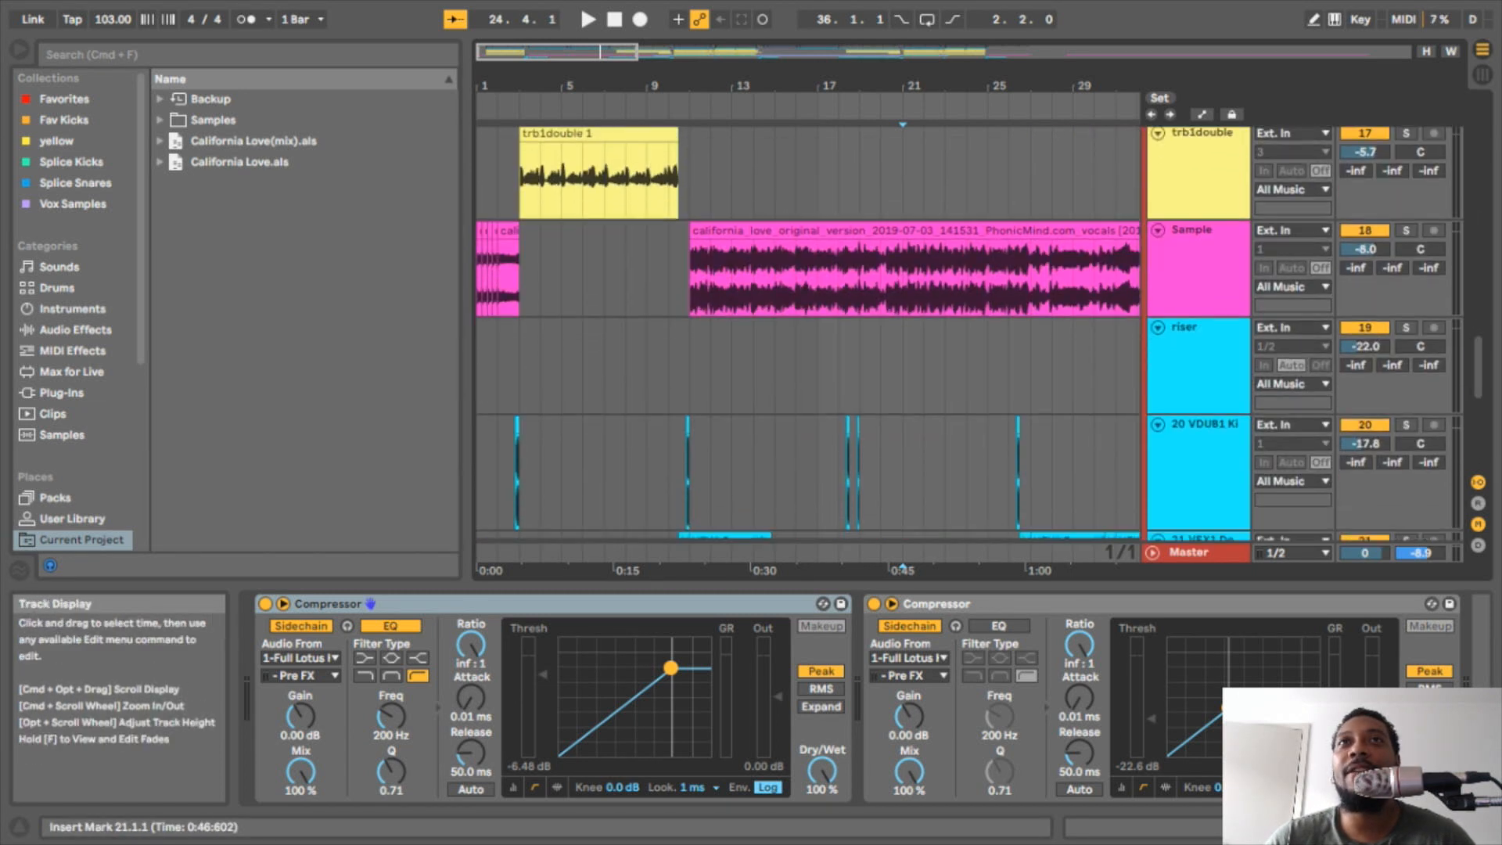
scroll(808, 332, "up", 7)
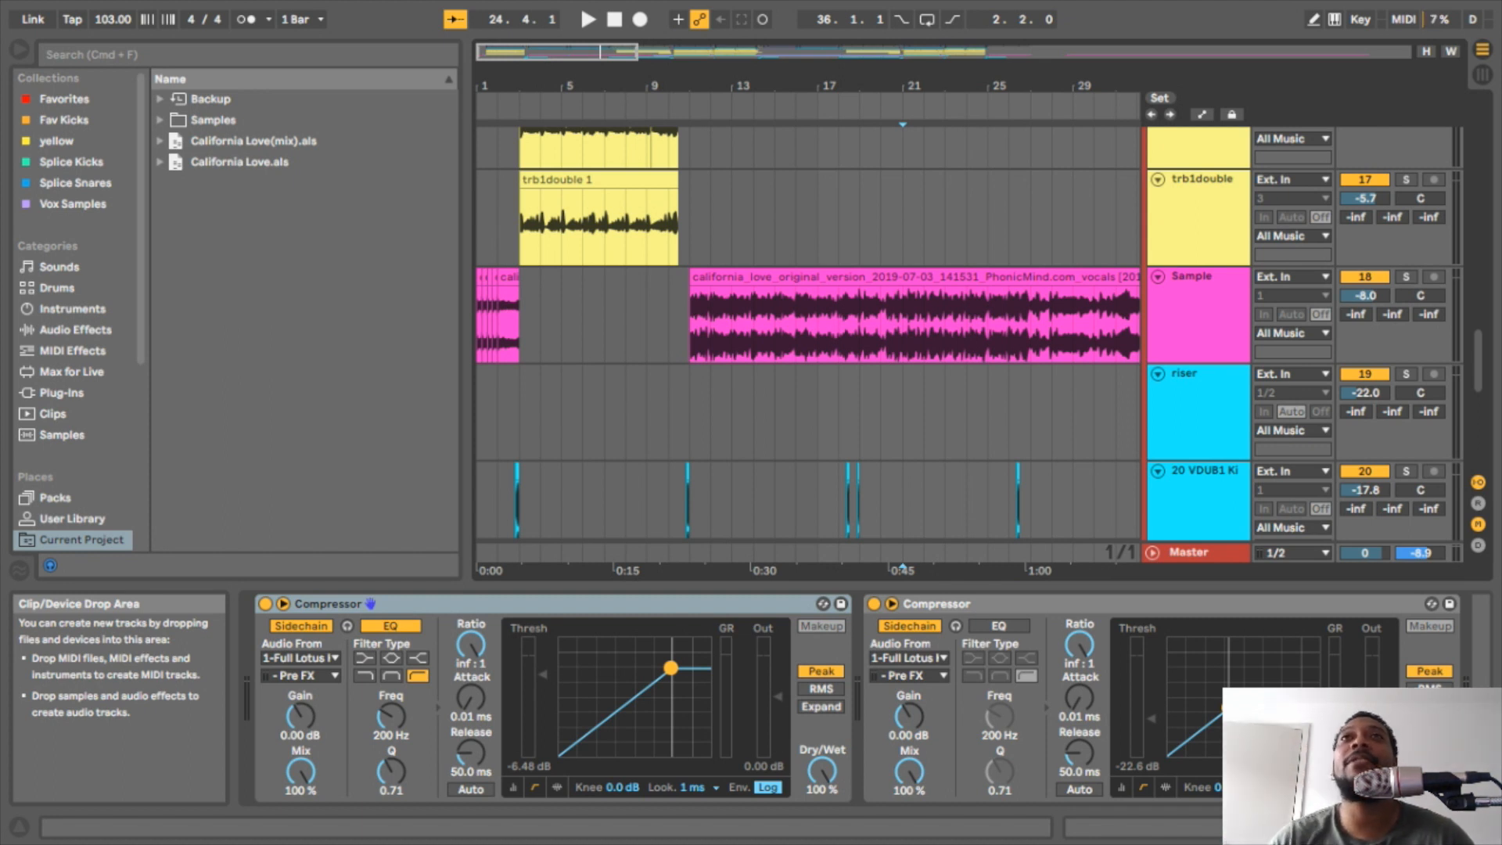
left_click_drag(692, 86, 692, 137)
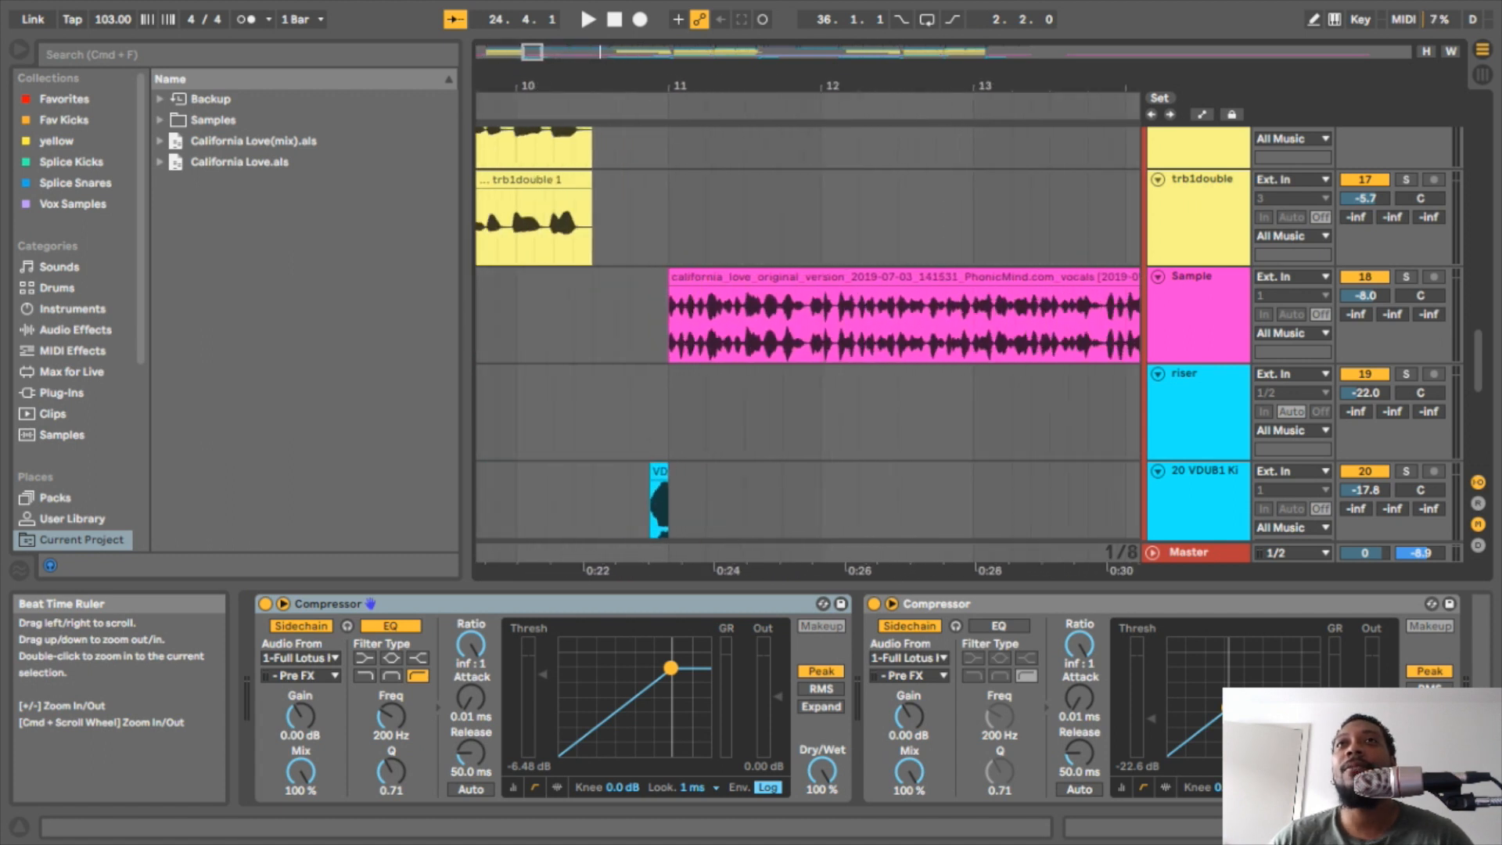
left_click(783, 276)
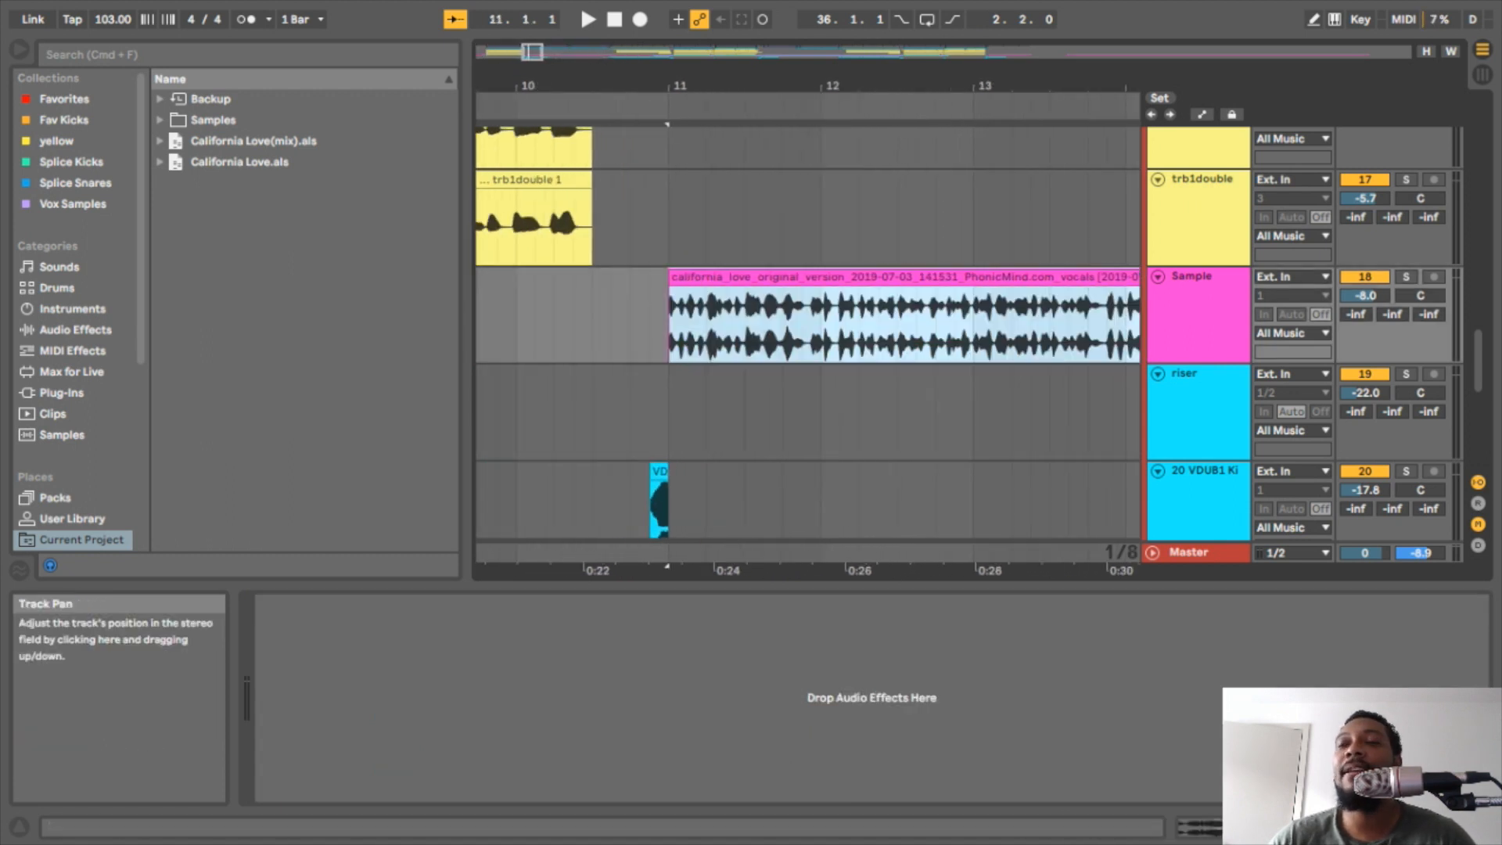
left_click(1405, 276)
key("space")
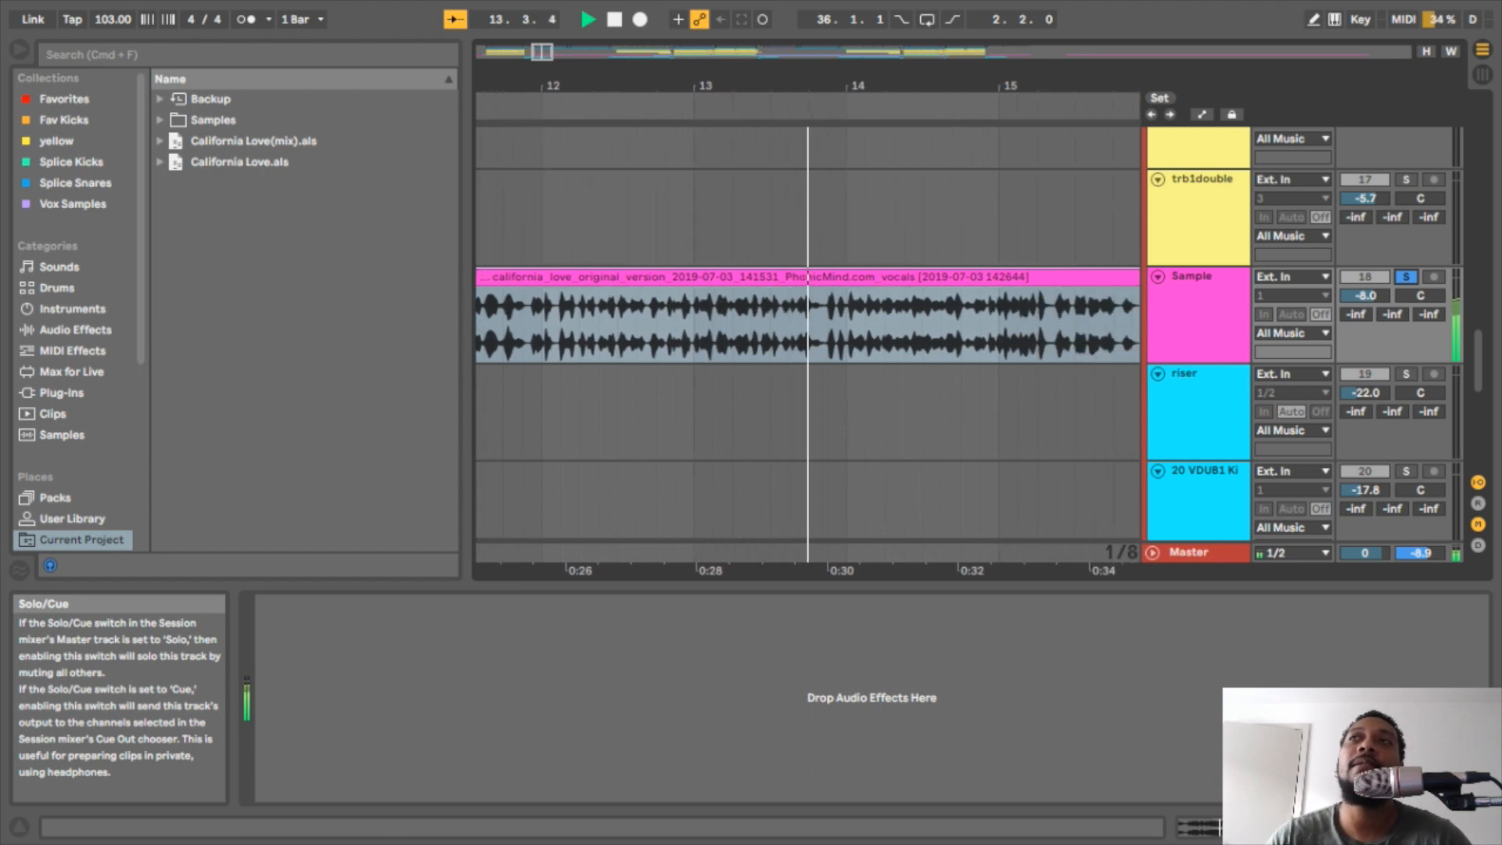
key("space")
left_click(1406, 276)
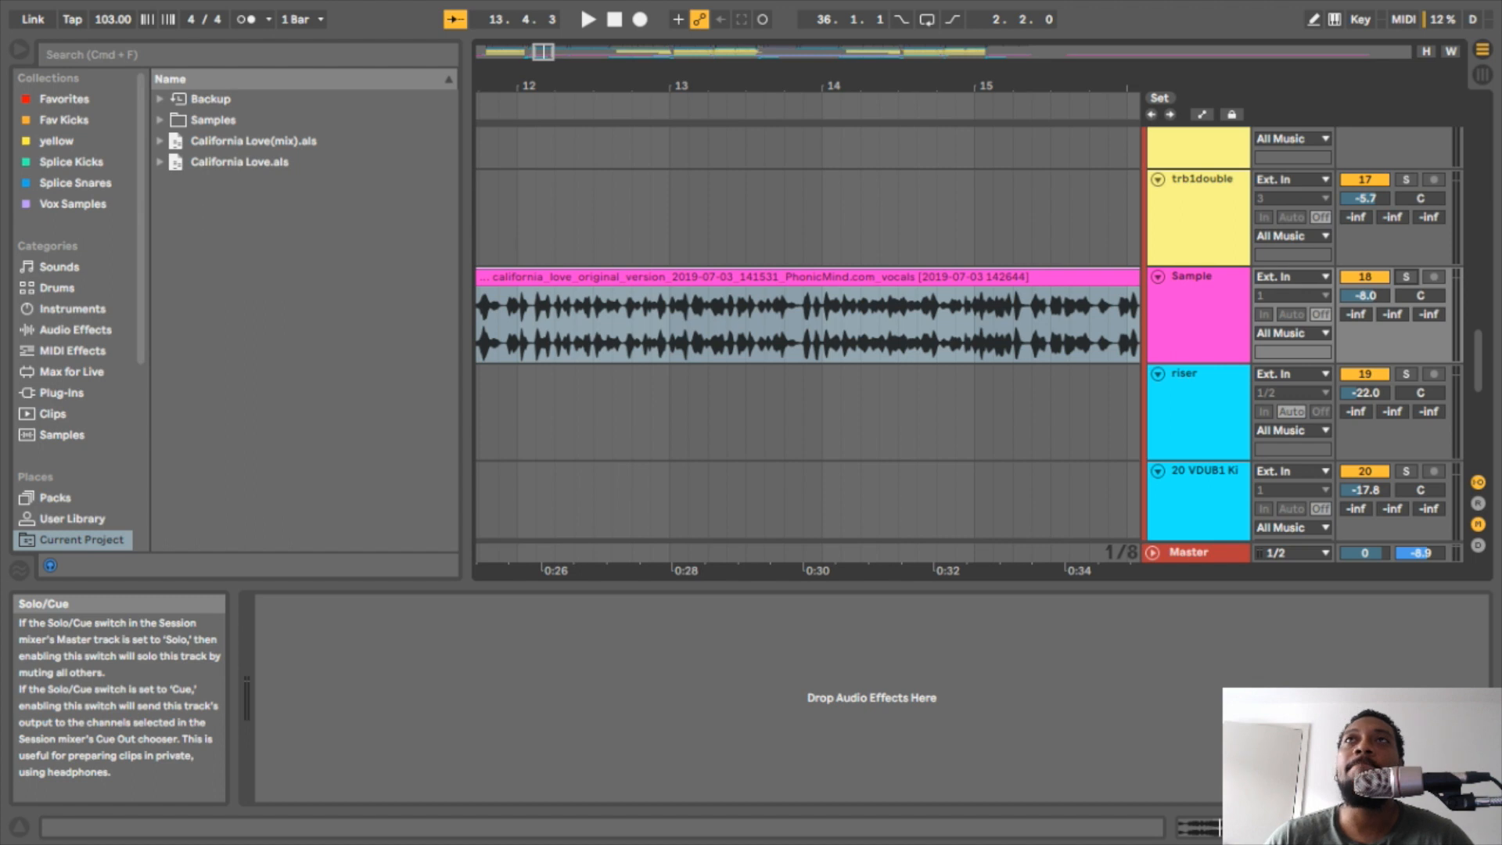
- Examine the arrangement of the drum, 808, sub and Serum clips from the vocal section at bar 11 to the section after bar 39
left_click_drag(887, 88, 961, 102)
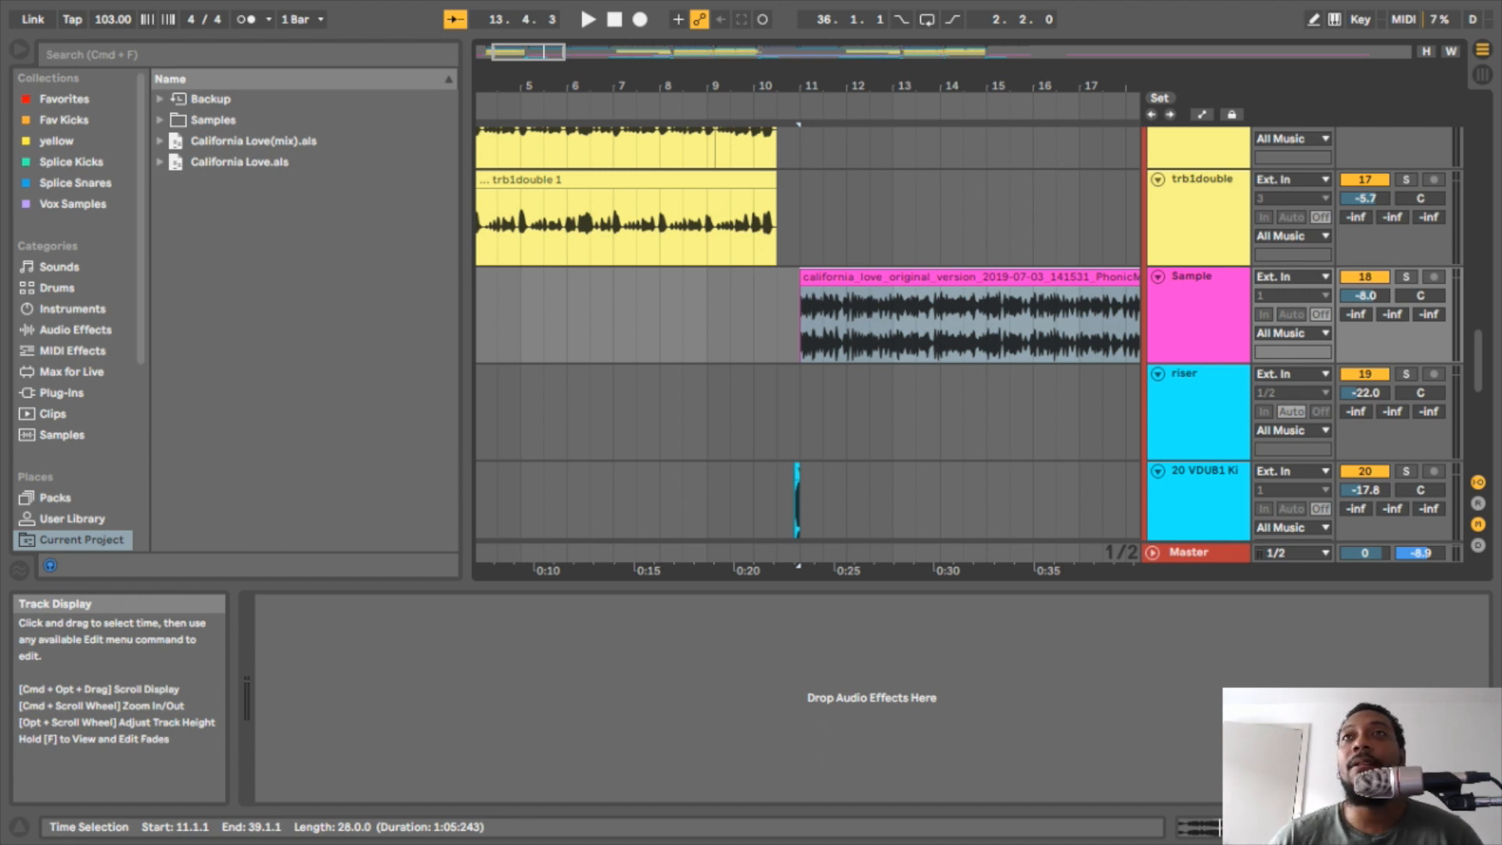
left_click(938, 276)
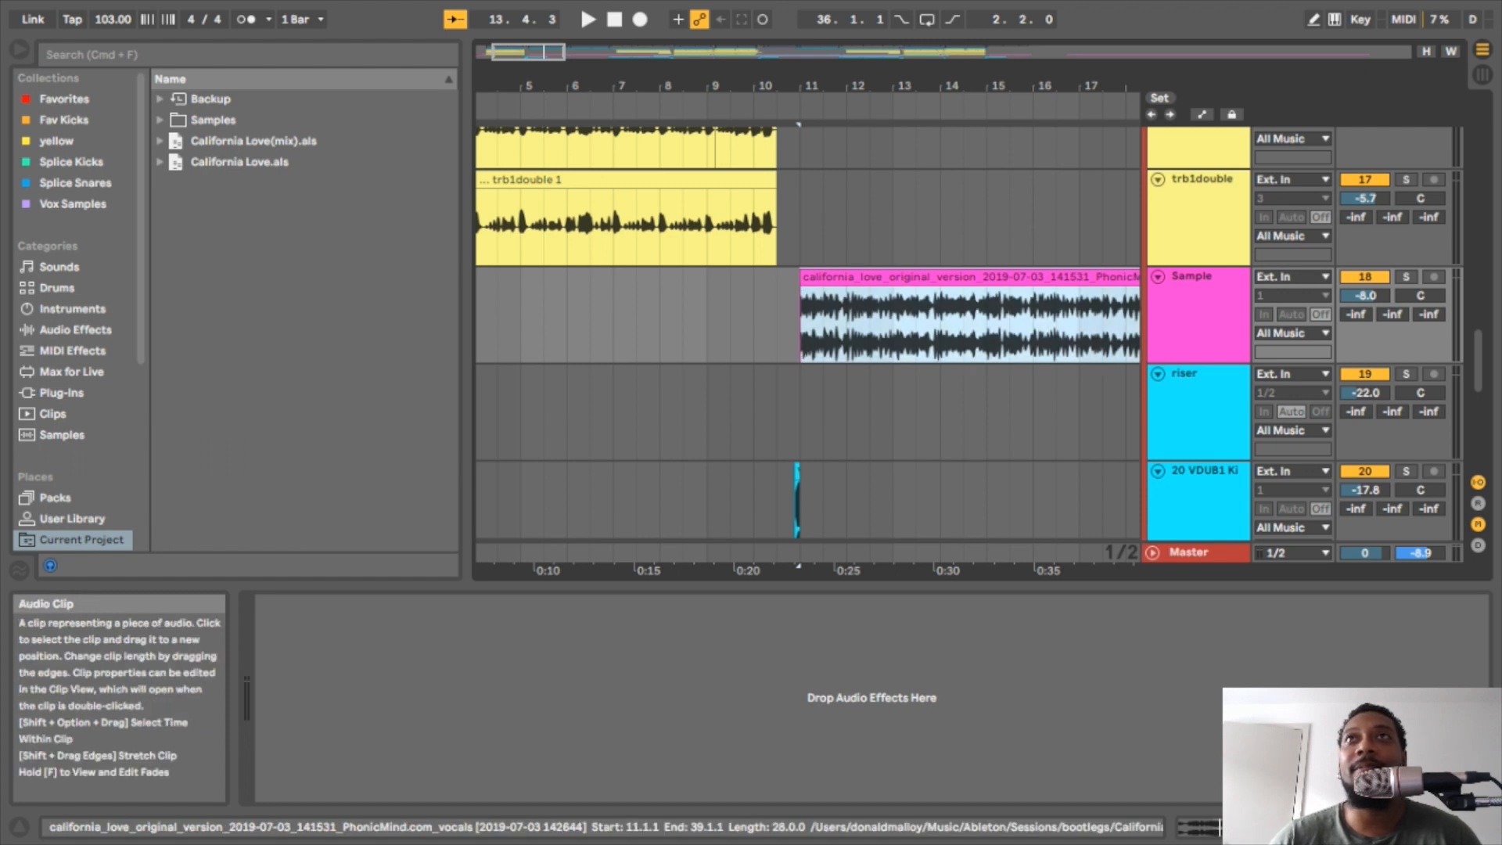
key("minus")
key("minus")
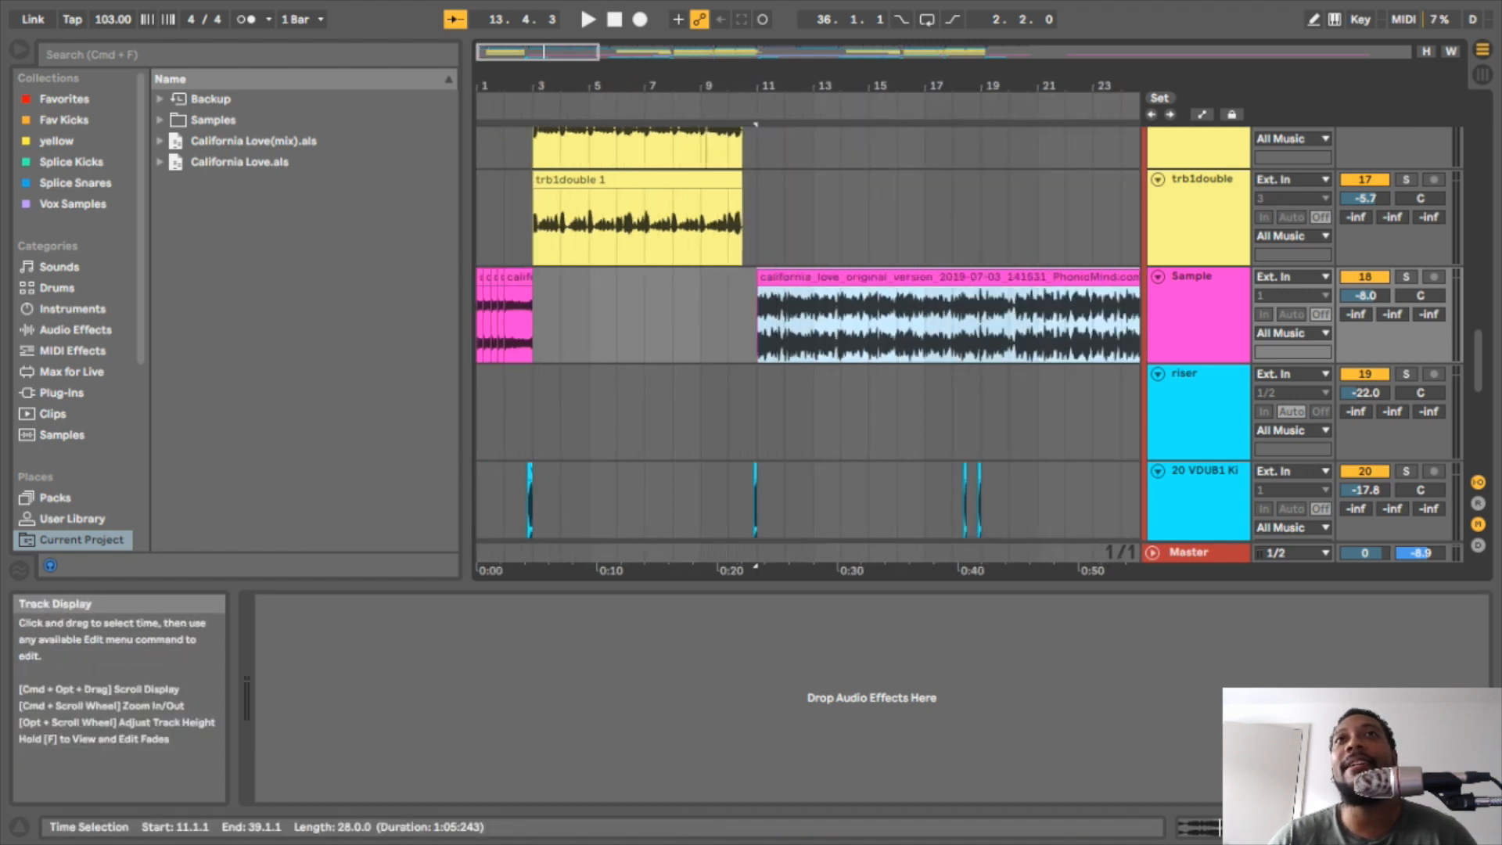
scroll(808, 334, "up", 3)
scroll(808, 333, "up", 10)
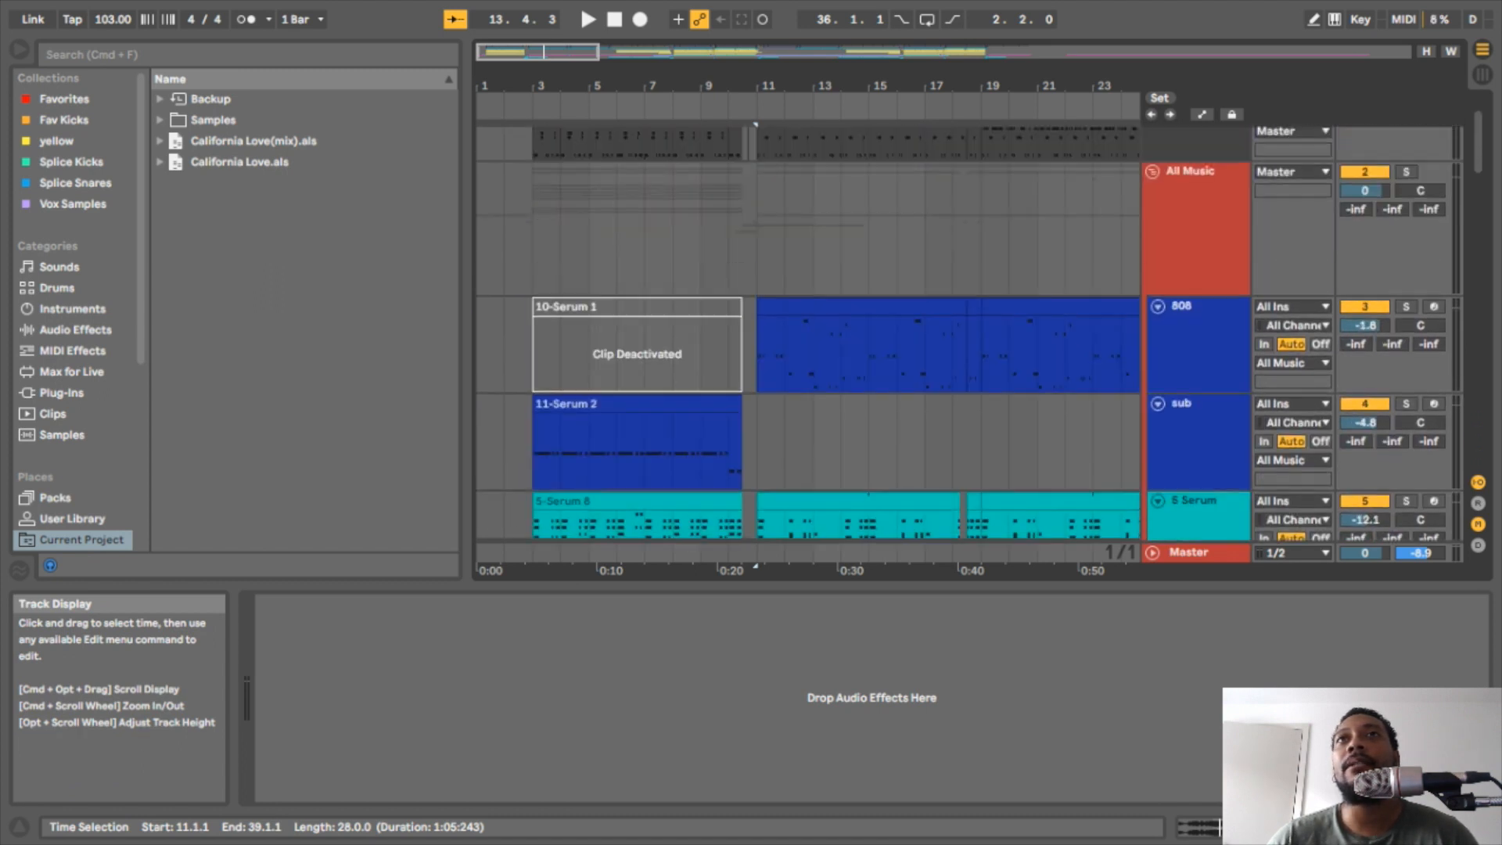
scroll(547, 297, "down", 5)
scroll(548, 297, "right", 3)
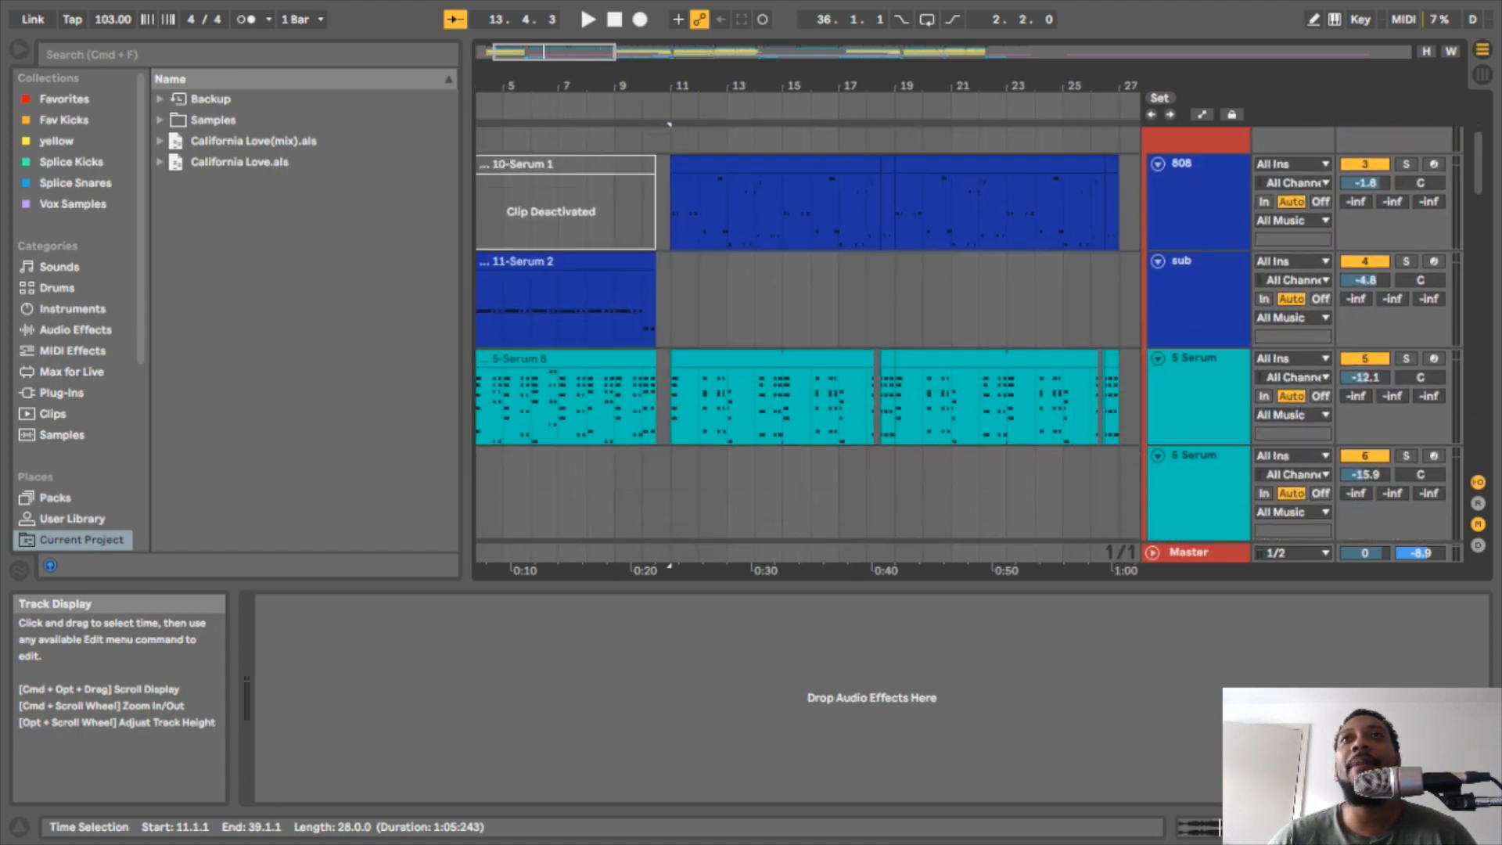
scroll(808, 333, "right", 4)
scroll(808, 333, "up", 2)
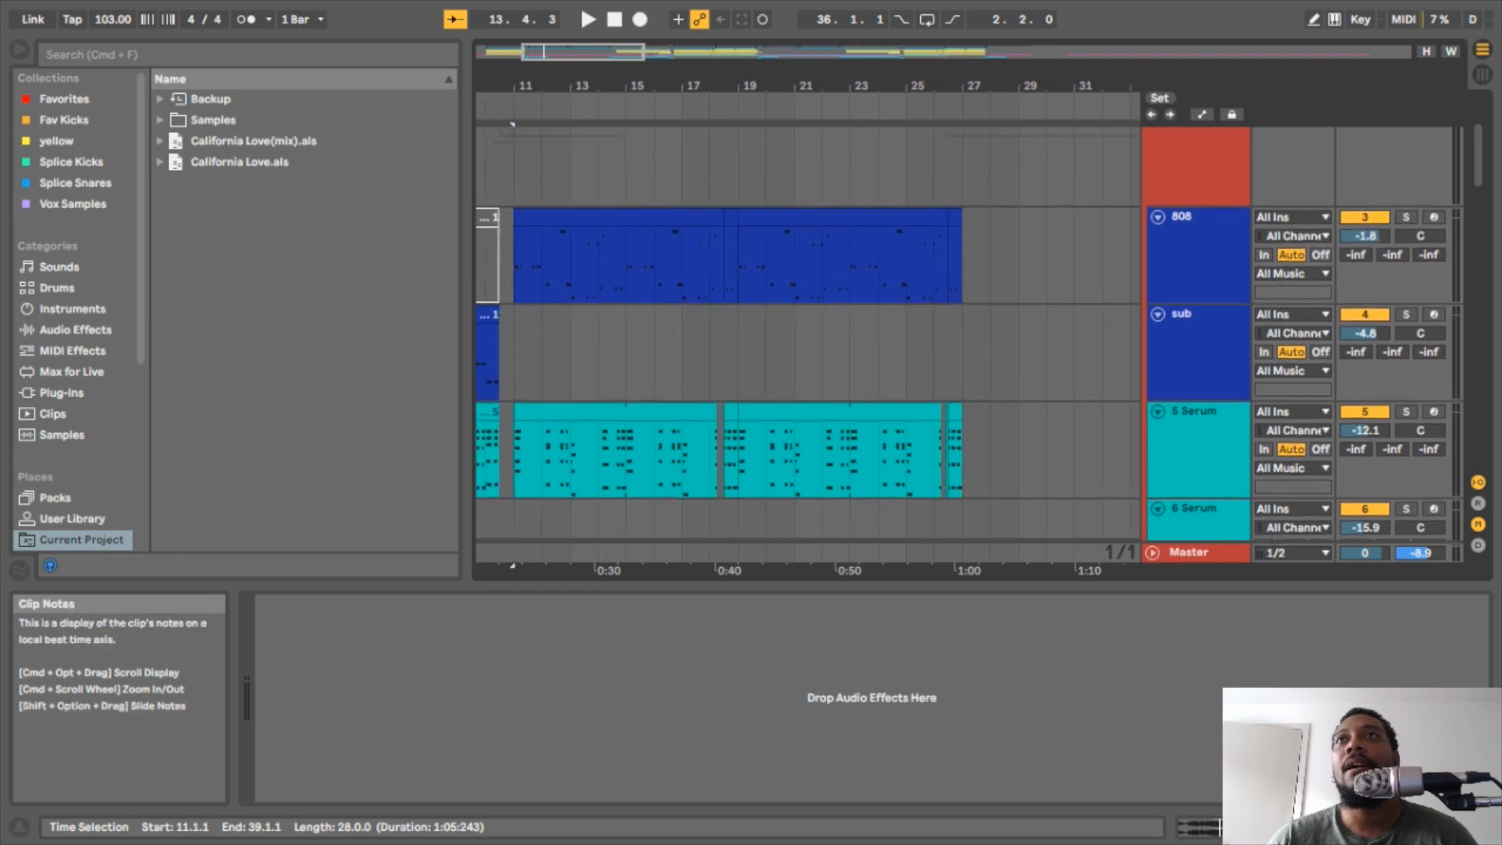
scroll(787, 328, "right", 8)
scroll(786, 328, "up", 3)
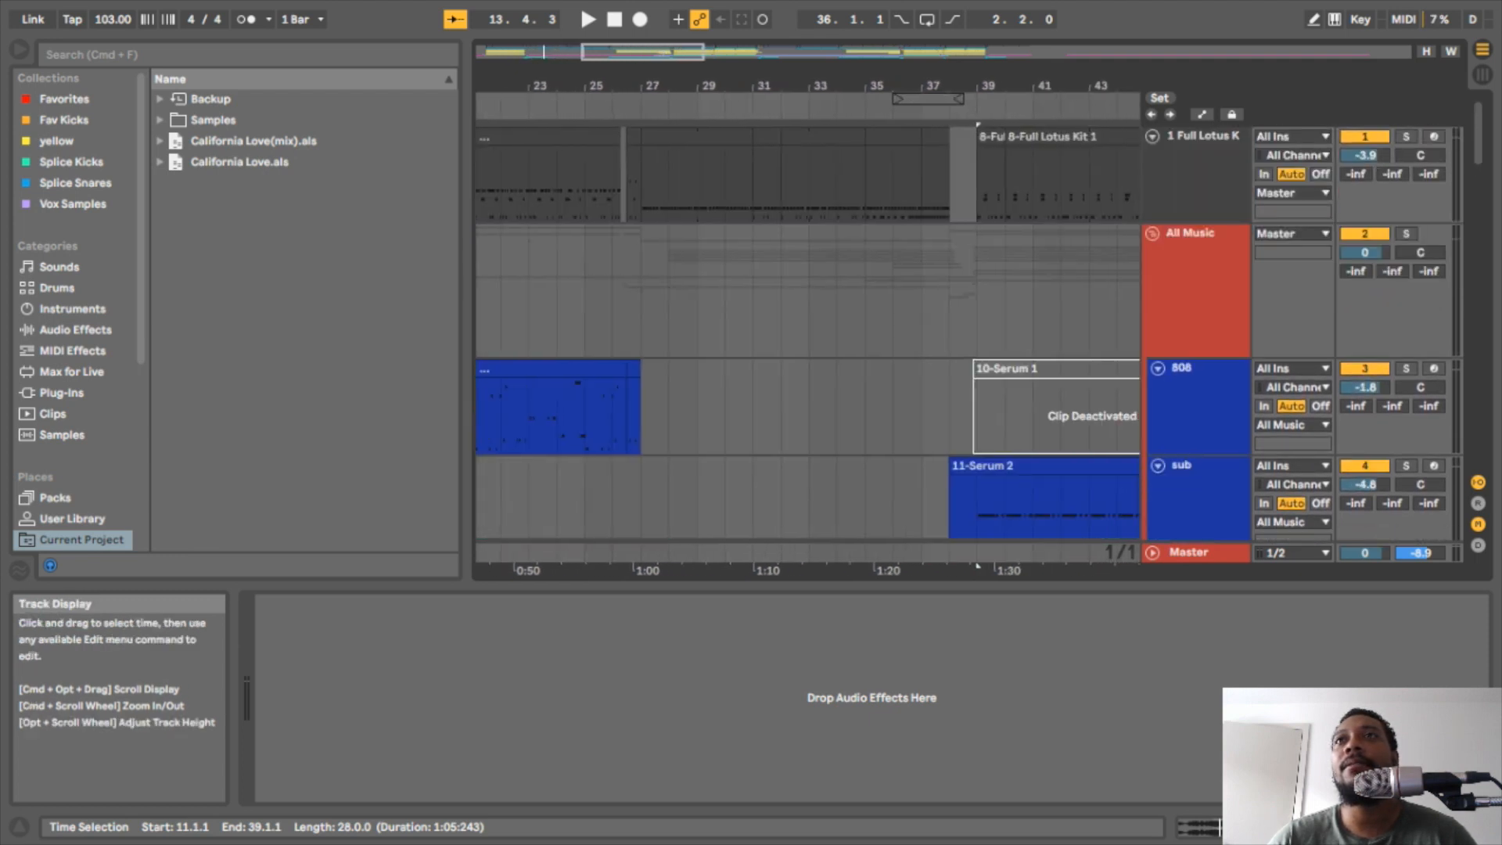
scroll(786, 329, "down", 3)
scroll(809, 333, "down", 1)
scroll(808, 334, "right", 2)
scroll(808, 334, "up", 2)
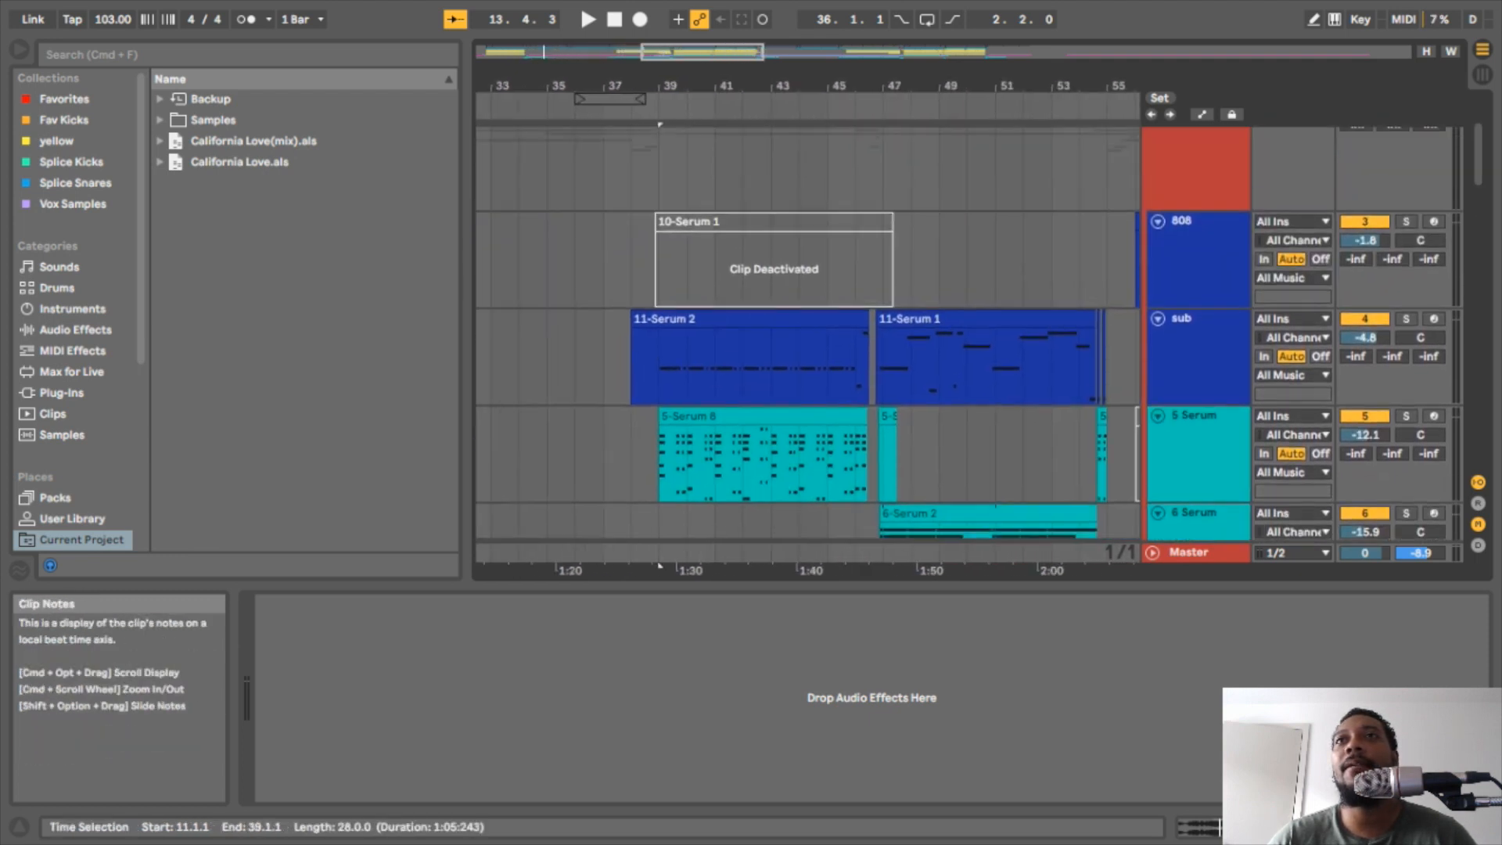
scroll(808, 333, "up", 5)
scroll(808, 334, "left", 2)
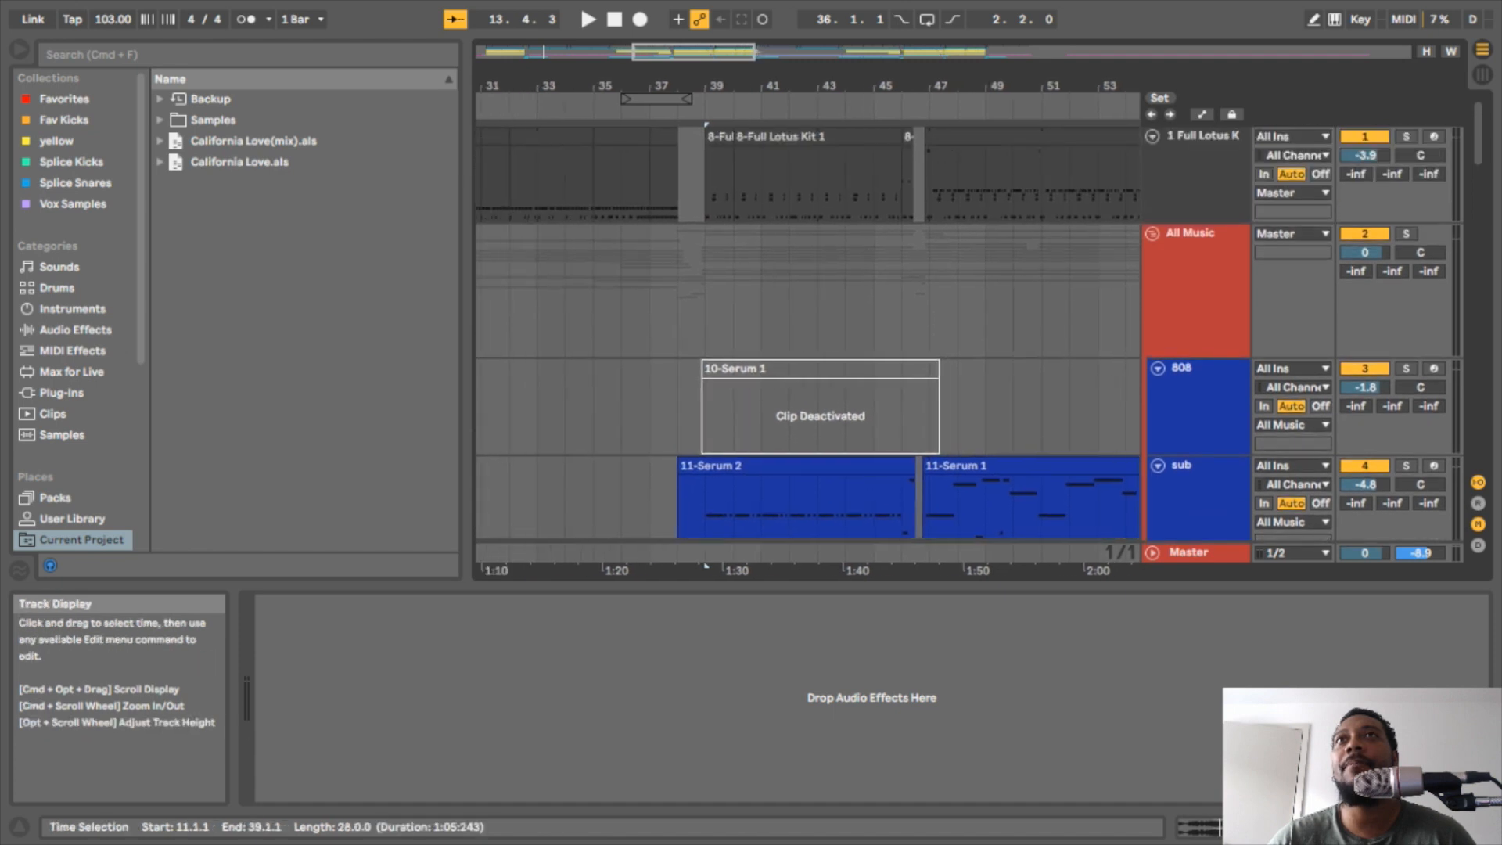
scroll(808, 333, "left", 2)
scroll(808, 334, "down", 10)
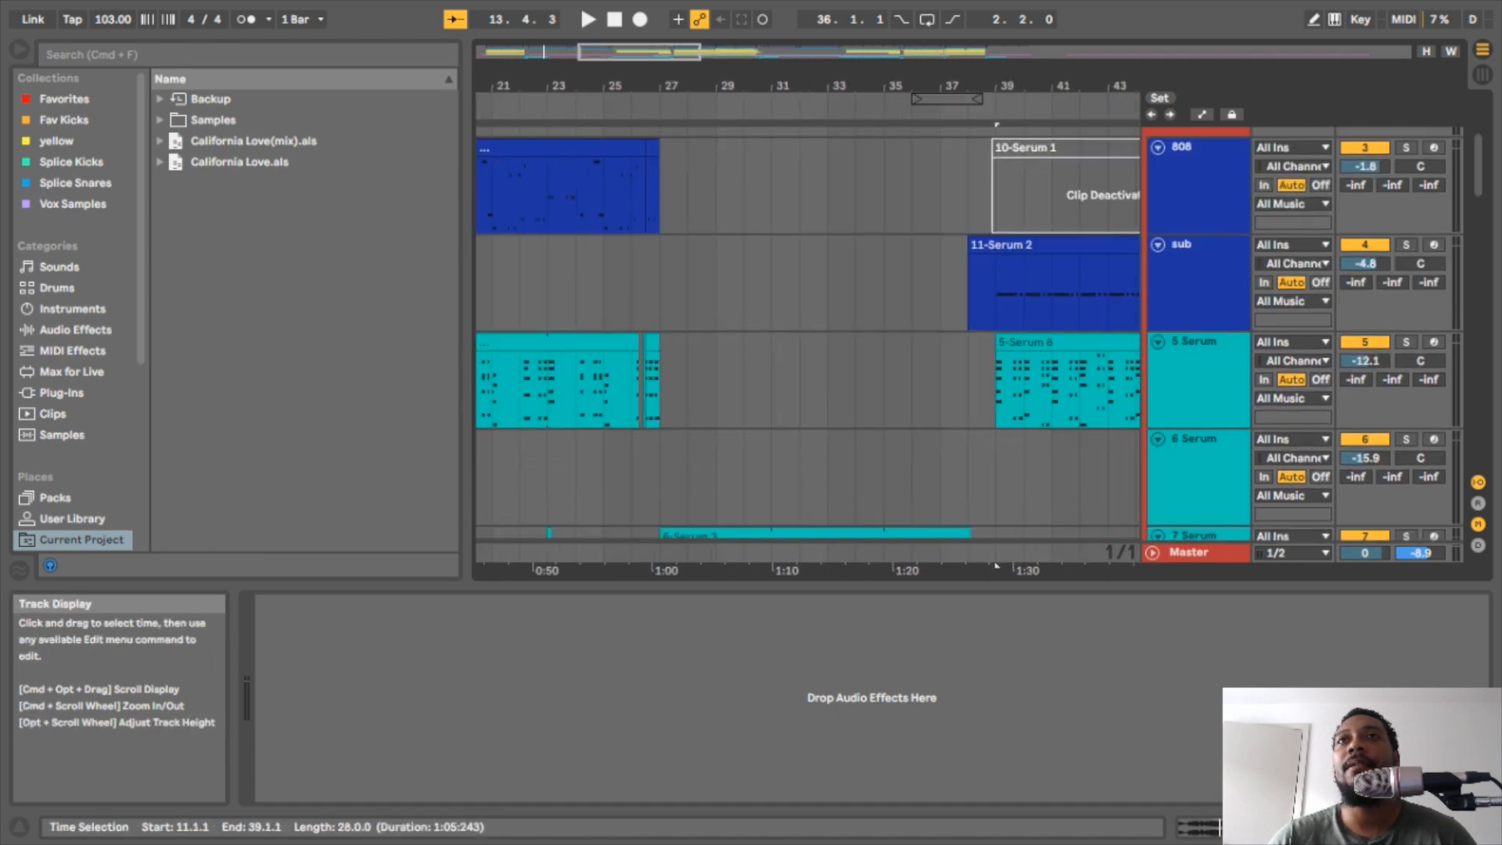
scroll(808, 334, "right", 5)
scroll(809, 333, "up", 10)
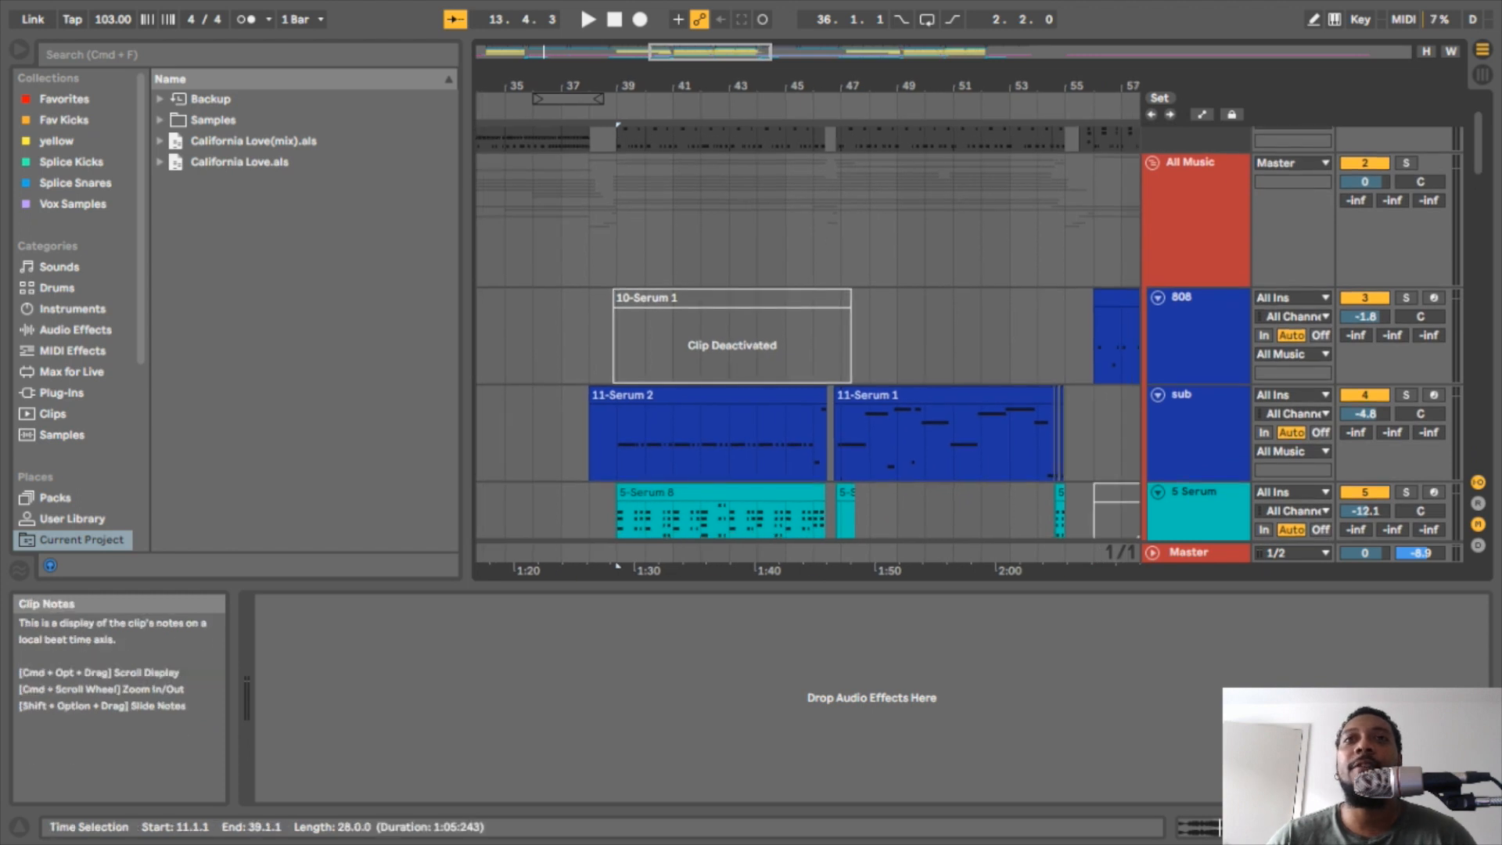
- Play from bar 39 and lower tracks tr1 through trb1double together, bringing trb1double to -11.5 dB
left_click(618, 438)
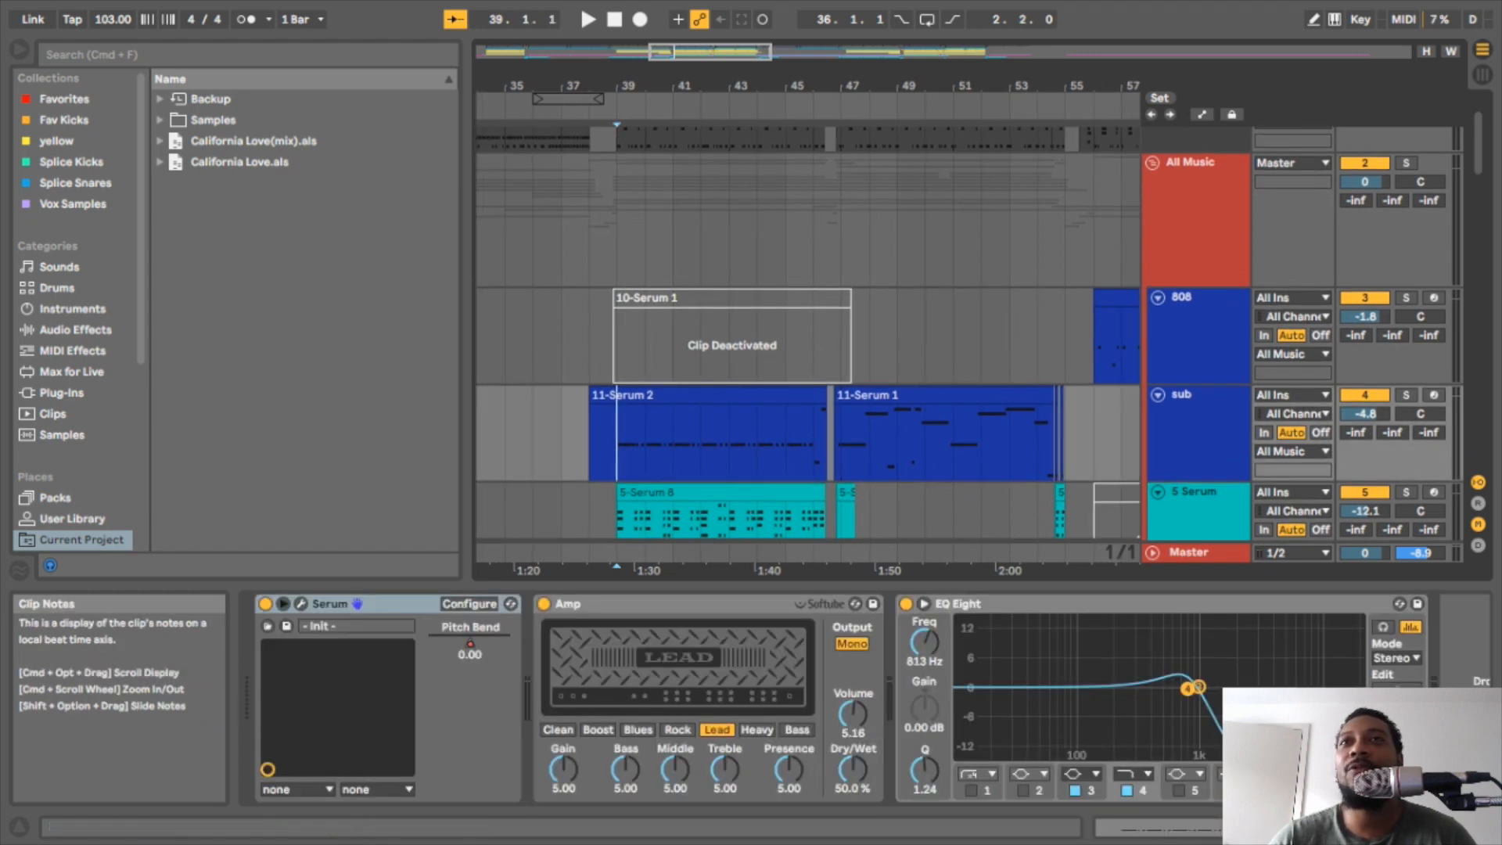
key("space")
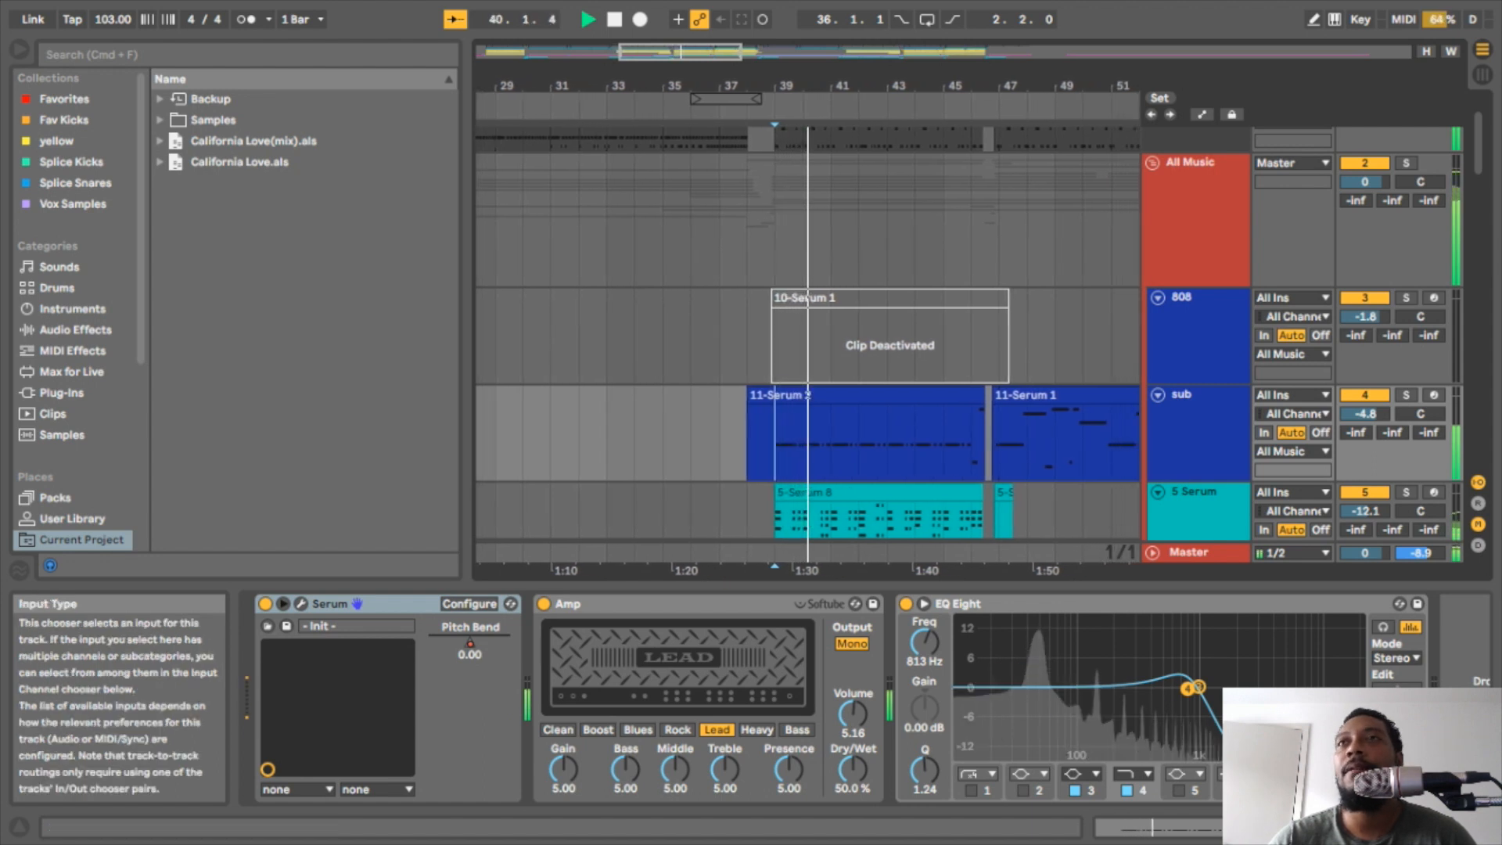
scroll(1291, 391, "down", 10)
scroll(1197, 328, "up", 2)
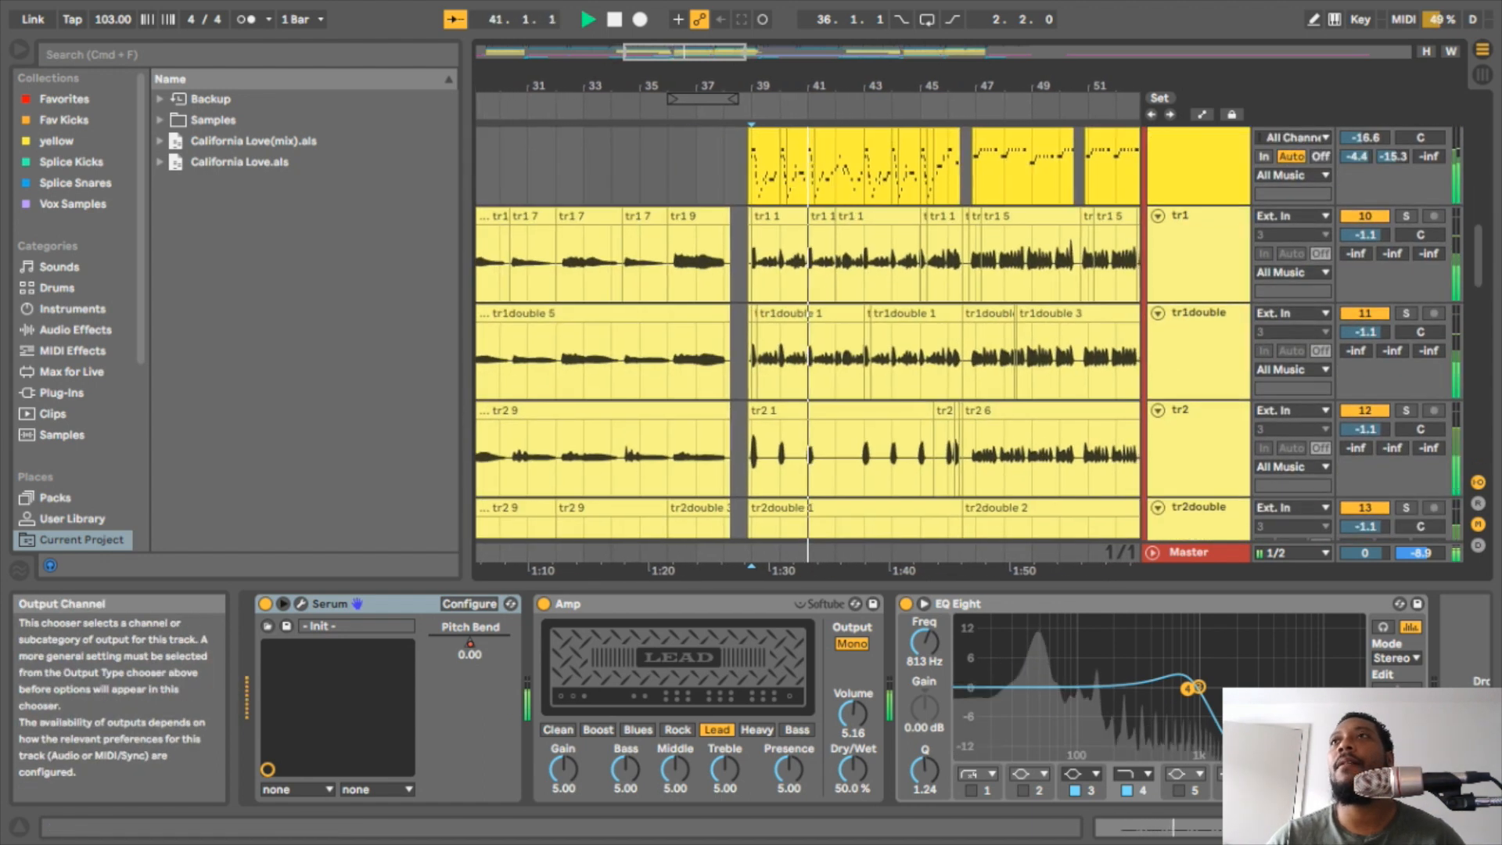
left_click(1197, 250)
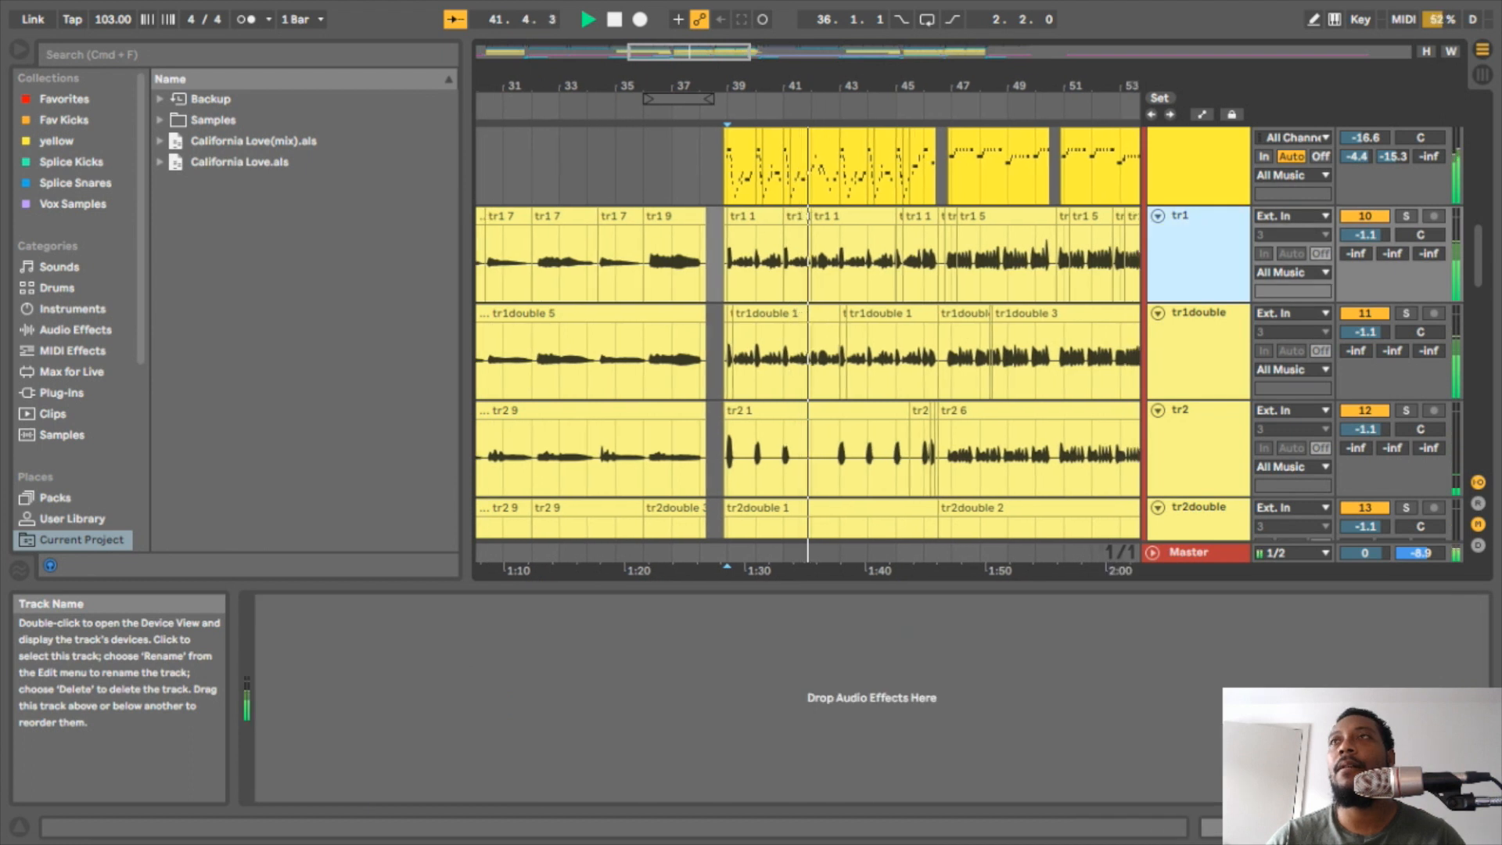
scroll(806, 329, "down", 6)
scroll(806, 328, "down", 5)
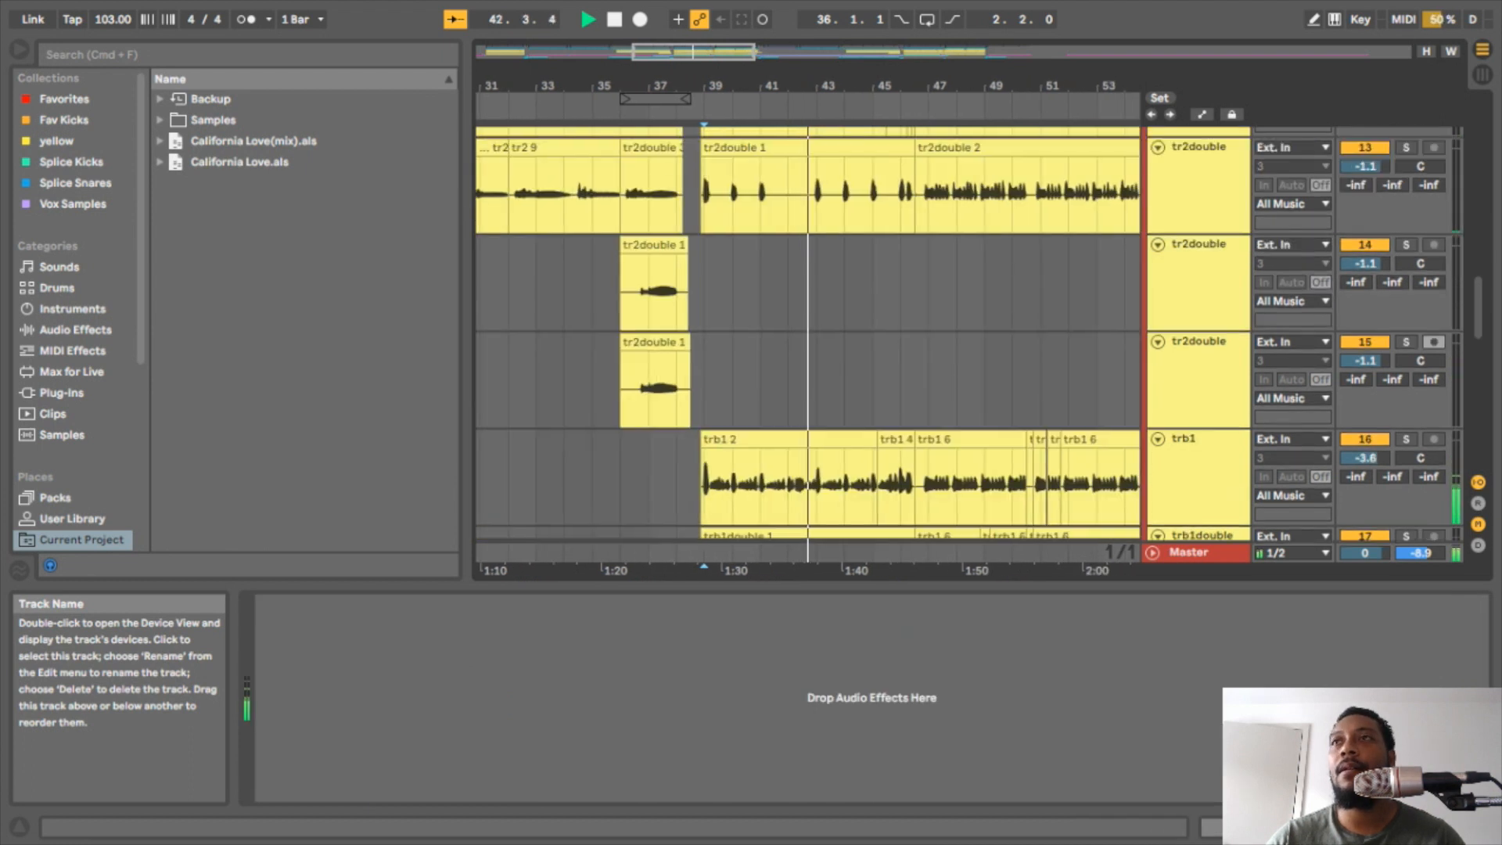
scroll(805, 328, "down", 5)
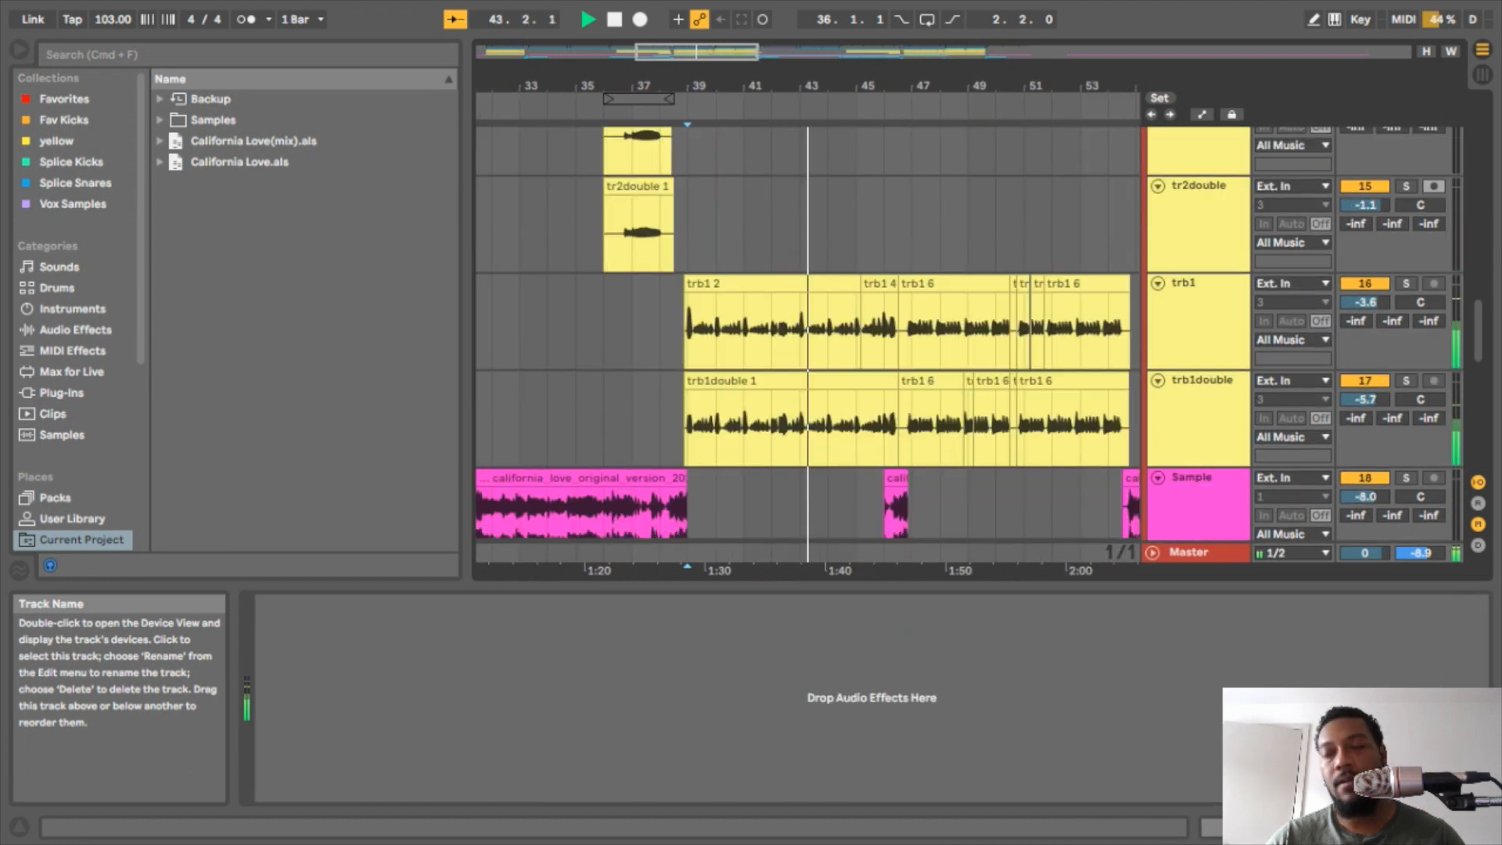
left_click(1200, 381, "shift")
left_click_drag(1365, 399, 1365, 428)
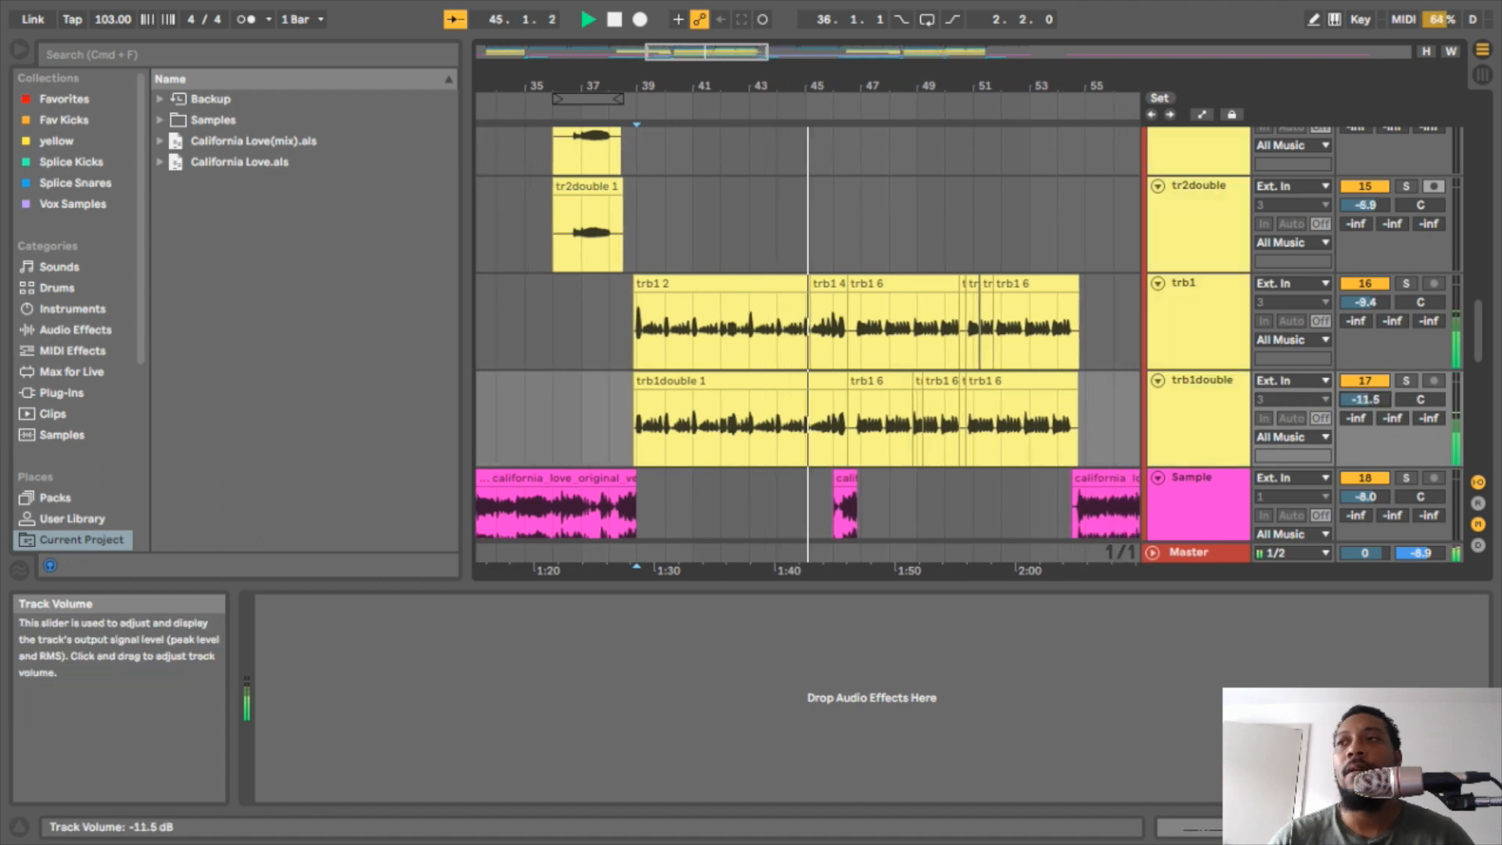
key("space")
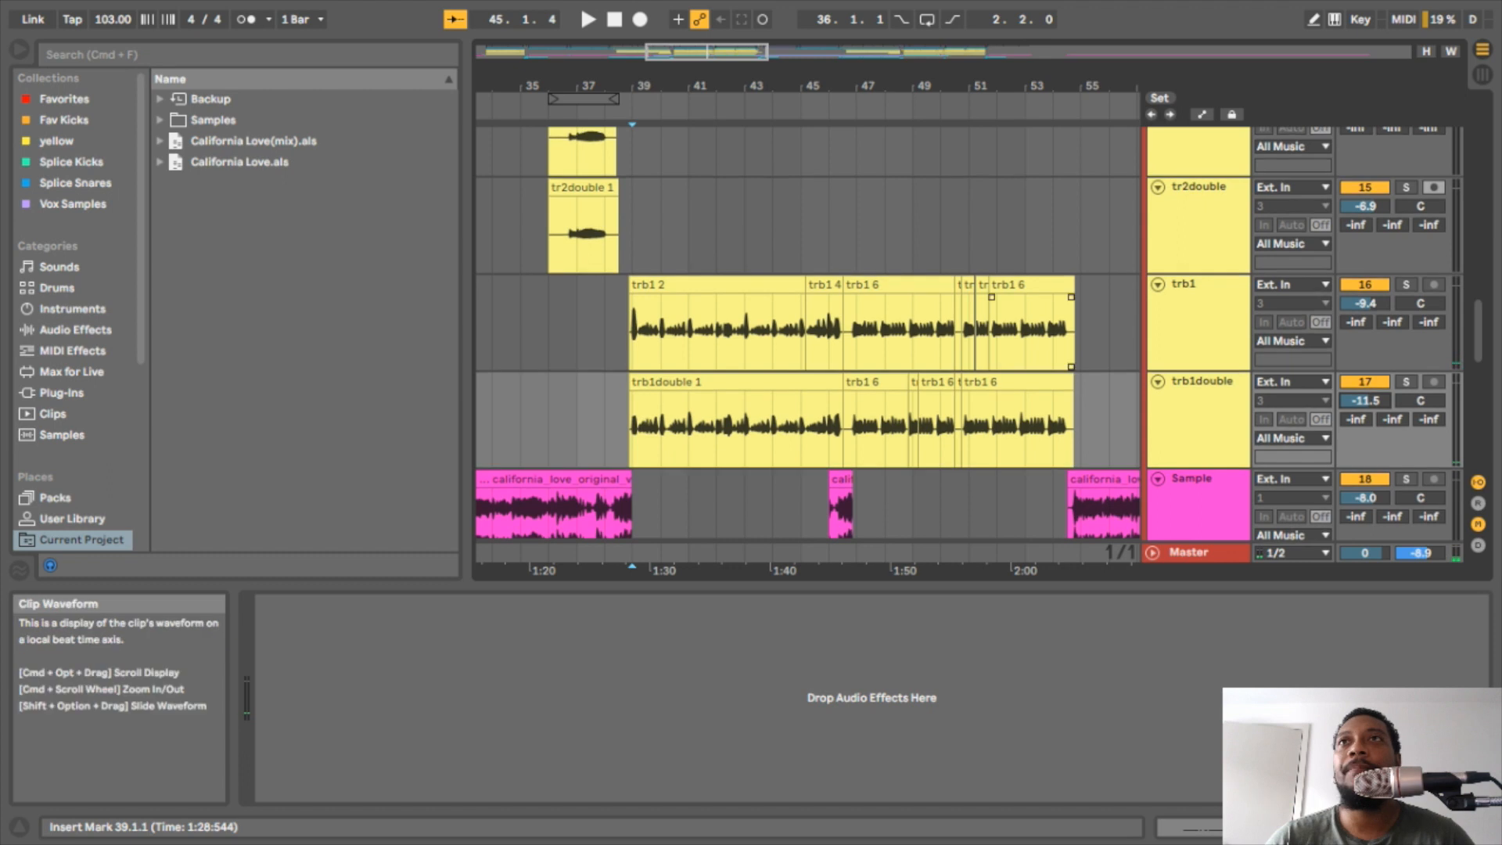
- Solo the sub track, listen to its bass part from bar 39, and clear the solo
scroll(806, 333, "up", 10)
scroll(806, 336, "up", 2)
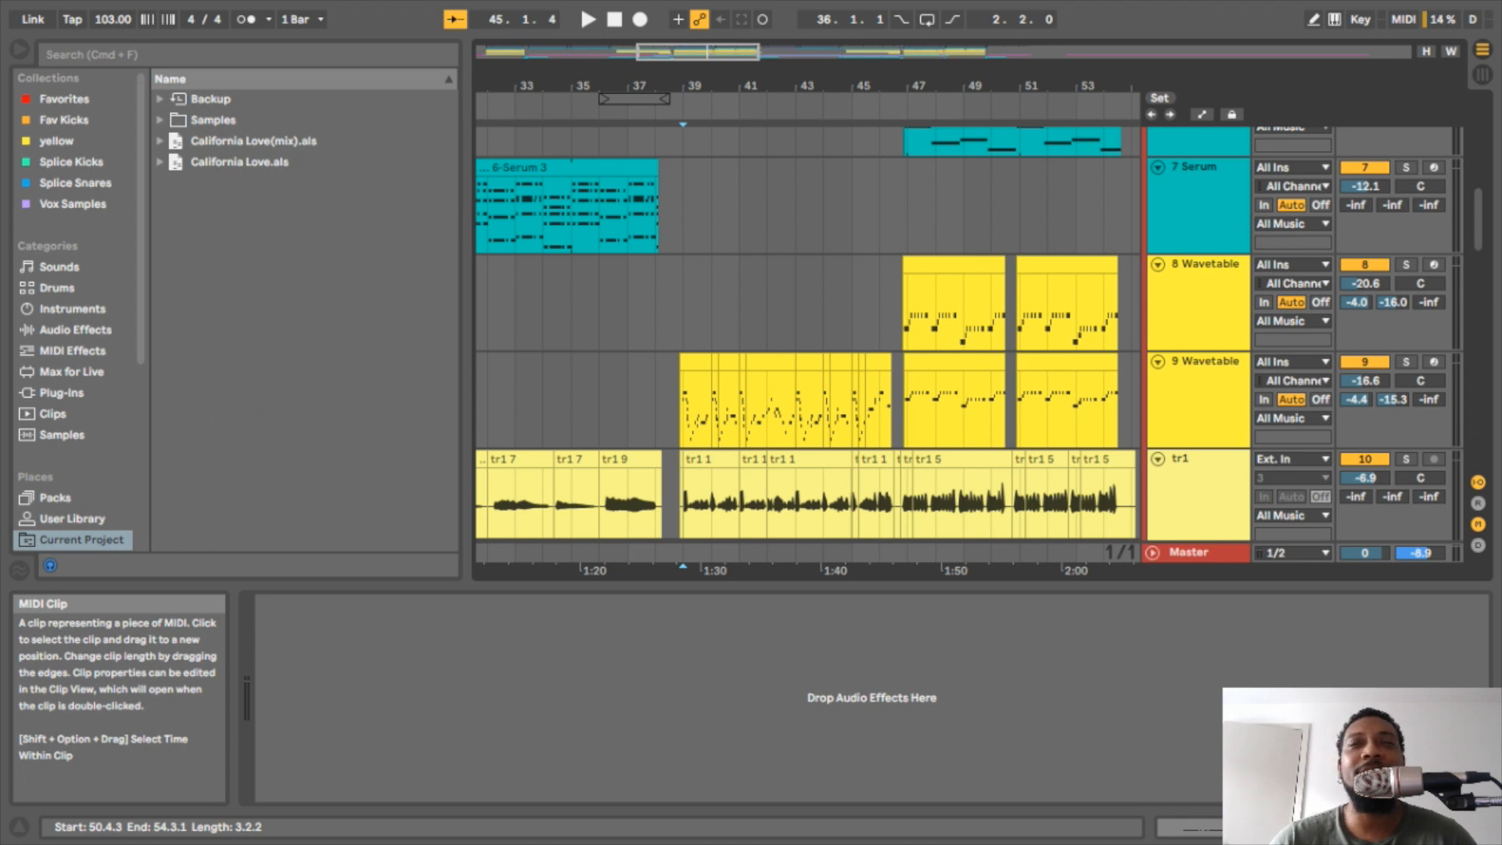
scroll(805, 333, "up", 10)
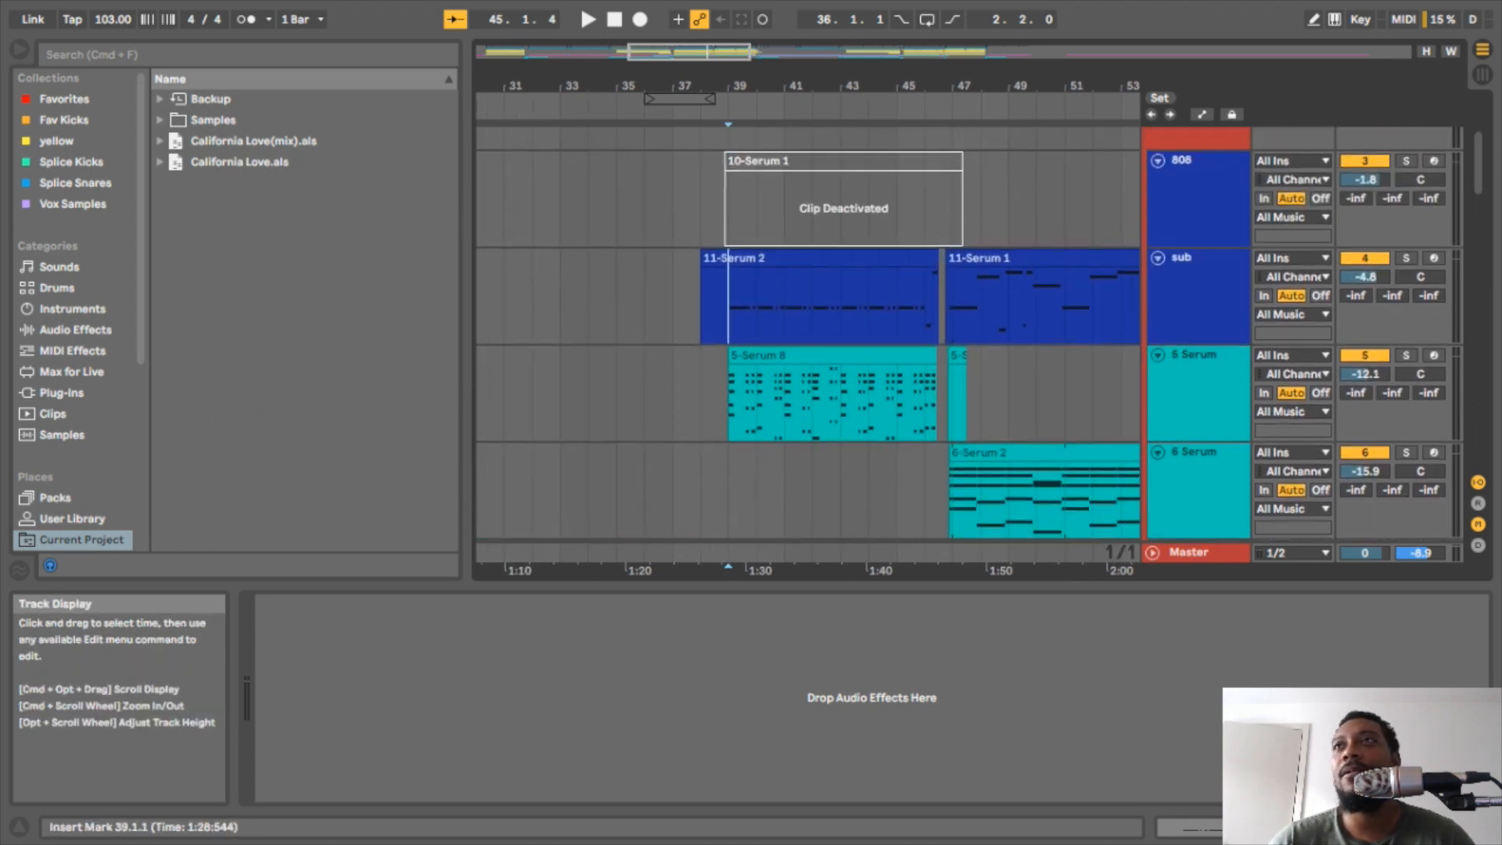
left_click(1181, 257)
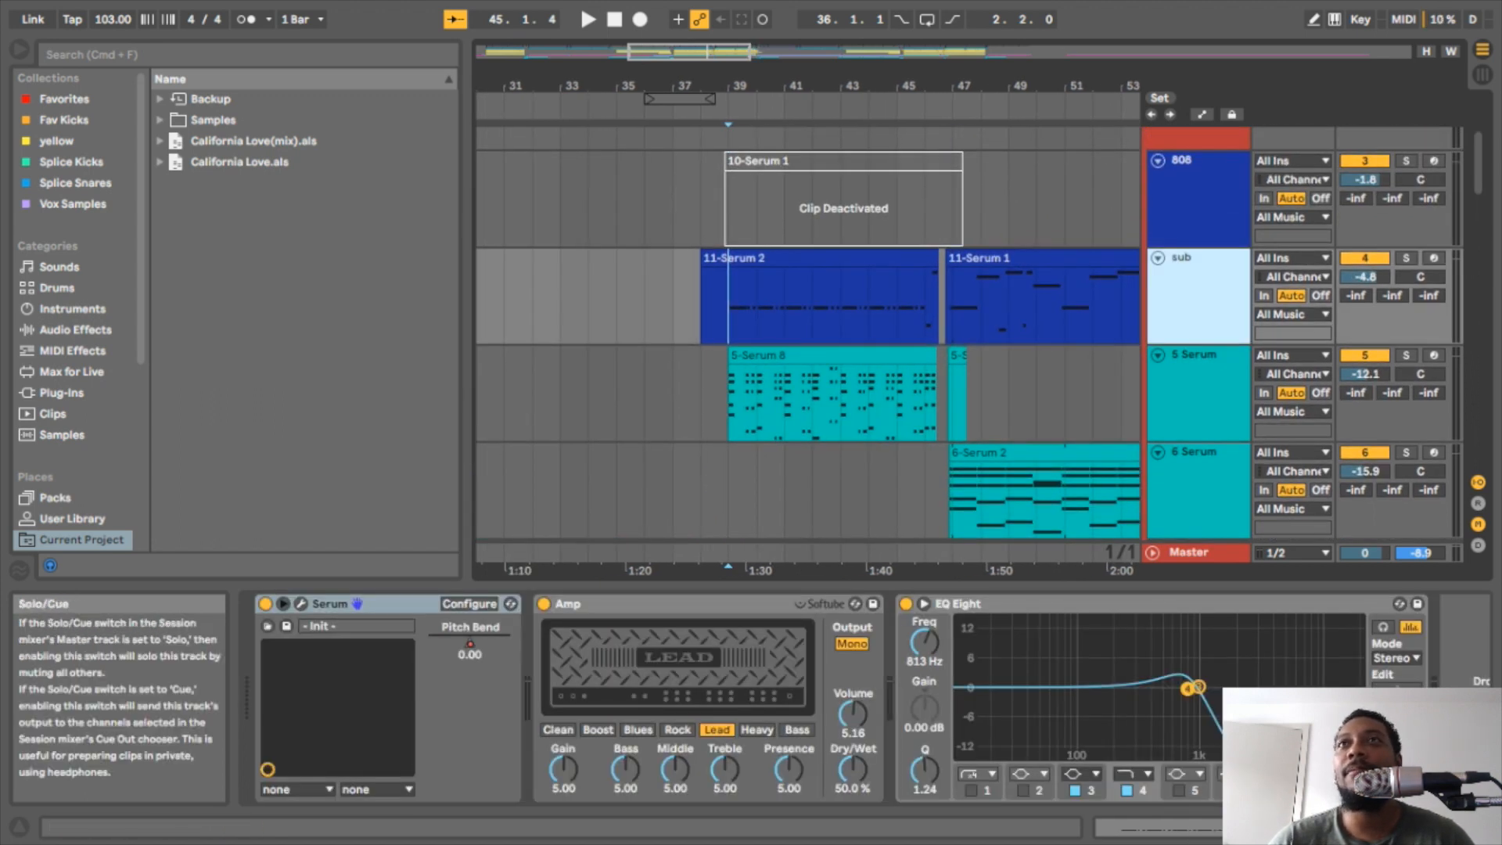
left_click(1406, 258)
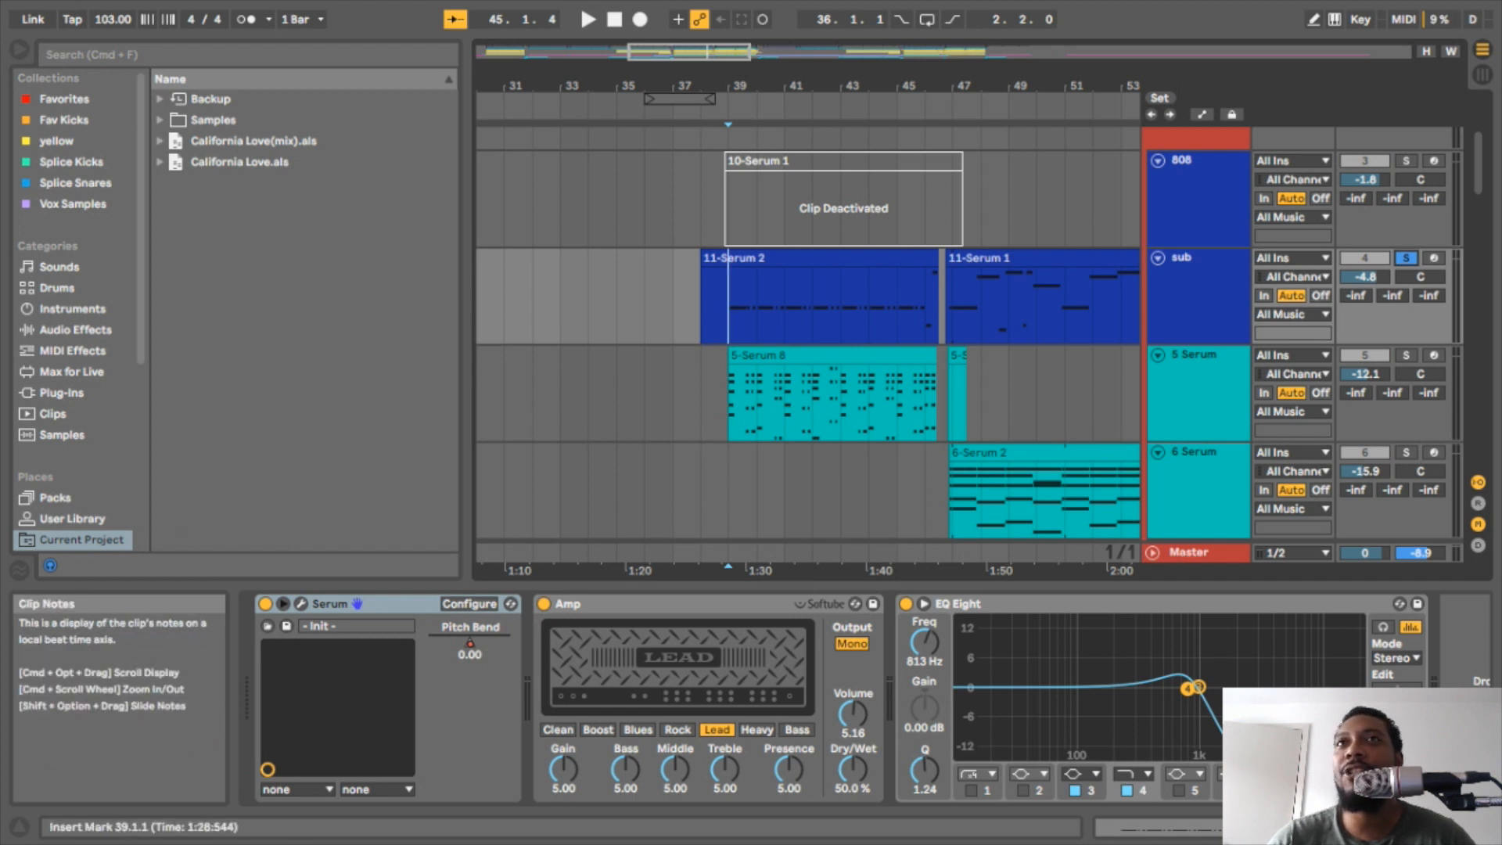
key("space")
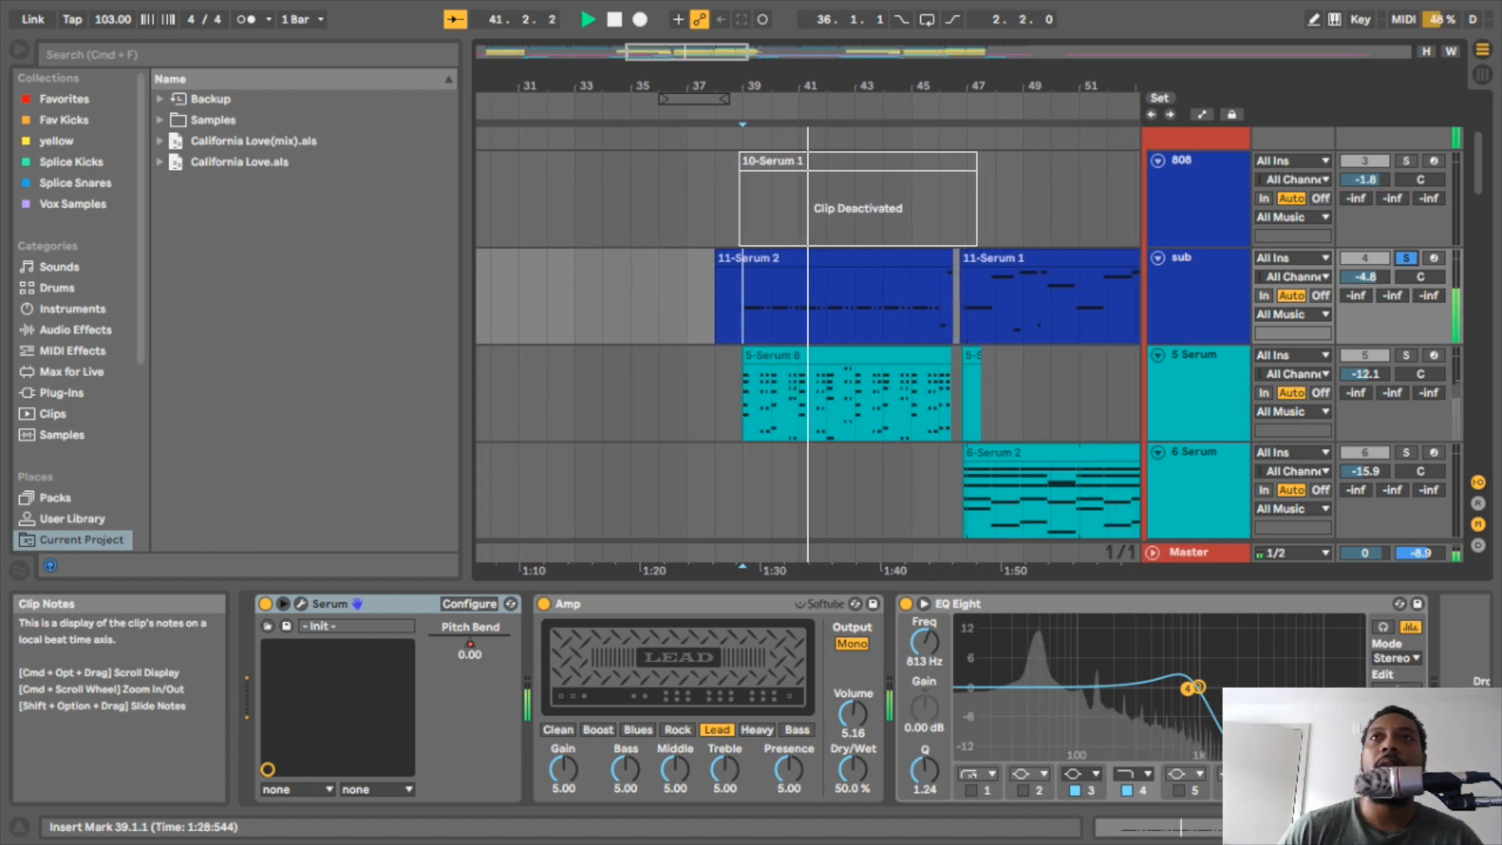
key("space")
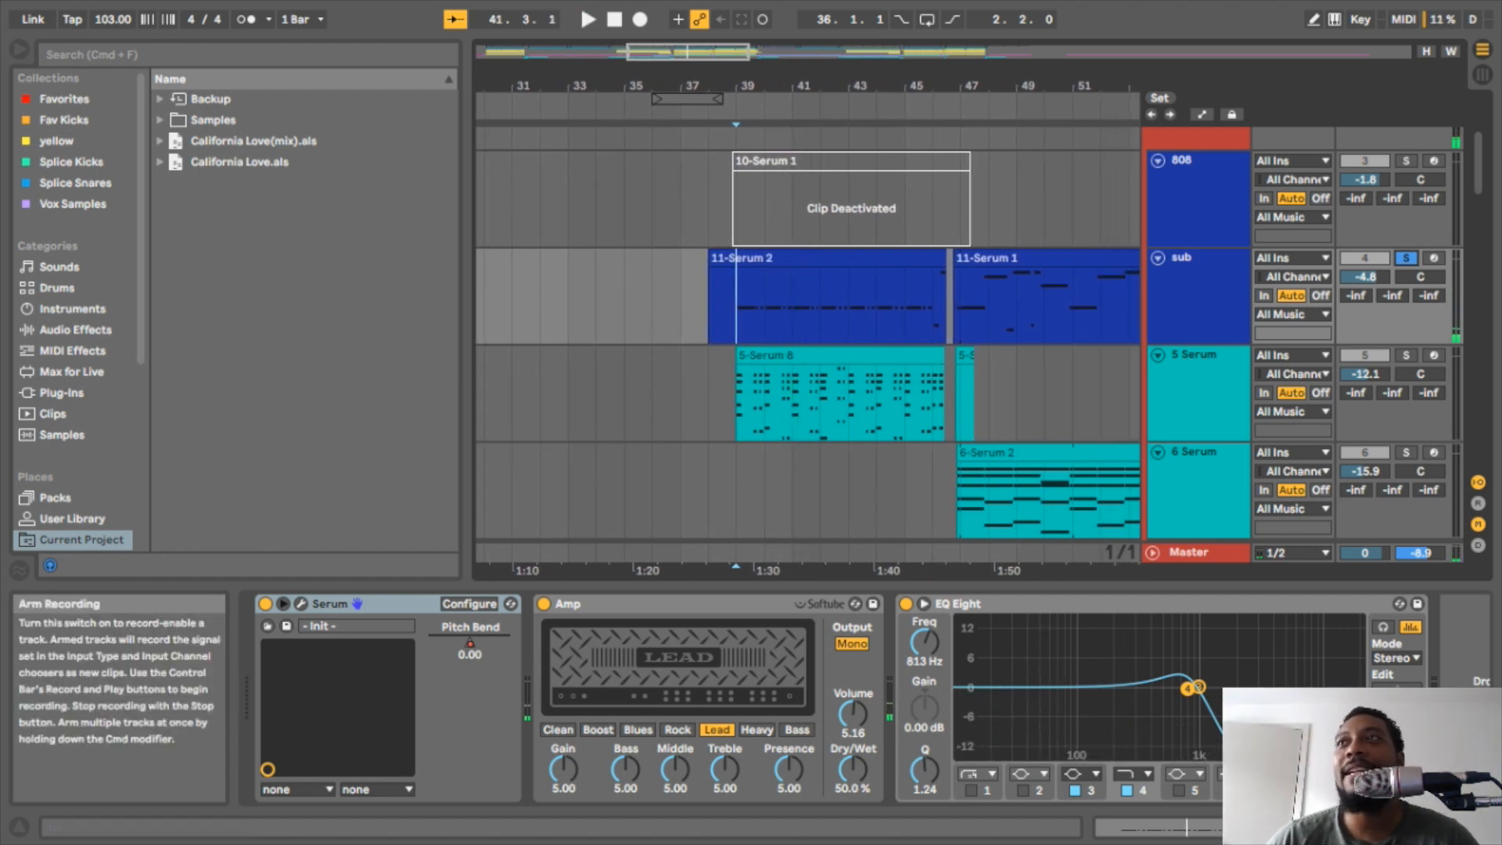
scroll(978, 334, "down", 3)
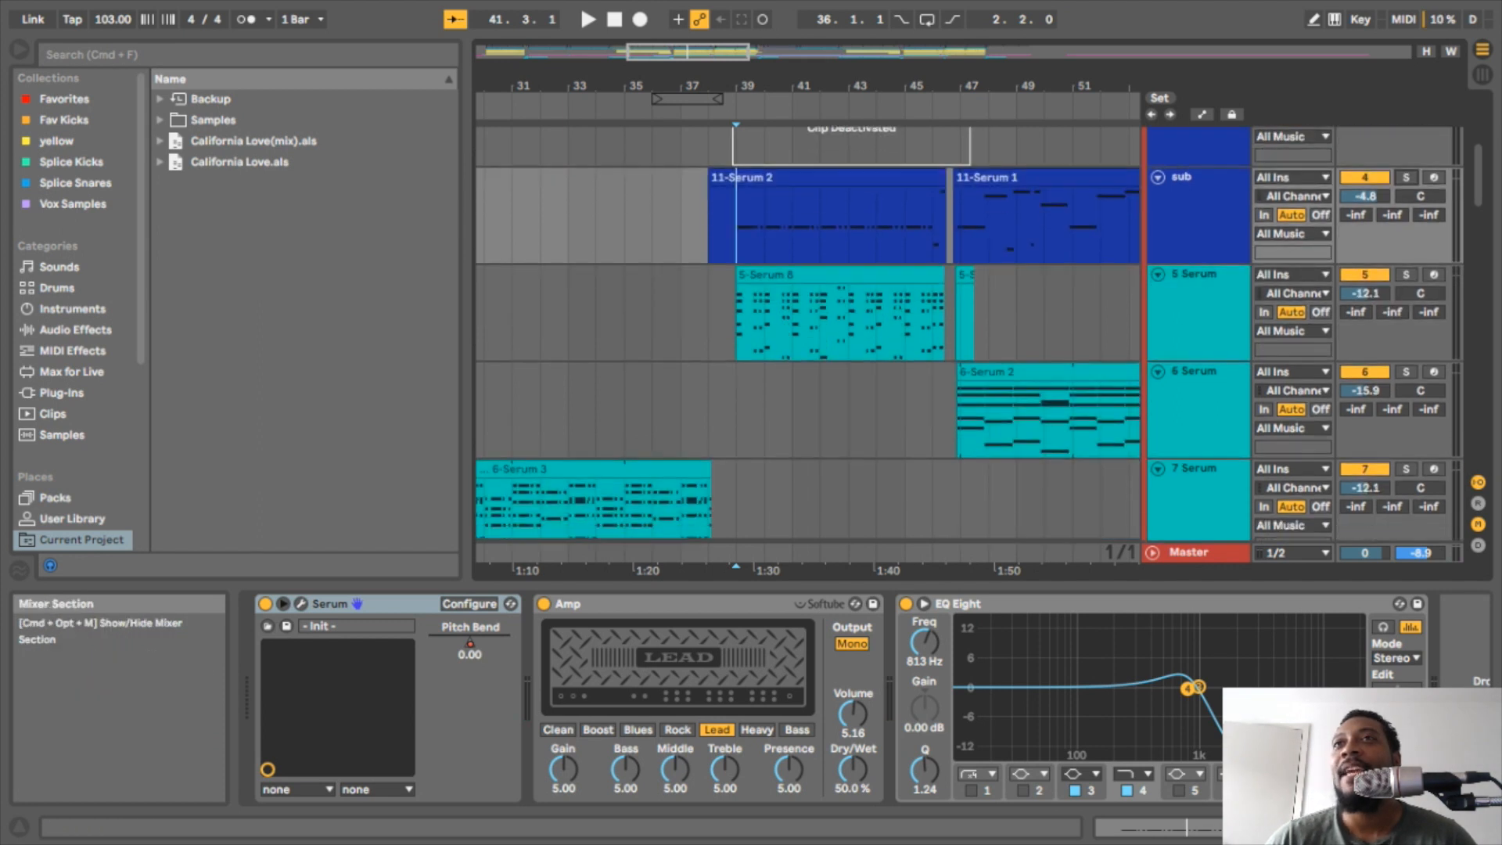
- Solo the 9 Wavetable track and listen to the start of its part from just before bar 39
scroll(789, 317, "down", 10)
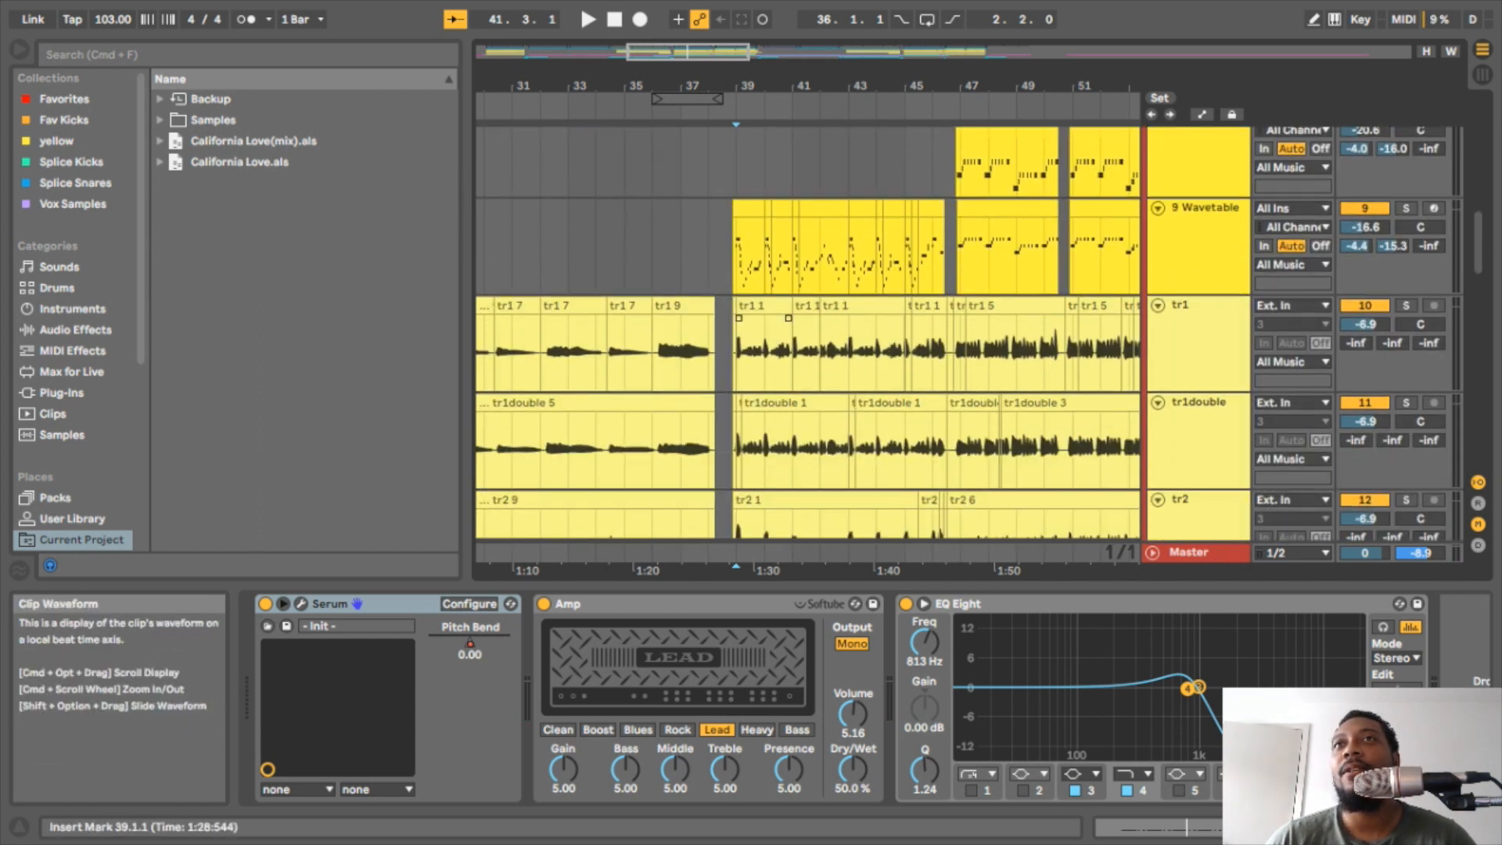
left_click_drag(735, 251, 765, 251)
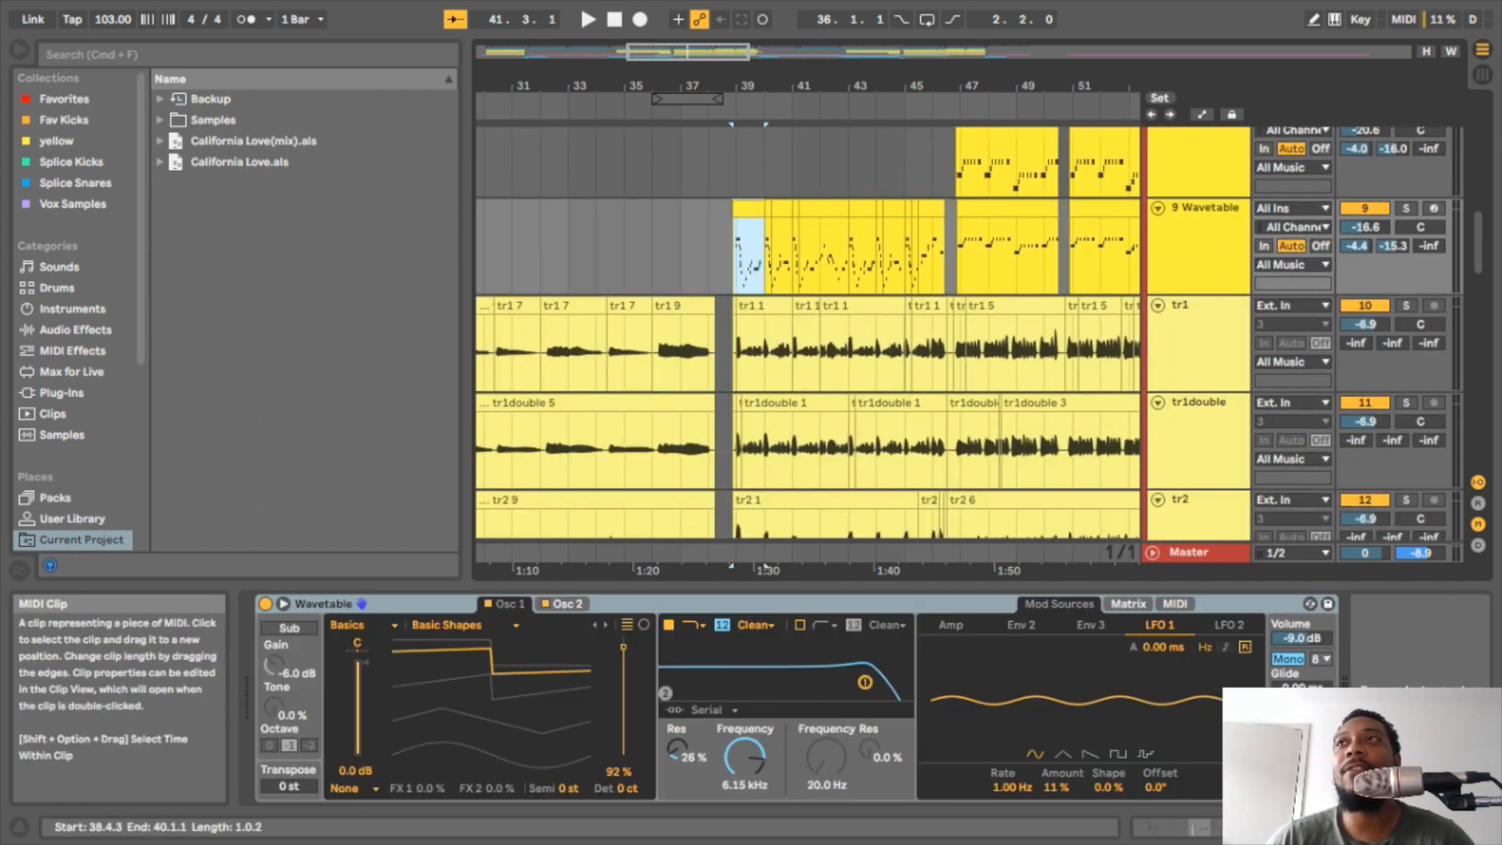
left_click(1406, 208)
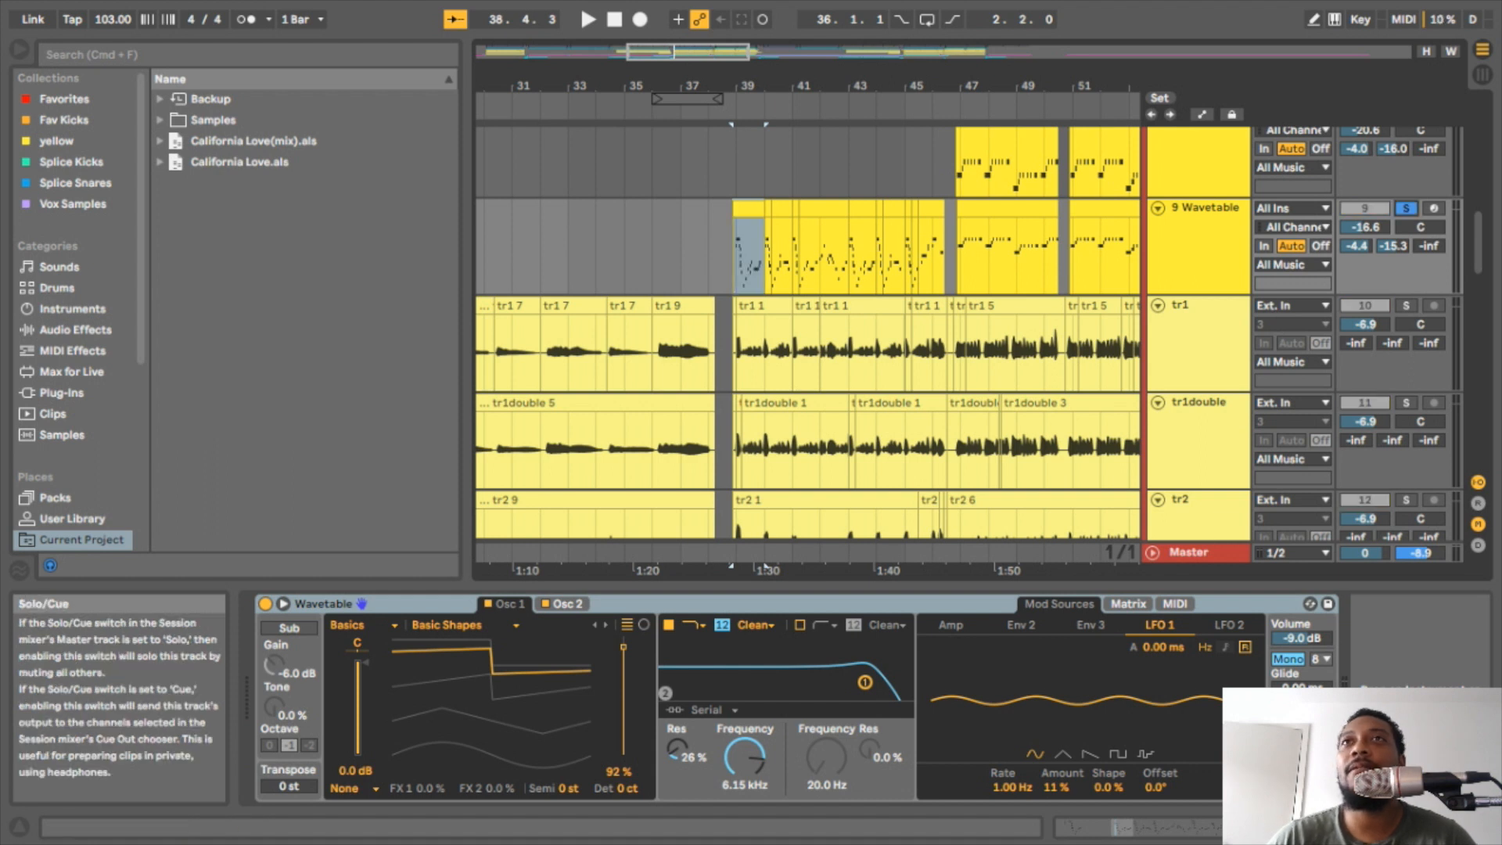
key("space")
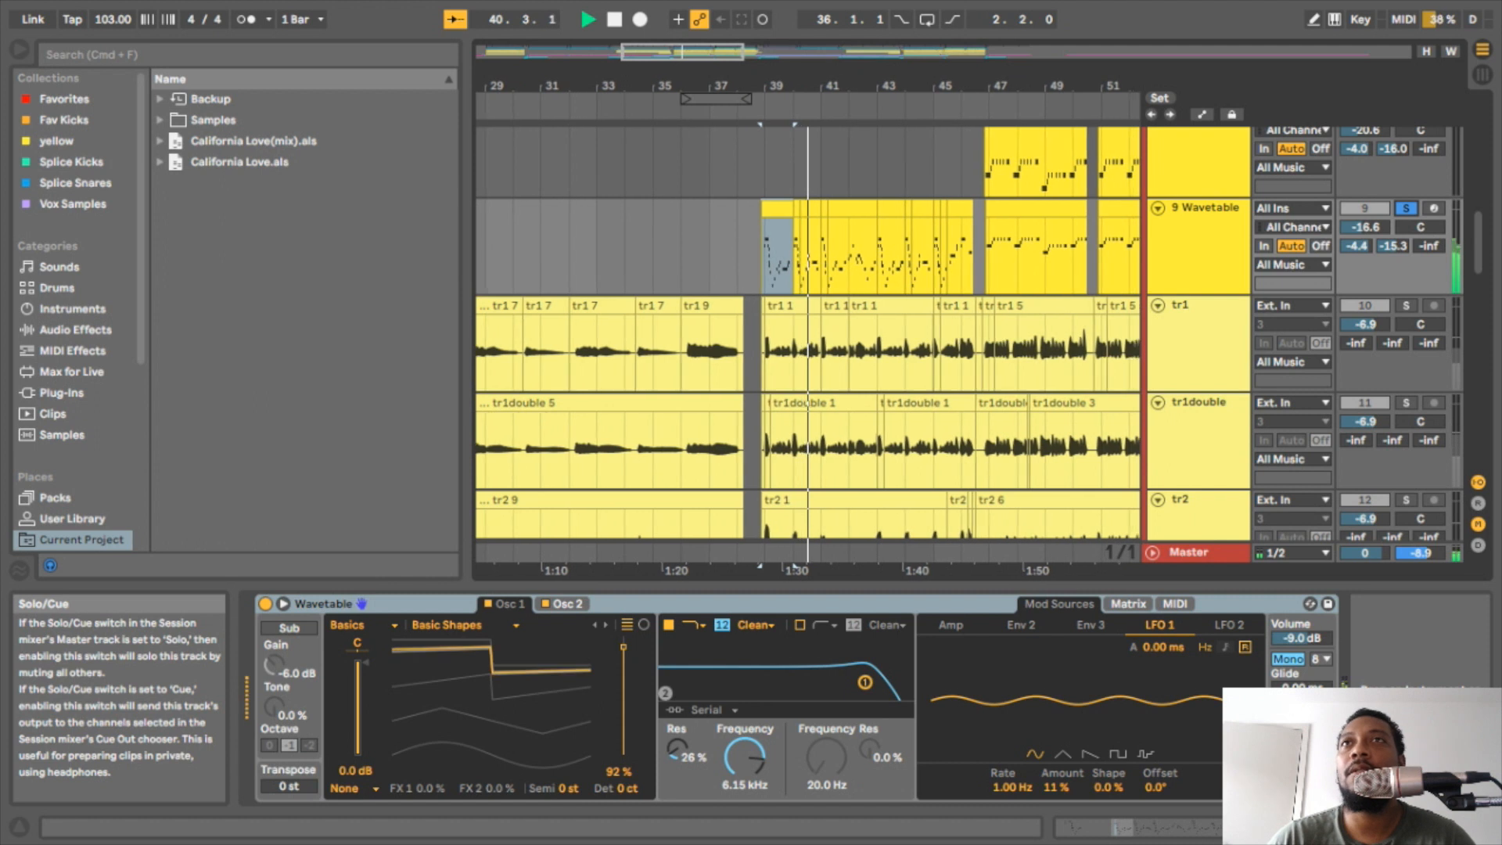
key("space")
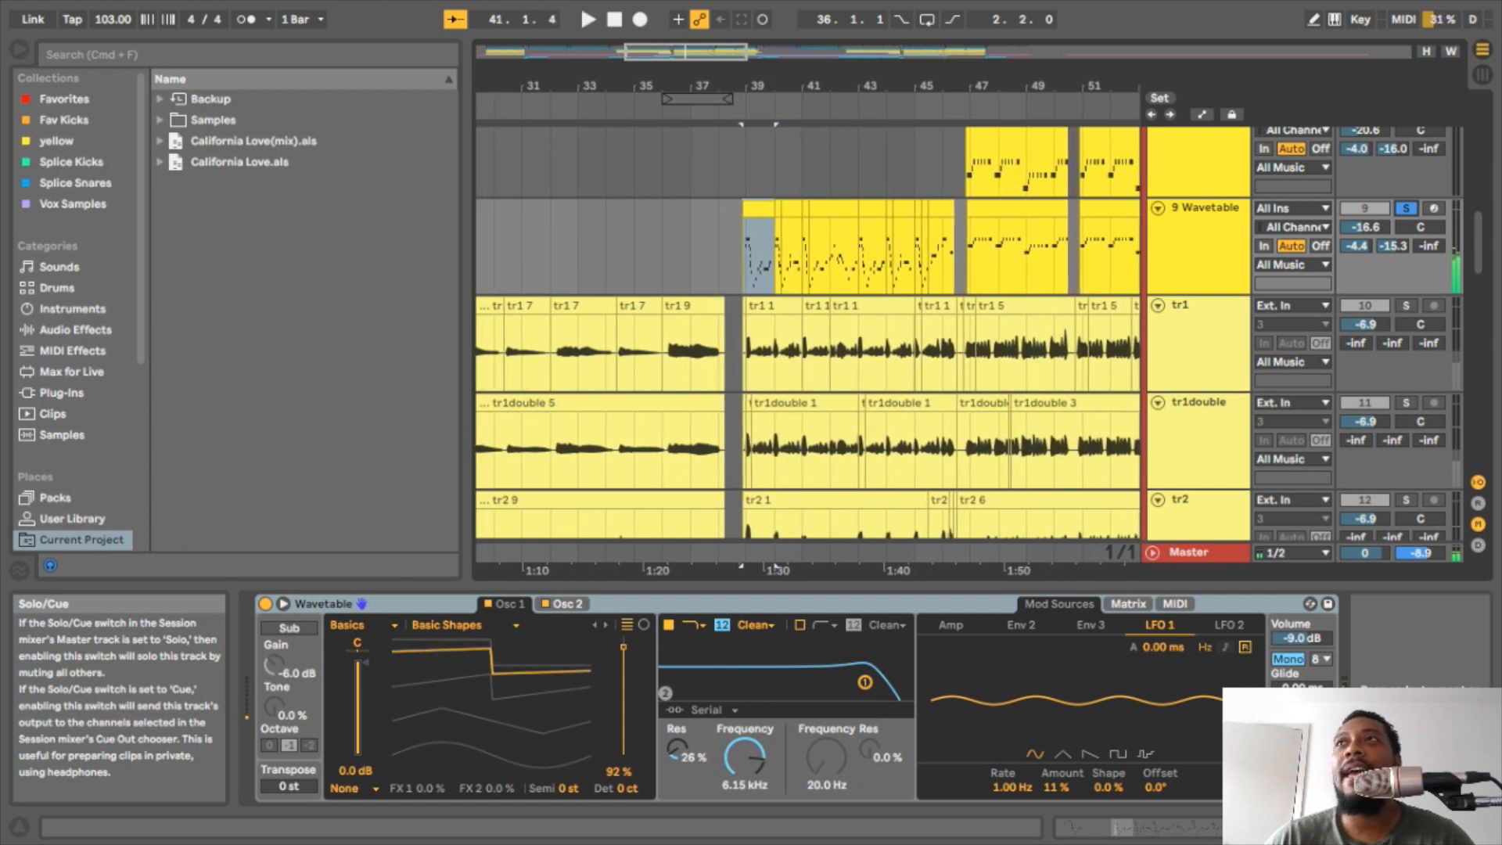
- Select the 9 Wavetable track and compare the Osc 1 and Osc 2 settings of its synth
left_click(1204, 235)
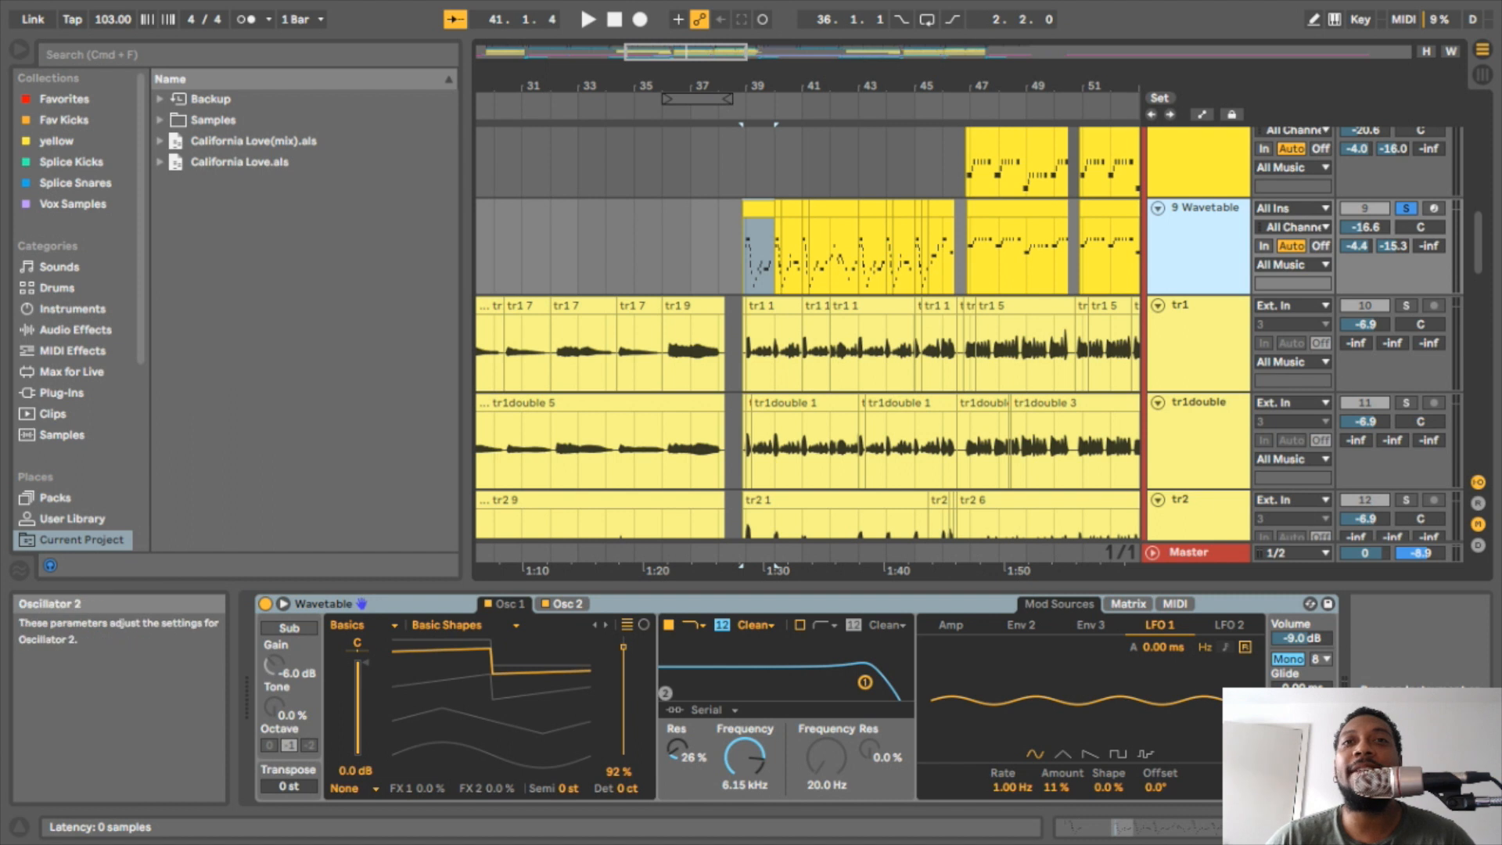
left_click(565, 604)
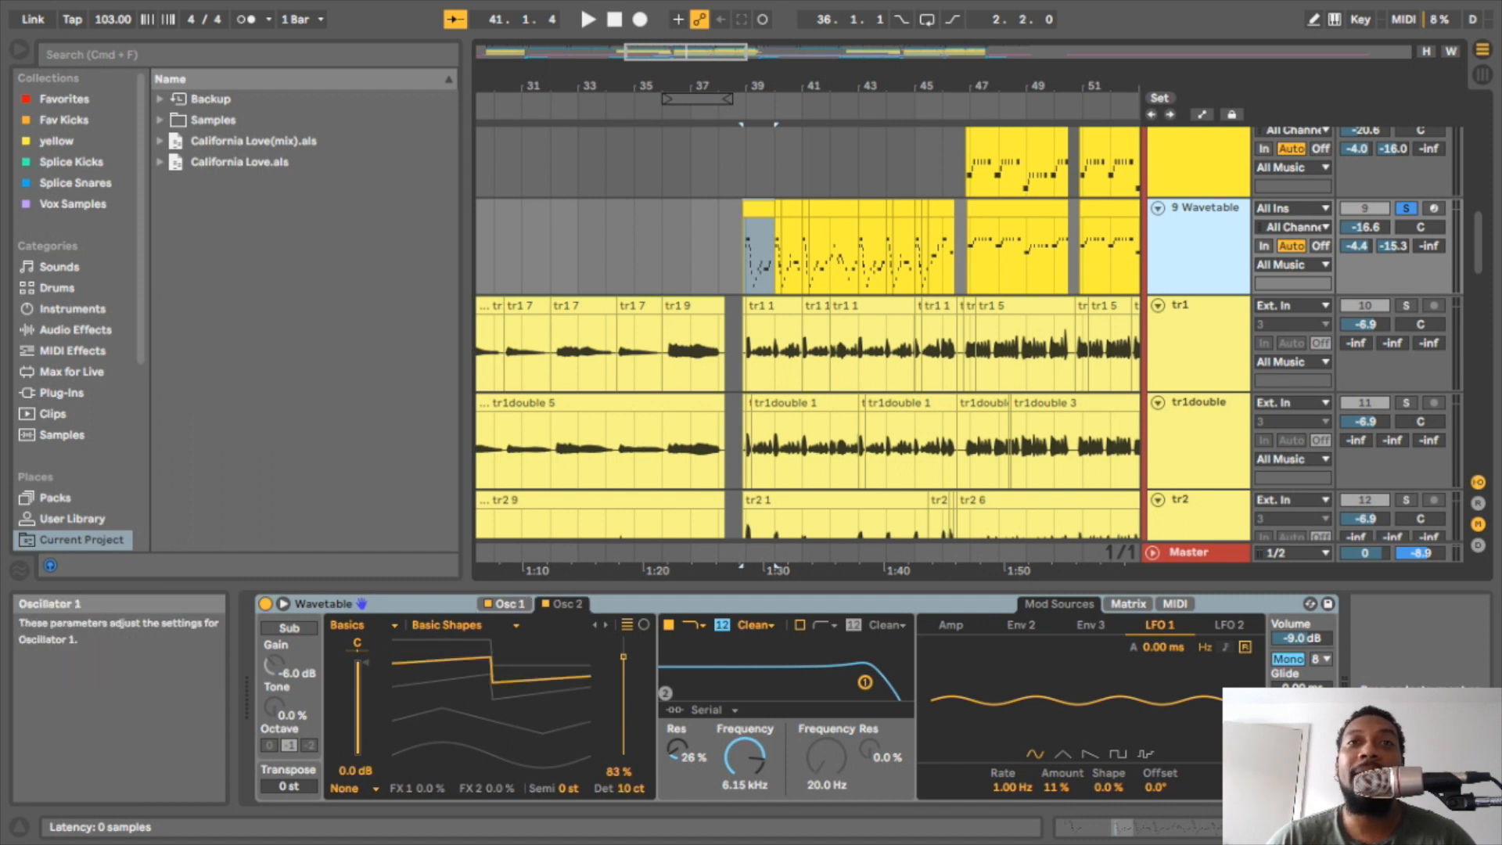
left_click(505, 604)
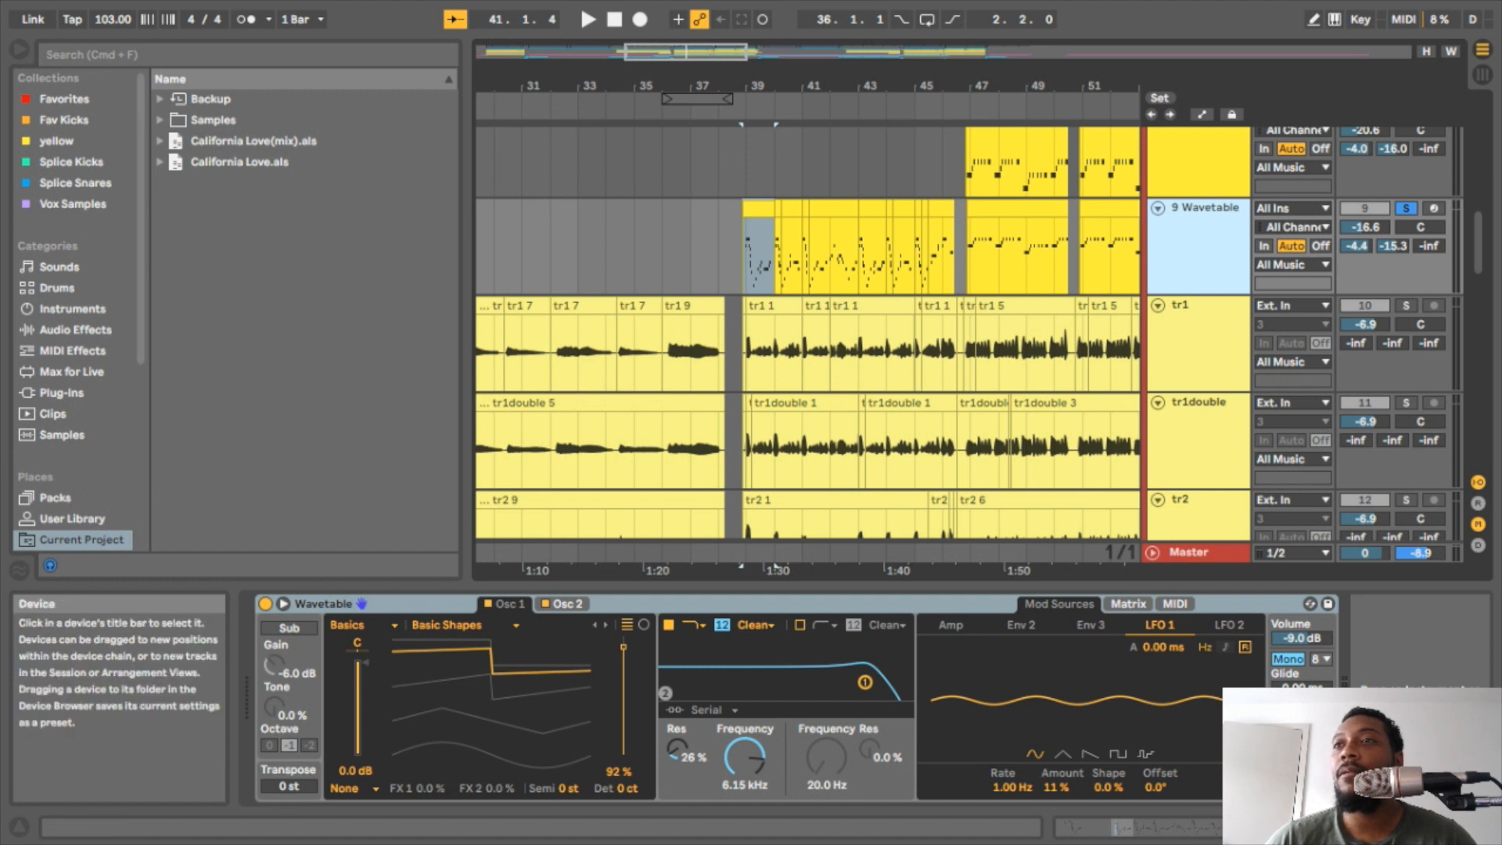
- Show the synth's modulation matrix and compare both oscillators alongside their LFO 1 assignments
left_click(1128, 604)
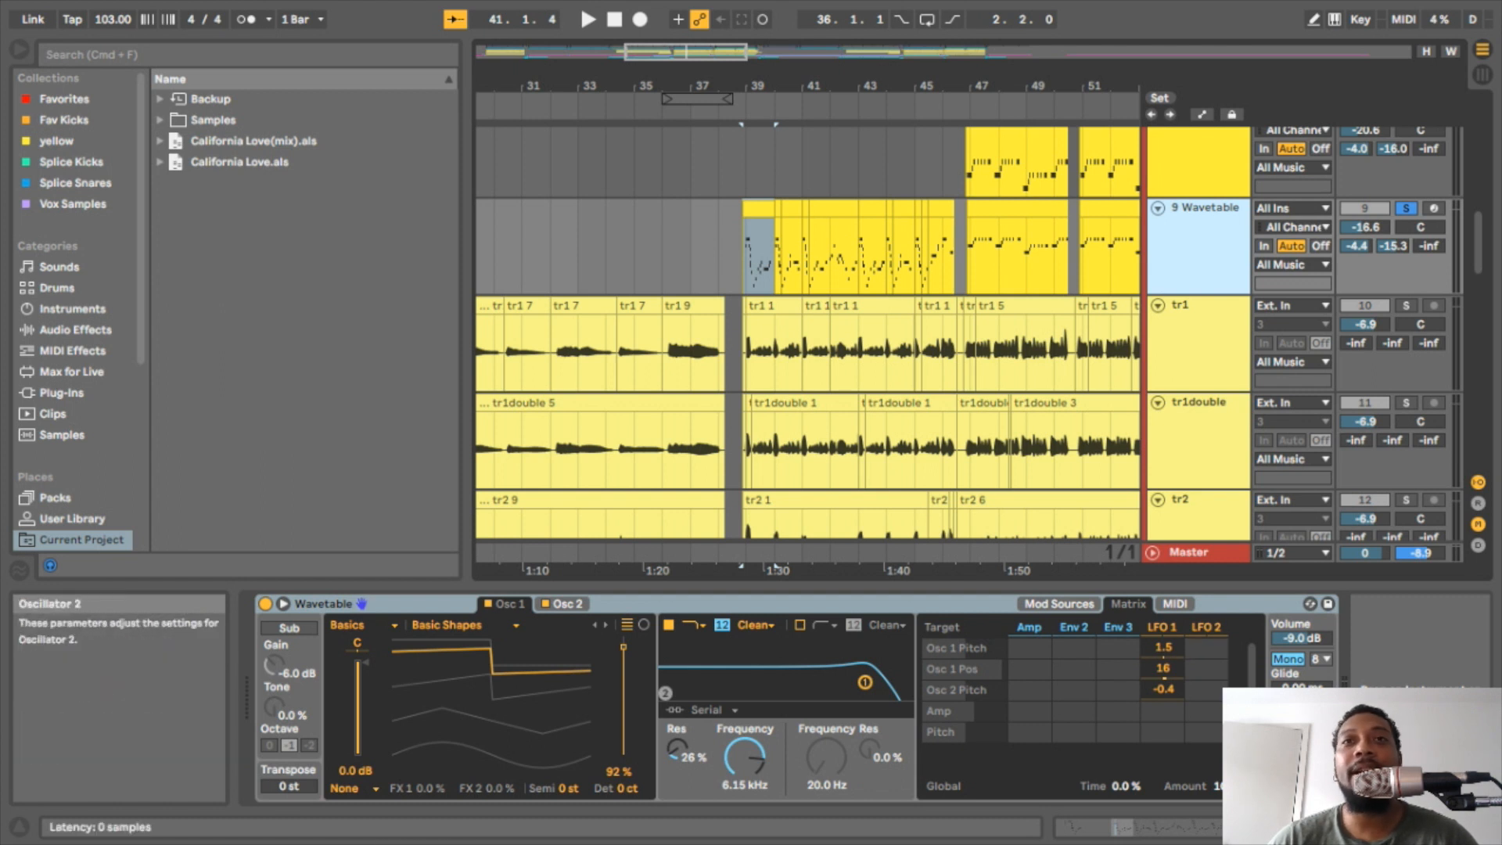
left_click(563, 604)
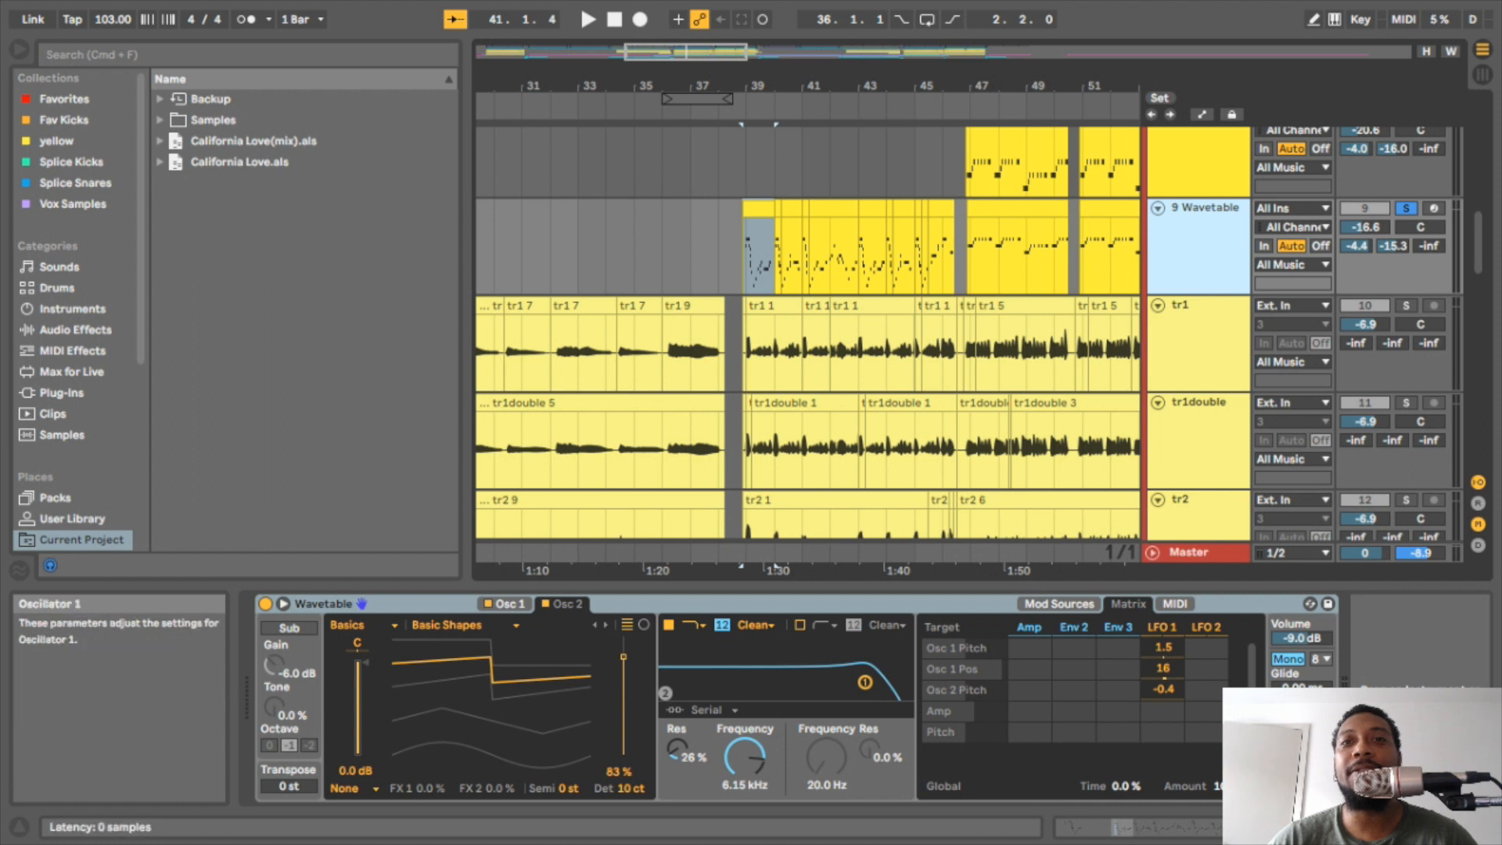
left_click(505, 604)
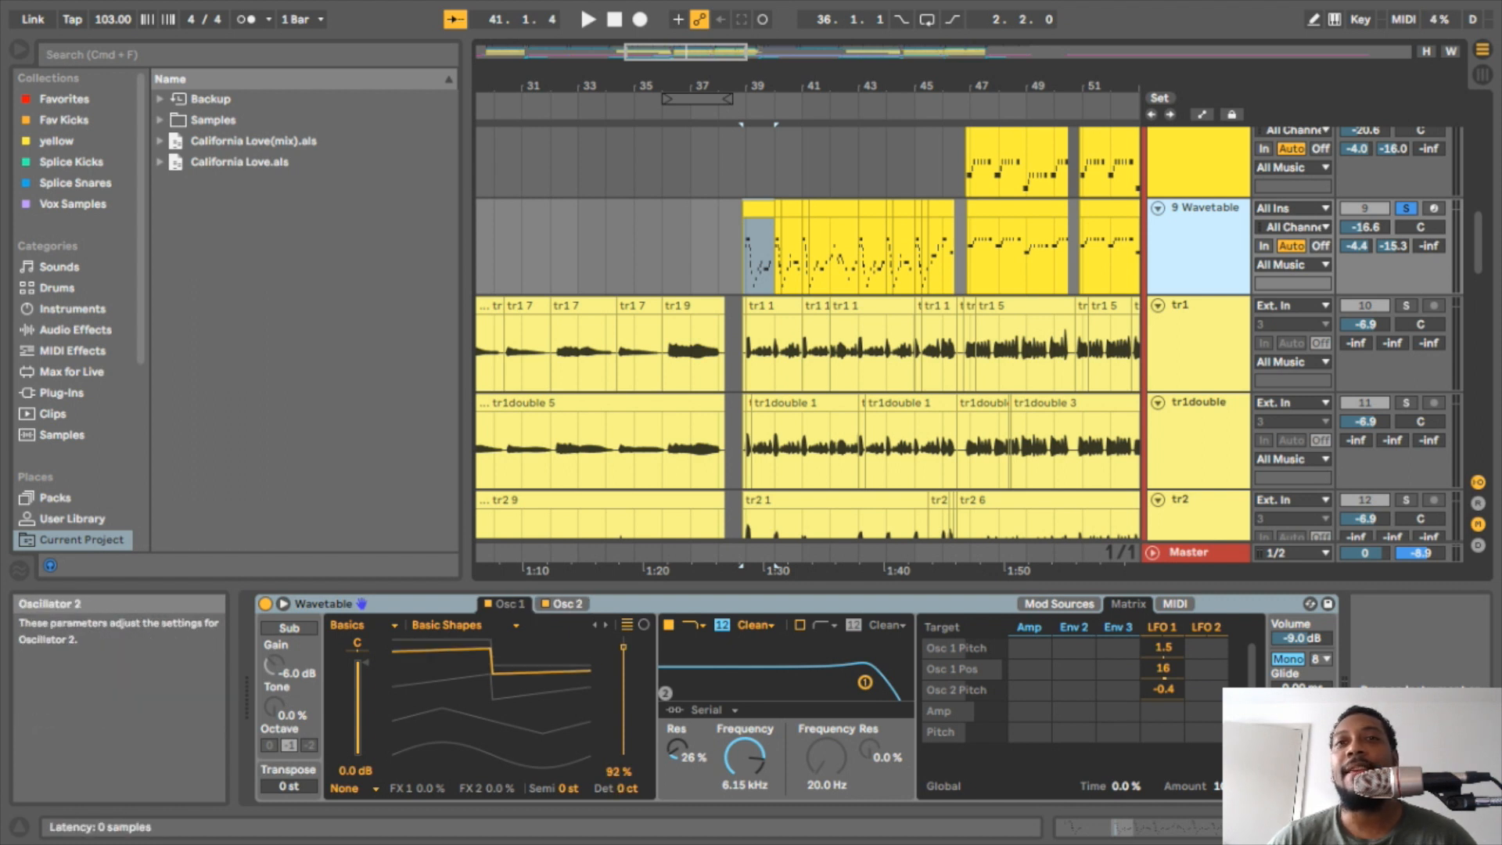
left_click(564, 604)
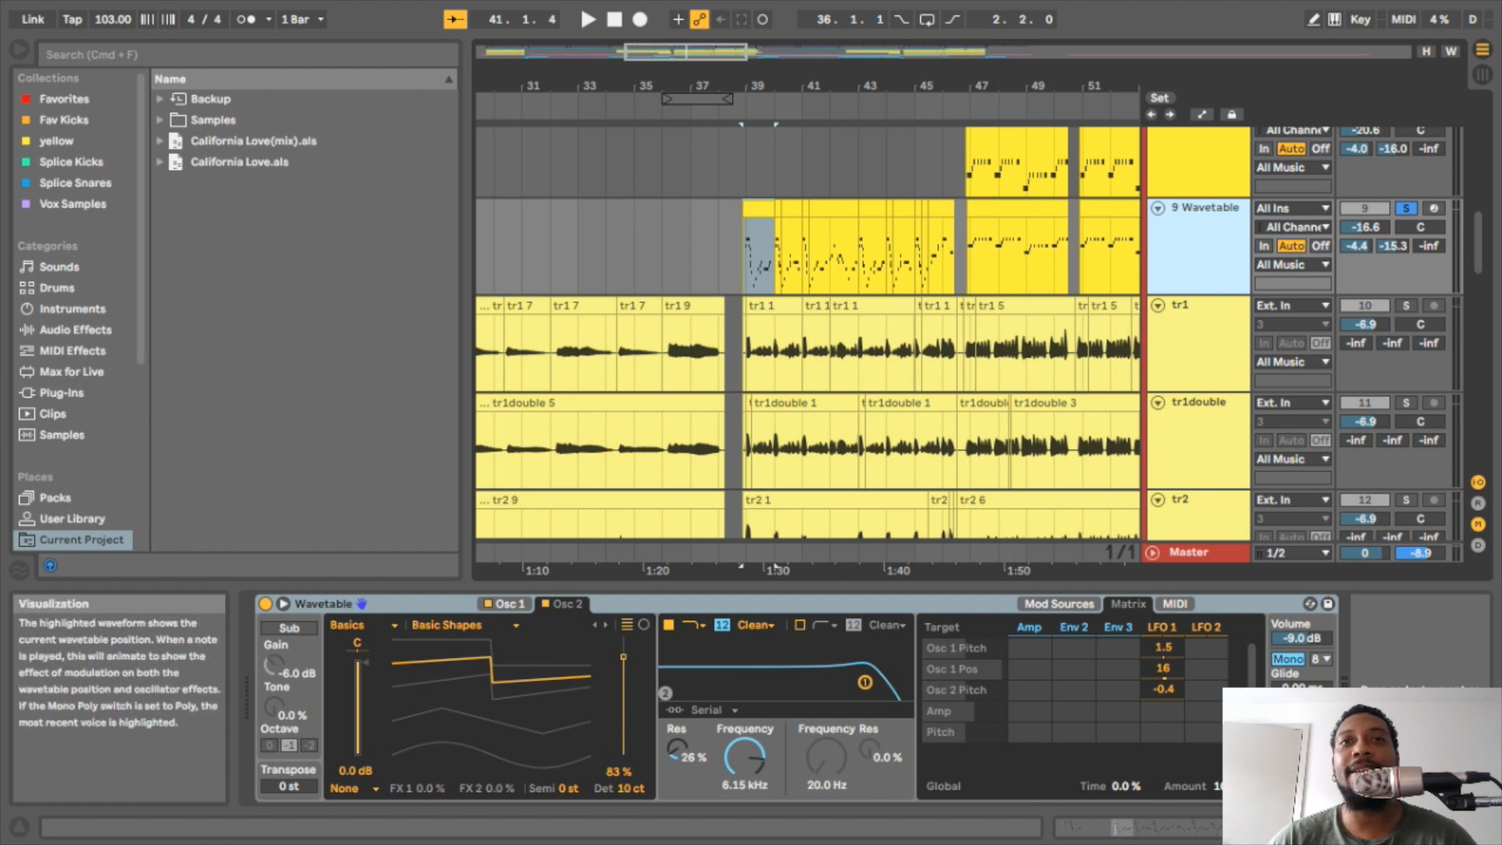
left_click(505, 604)
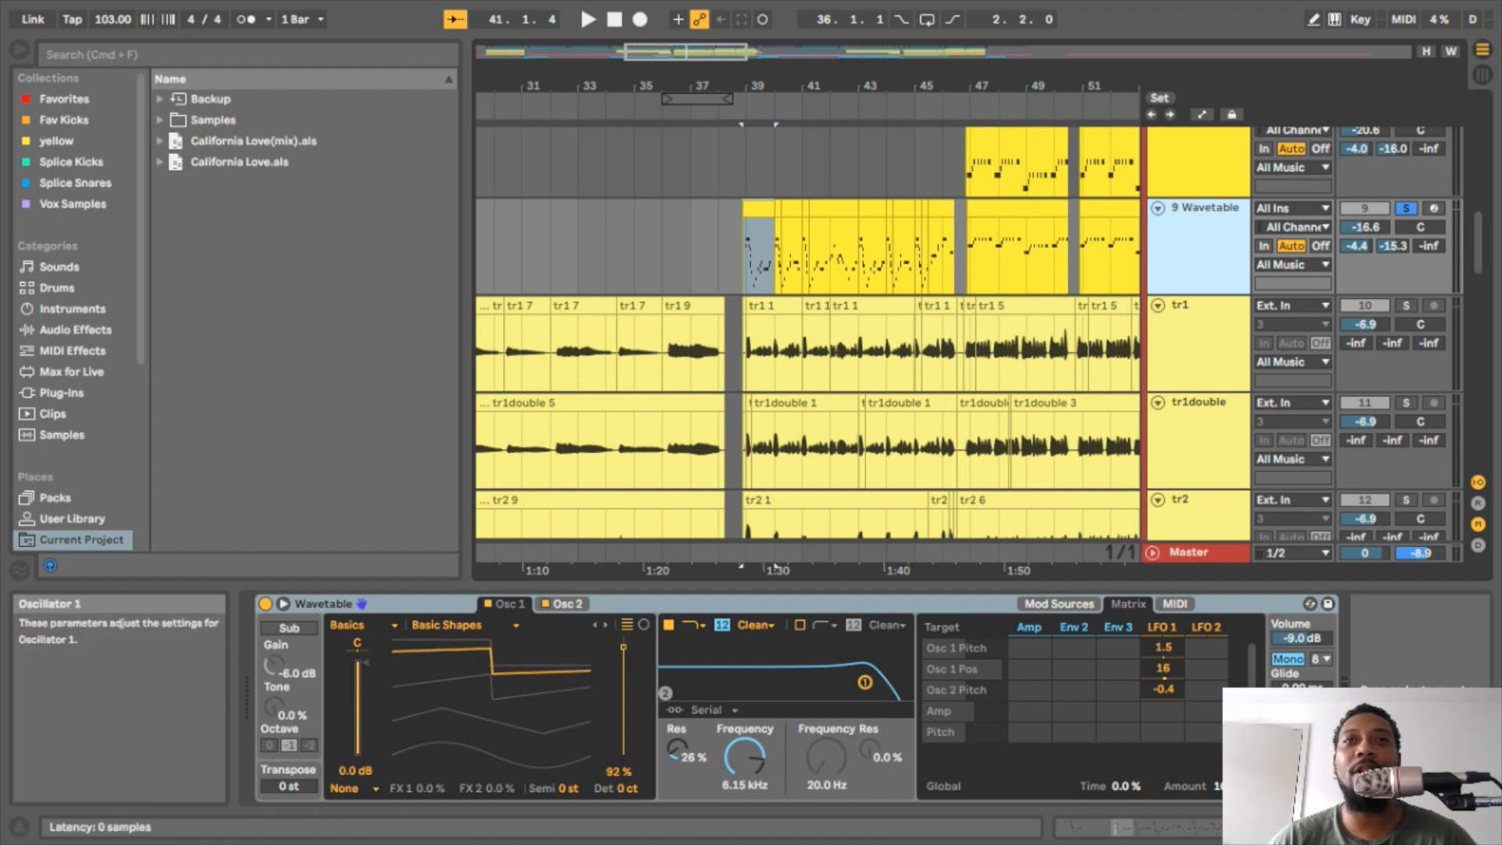
left_click(564, 604)
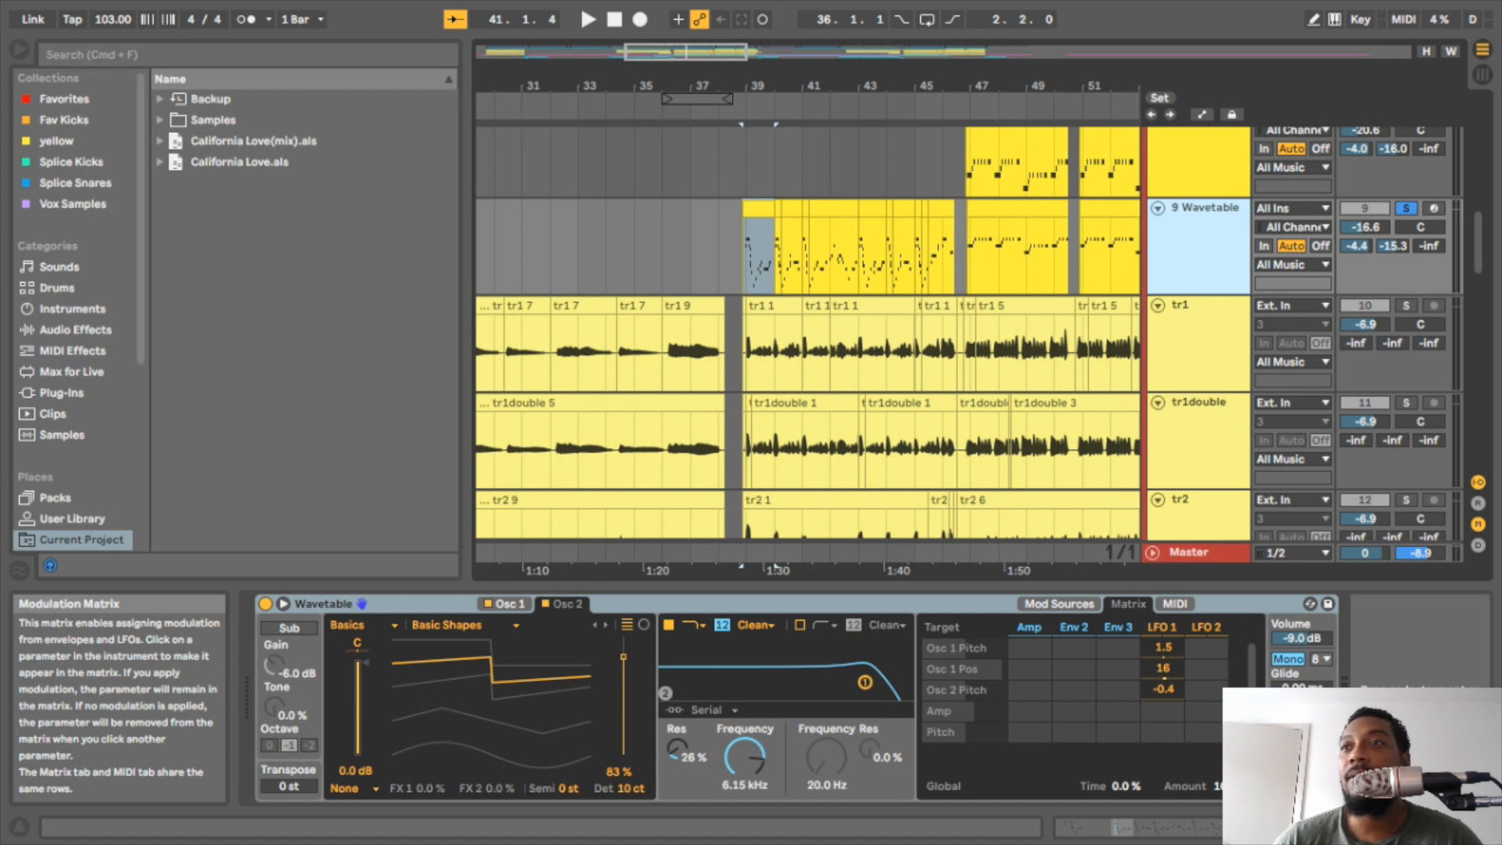
- Inspect the LFO 1 settings and the Osc 1 Pitch and Osc 1 Pos modulation, and replay the soloed Wavetable part
left_click(957, 648)
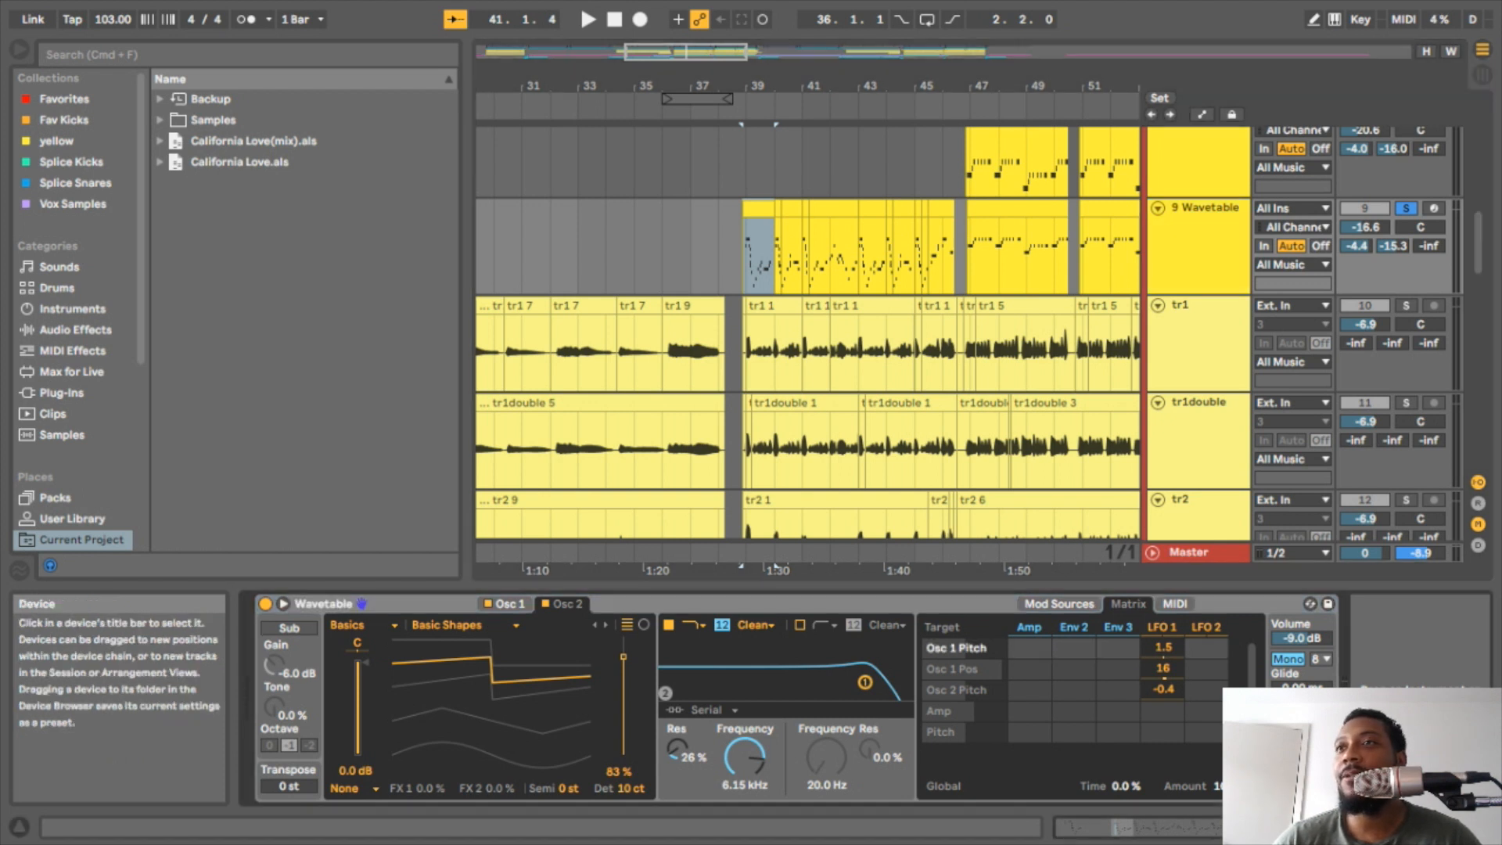
left_click(1059, 603)
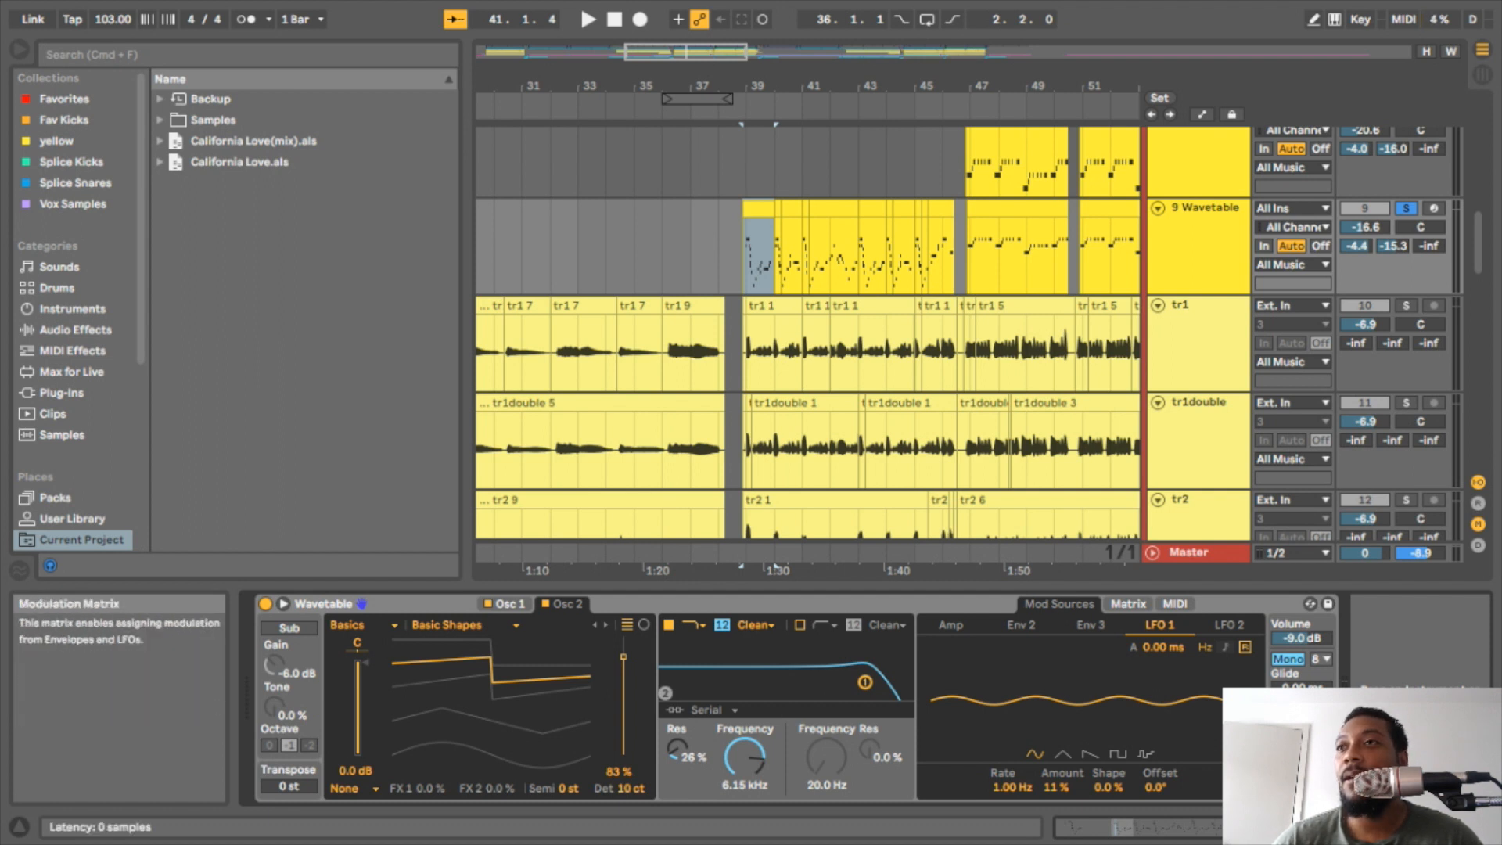
left_click(1128, 603)
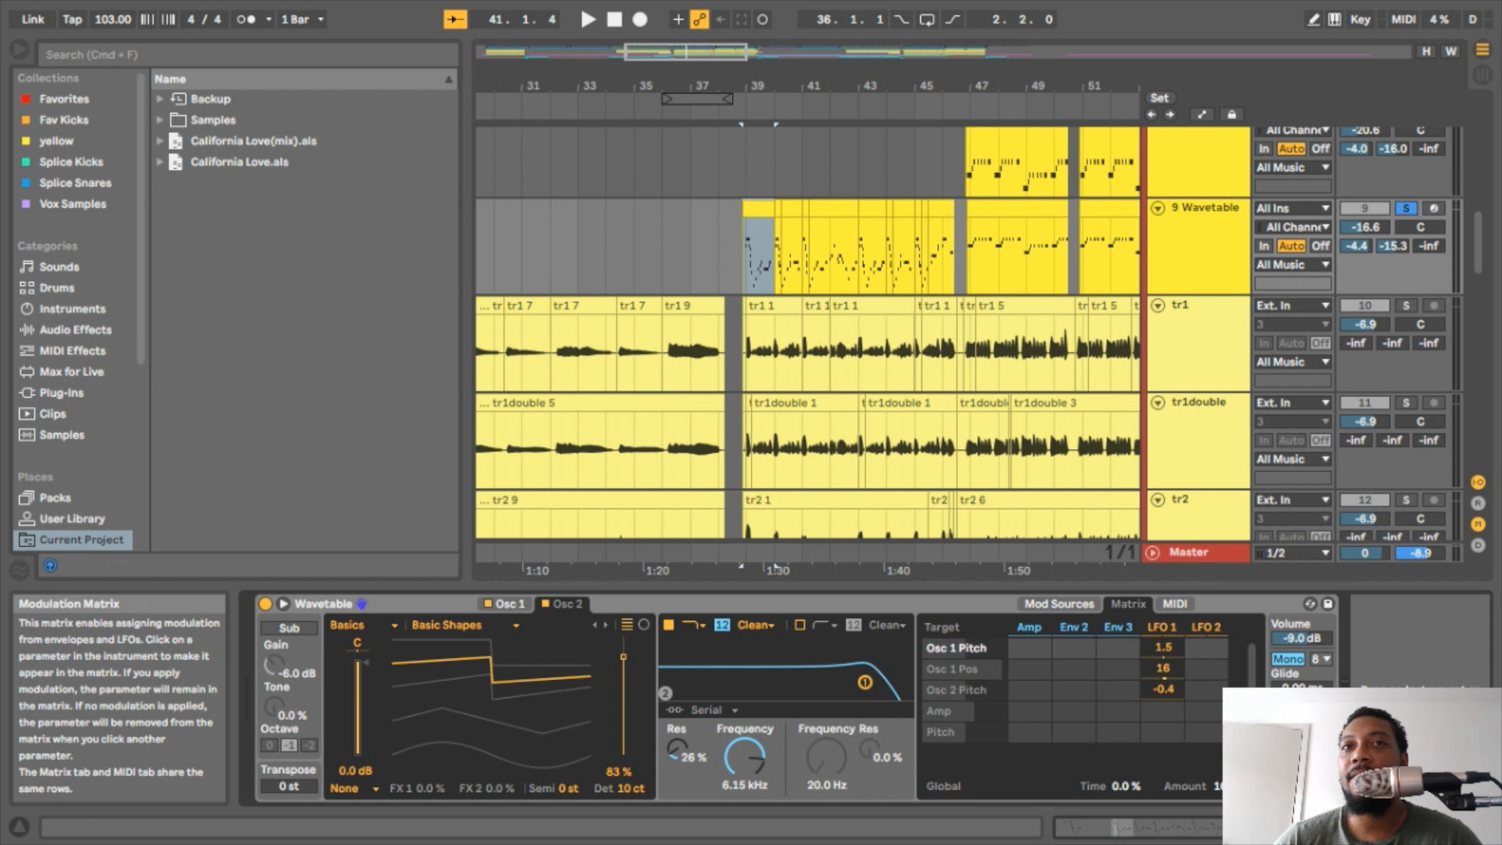
left_click(508, 604)
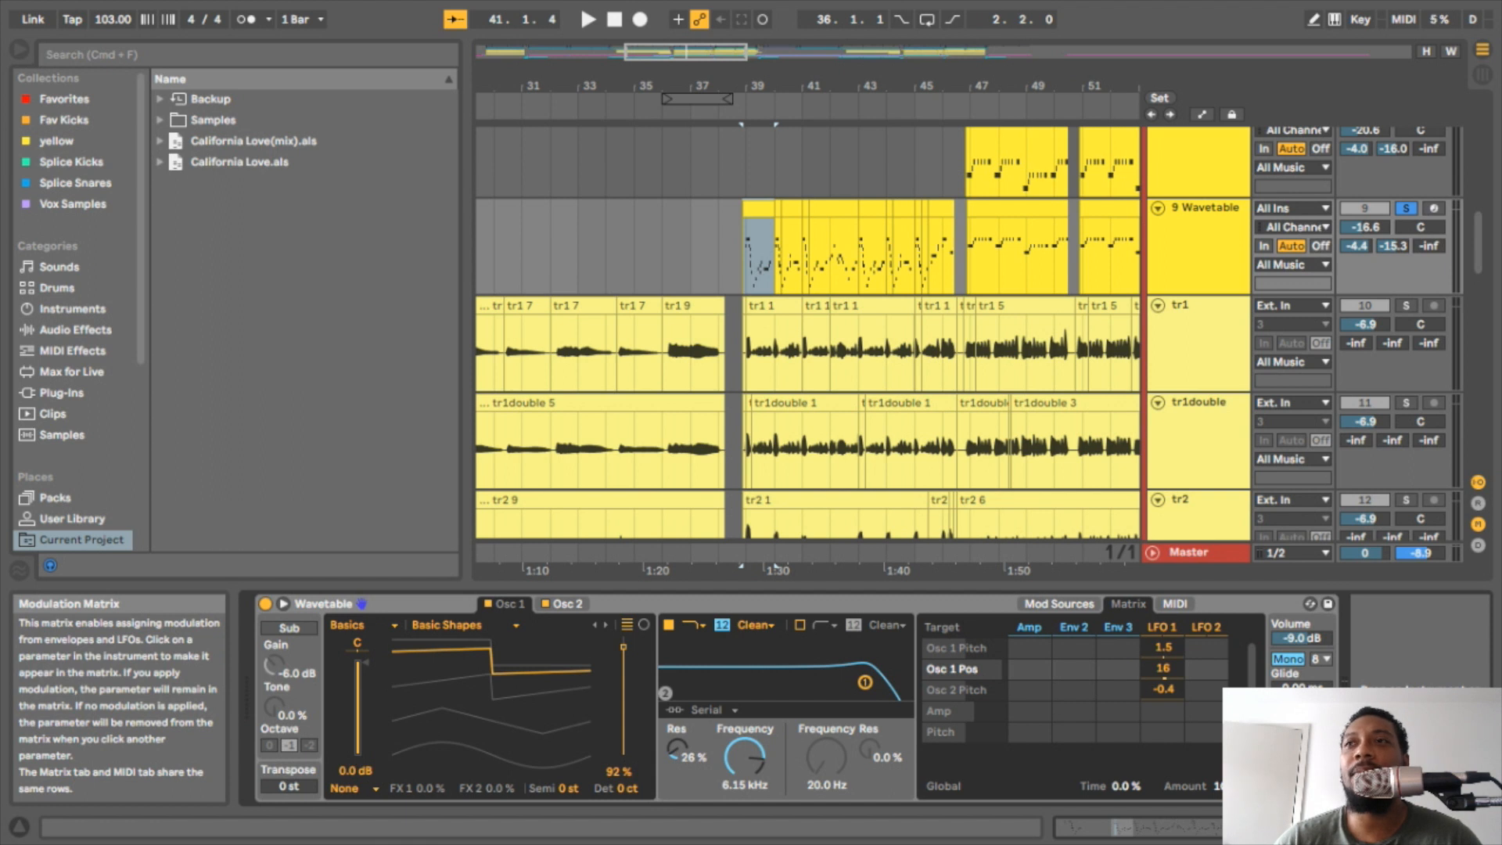
key("space")
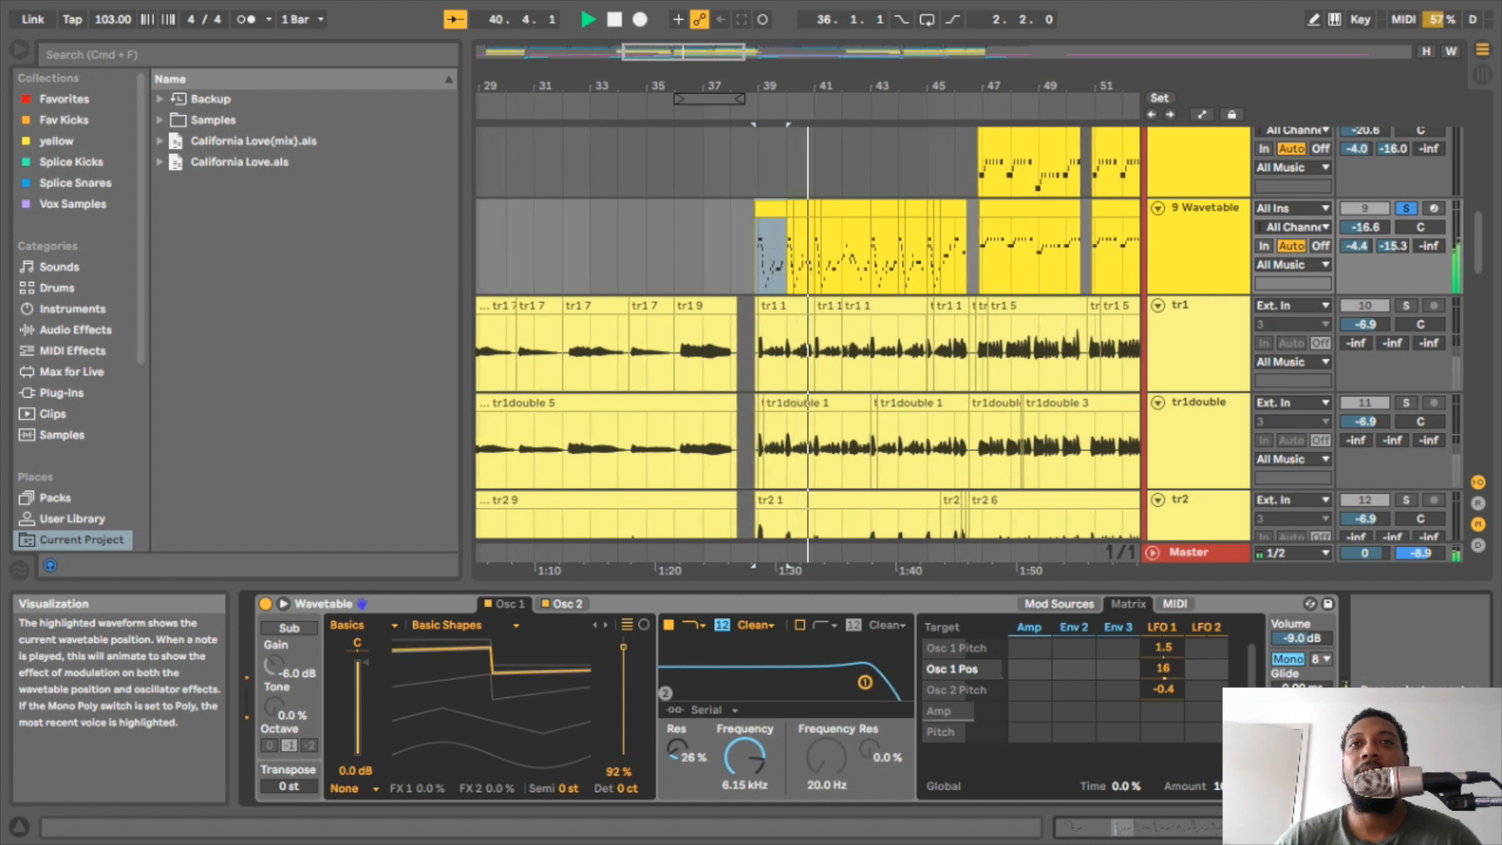
key("space")
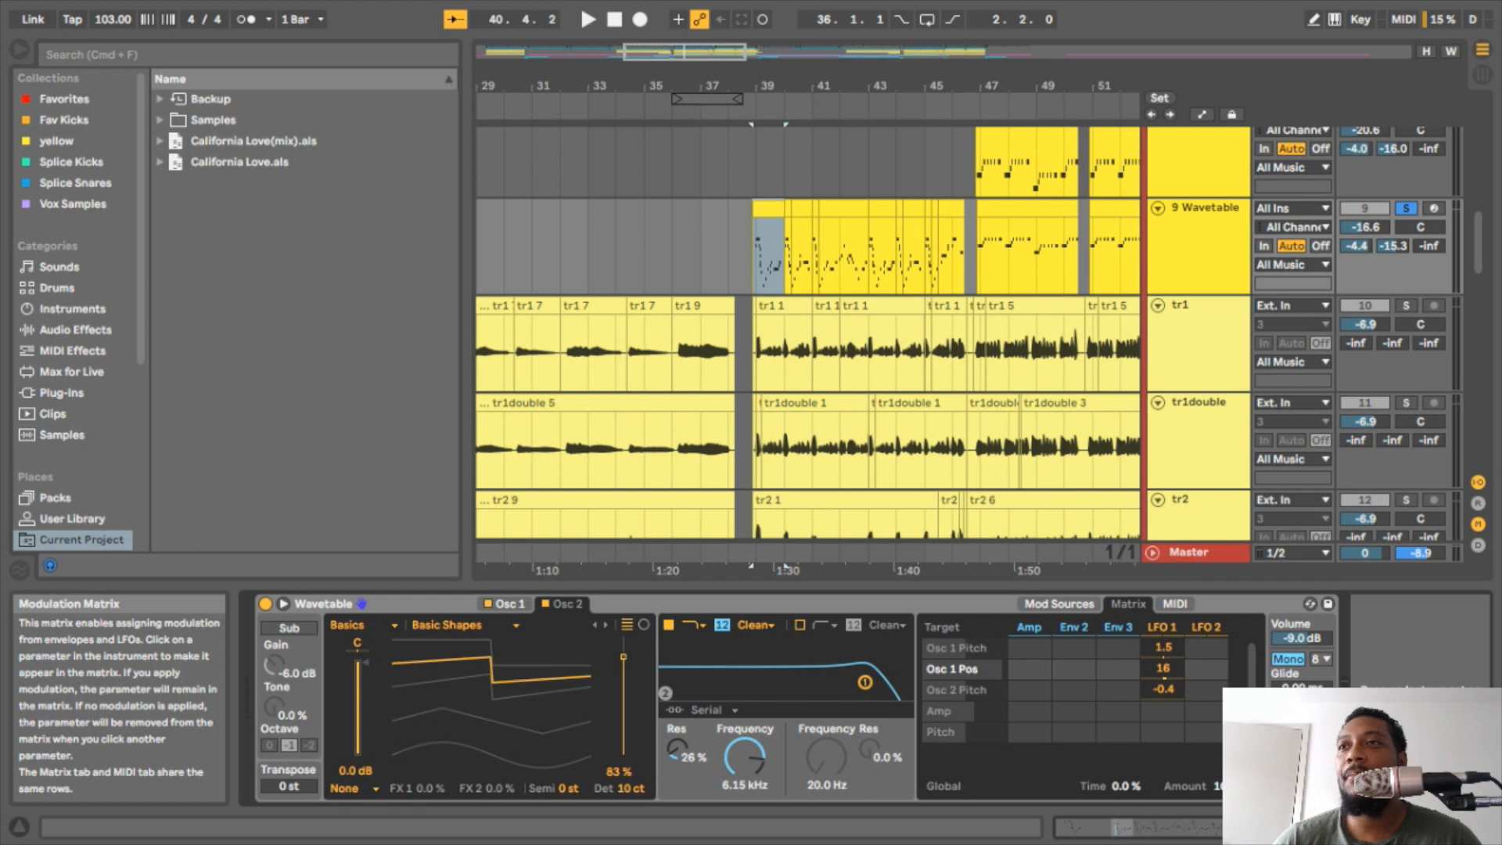
- Inspect the Osc 2 Pitch modulation, the LFO 1 settings and the Unison target, and replay the soloed Wavetable part
left_click(1030, 689)
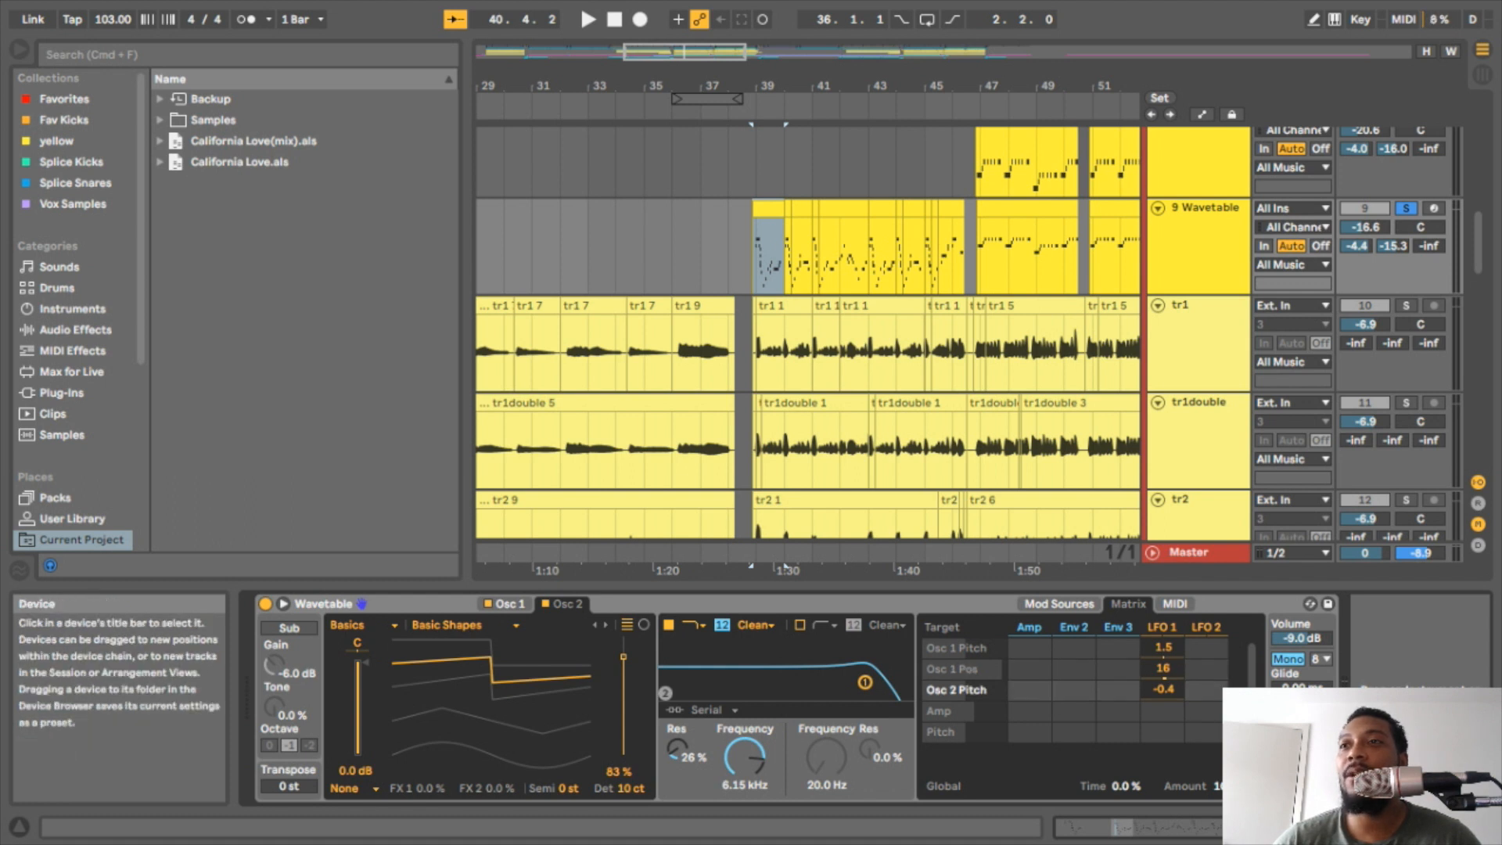
left_click(1059, 604)
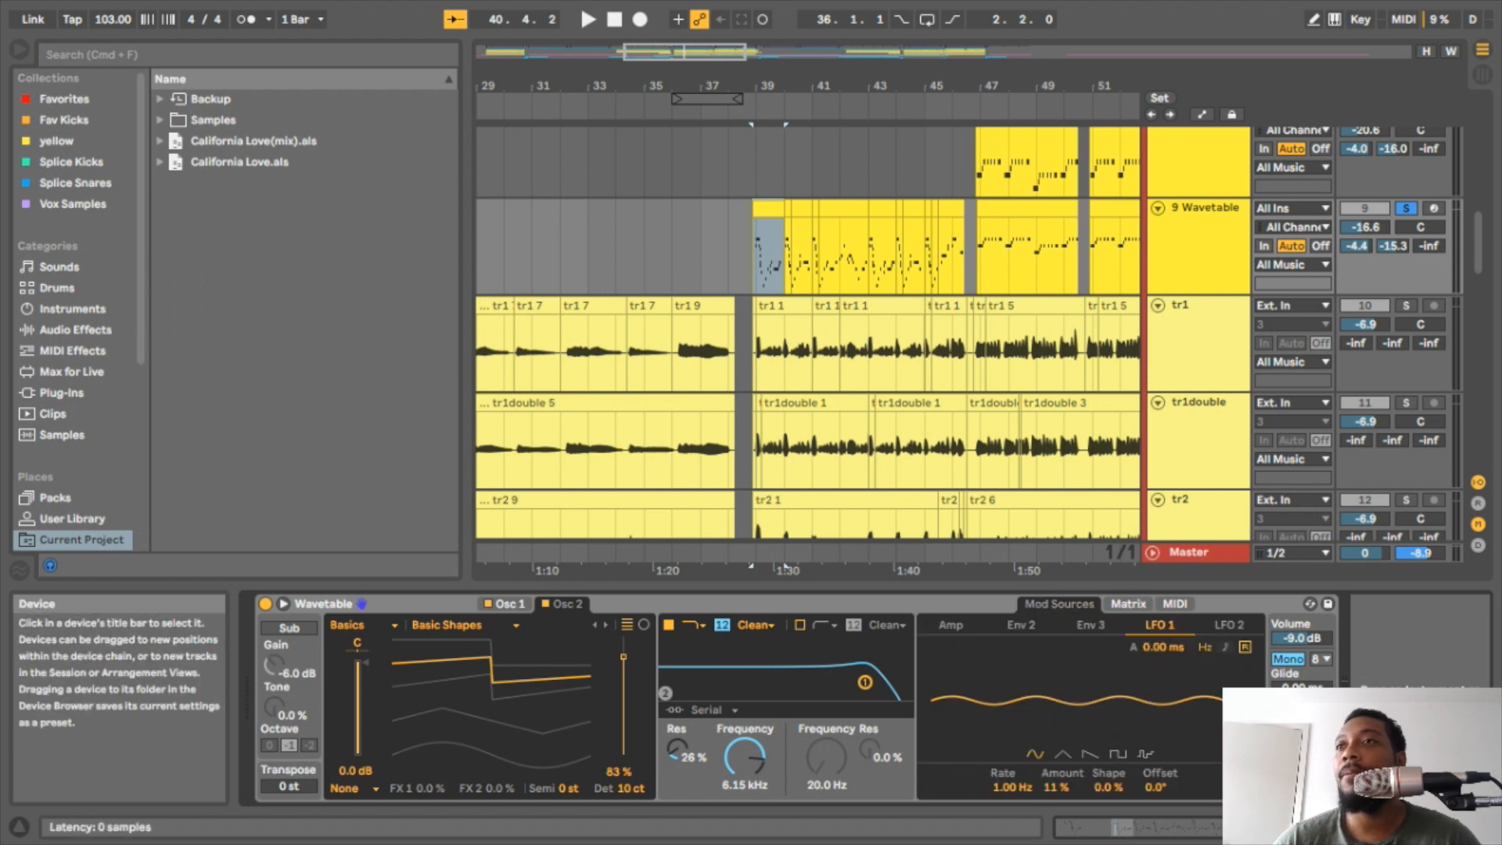
left_click(1128, 604)
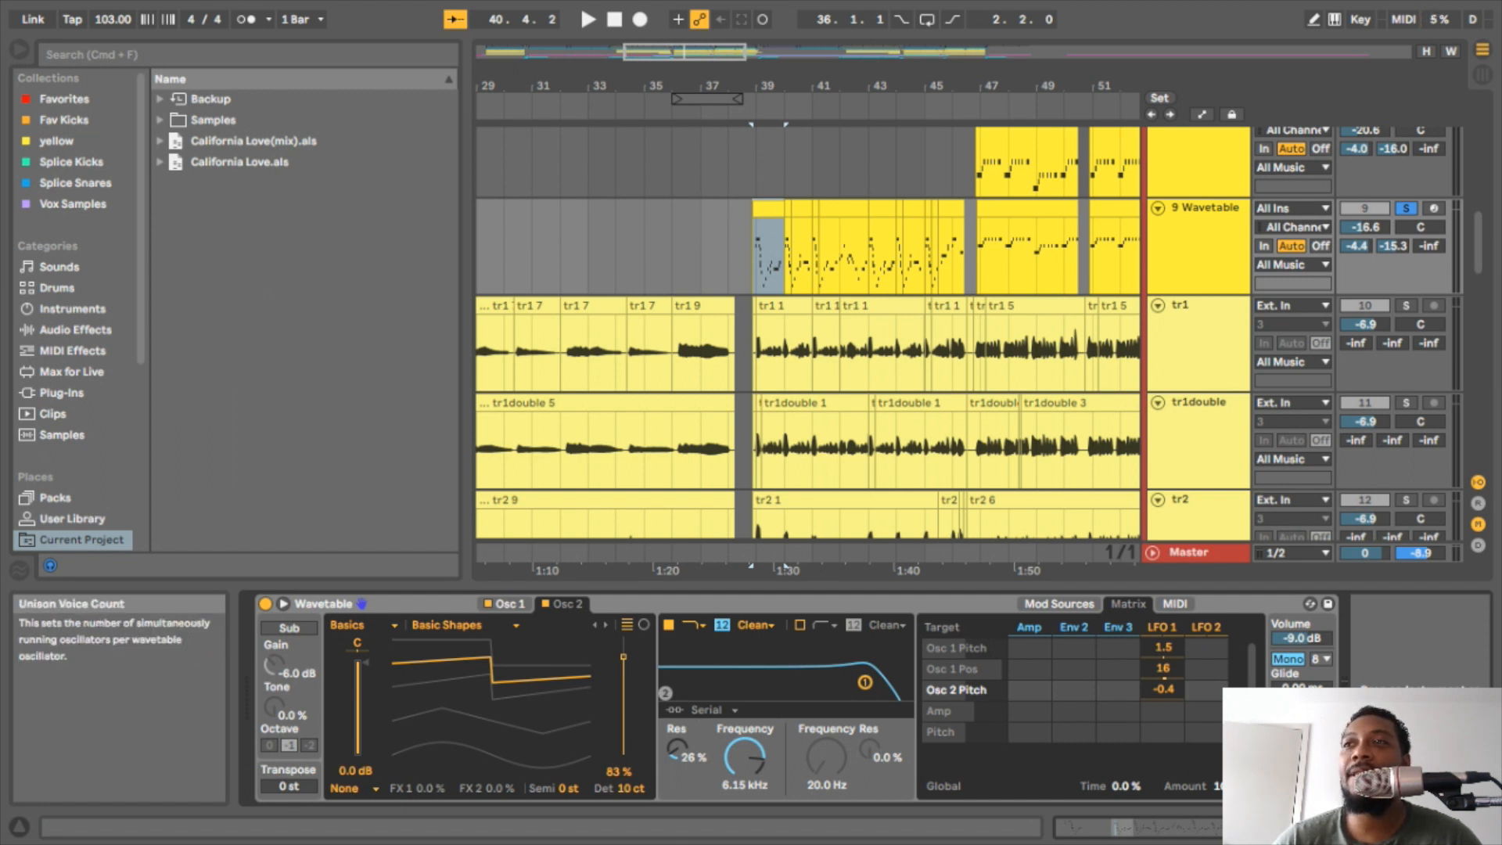
left_click(1301, 786)
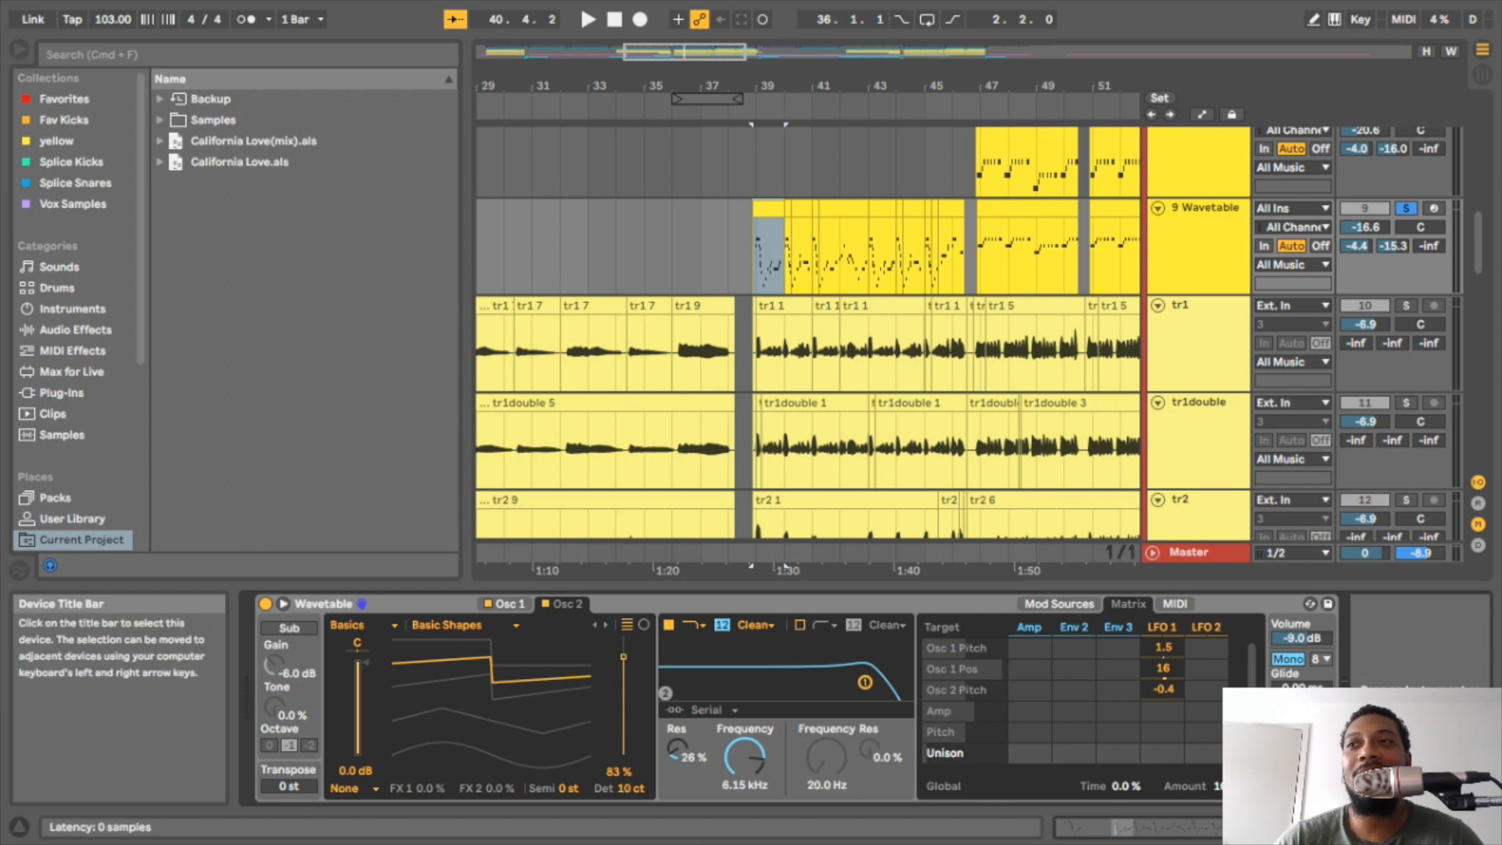
key("space")
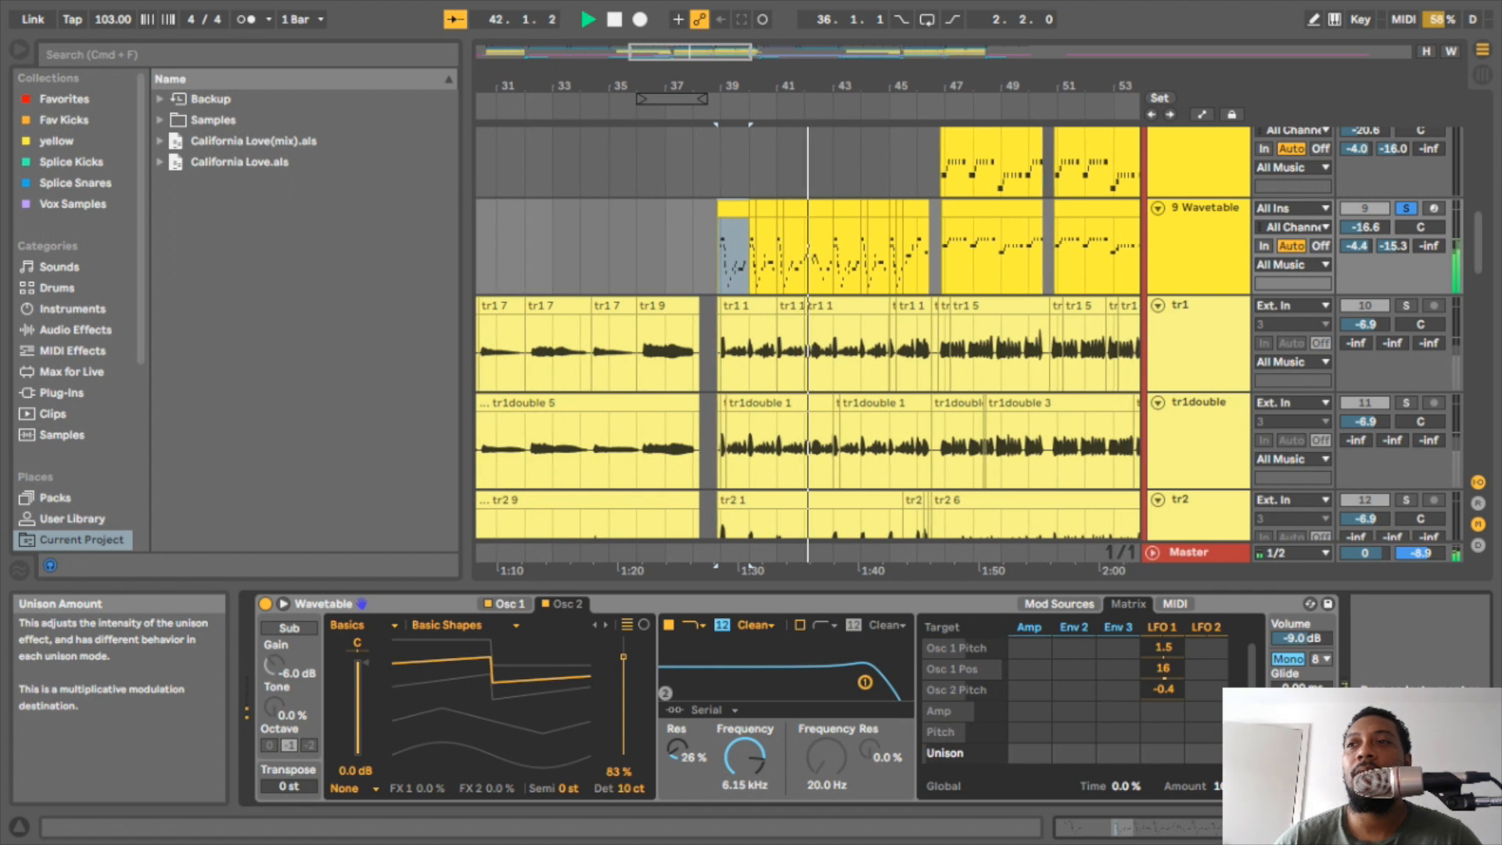
key("space")
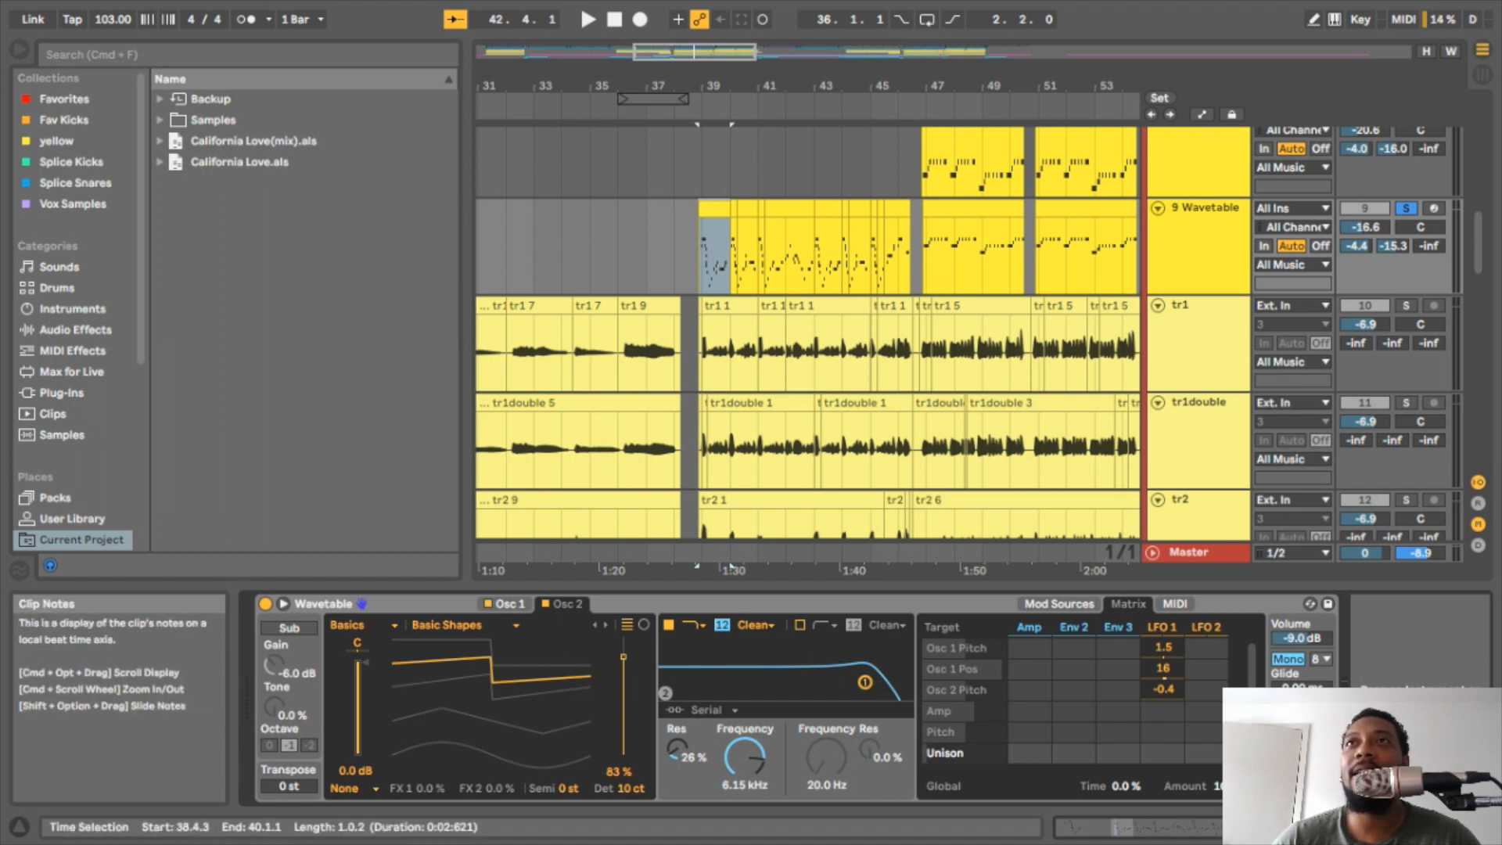
- Solo tracks tr1 through trb1double together in place of 9 Wavetable and play them from just before bar 39
scroll(774, 360, "up", 1)
scroll(774, 360, "left", 2)
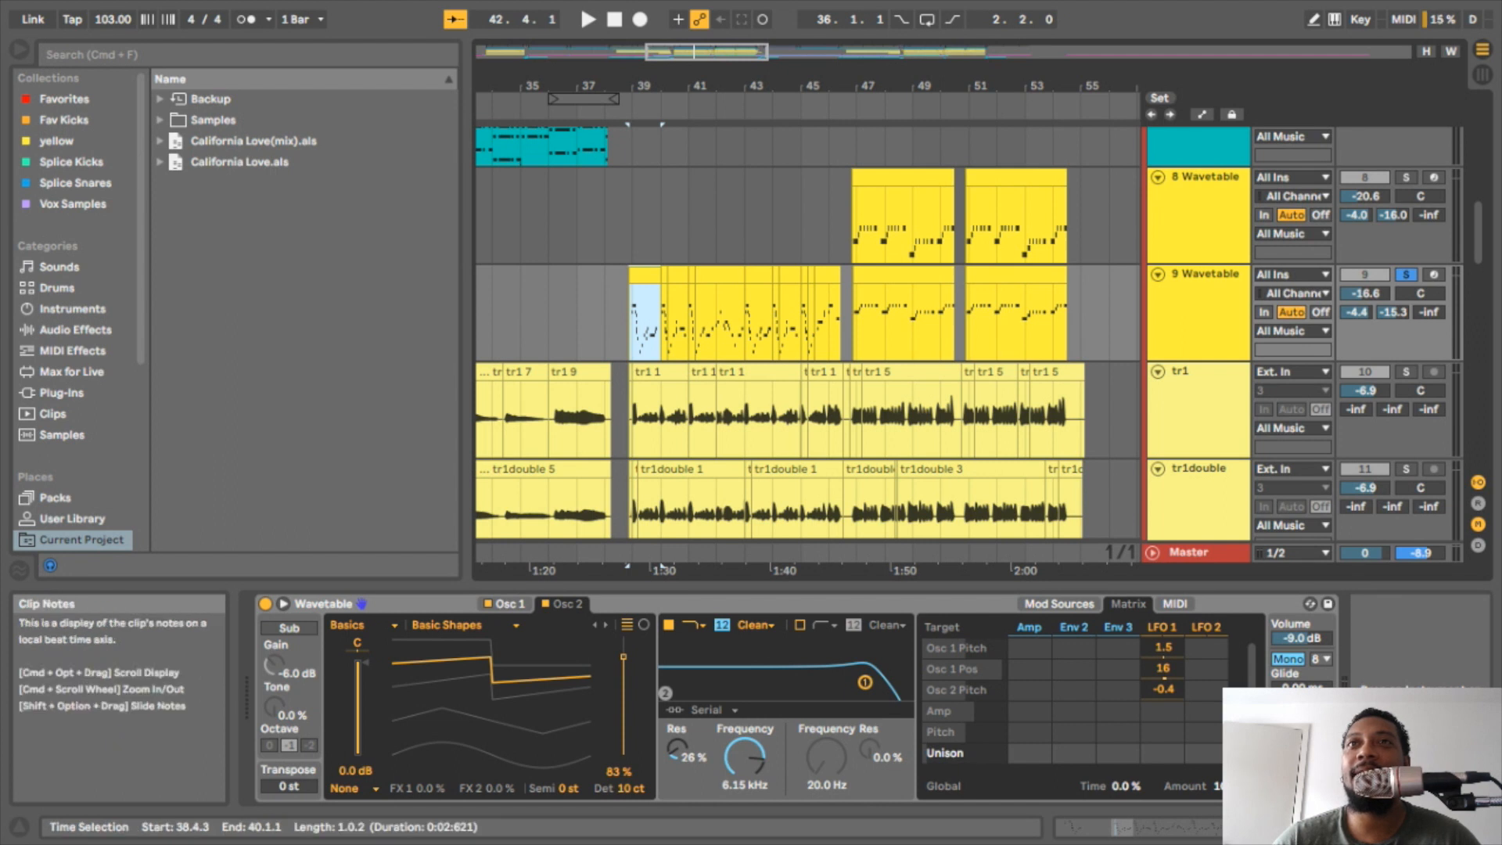
scroll(787, 312, "down", 5)
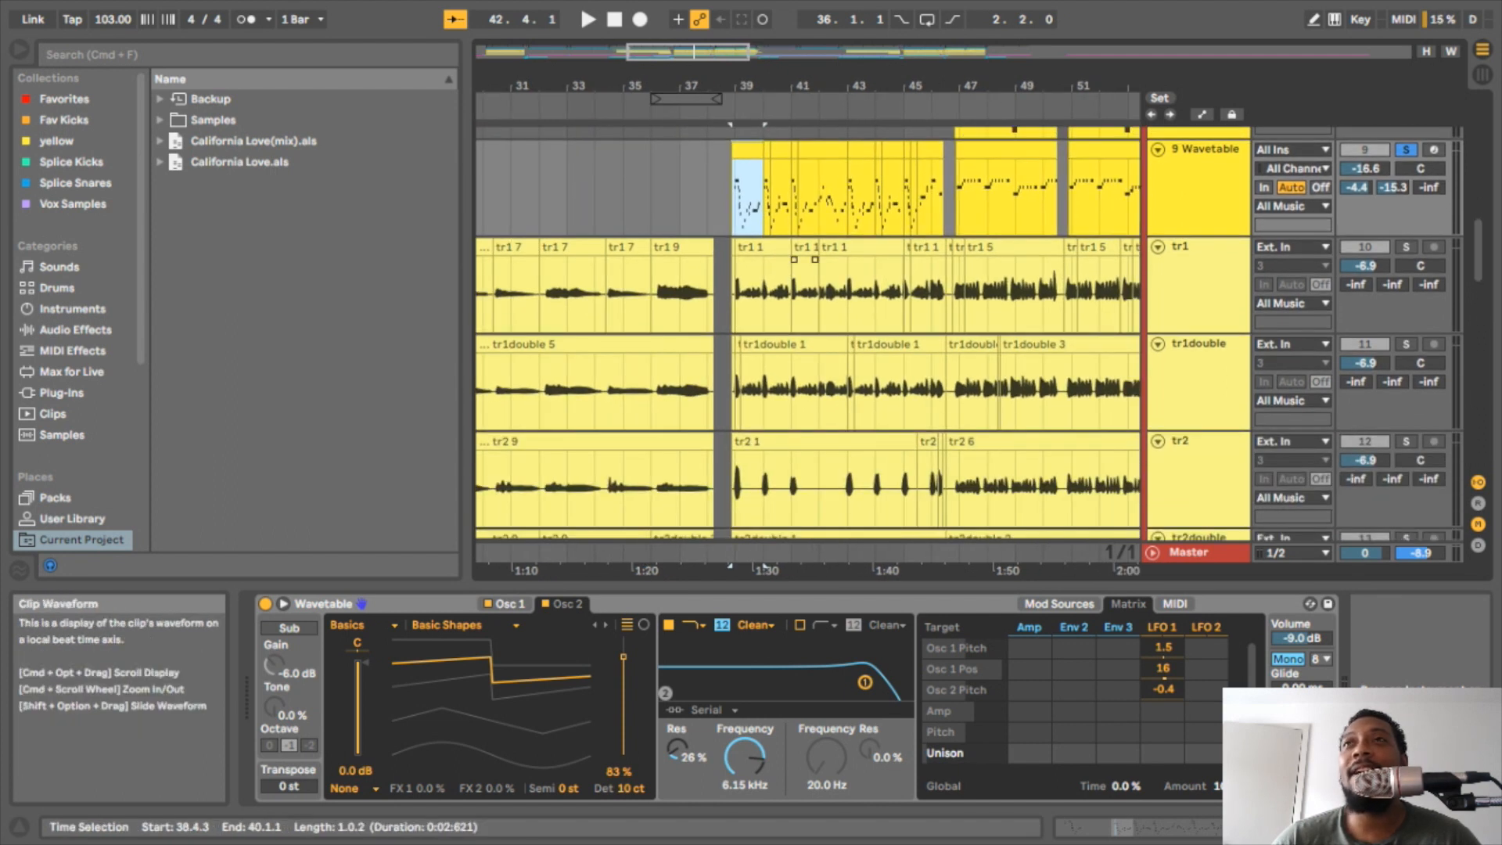
scroll(1299, 235, "up", 3)
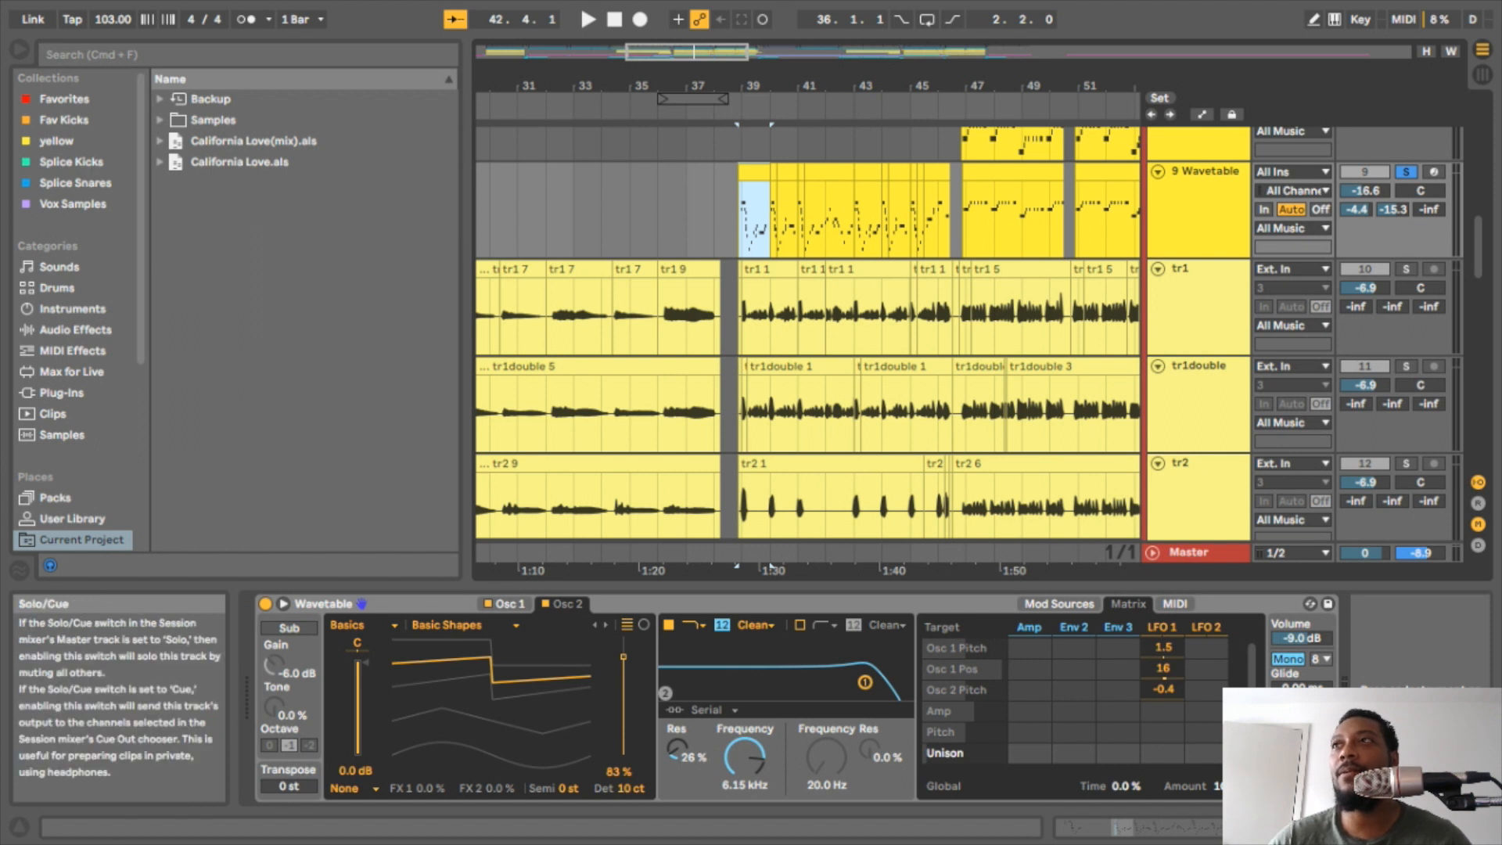
left_click(1406, 269)
left_click(1406, 172)
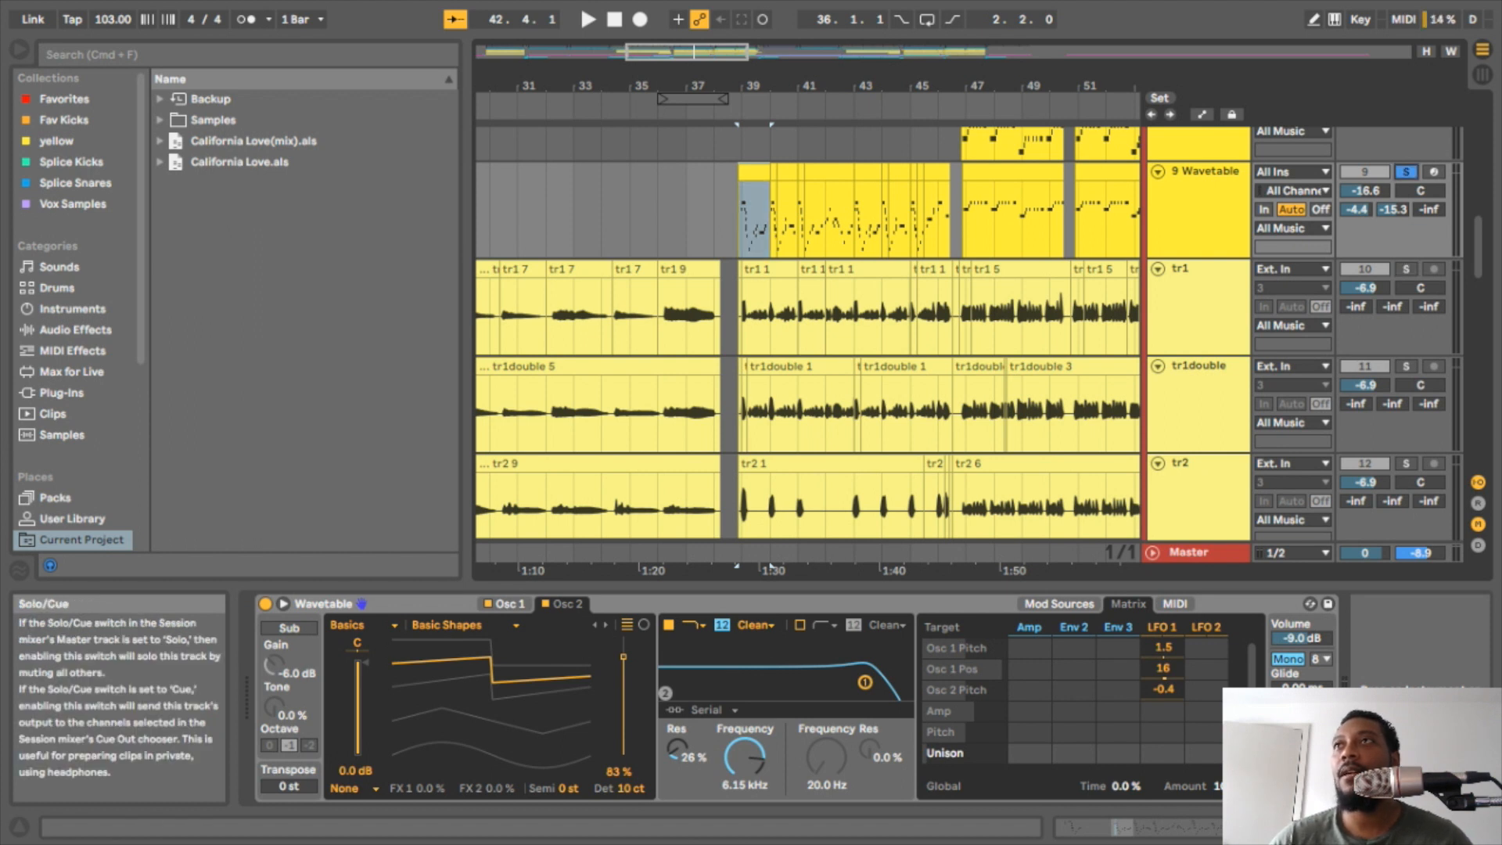
scroll(1197, 329, "down", 10)
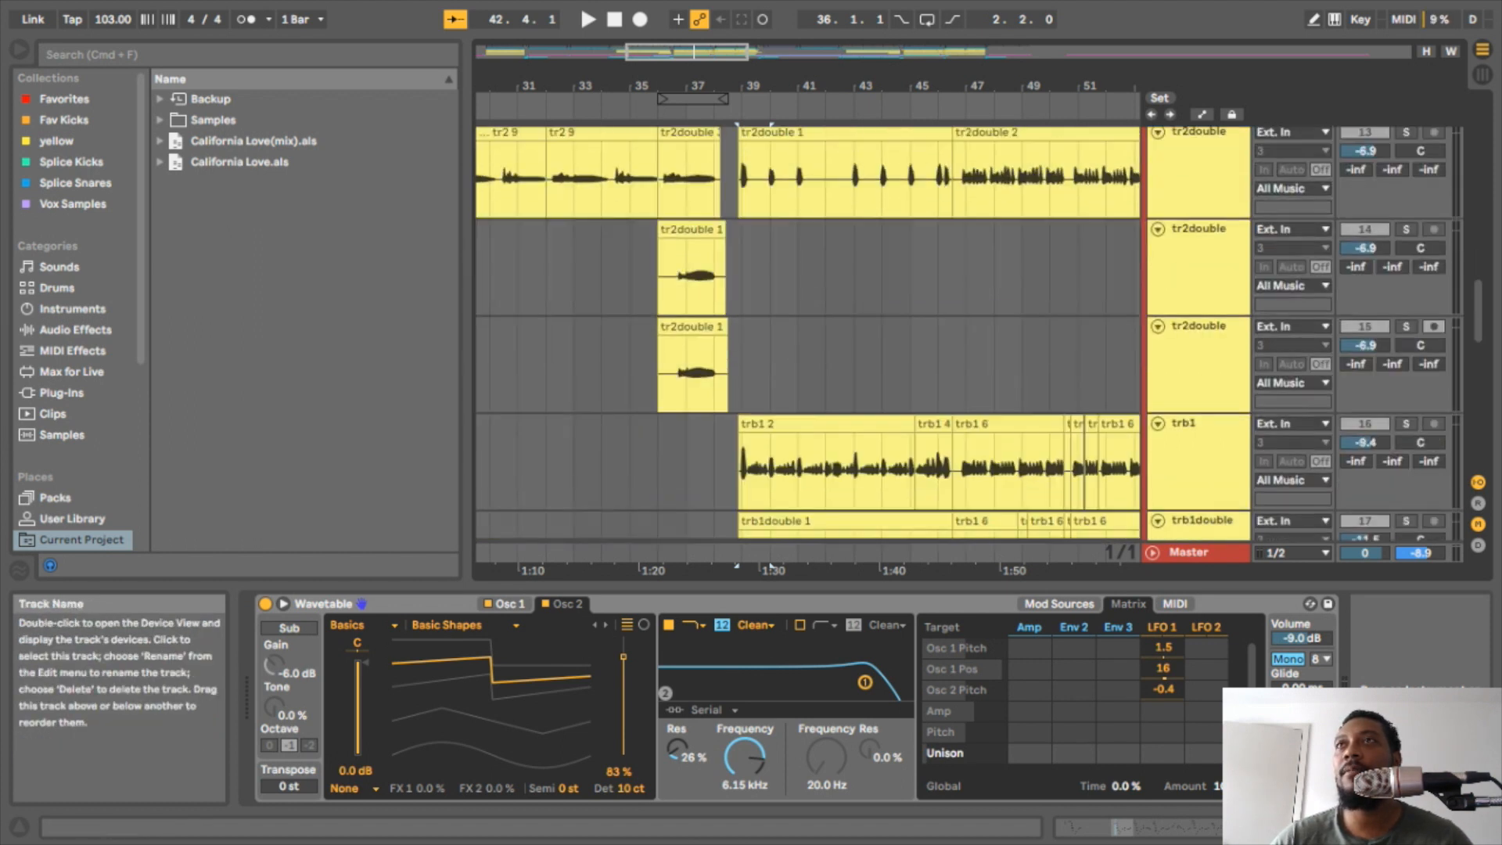
scroll(1197, 336, "down", 5)
left_click(1202, 341, "shift")
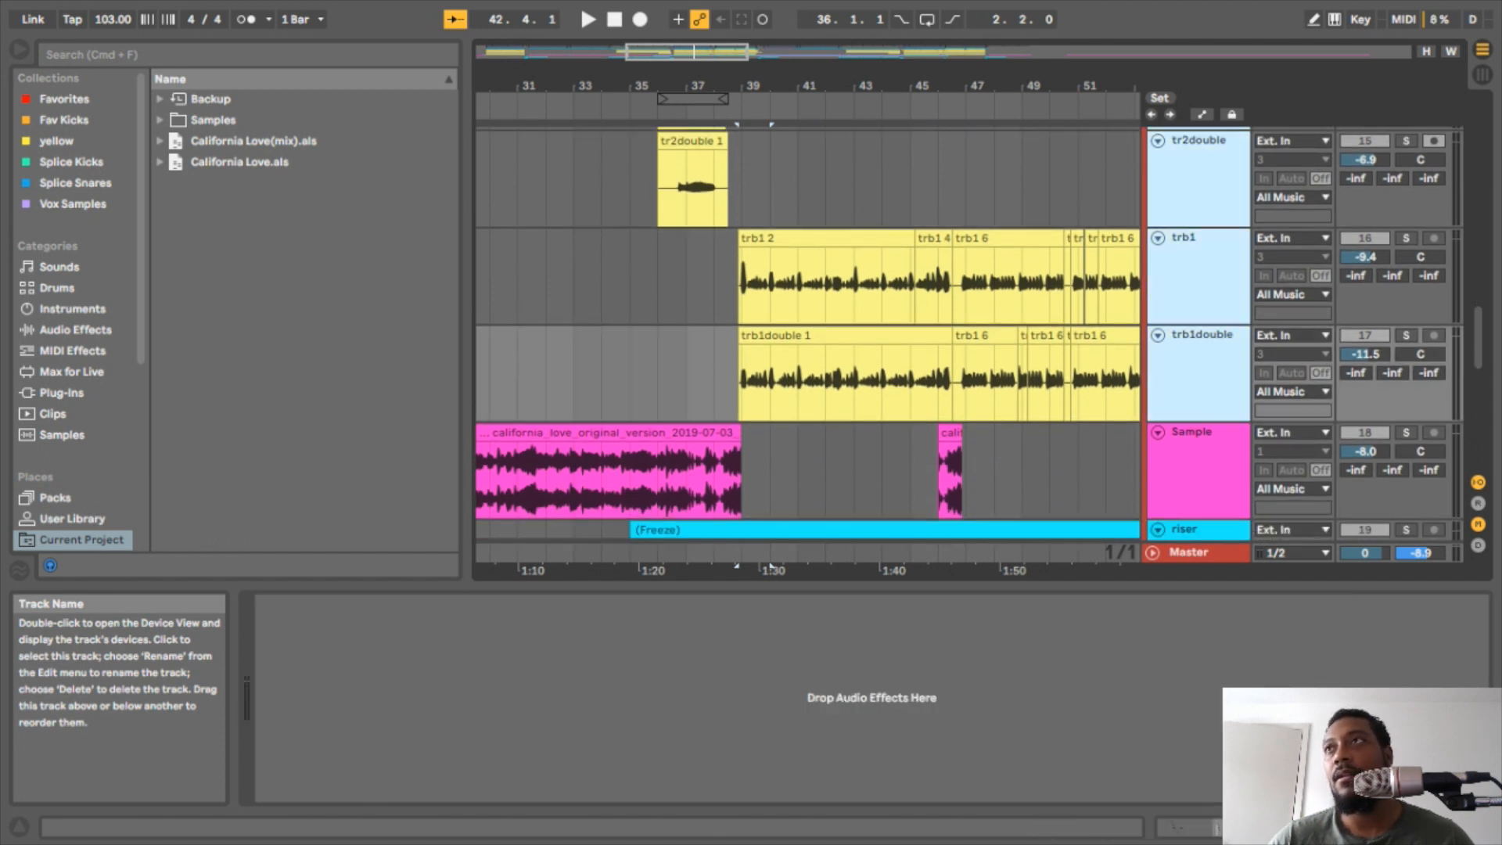
key("super+d")
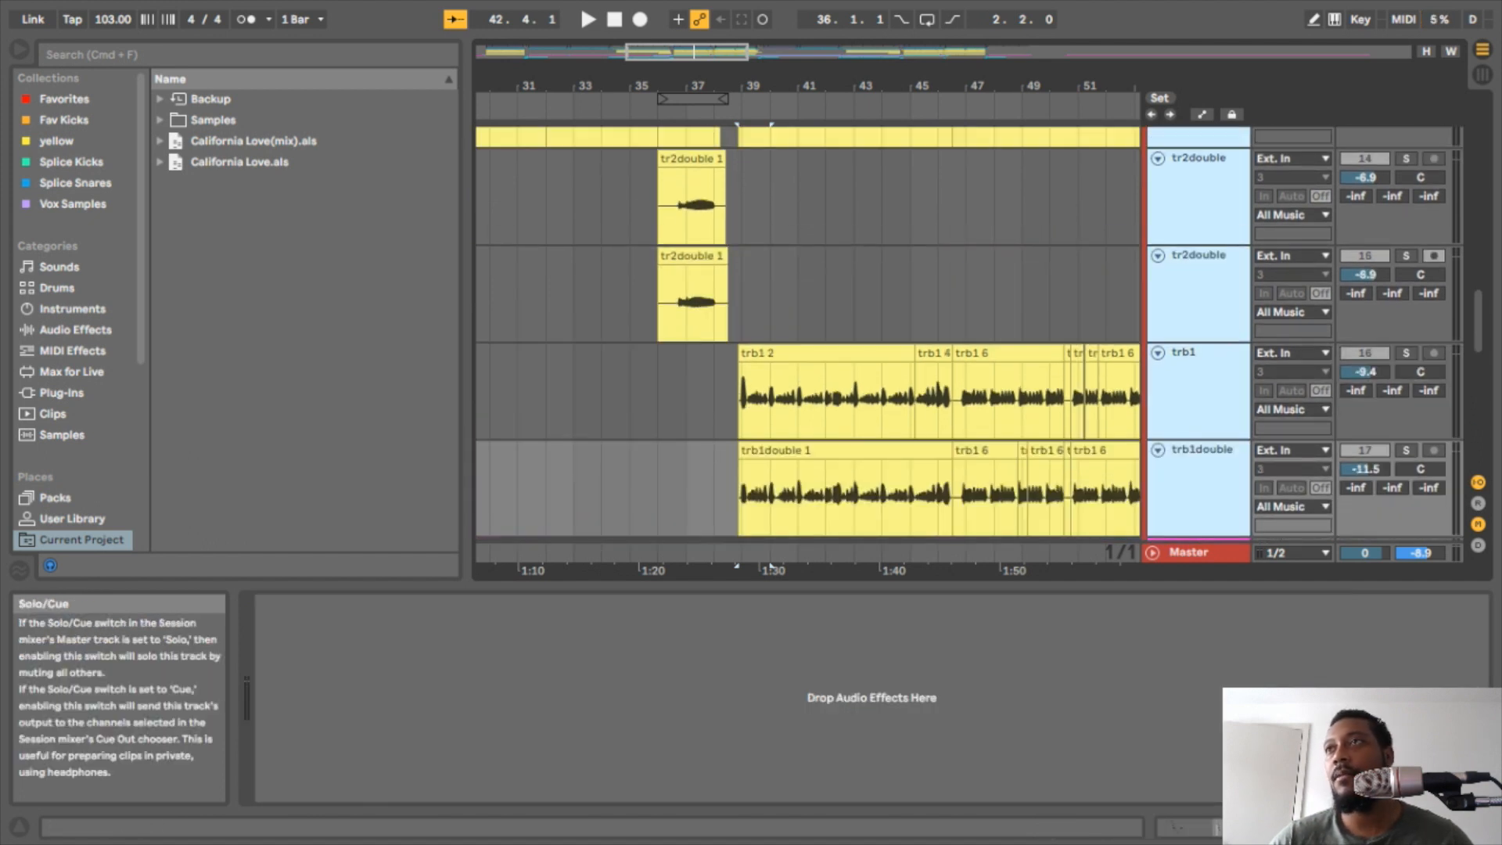
left_click(1406, 451)
key("space")
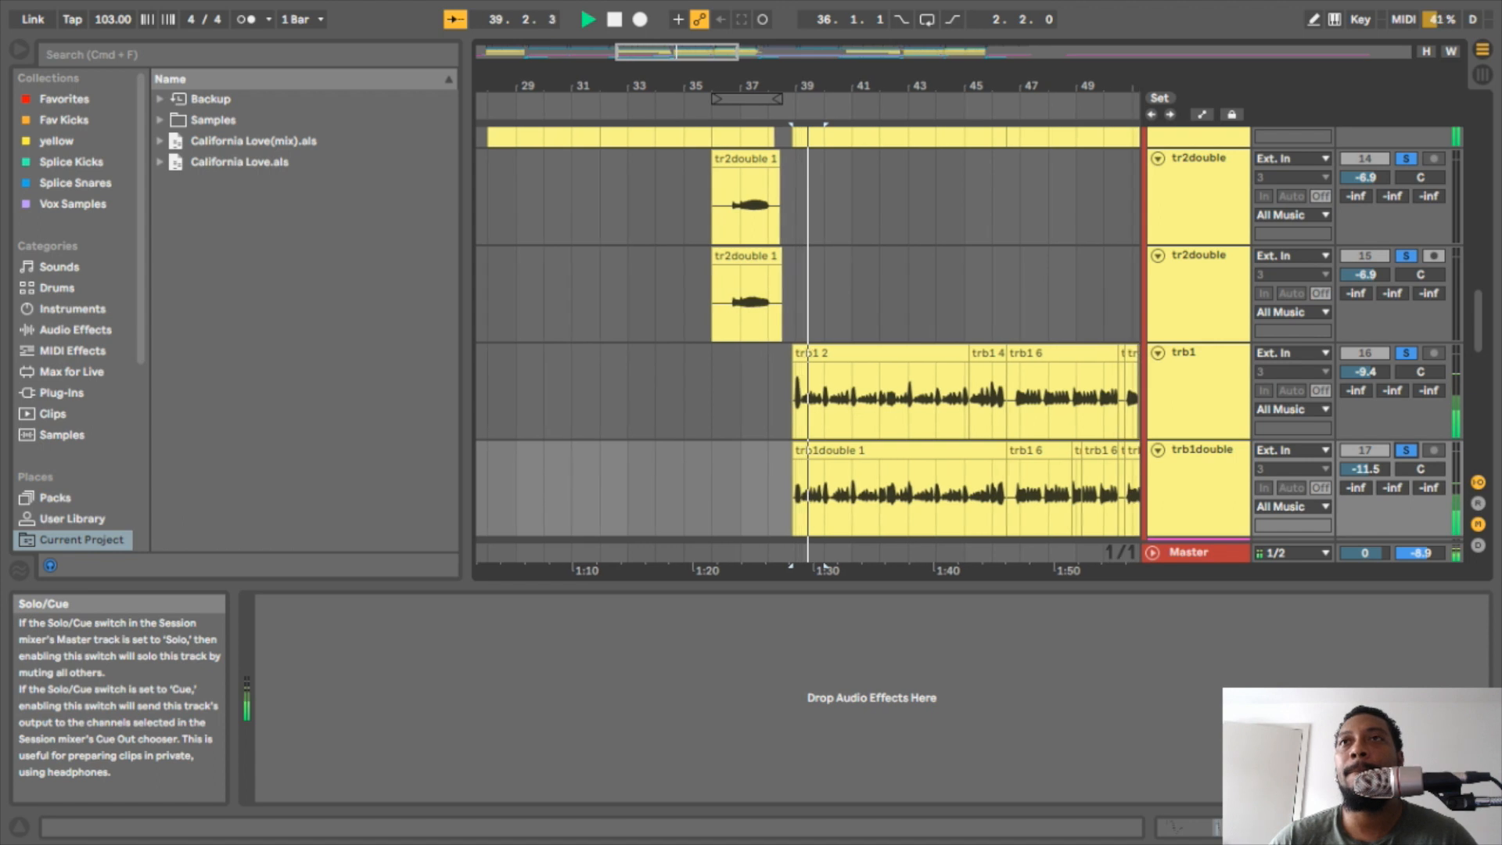
scroll(1197, 329, "up", 5)
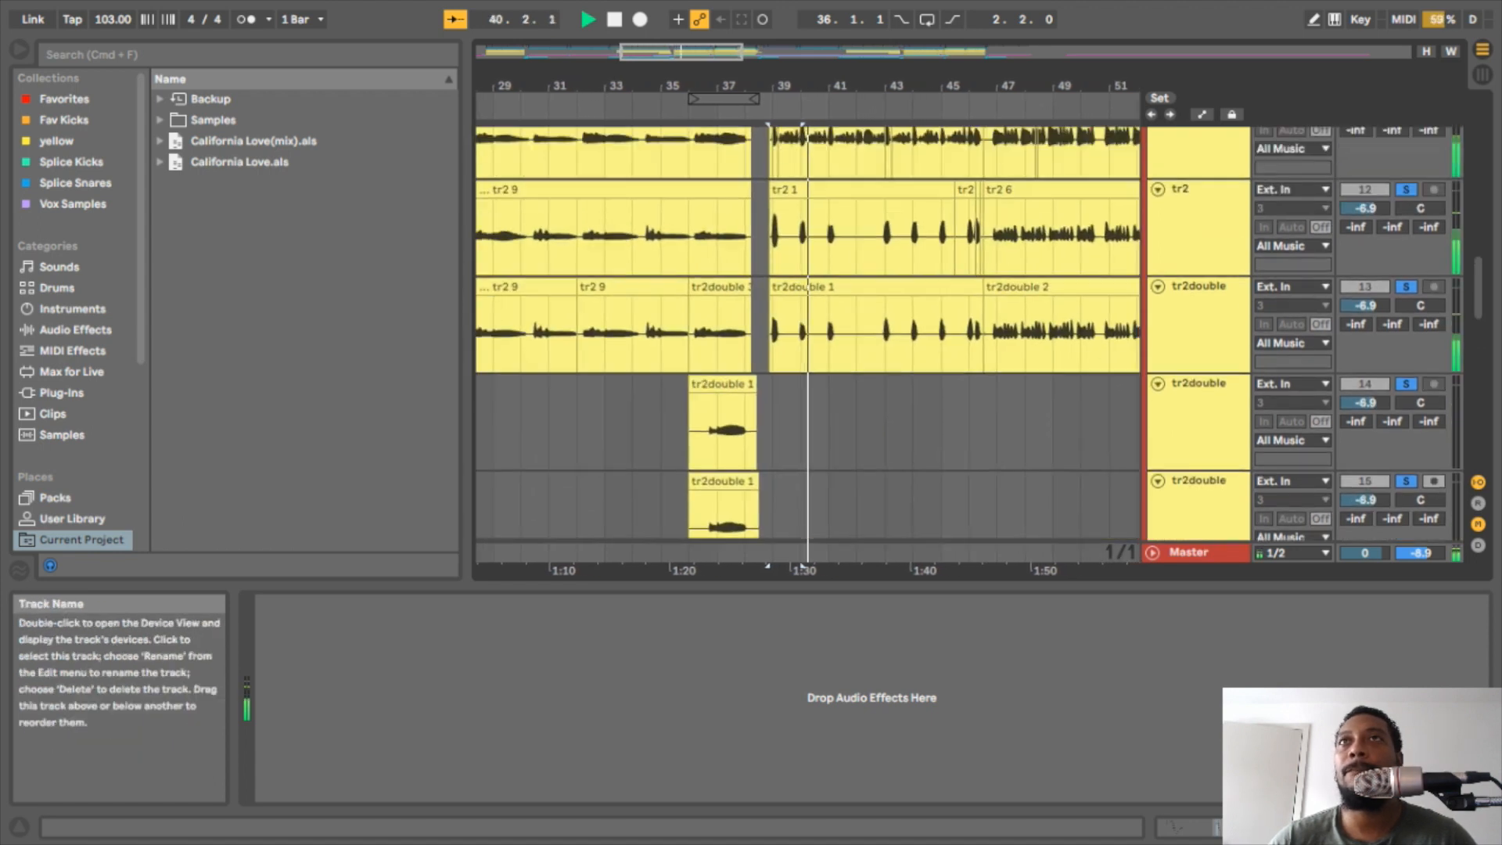
- Stop playback and clear the solo on tracks tr1 through trb1double
scroll(1197, 328, "up", 5)
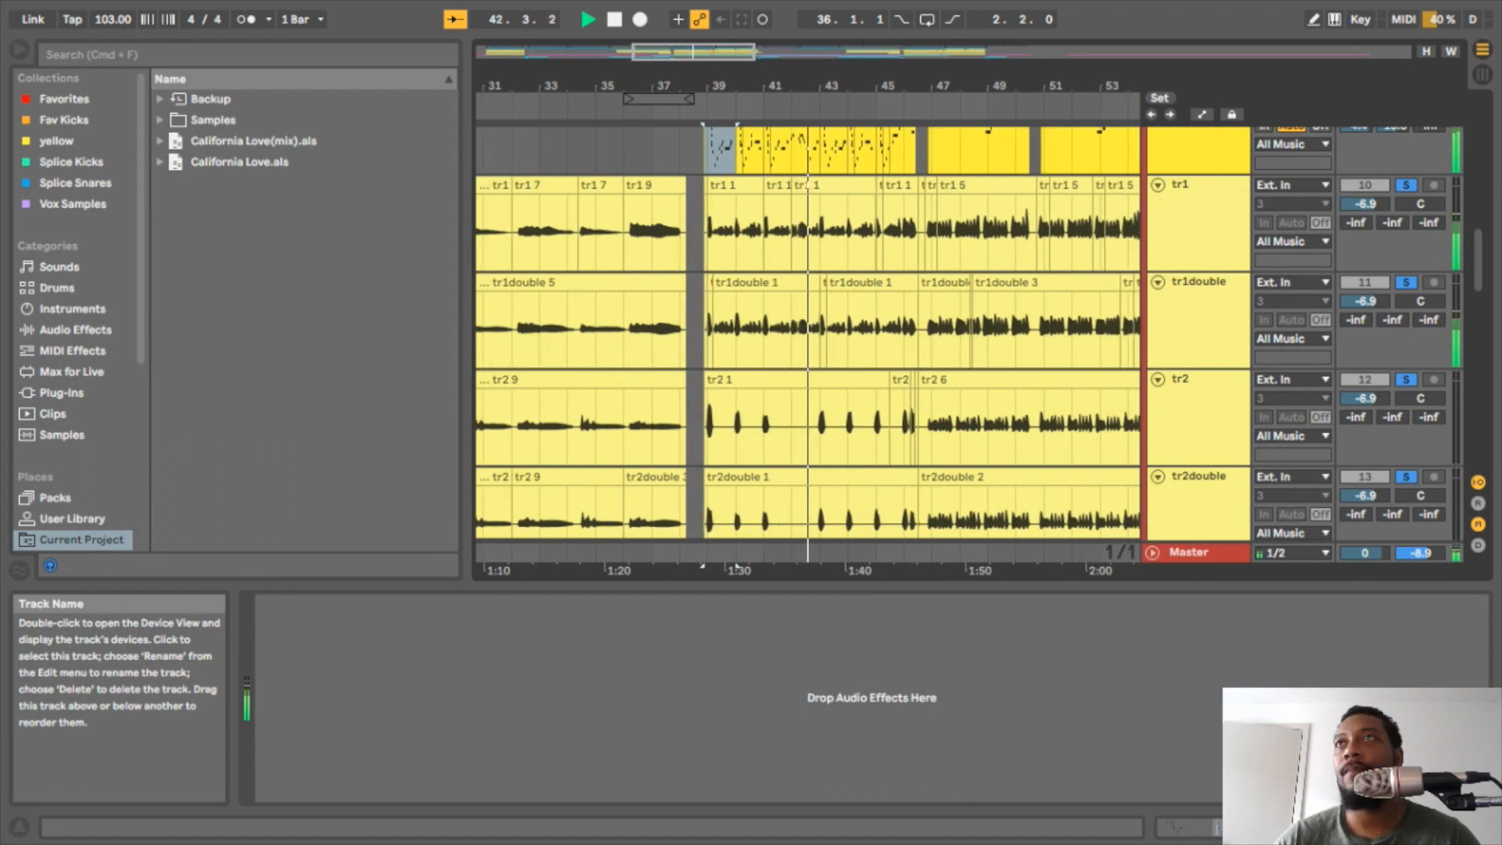
key("space")
left_click(1197, 223)
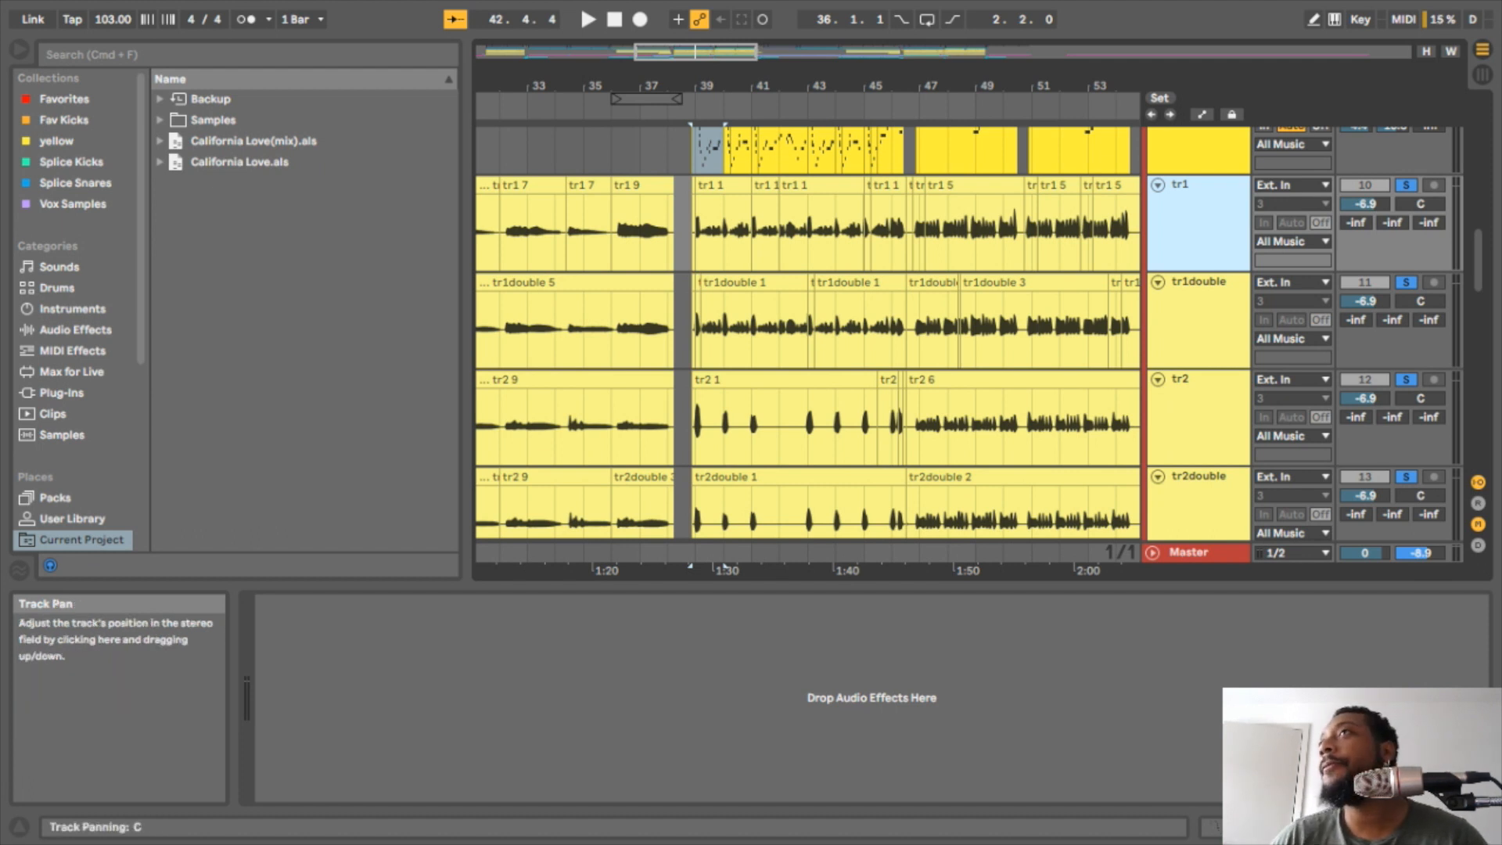
scroll(1299, 329, "up", 1)
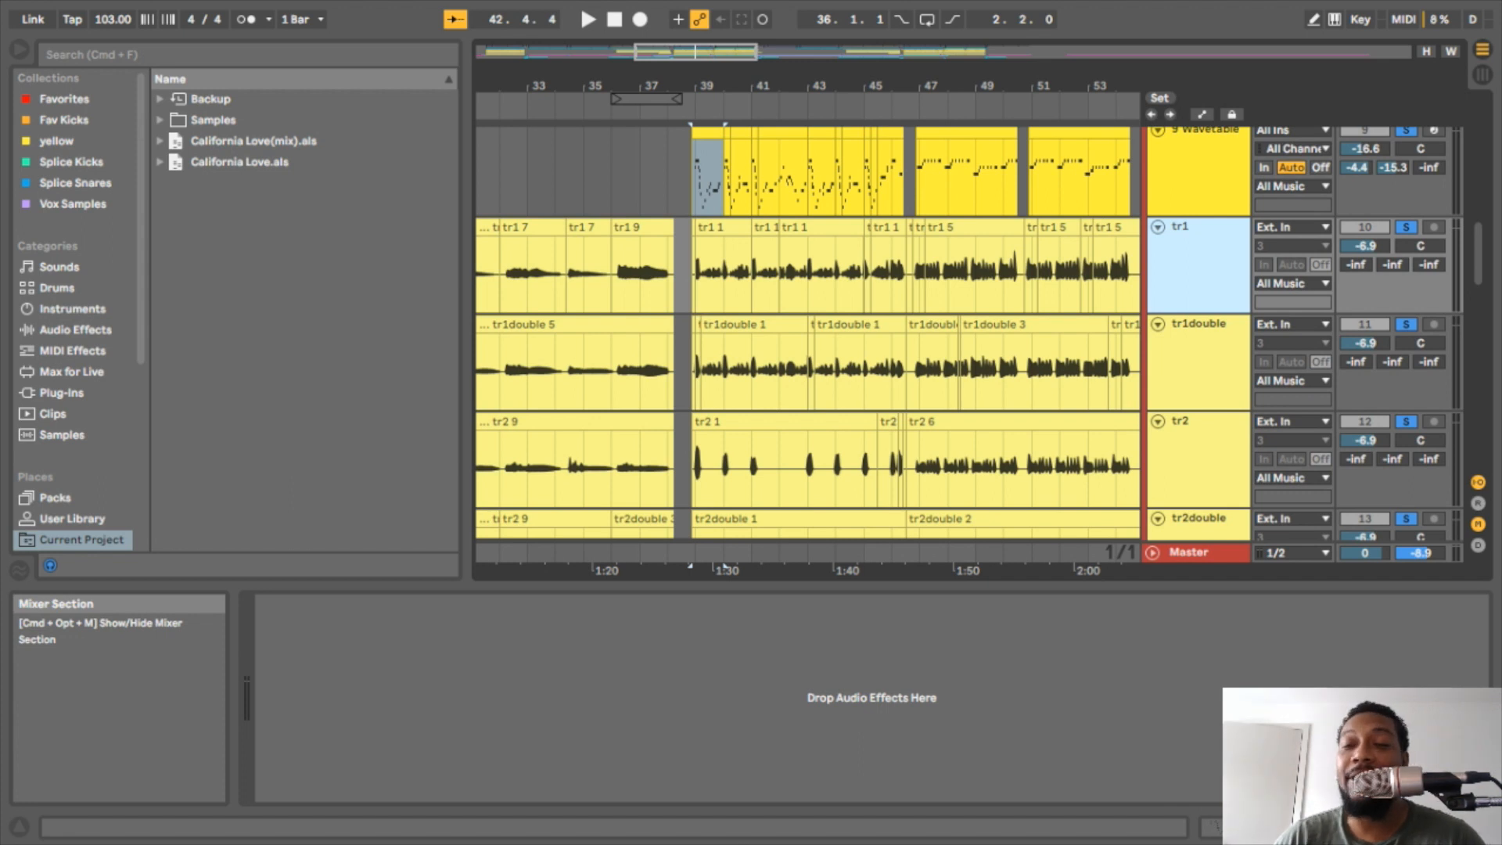
left_click(1406, 226)
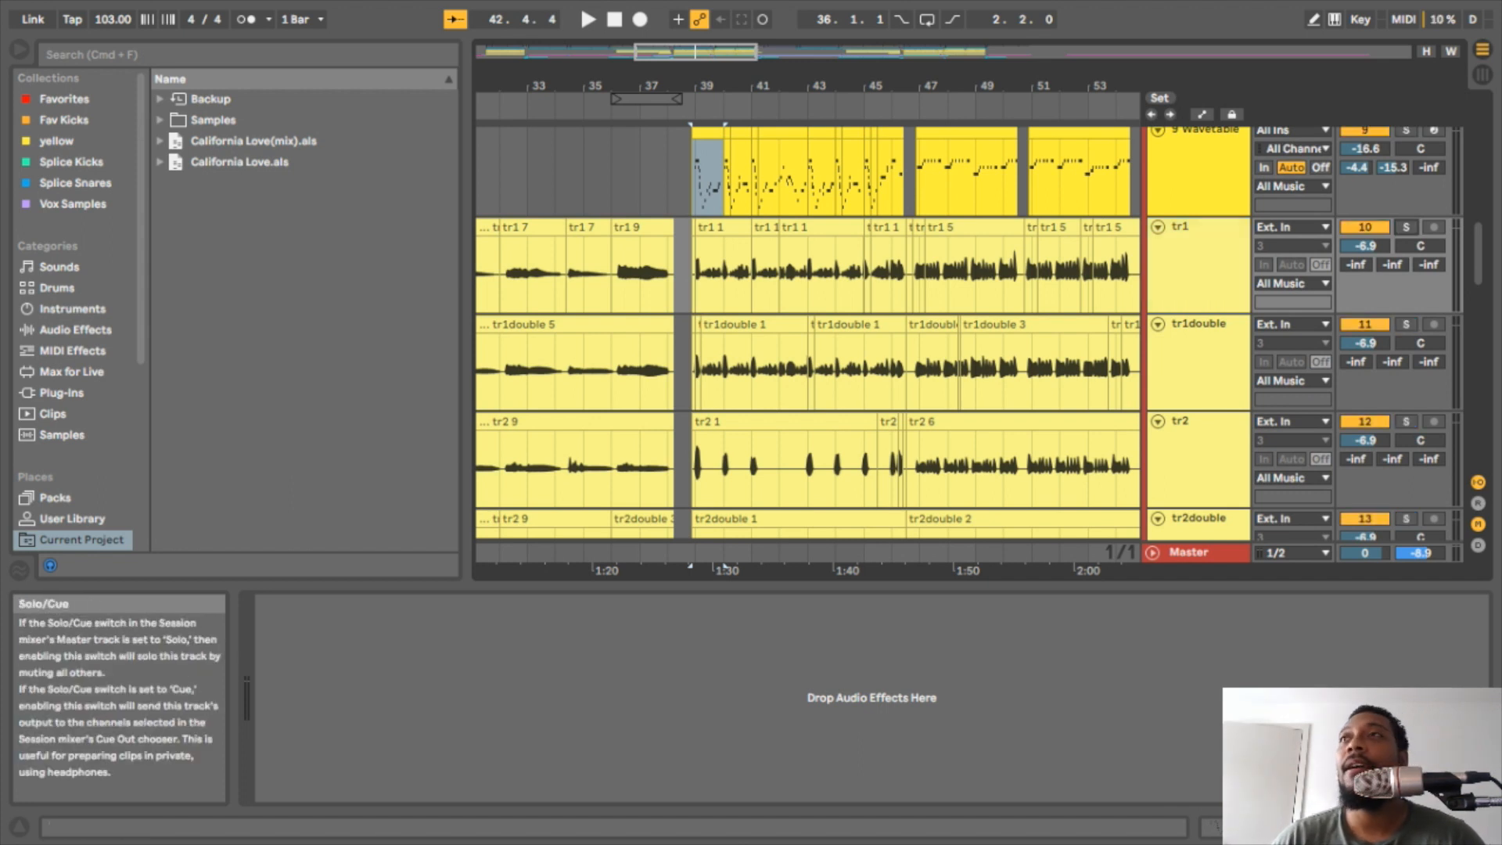
- Solo track tr1 and briefly play its first clip from bar 39
scroll(1299, 329, "down", 2)
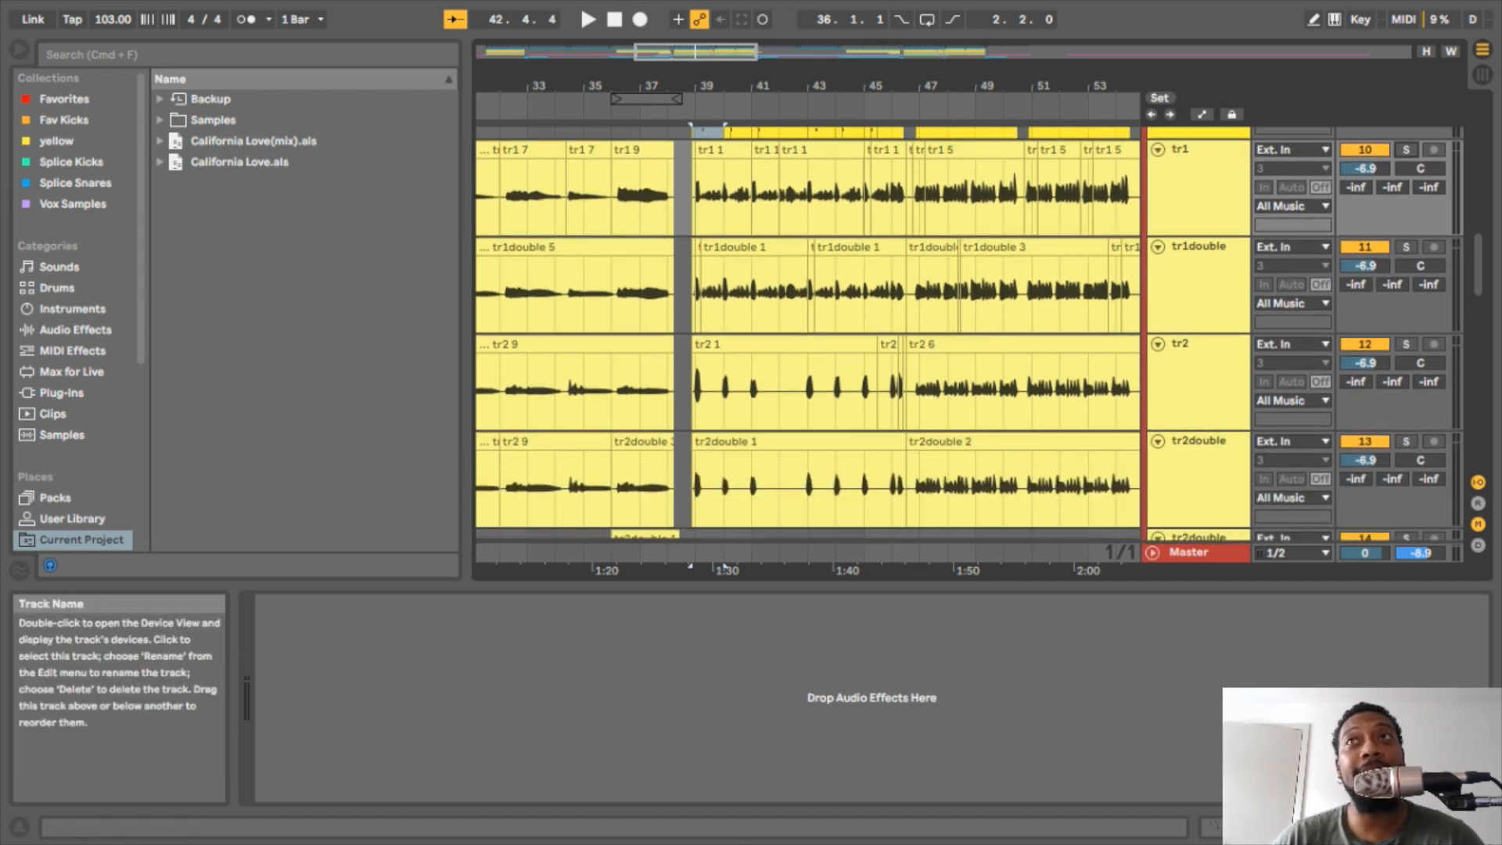
left_click(1205, 187)
left_click(722, 191)
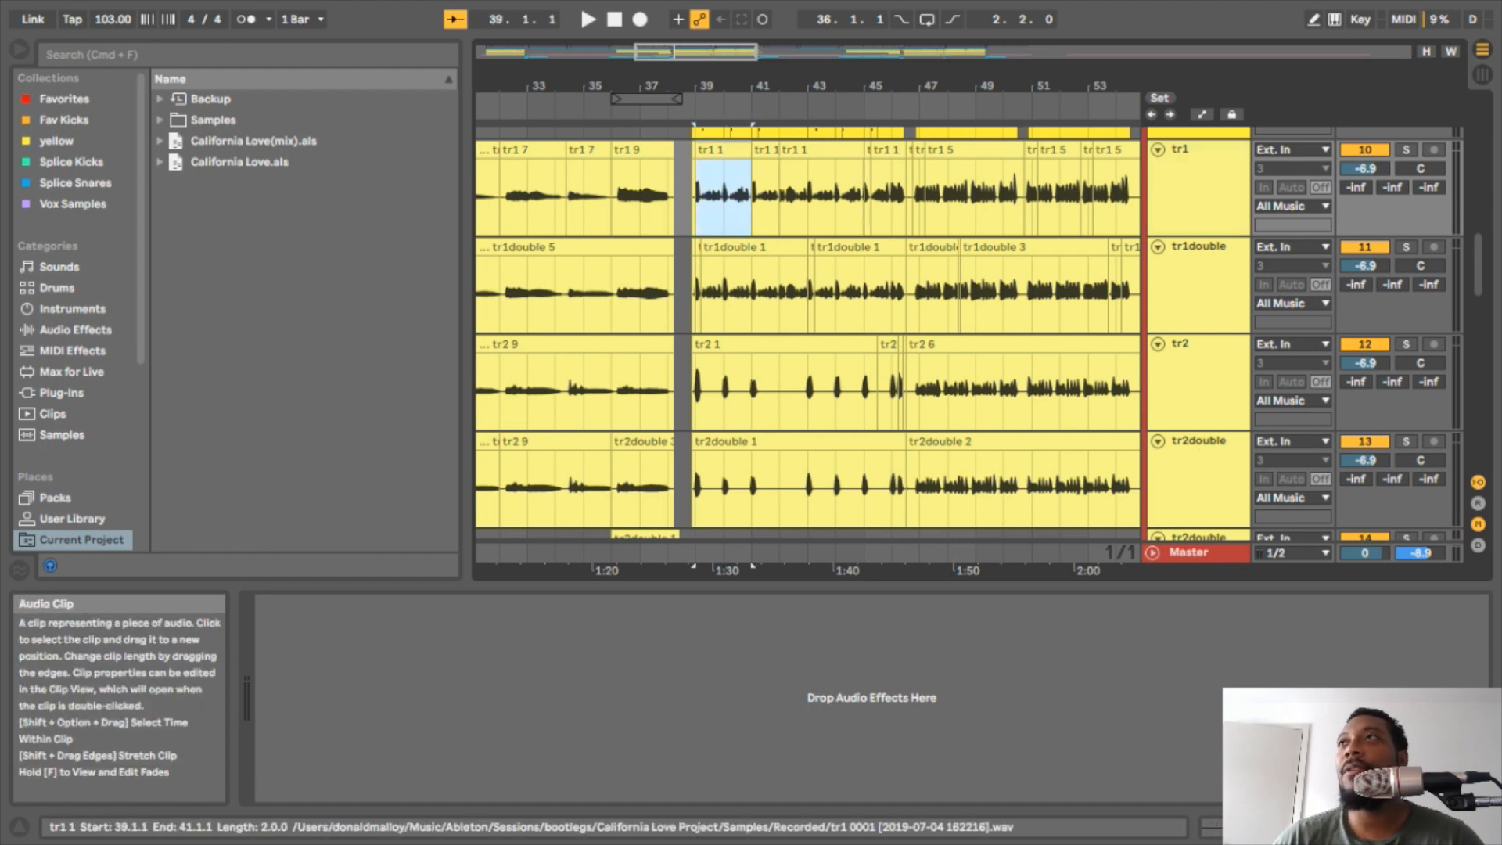
left_click(1405, 149)
key("space")
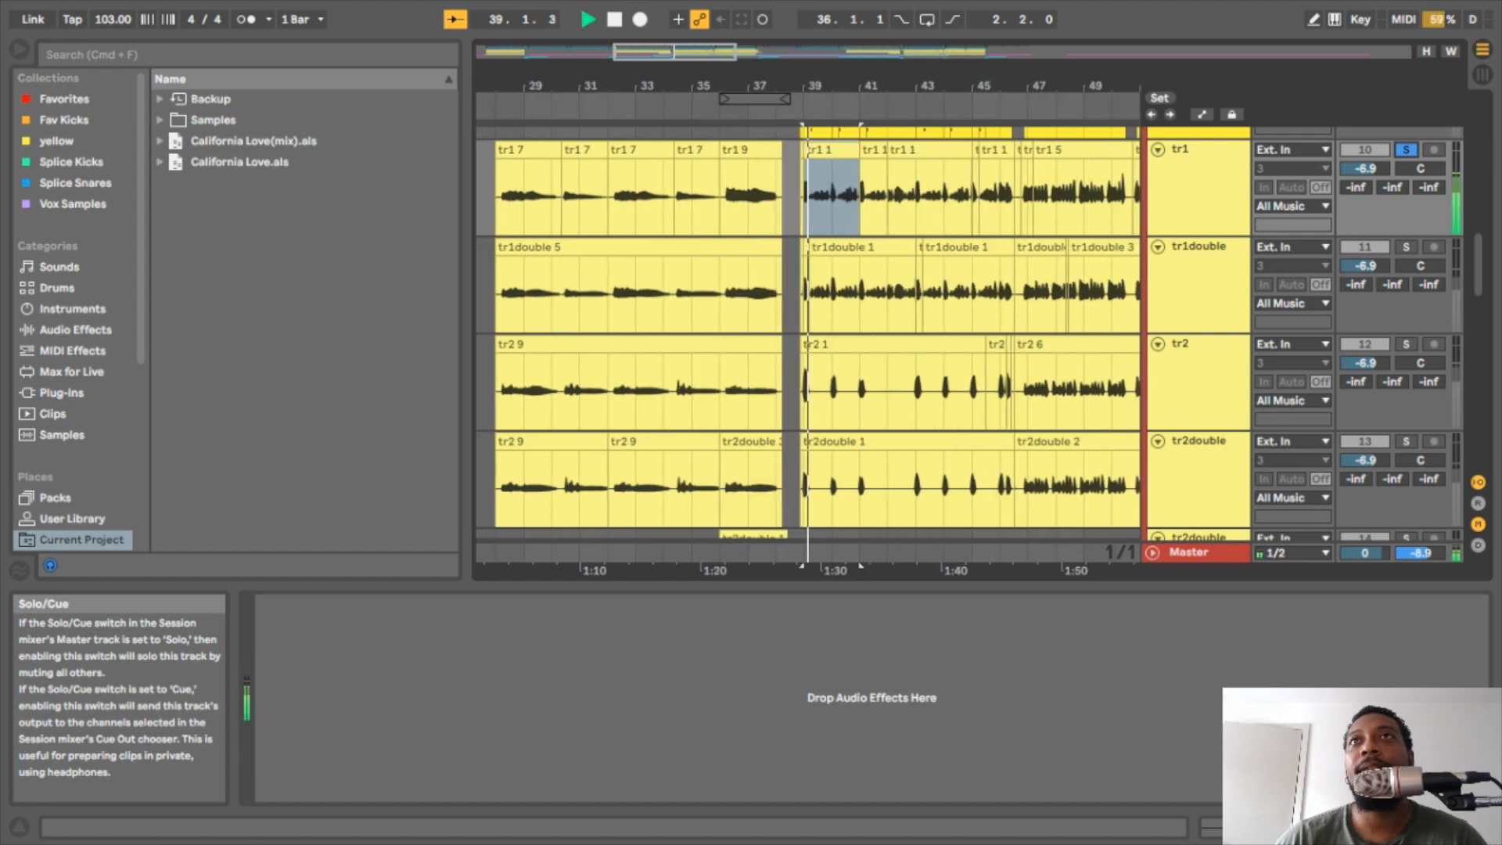
key("space")
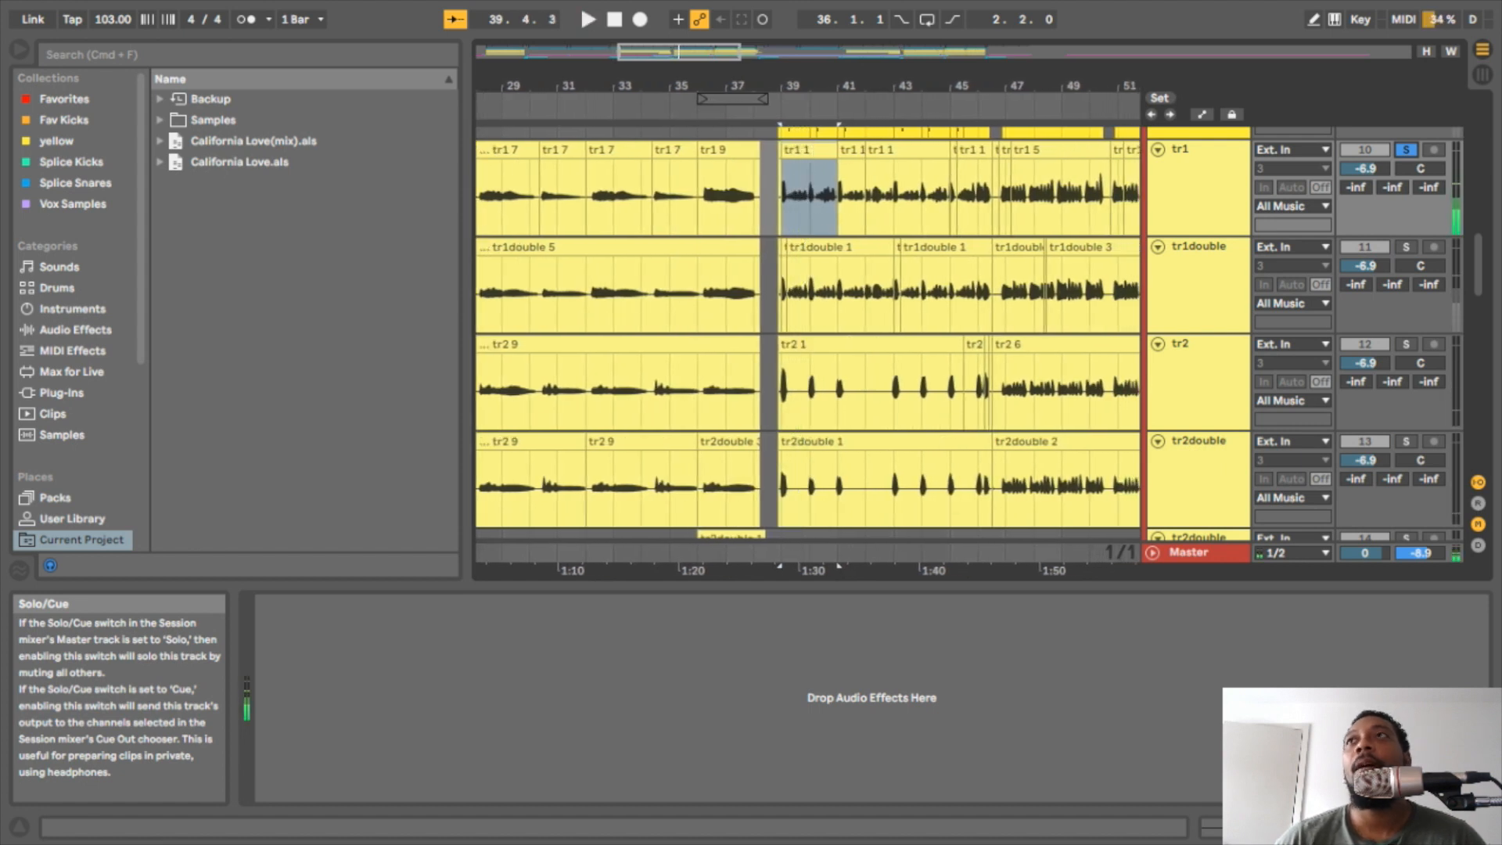
- Solo trb1 in place of tr1, show the clip settings of trb1 2, and play the clip from its start
scroll(1365, 266, "down", 10)
scroll(1365, 313, "up", 5)
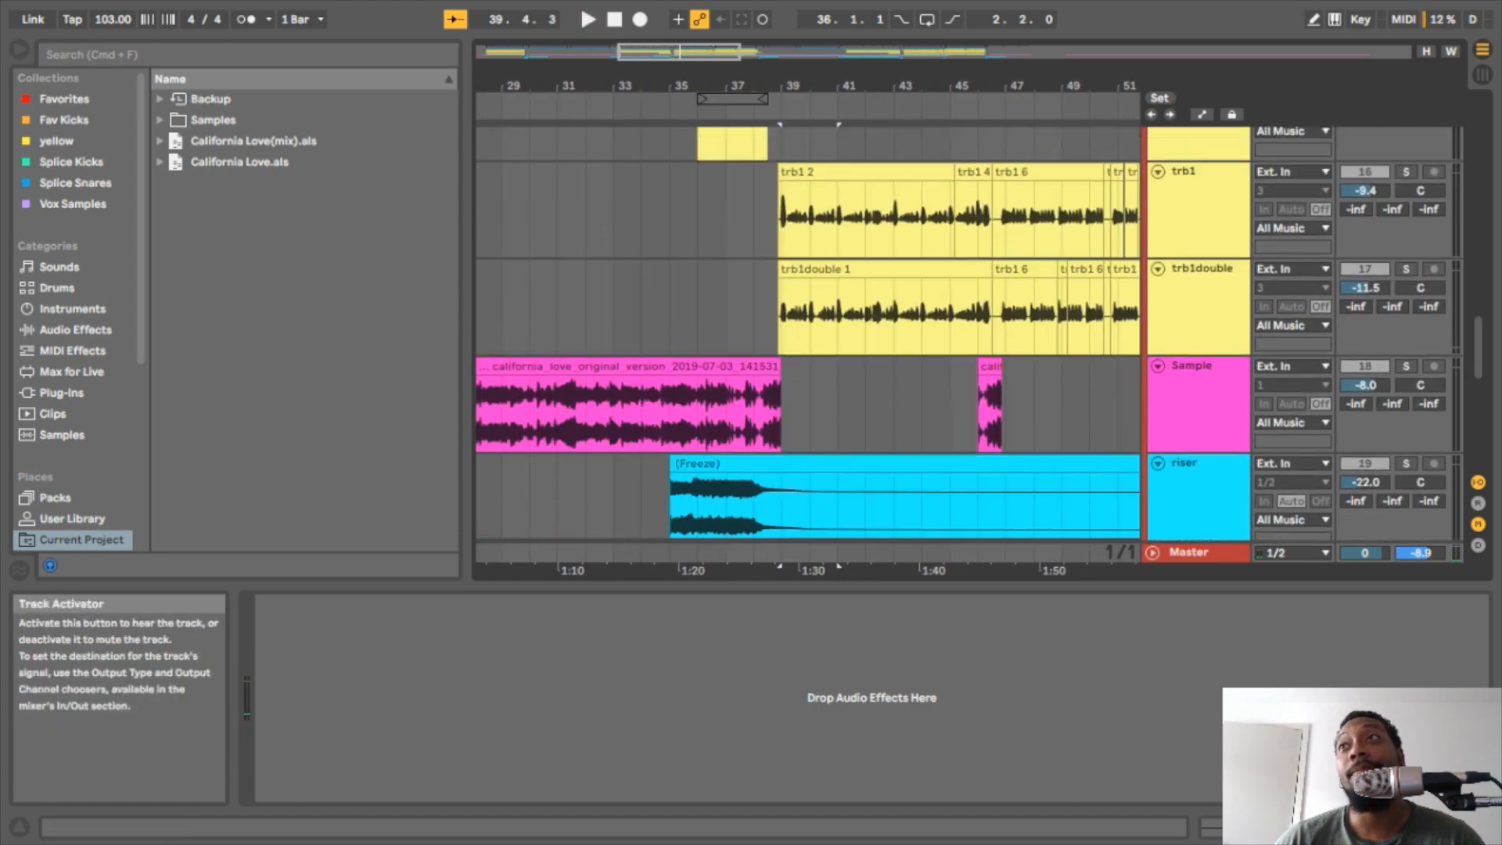
left_click(1406, 260)
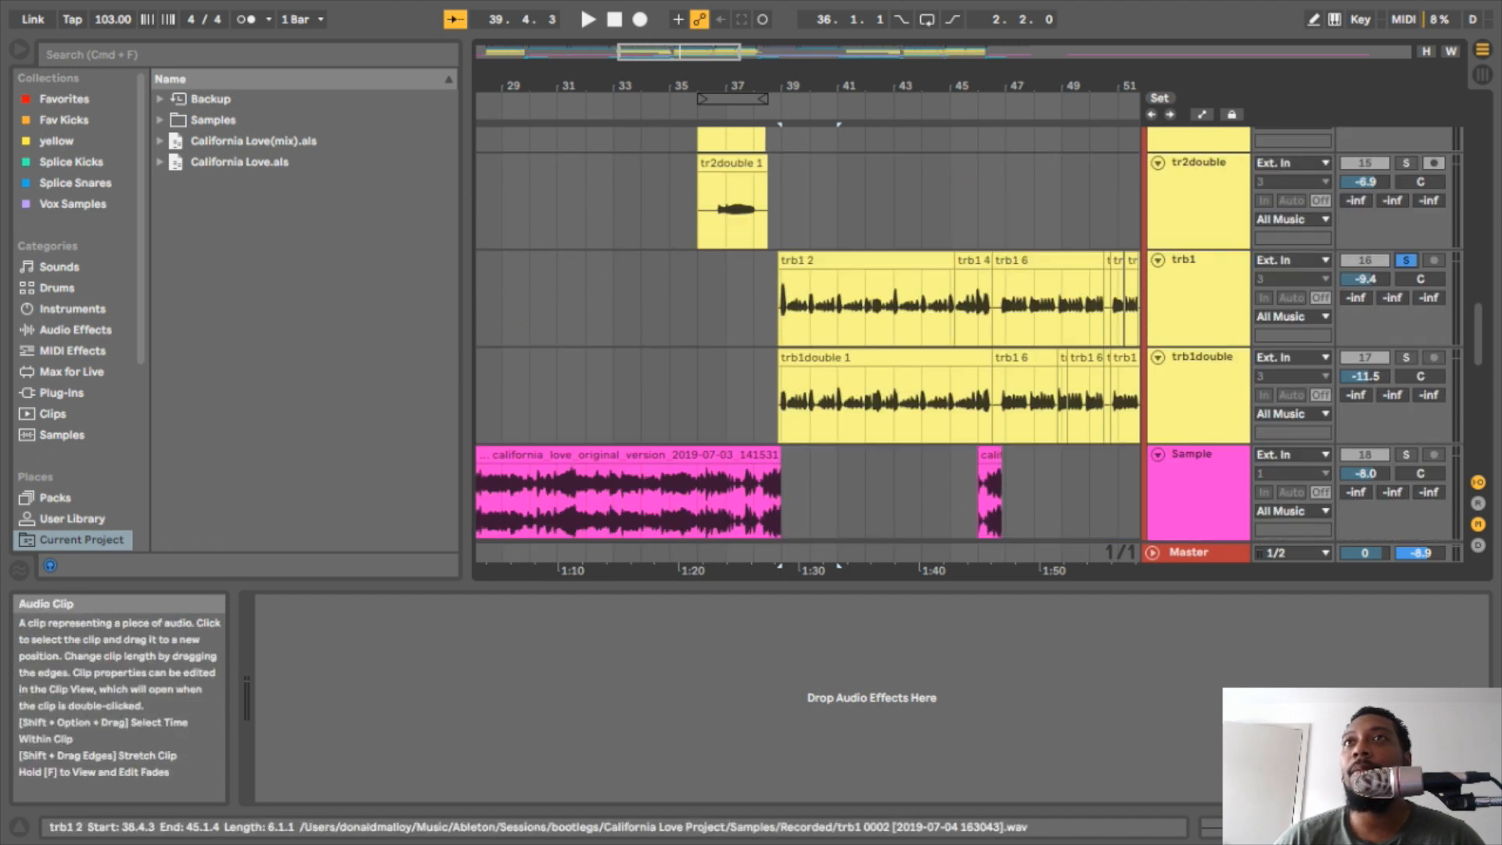
left_click(860, 260)
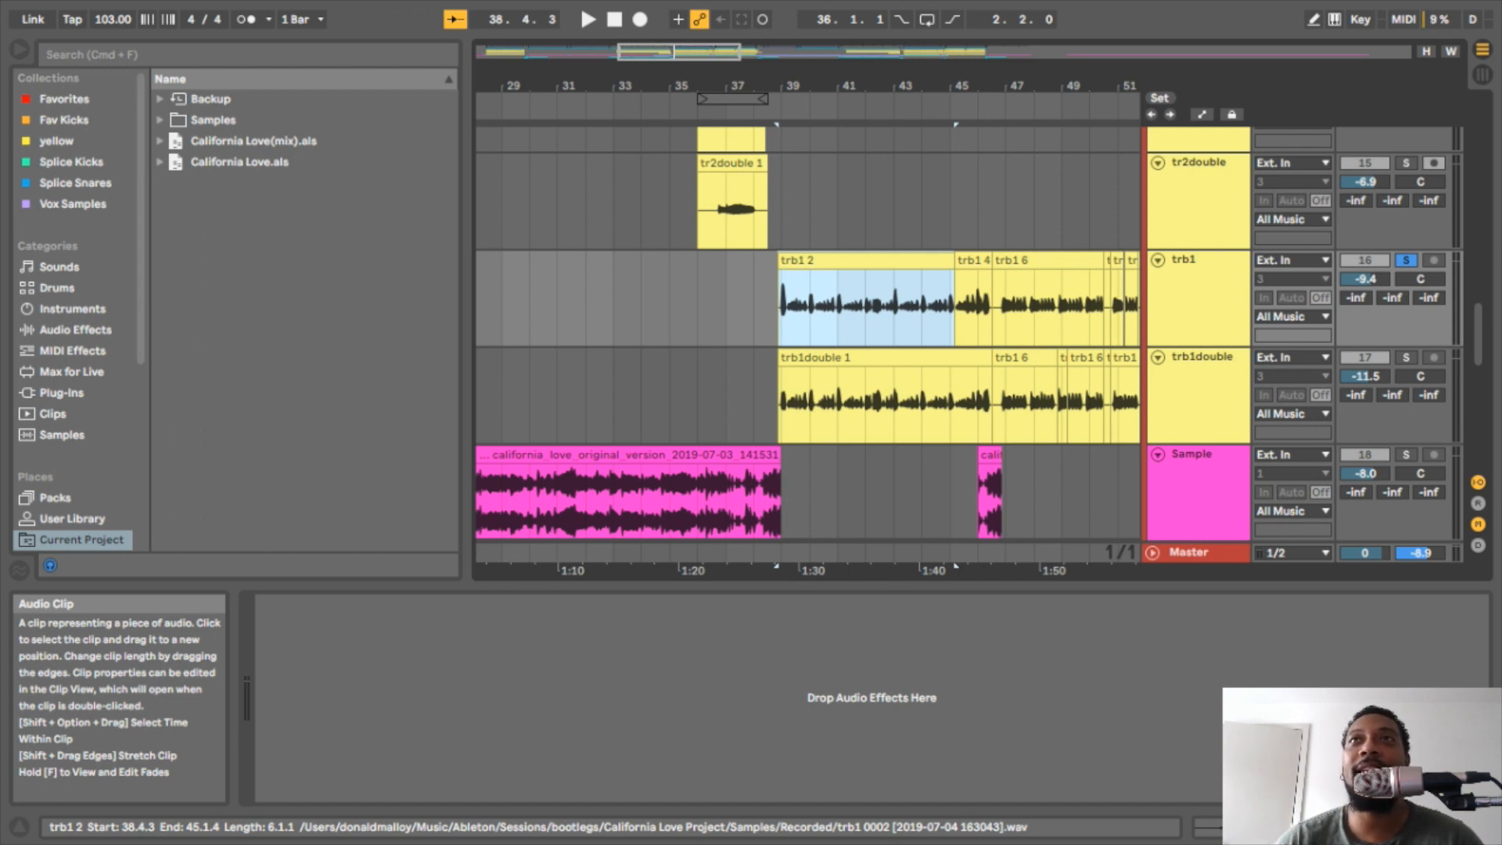
key("shift+Tab")
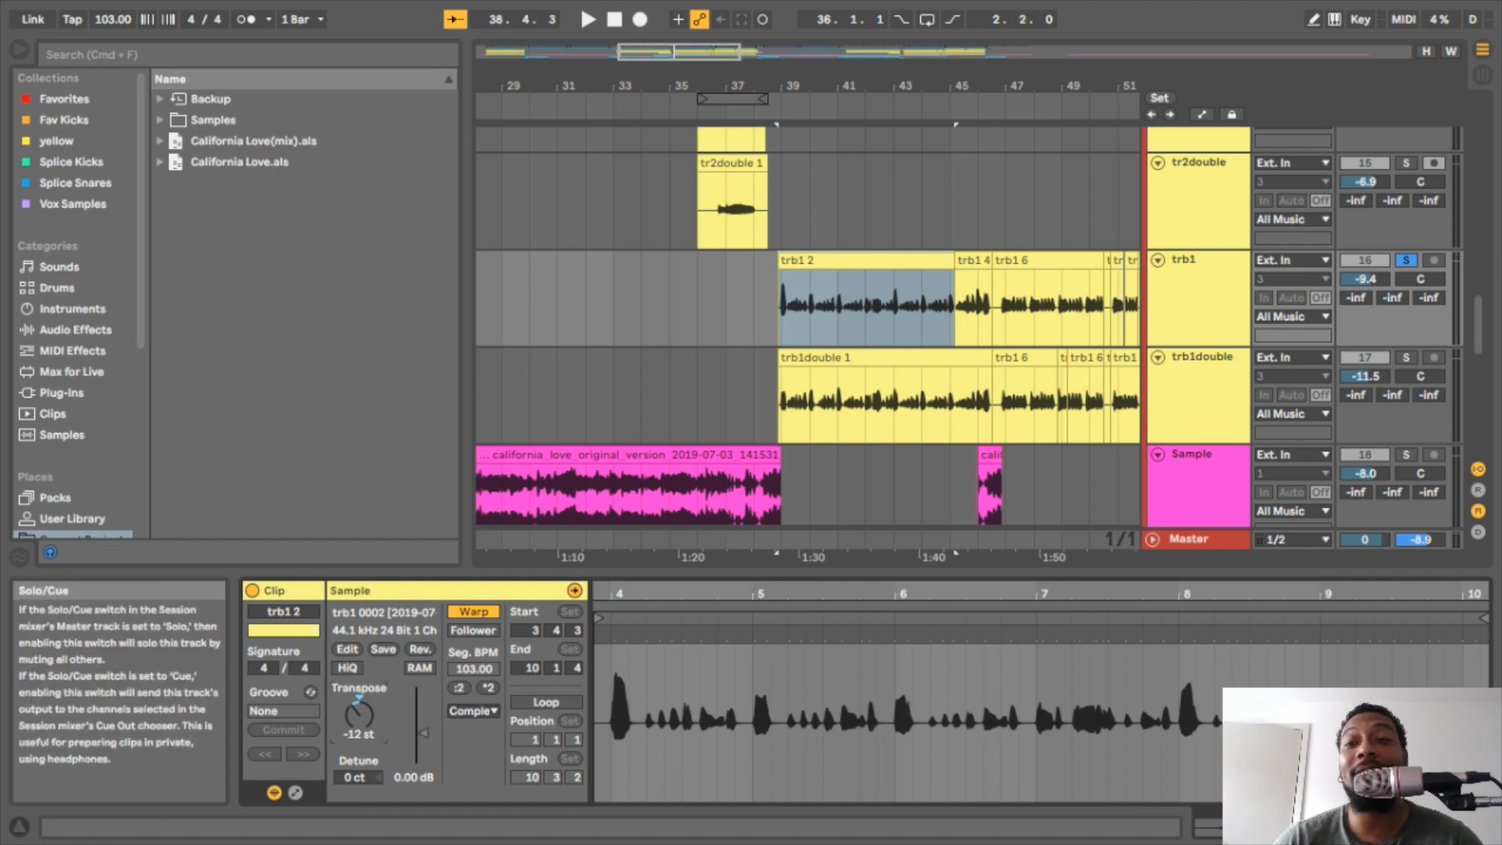
key("space")
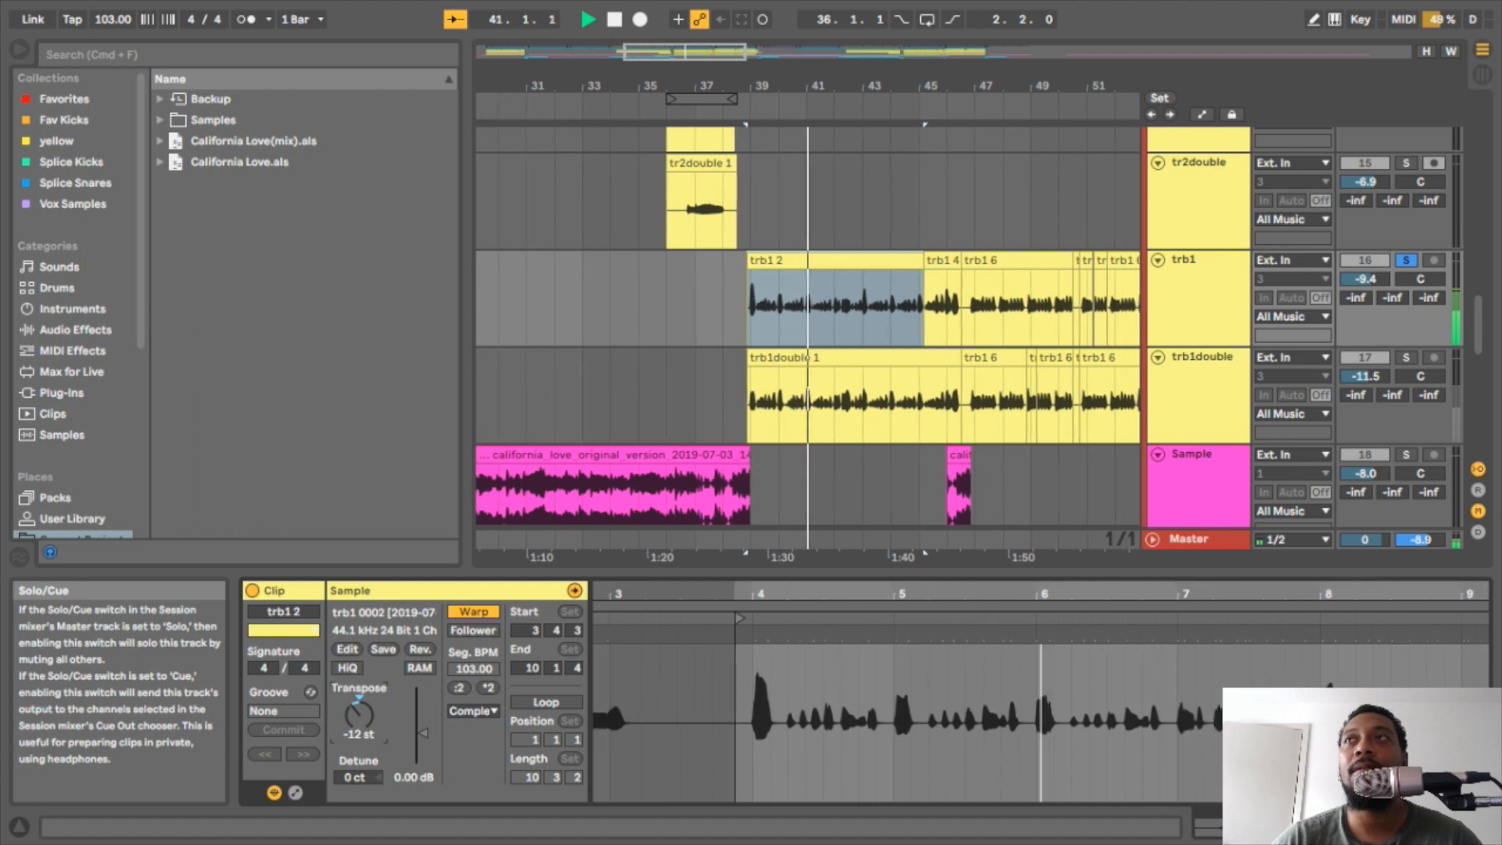
key("space")
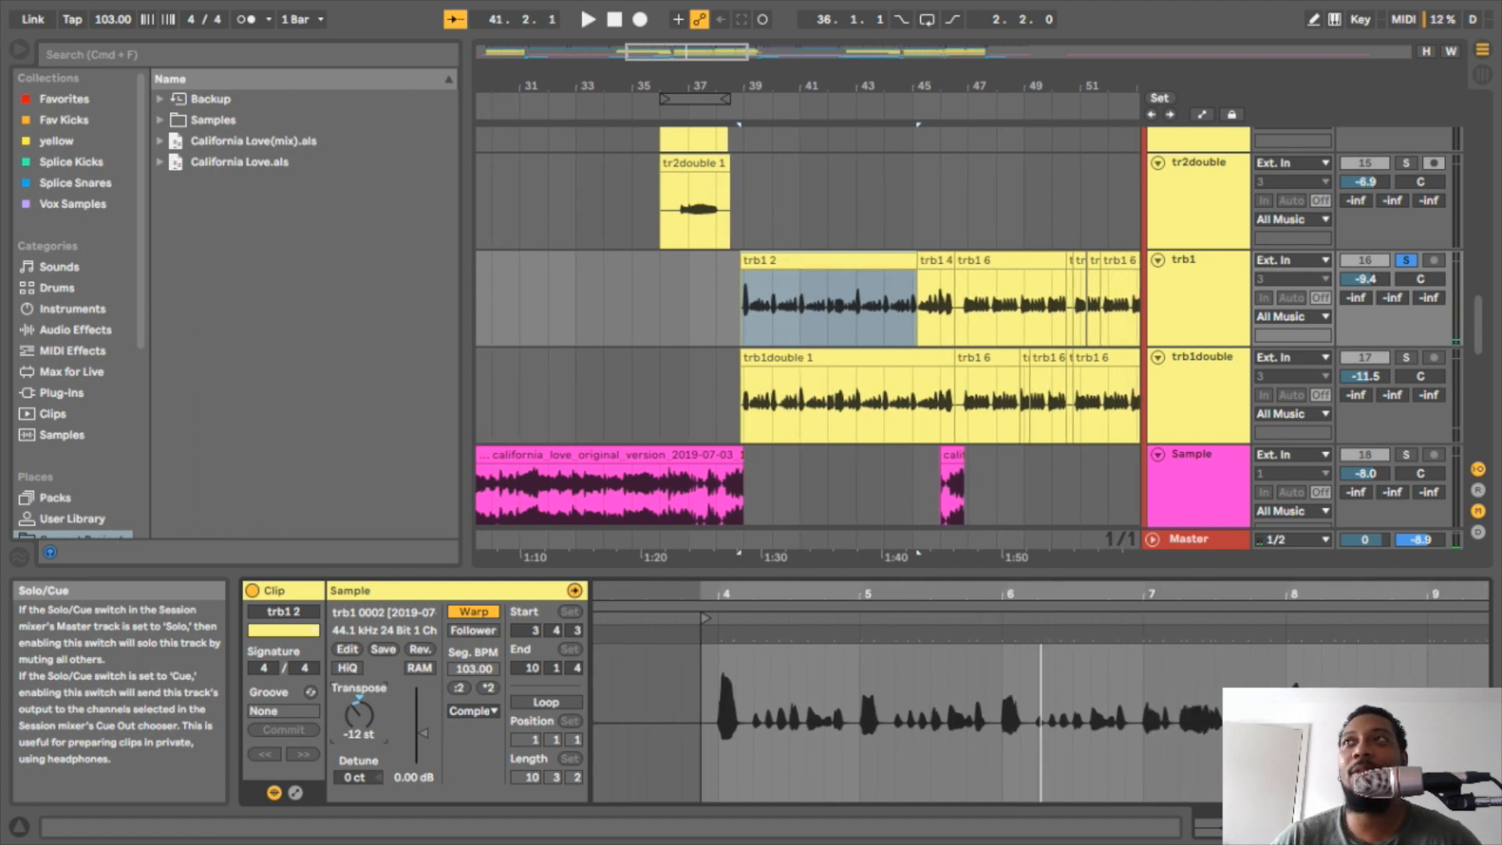
- Solo tr1 in place of trb1 and play it from just before bar 39 for comparison
scroll(806, 327, "up", 8)
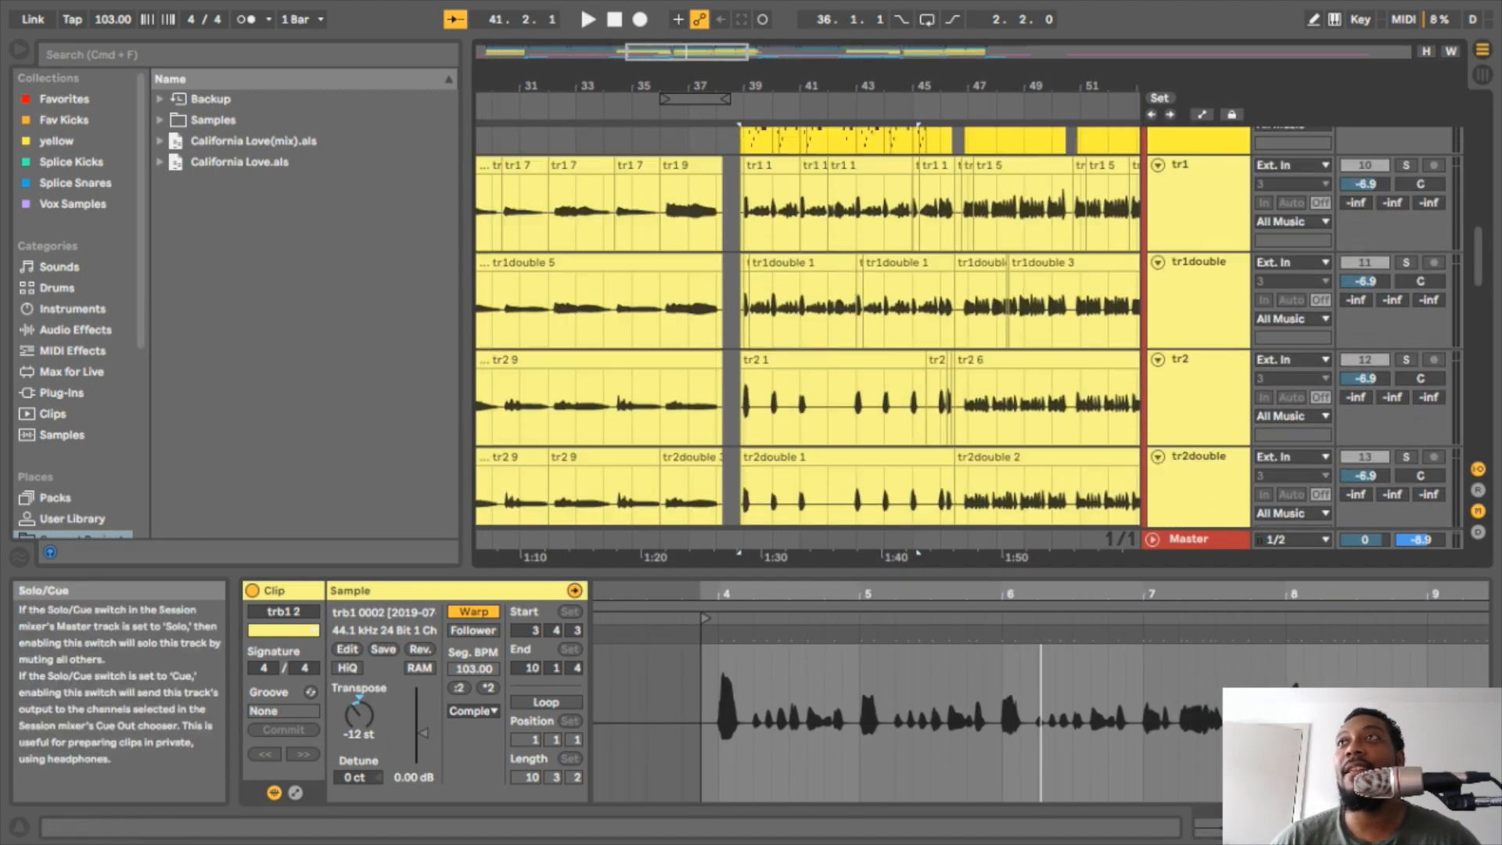
left_click(1406, 173)
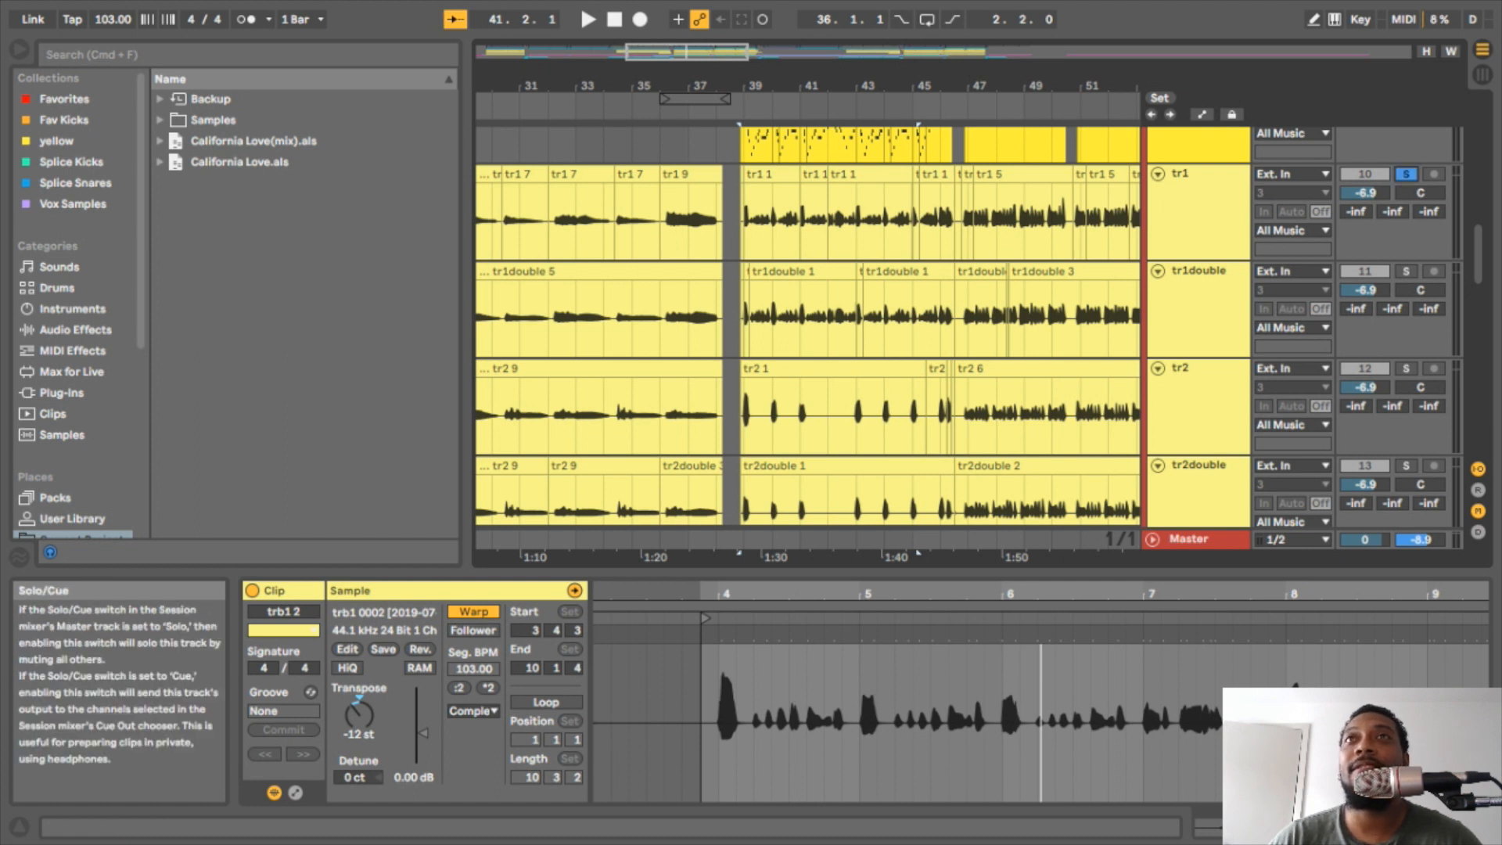
key("space")
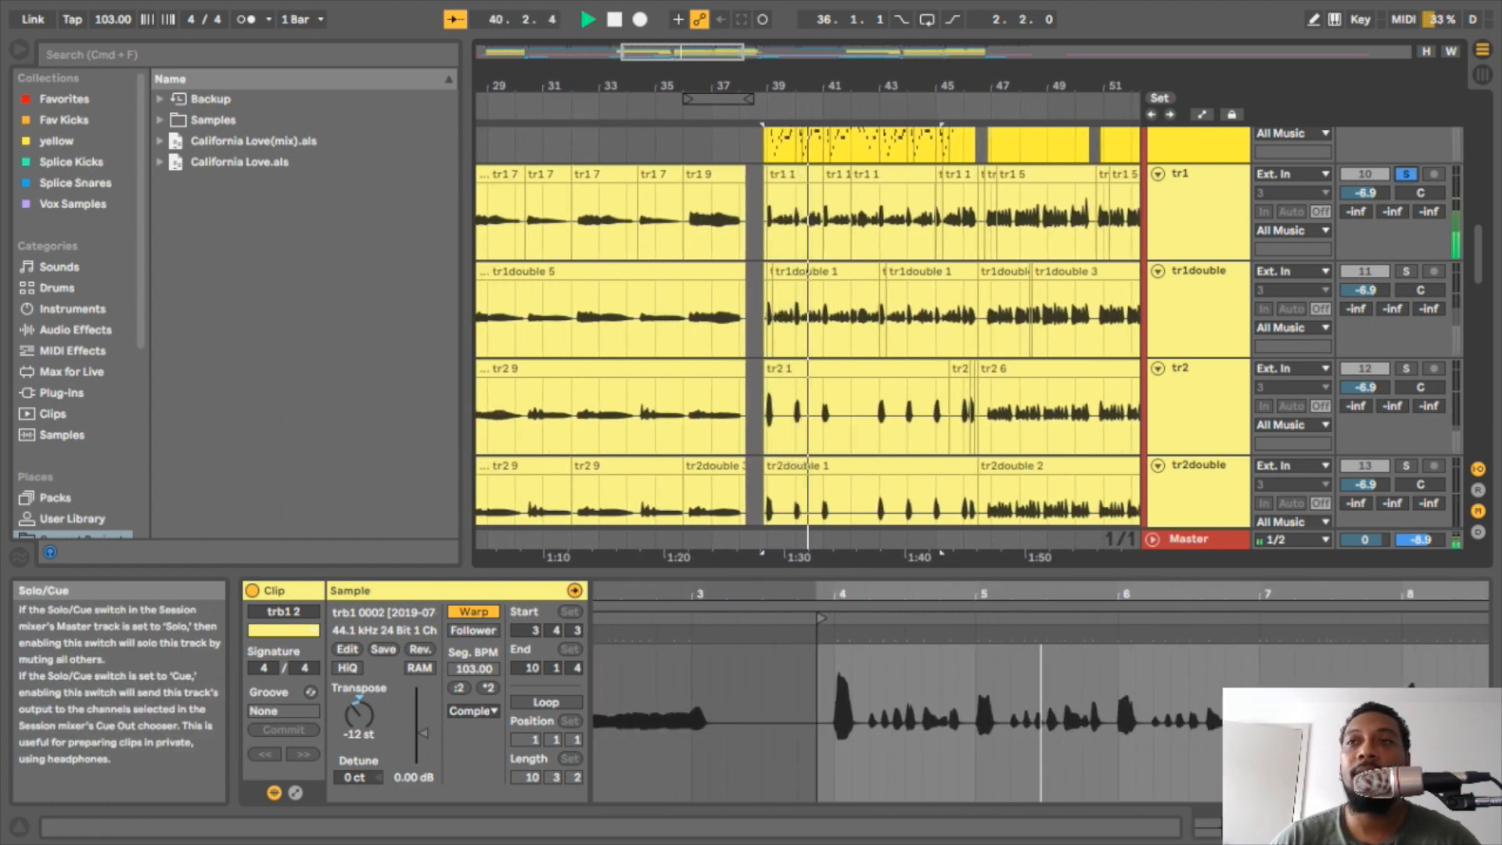
key("space")
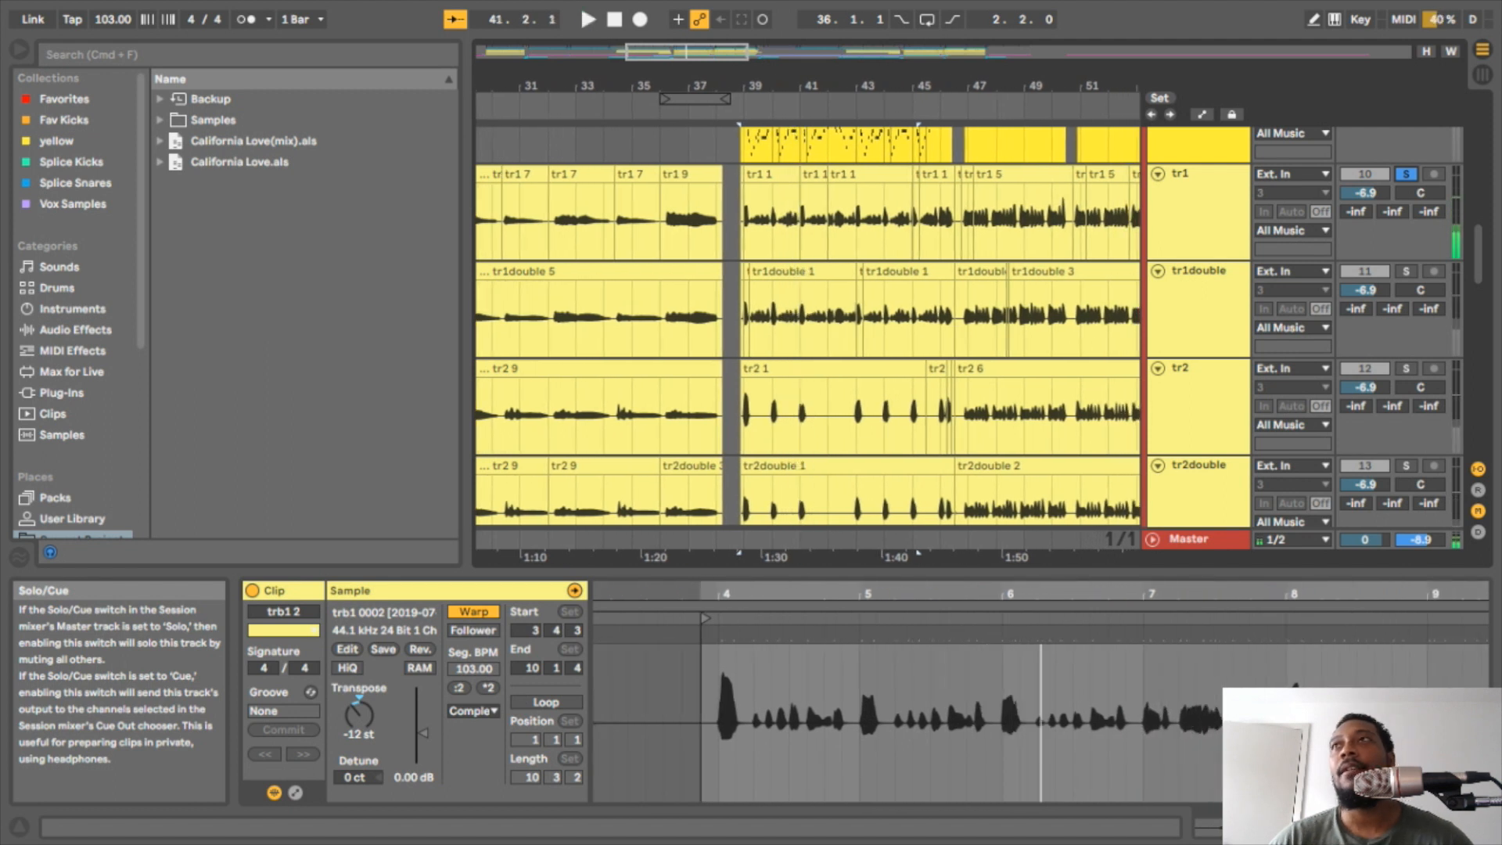
- Play tr1 and tr1double soloed together from just before bar 39, adding trb1 and trb1double to the solo during playback
left_click(1406, 174)
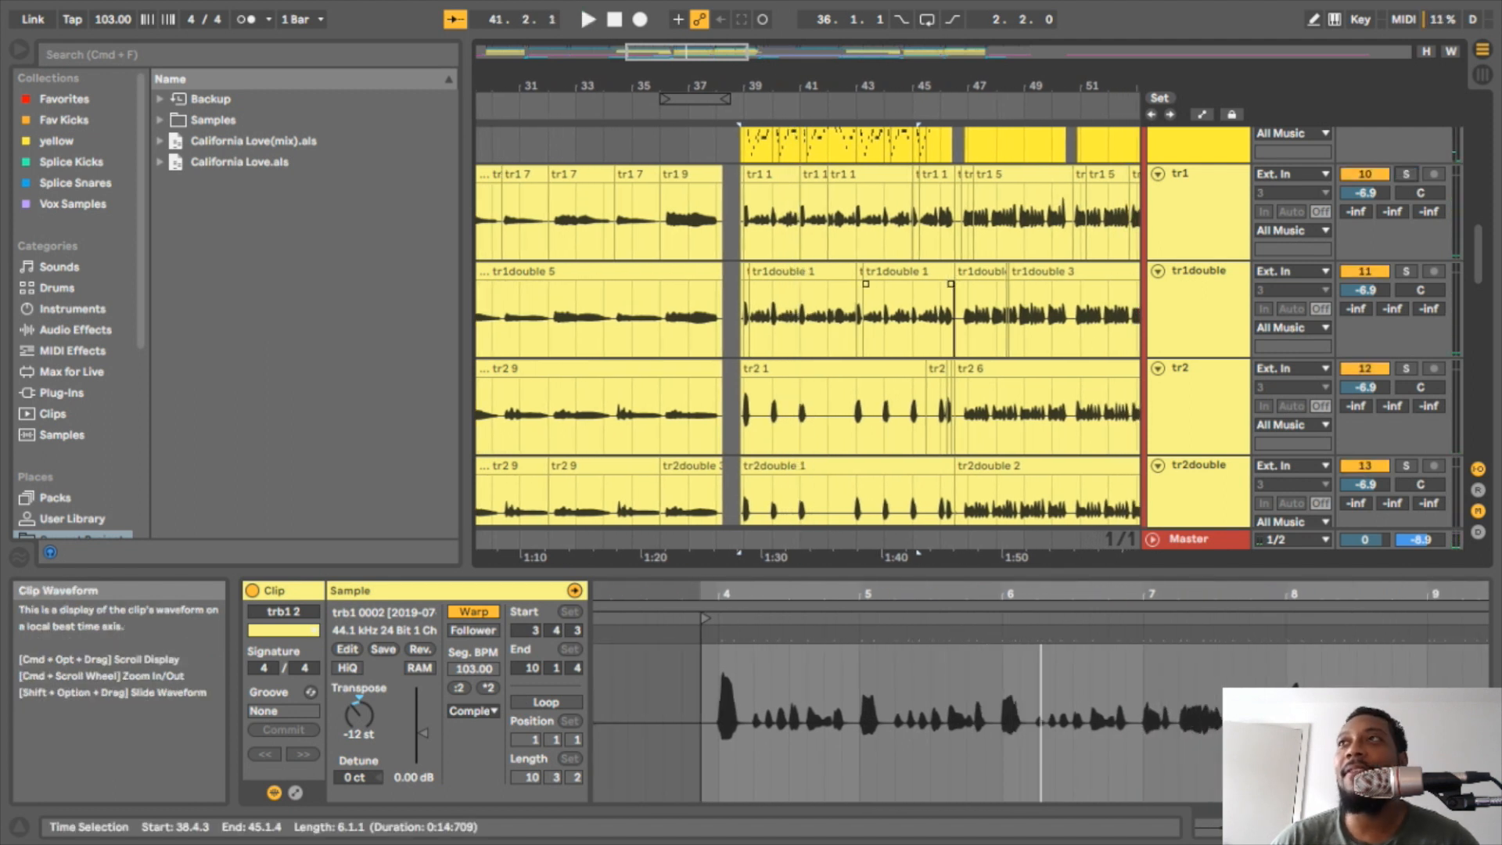
left_click(1405, 174)
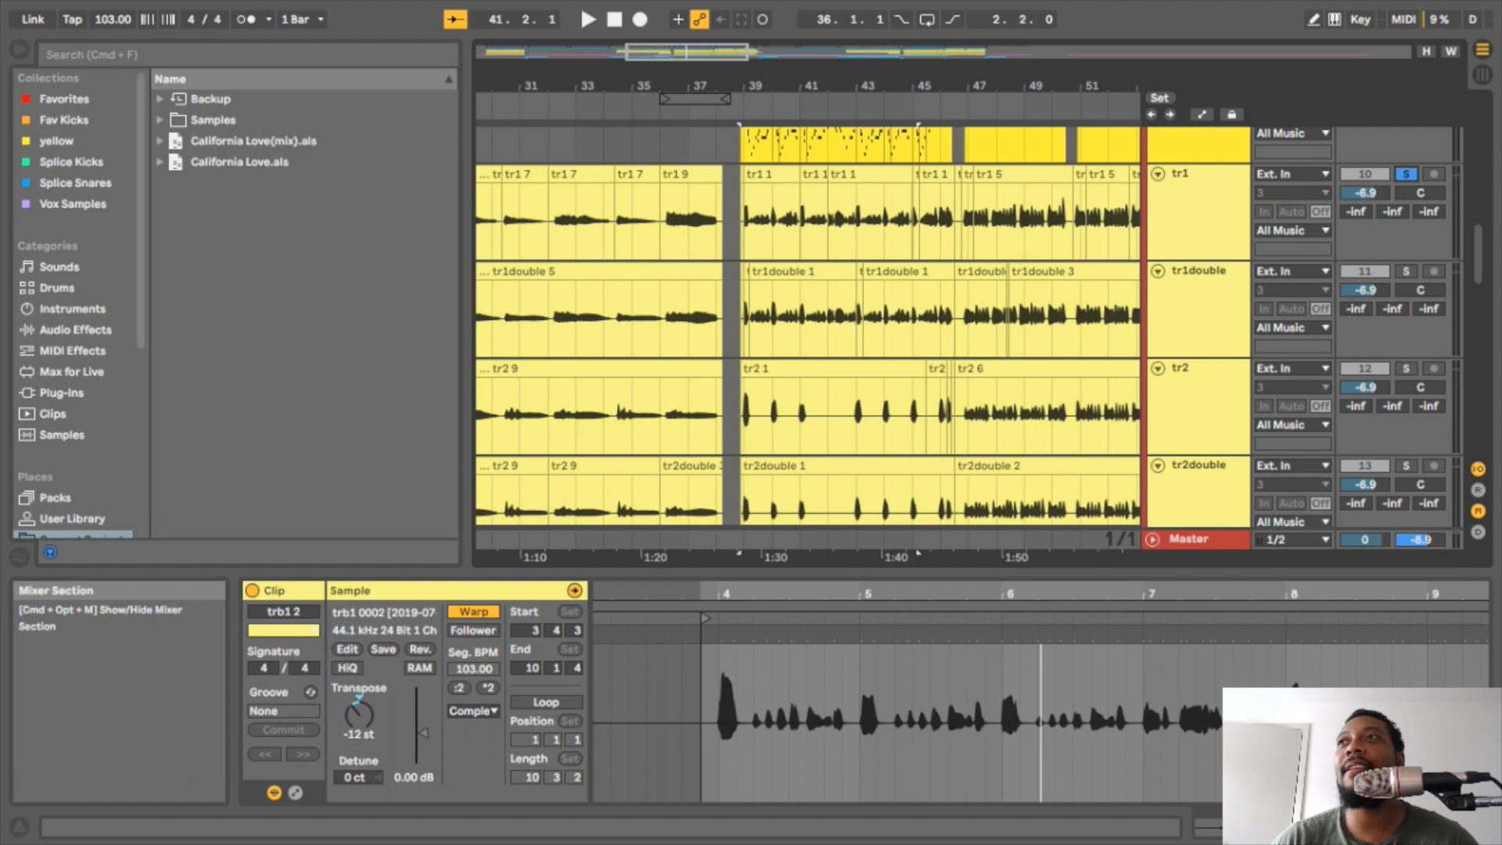
left_click(1406, 270, "super")
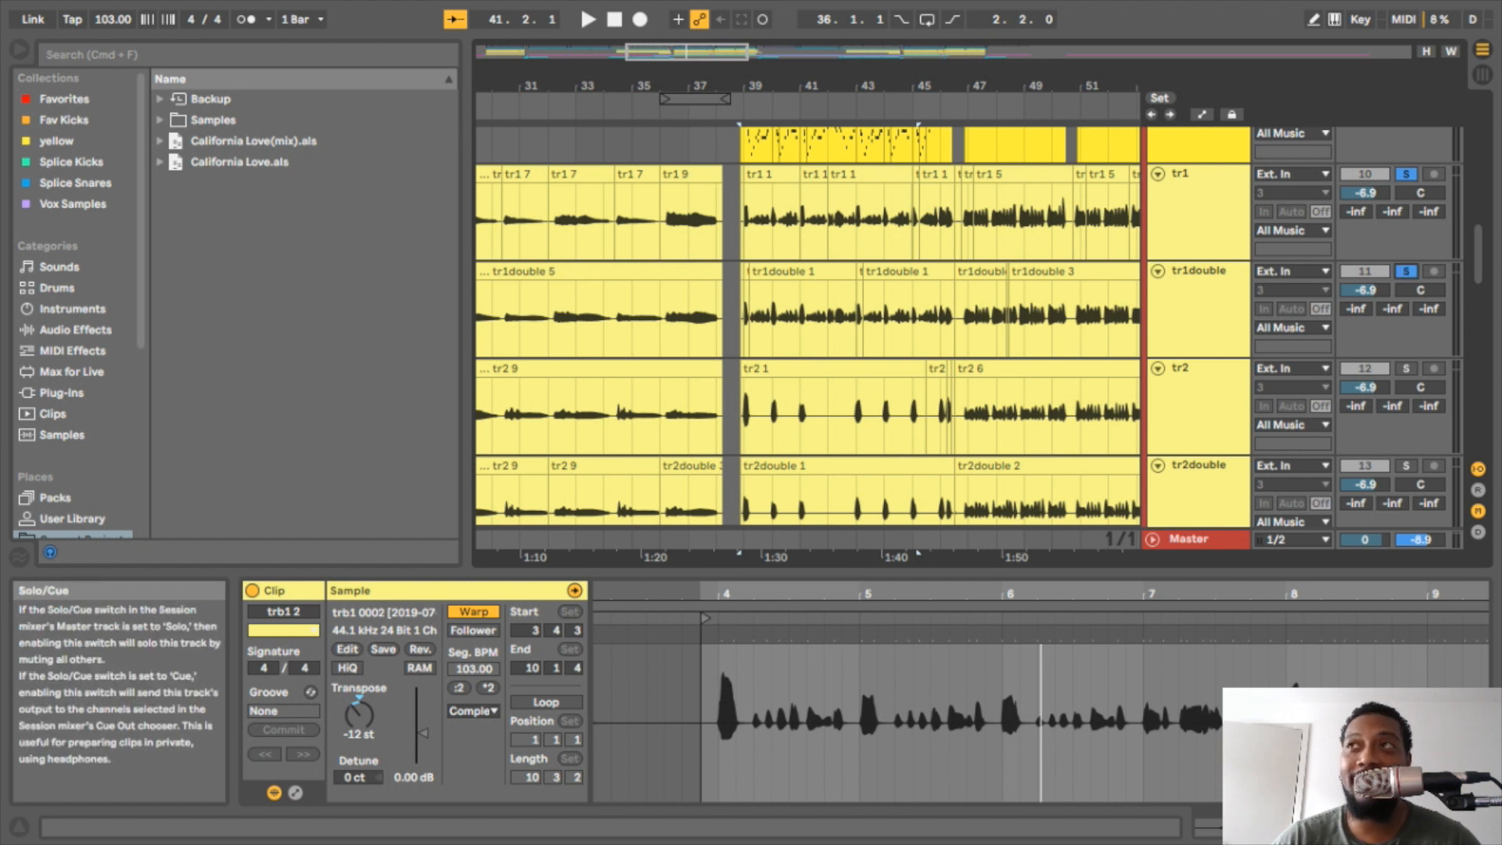
key("space")
scroll(1405, 271, "down", 10)
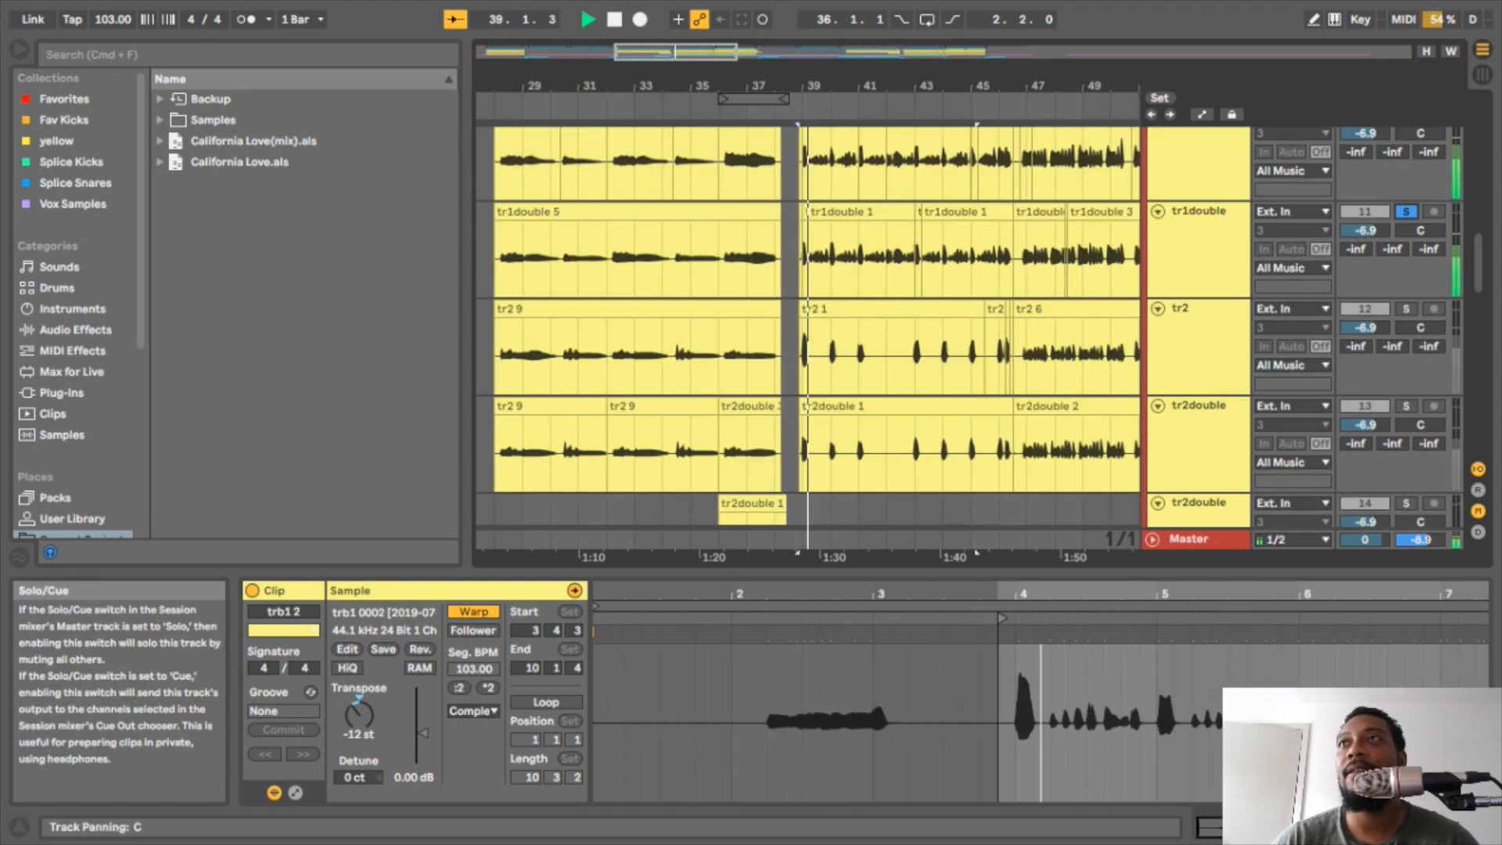
left_click(1406, 332, "super")
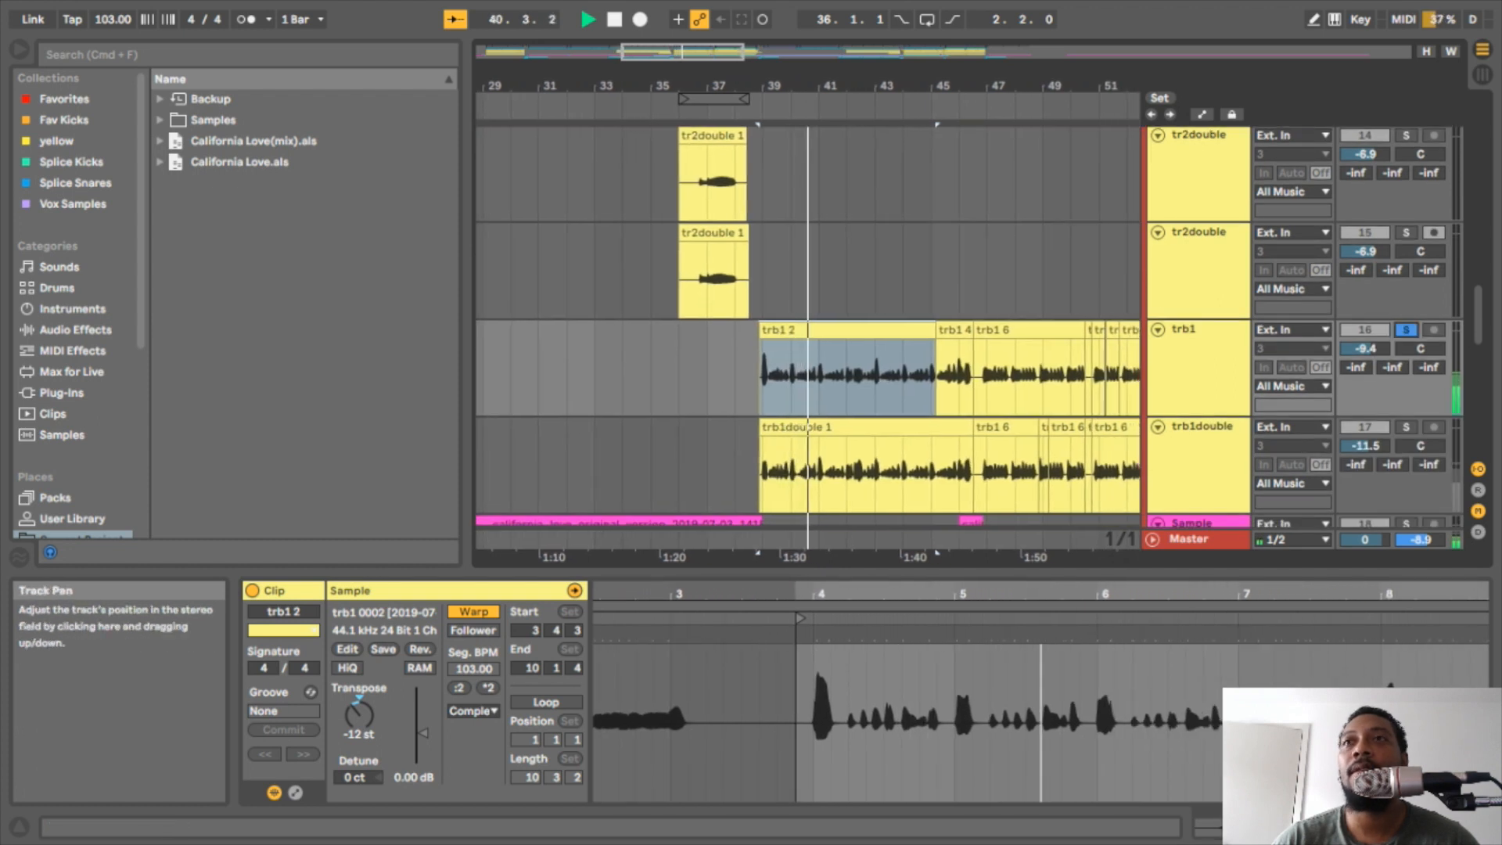
left_click(1406, 427, "super")
- Add tr2 and tr2double to the soloed tracks during playback, stop the playback and clear all solos
scroll(1299, 328, "up", 4)
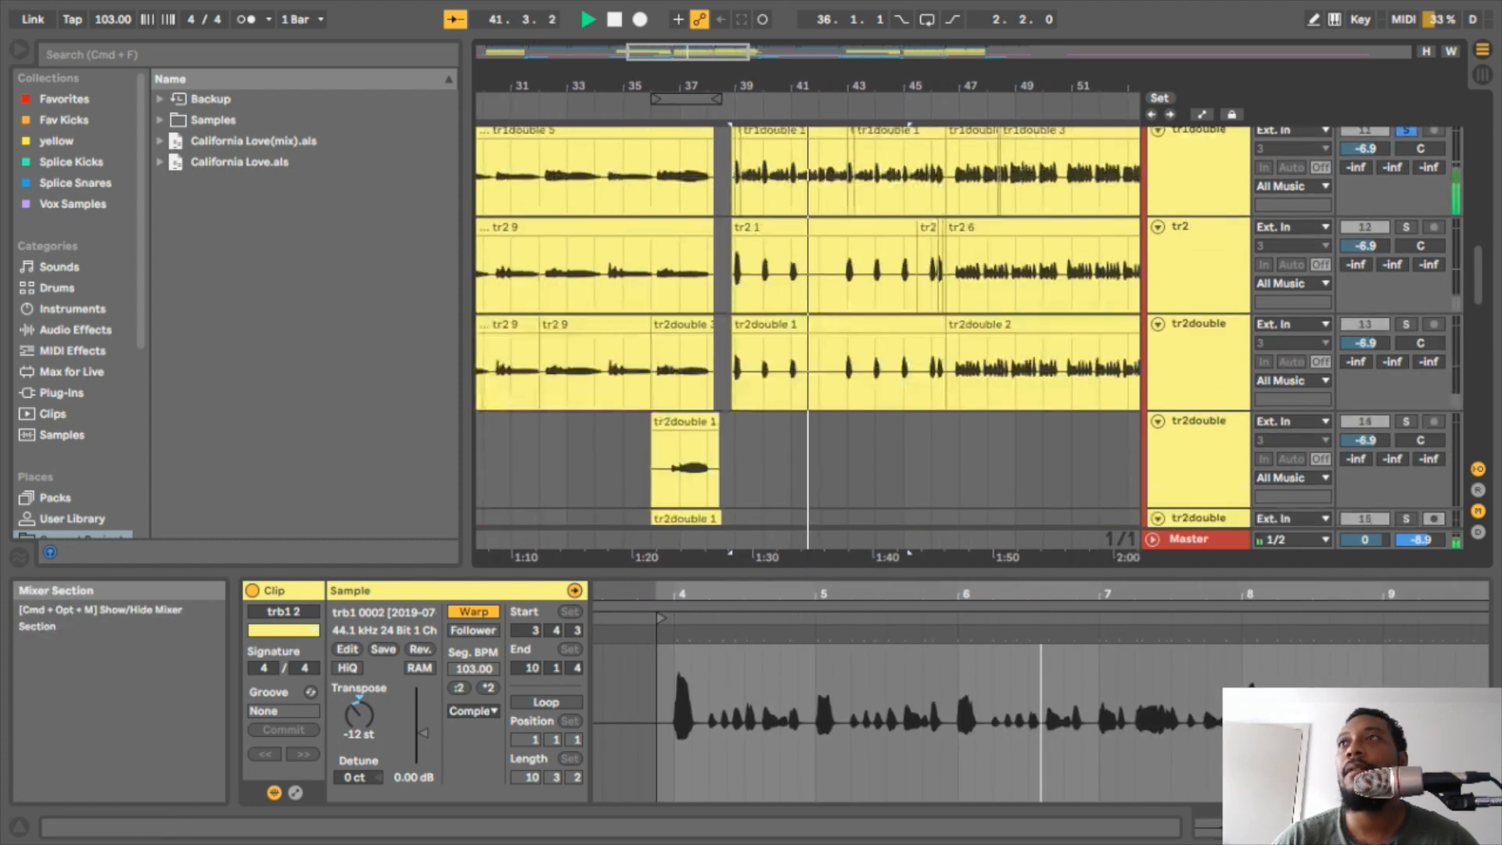
scroll(1299, 328, "up", 1)
left_click(1406, 277, "super")
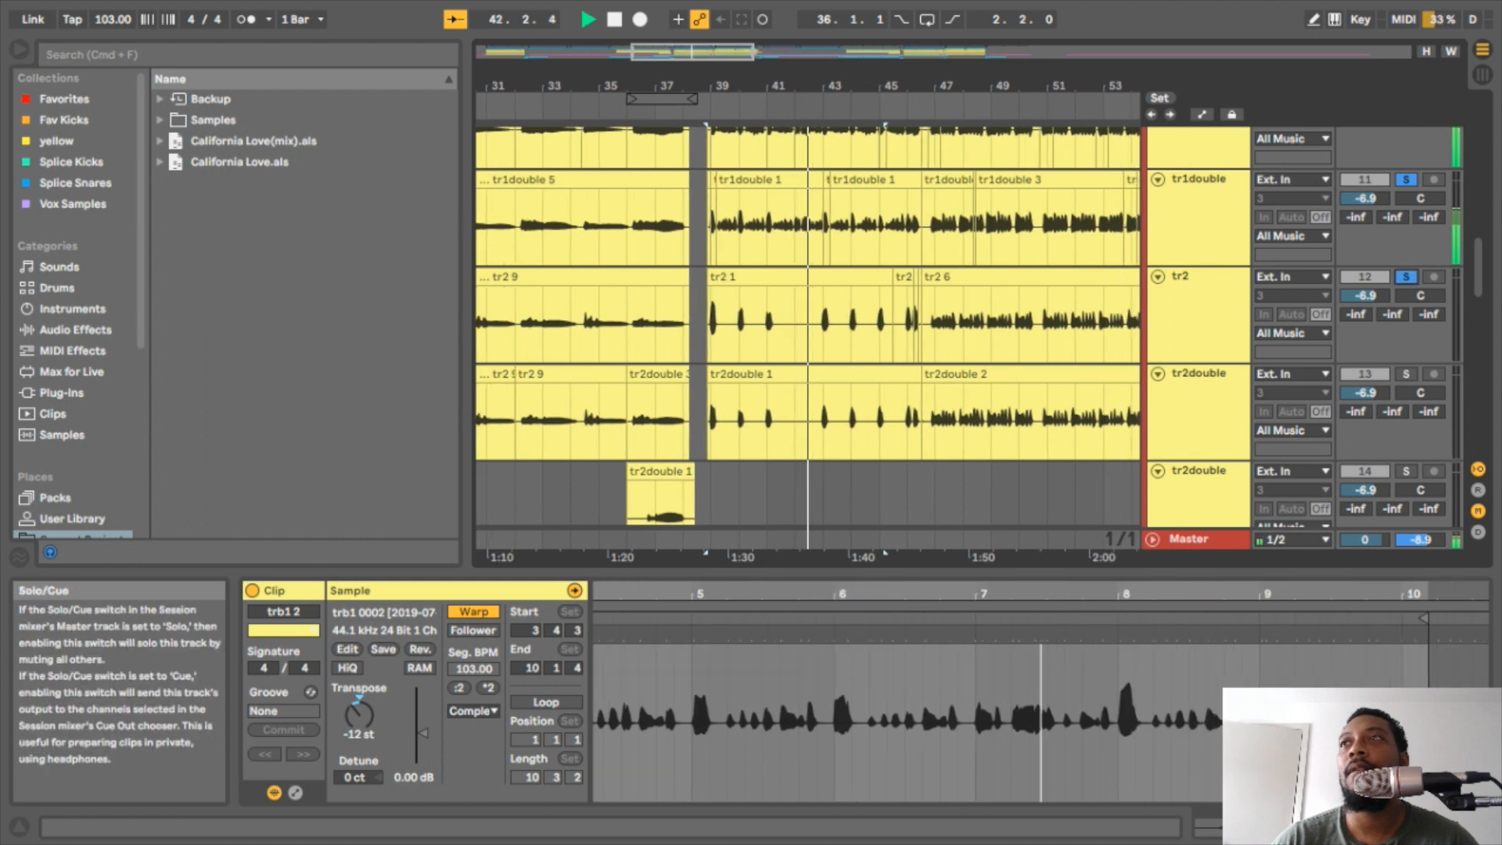
left_click(1406, 374, "super")
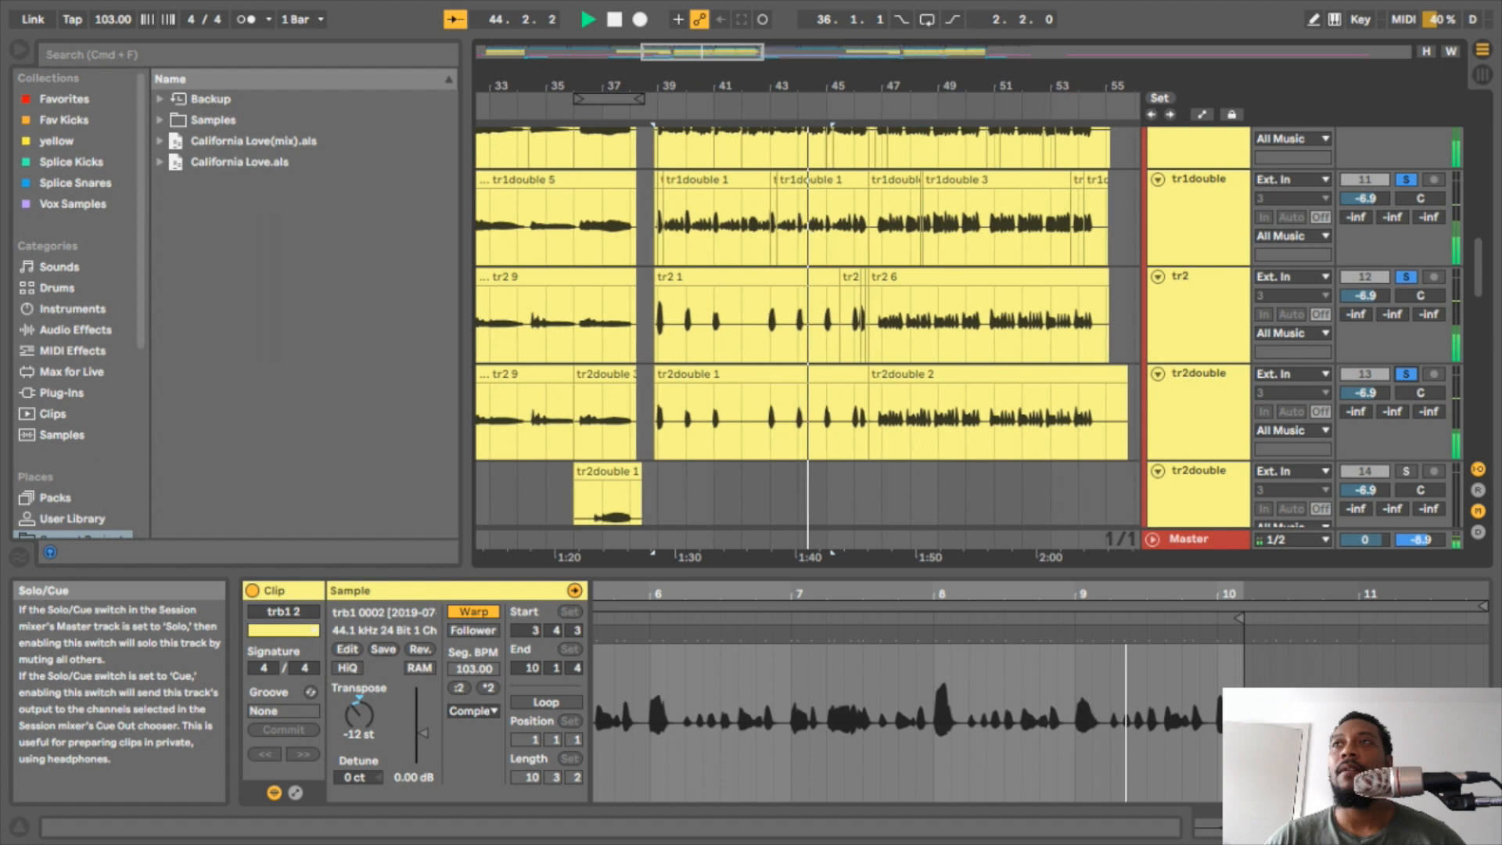
key("space")
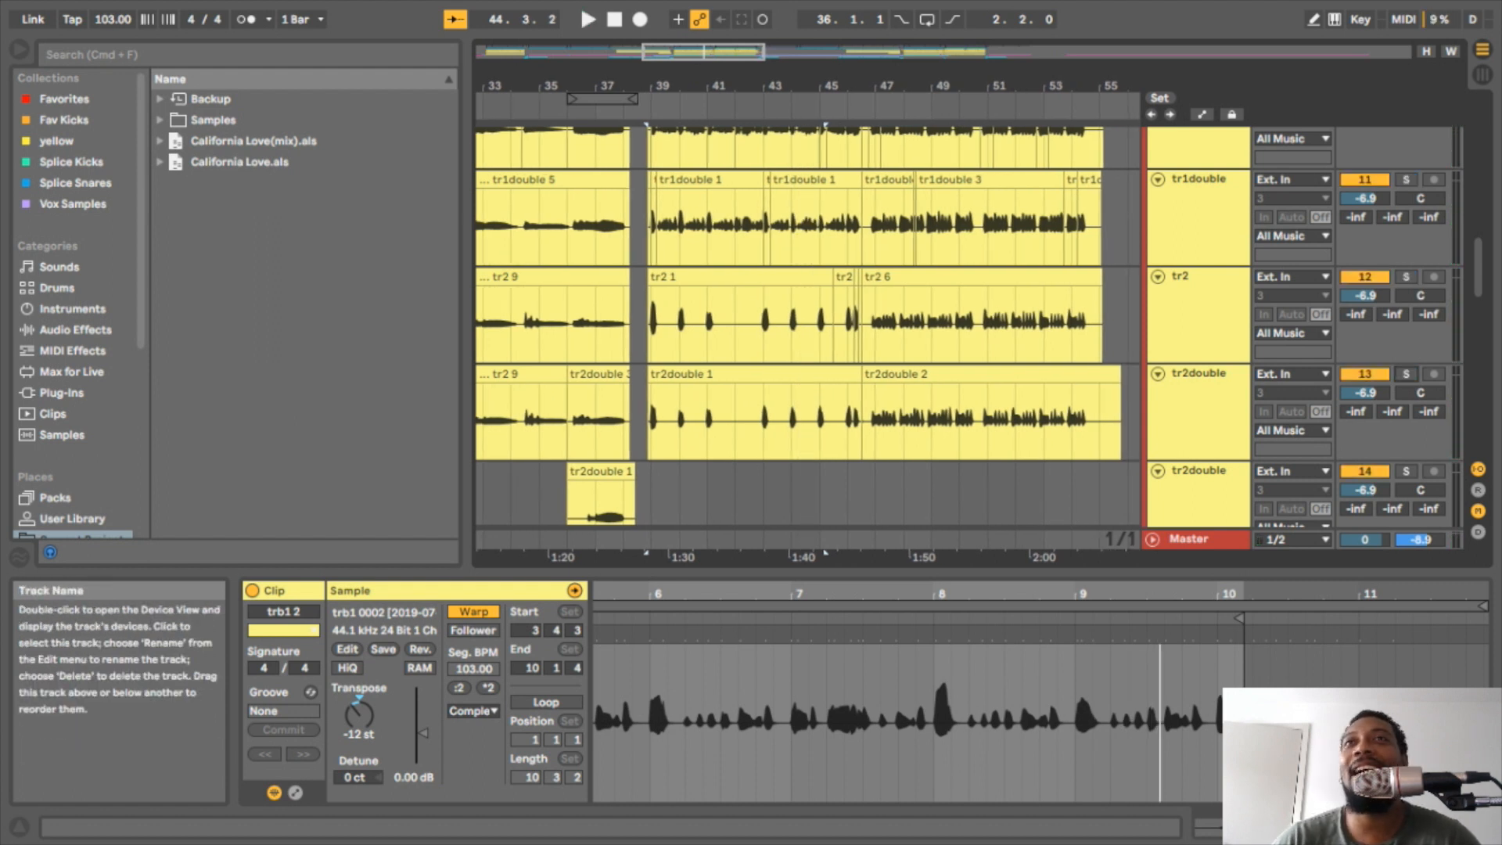
- Select the 11-Serum 2 clip on the sub track and show the track's device chain with Serum, Amp and EQ Eight
scroll(1197, 328, "up", 2)
scroll(814, 313, "up", 3)
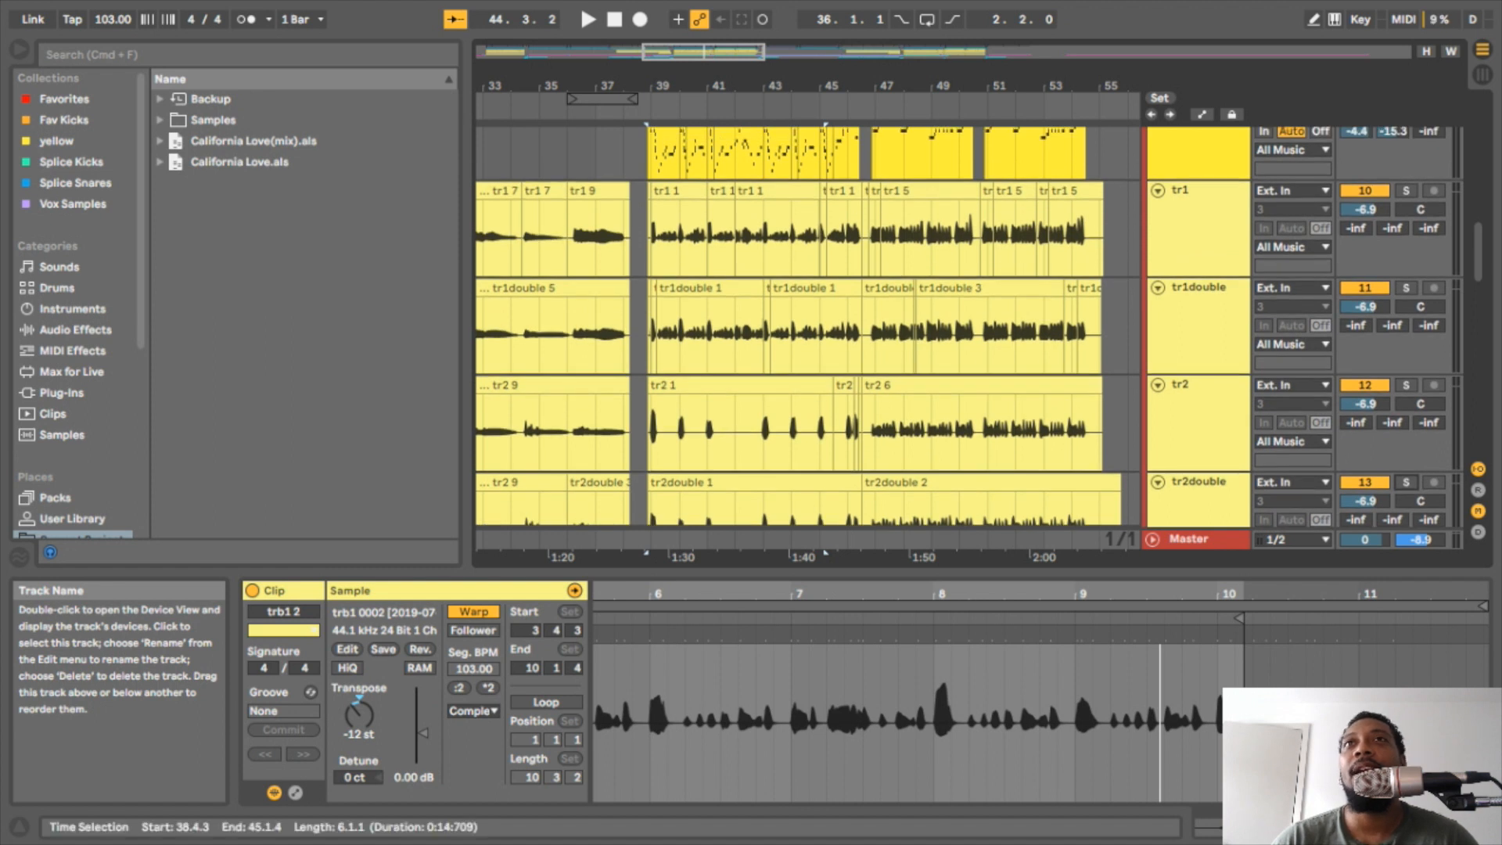
scroll(805, 324, "up", 5)
scroll(805, 325, "left", 2)
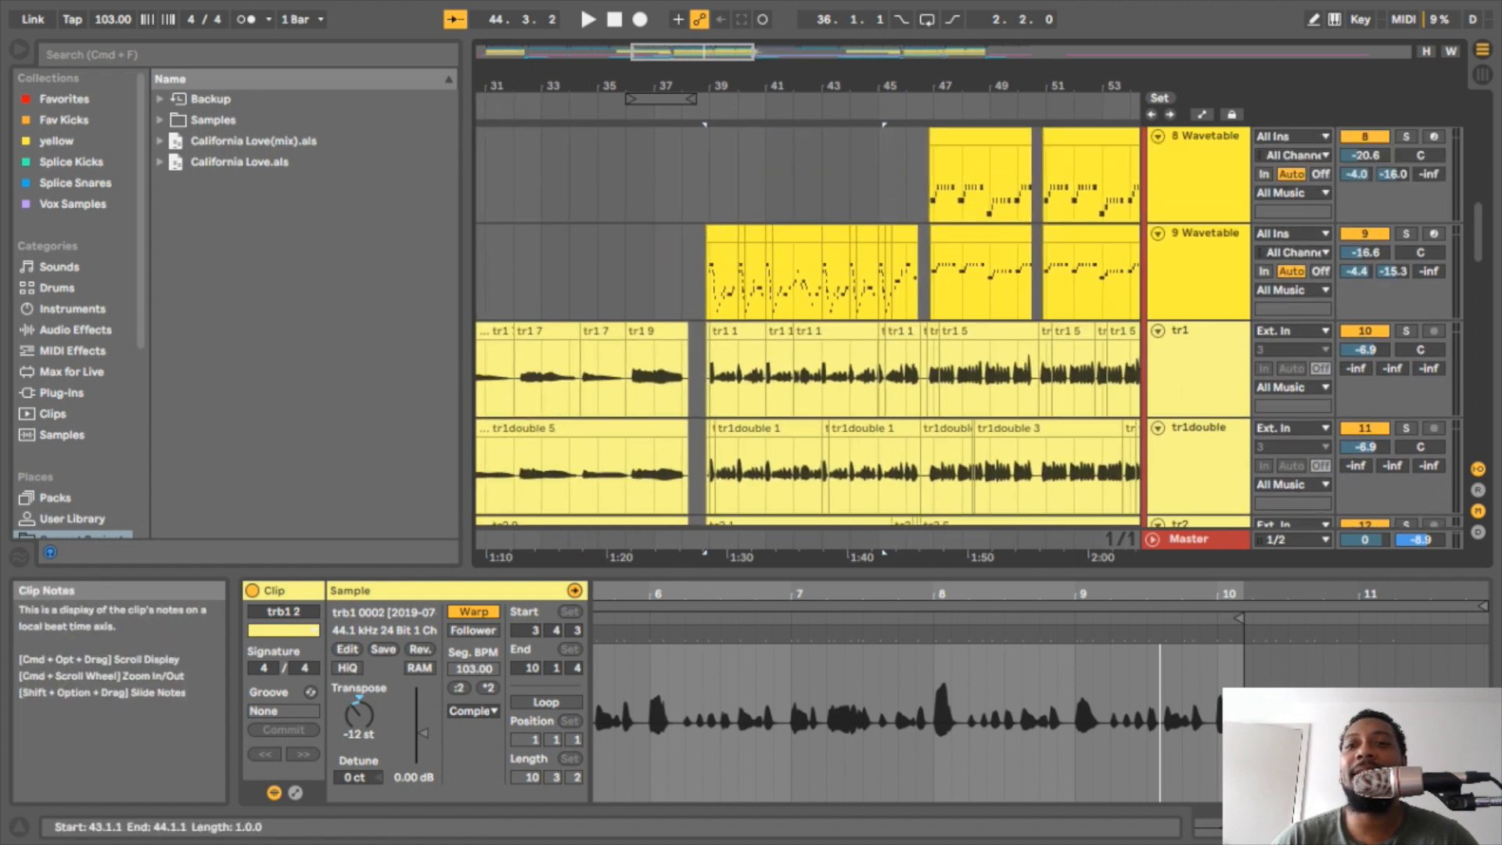
scroll(806, 324, "up", 8)
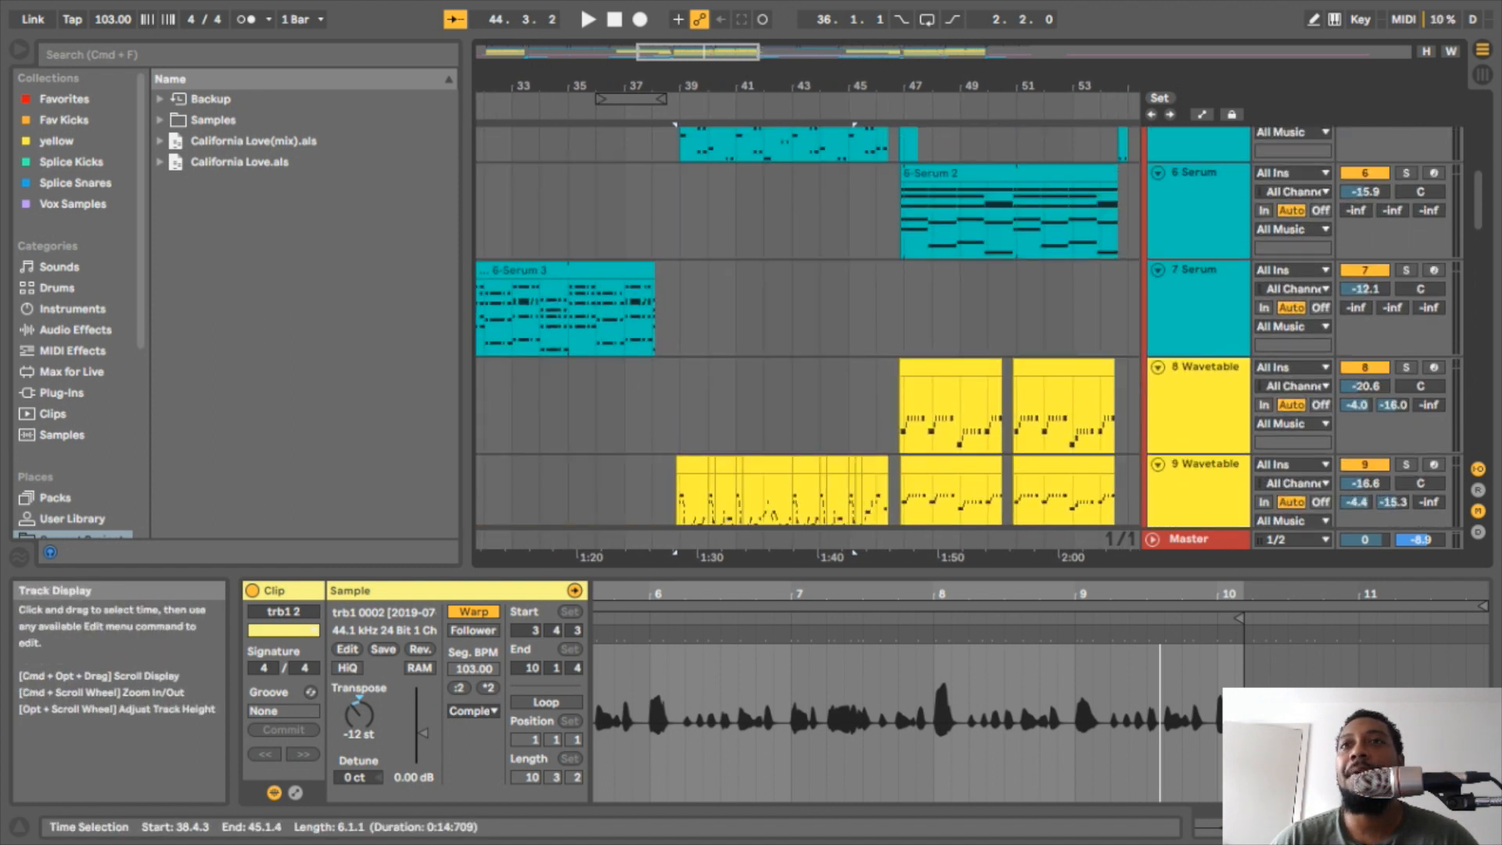
scroll(806, 324, "right", 2)
scroll(806, 324, "up", 4)
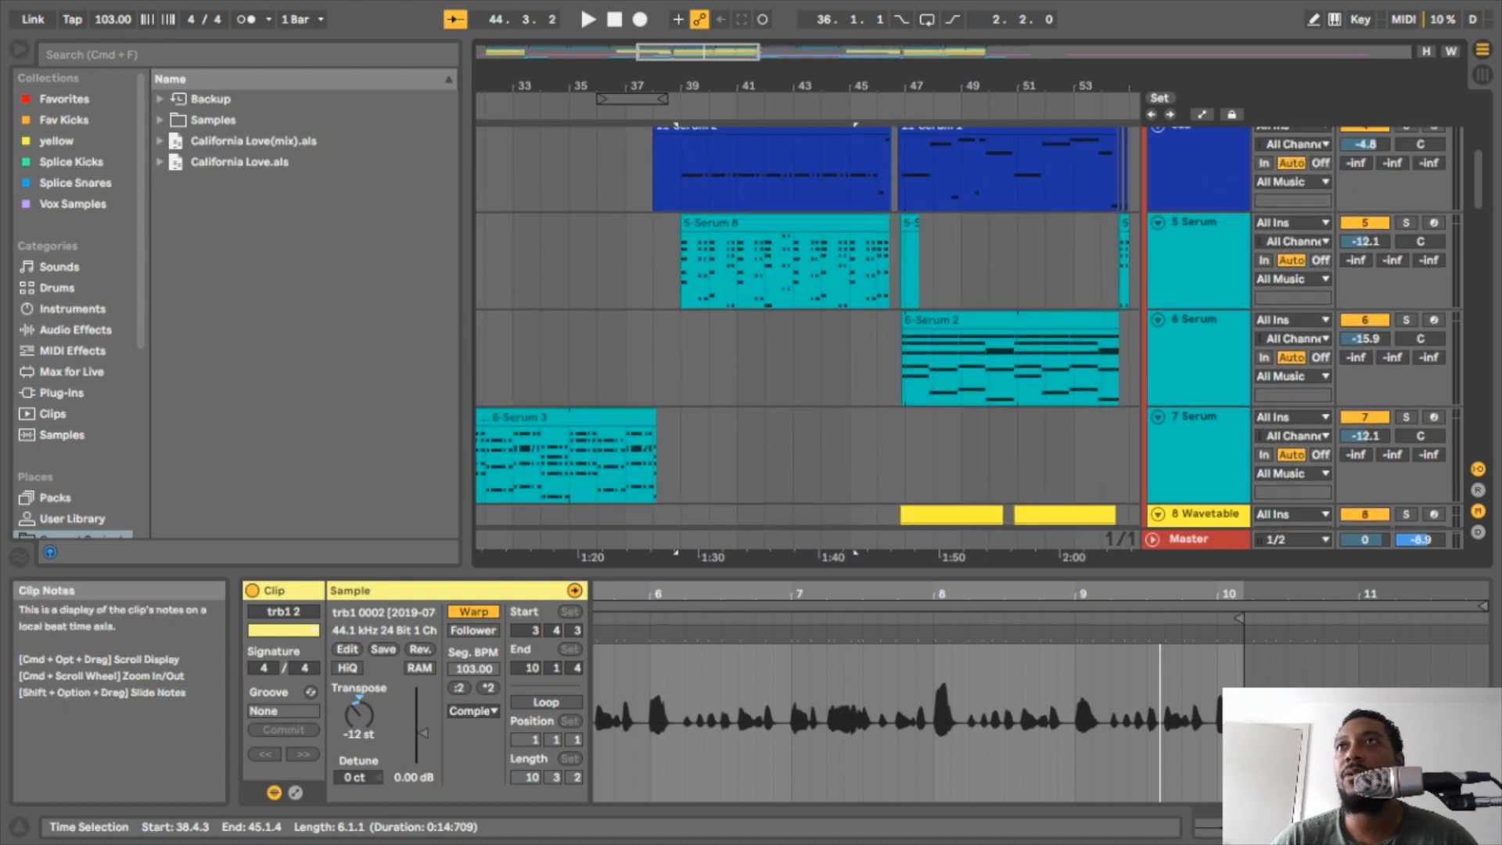
scroll(806, 325, "up", 3)
scroll(806, 325, "left", 1)
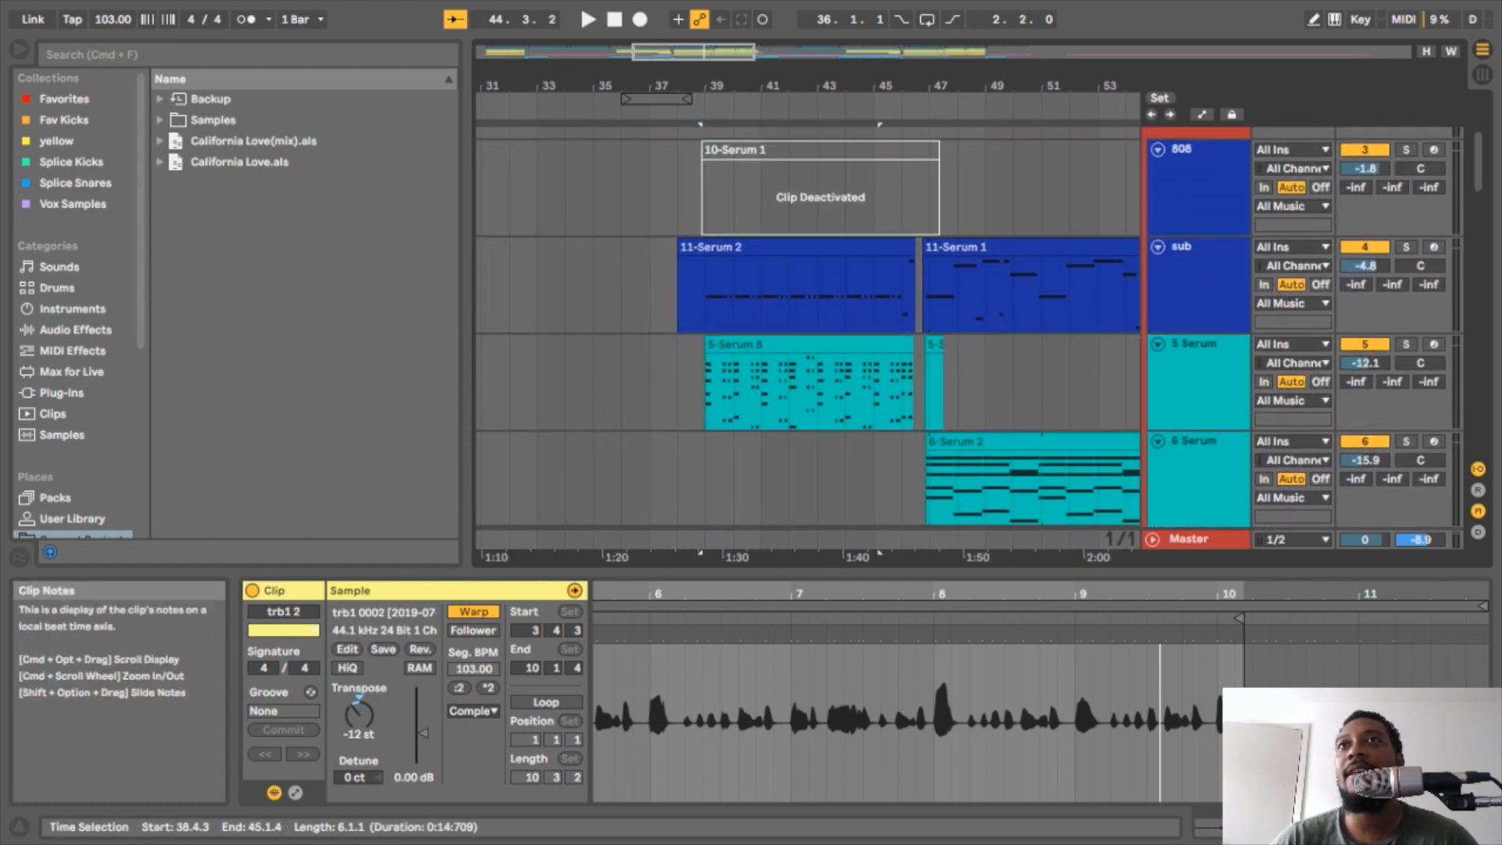
left_click(790, 282)
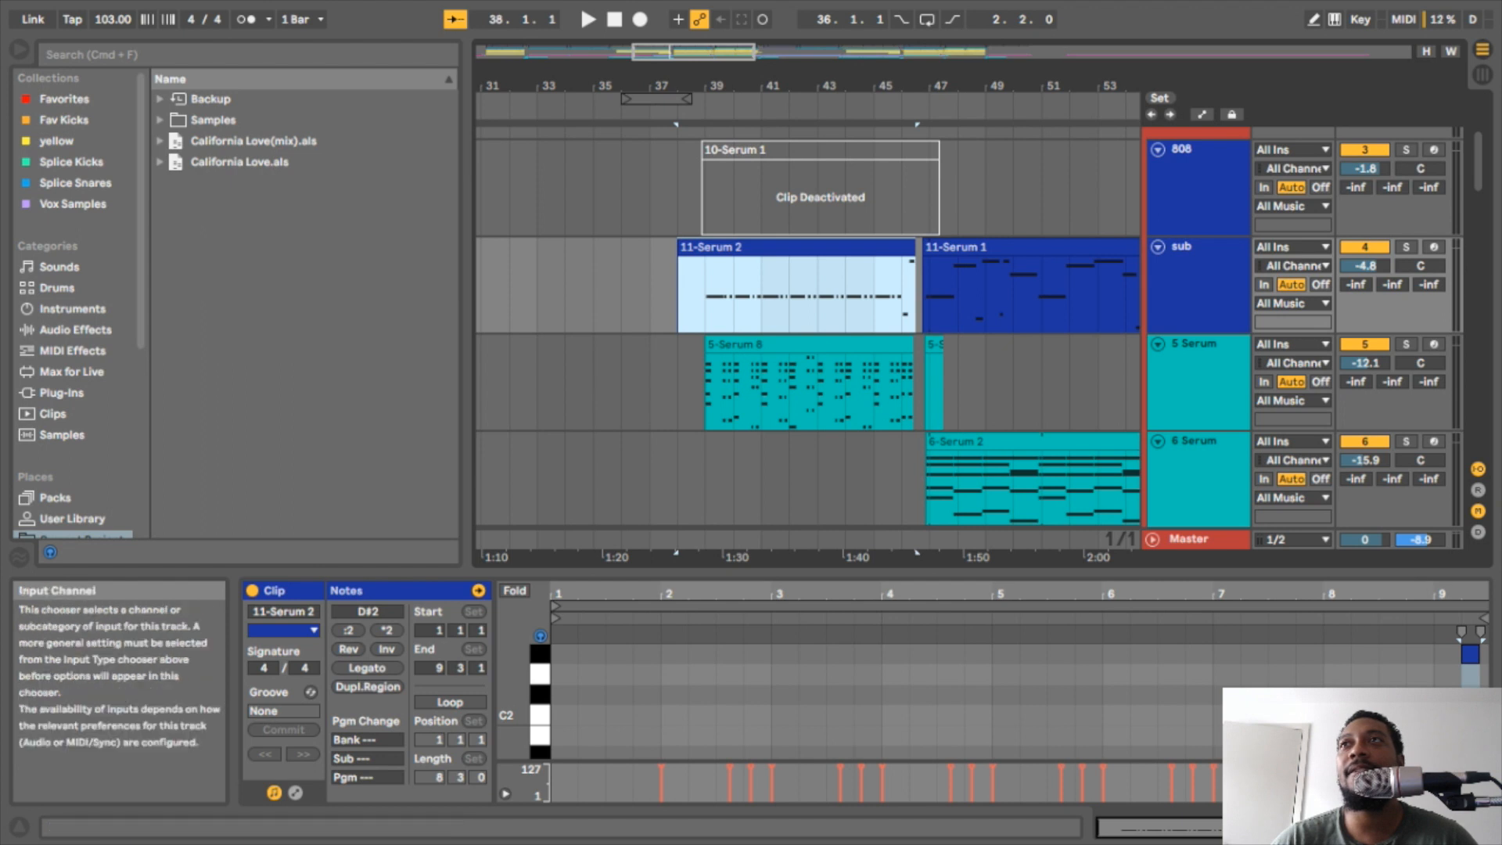
left_click(1197, 270)
double_click(1197, 270)
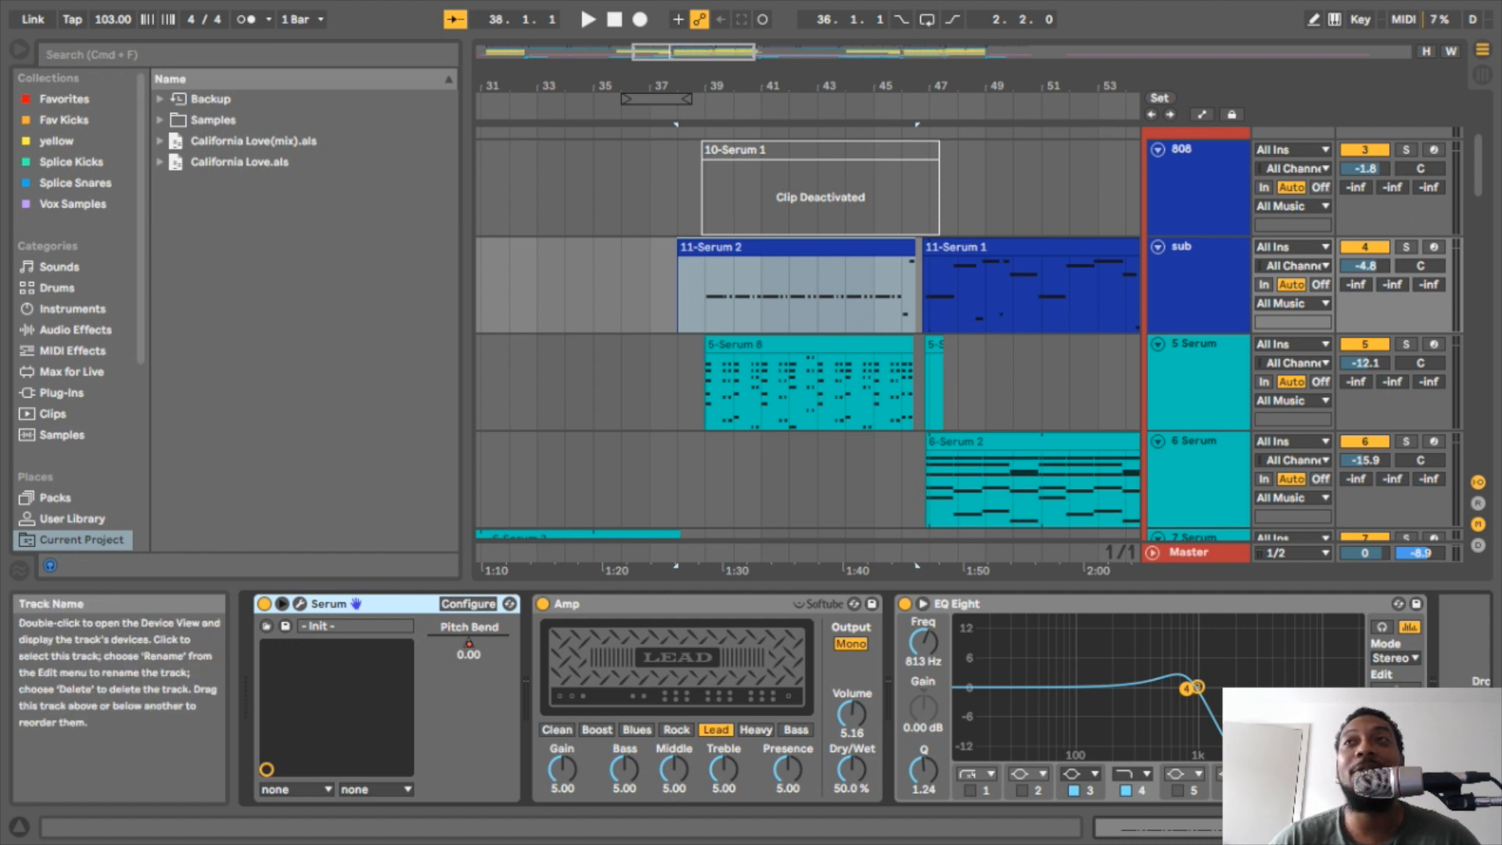
left_click(1197, 282)
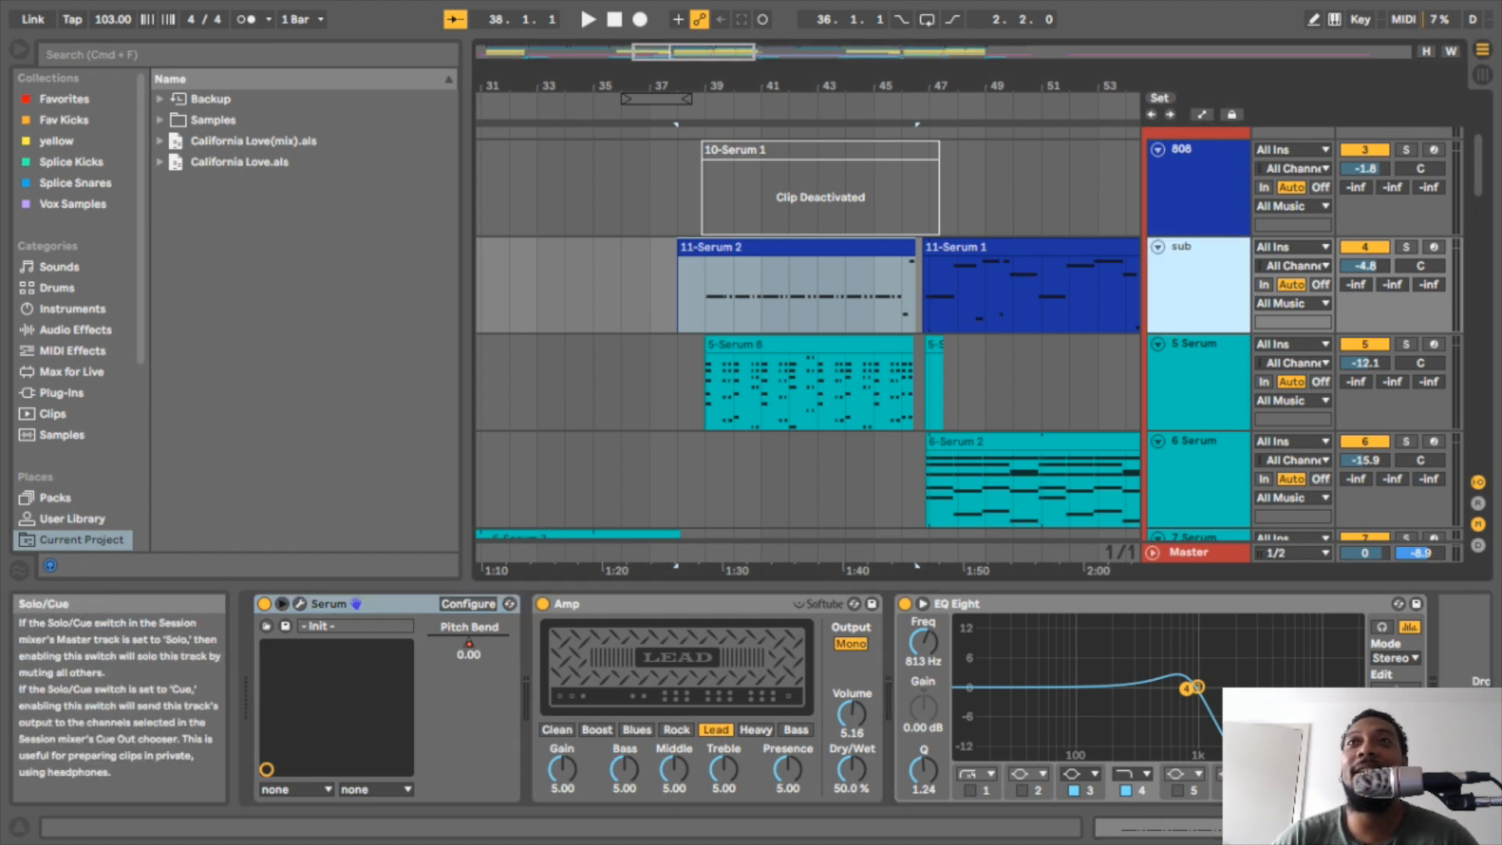
- Play the sub track in solo from bar 38, stop the playback and clear its solo
left_click(1406, 246)
key("space")
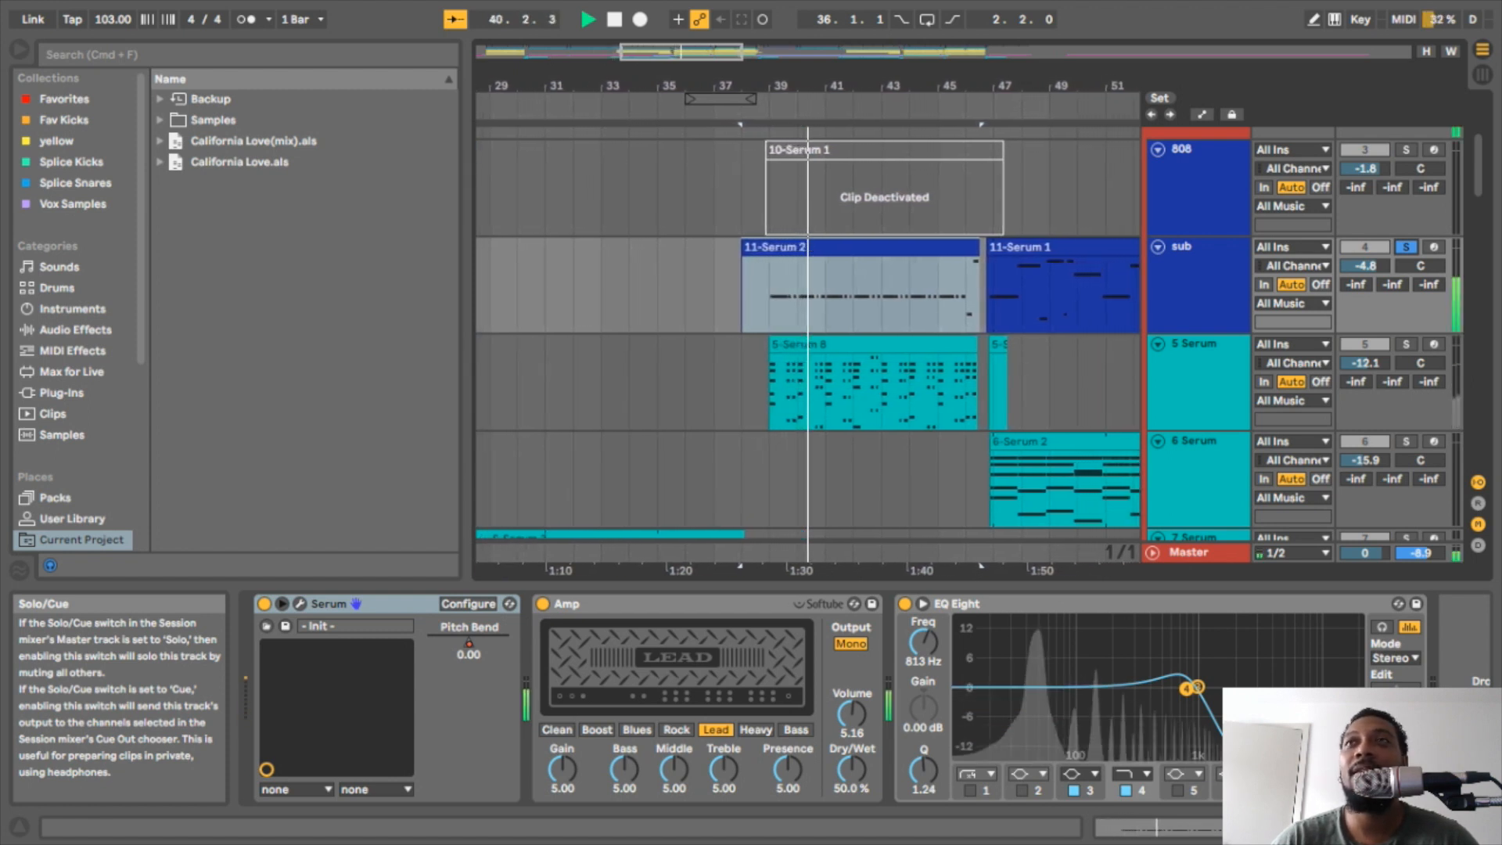
key("space")
left_click(1406, 247)
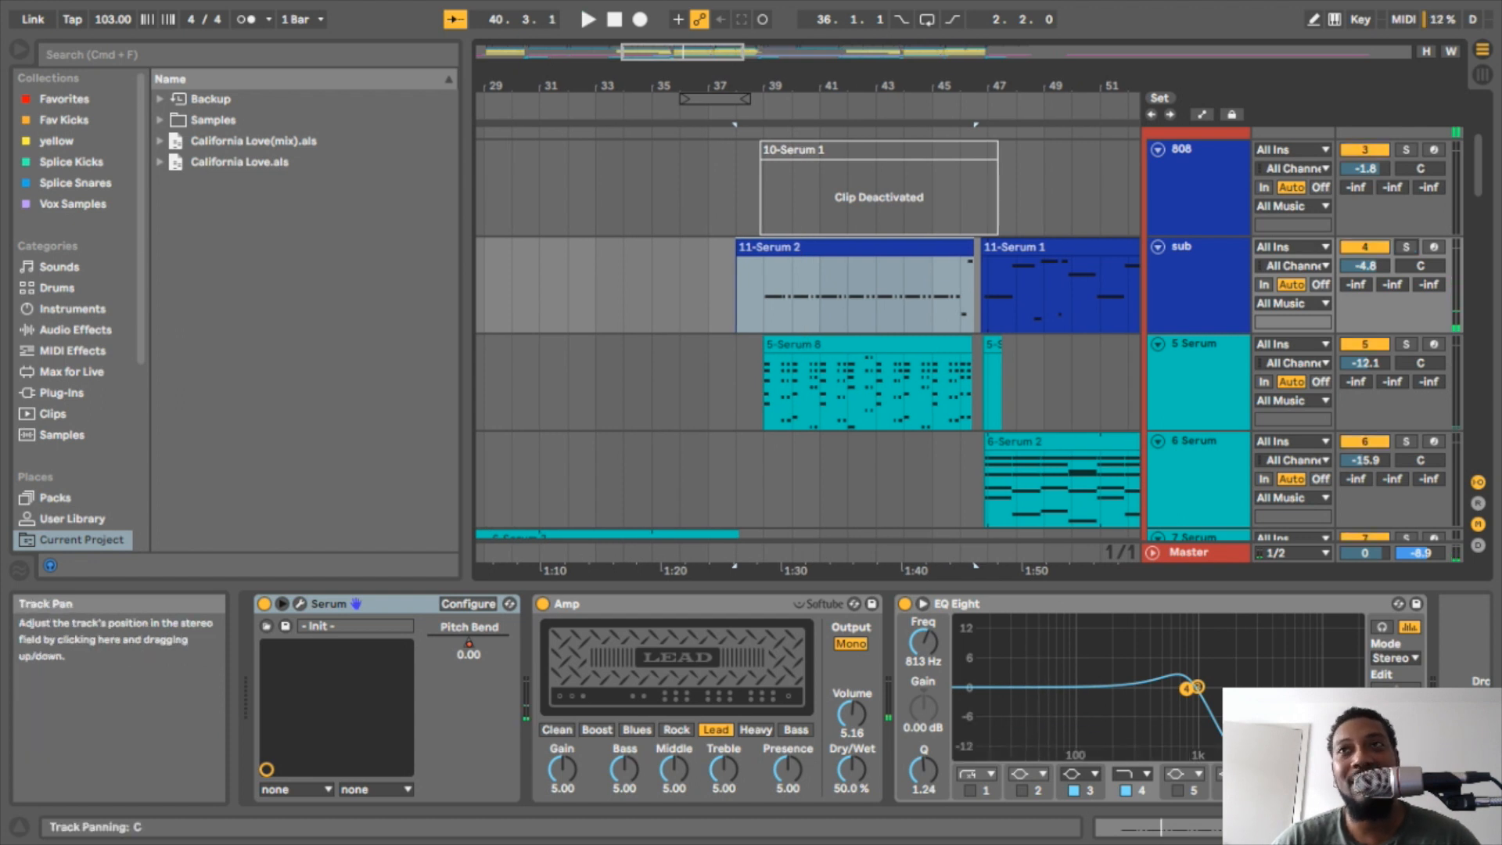
- Select the 5-Serum 8 clip on the 5 Serum track and compare its notes with the sub clip around bar 39
scroll(1392, 336, "down", 3)
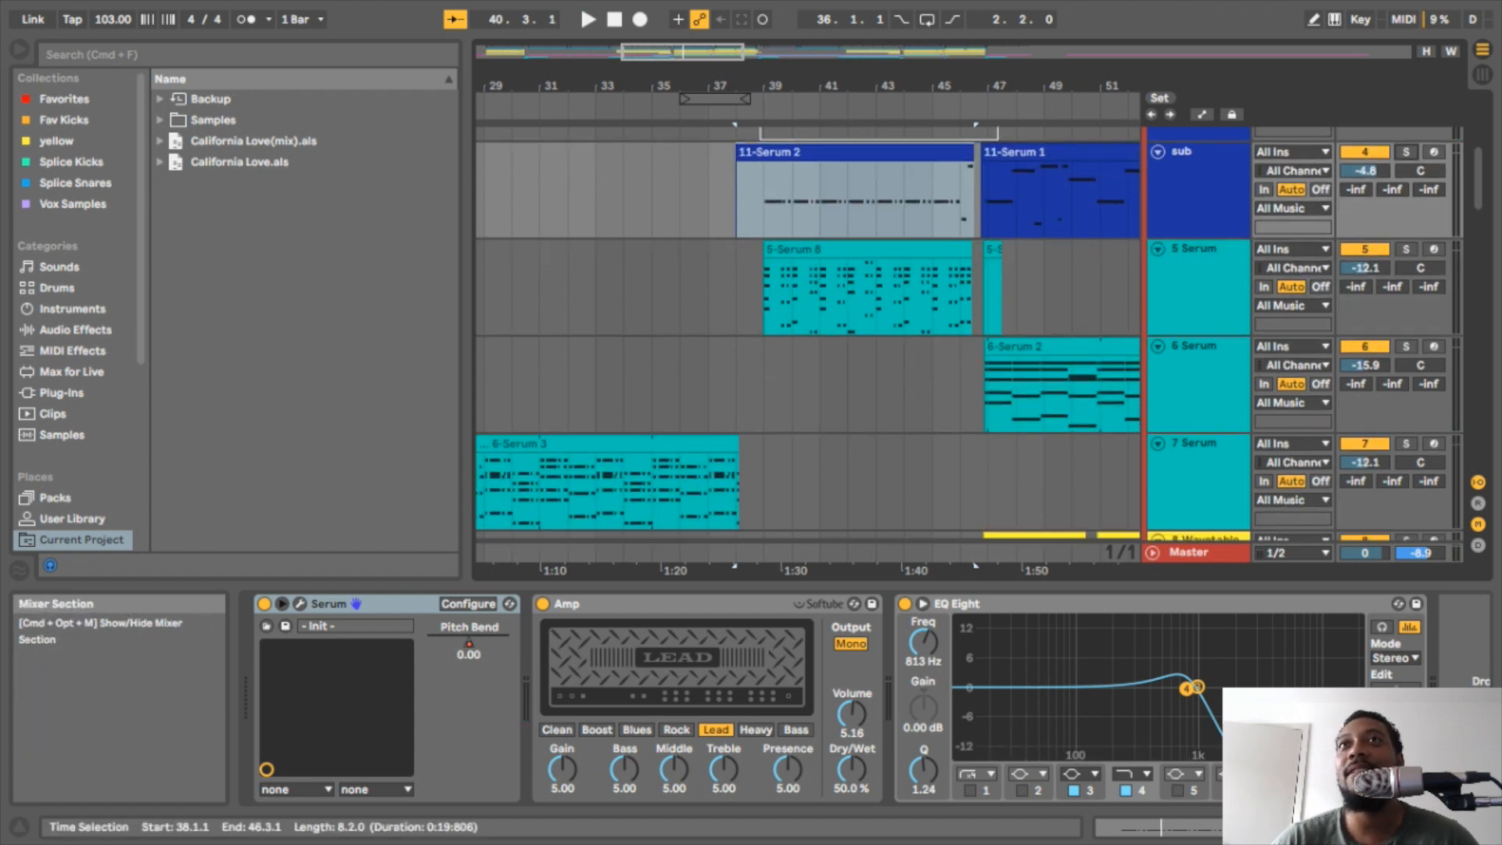
left_click(806, 249)
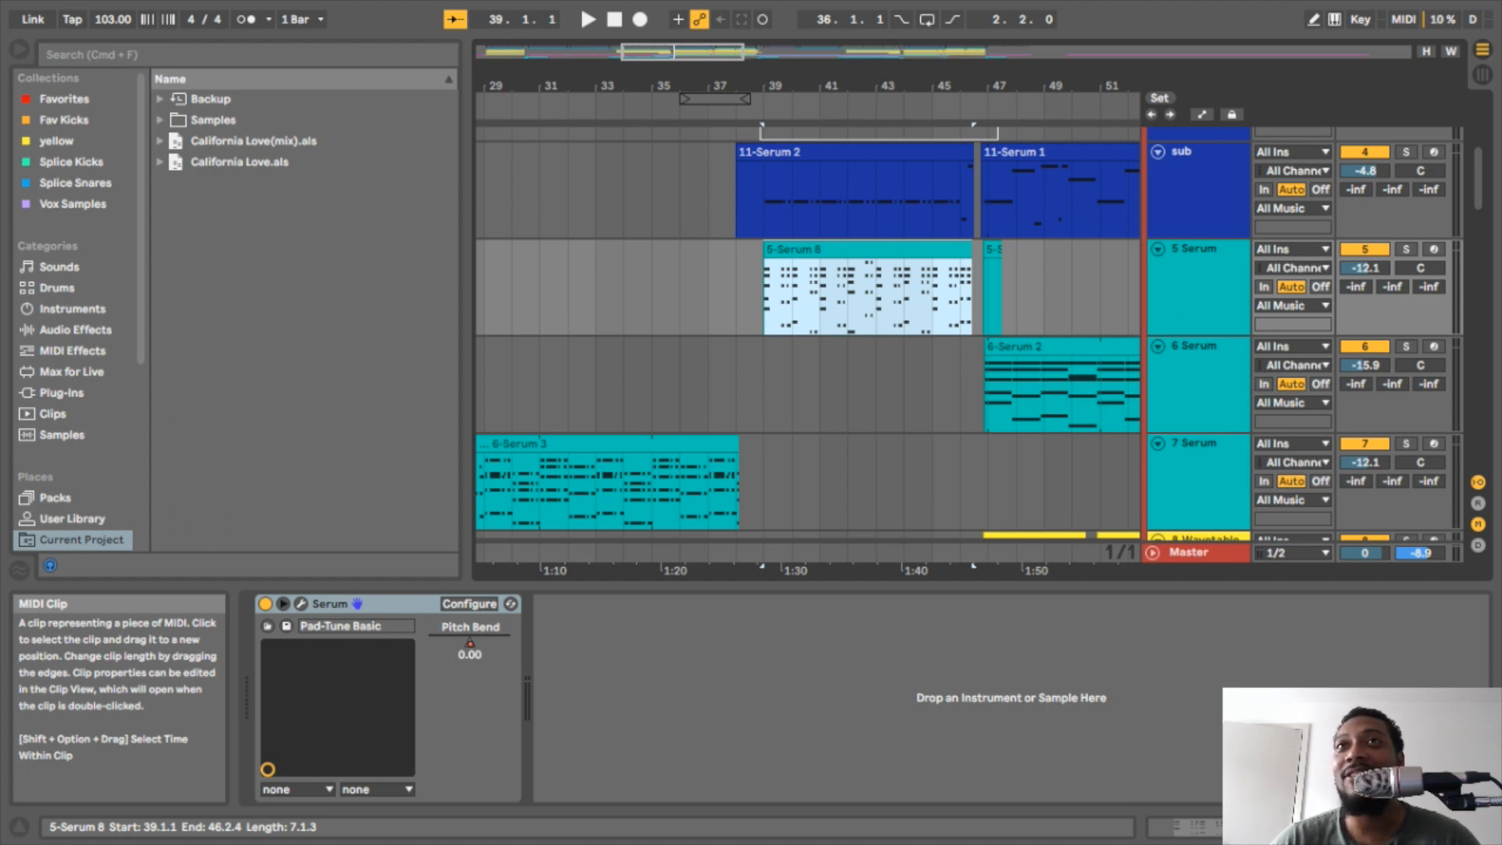
left_click_drag(779, 88, 751, 115)
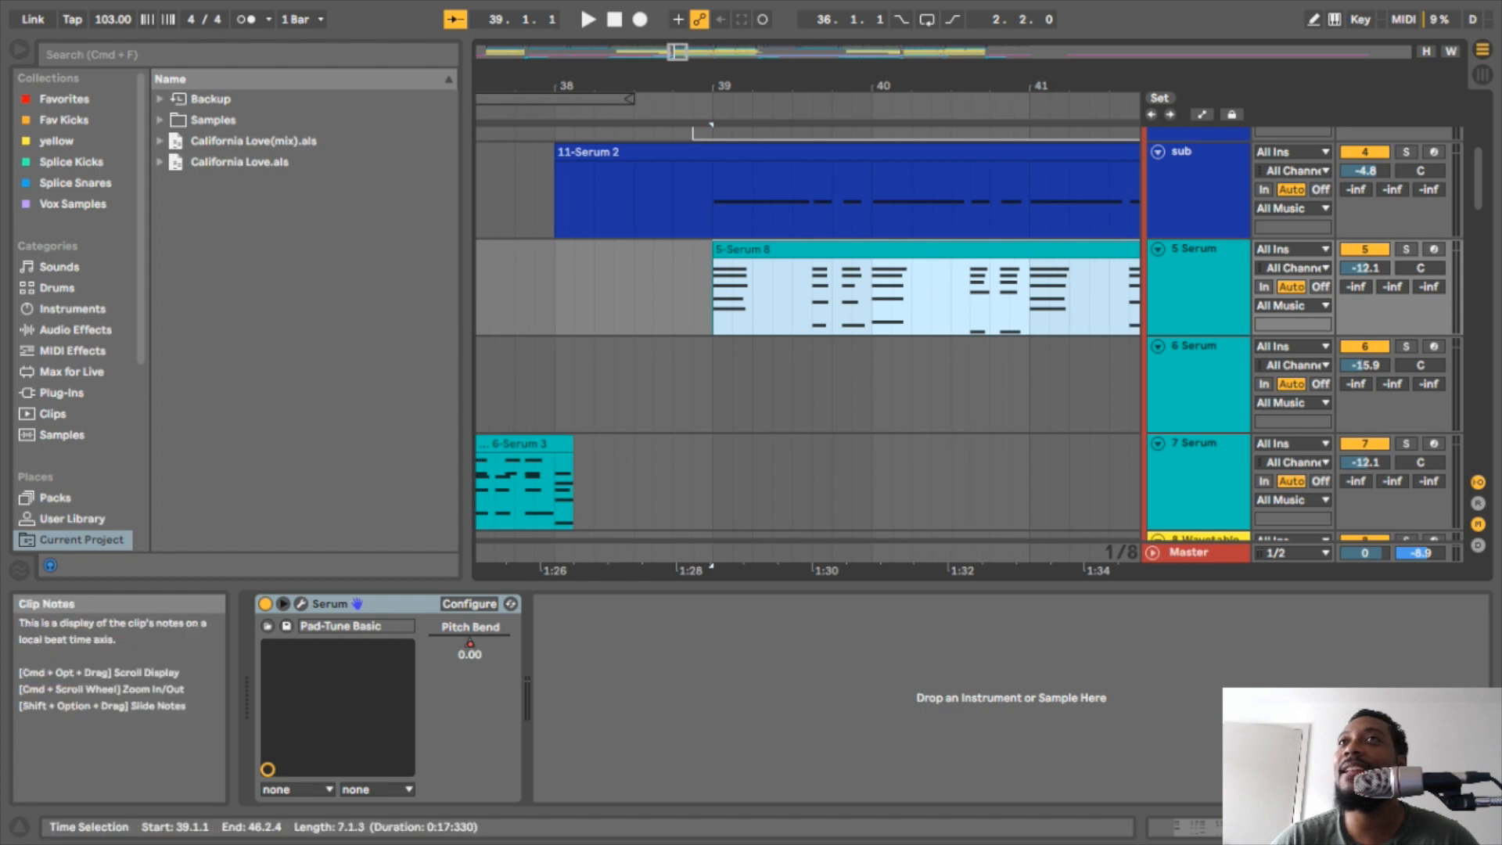
left_click(715, 221)
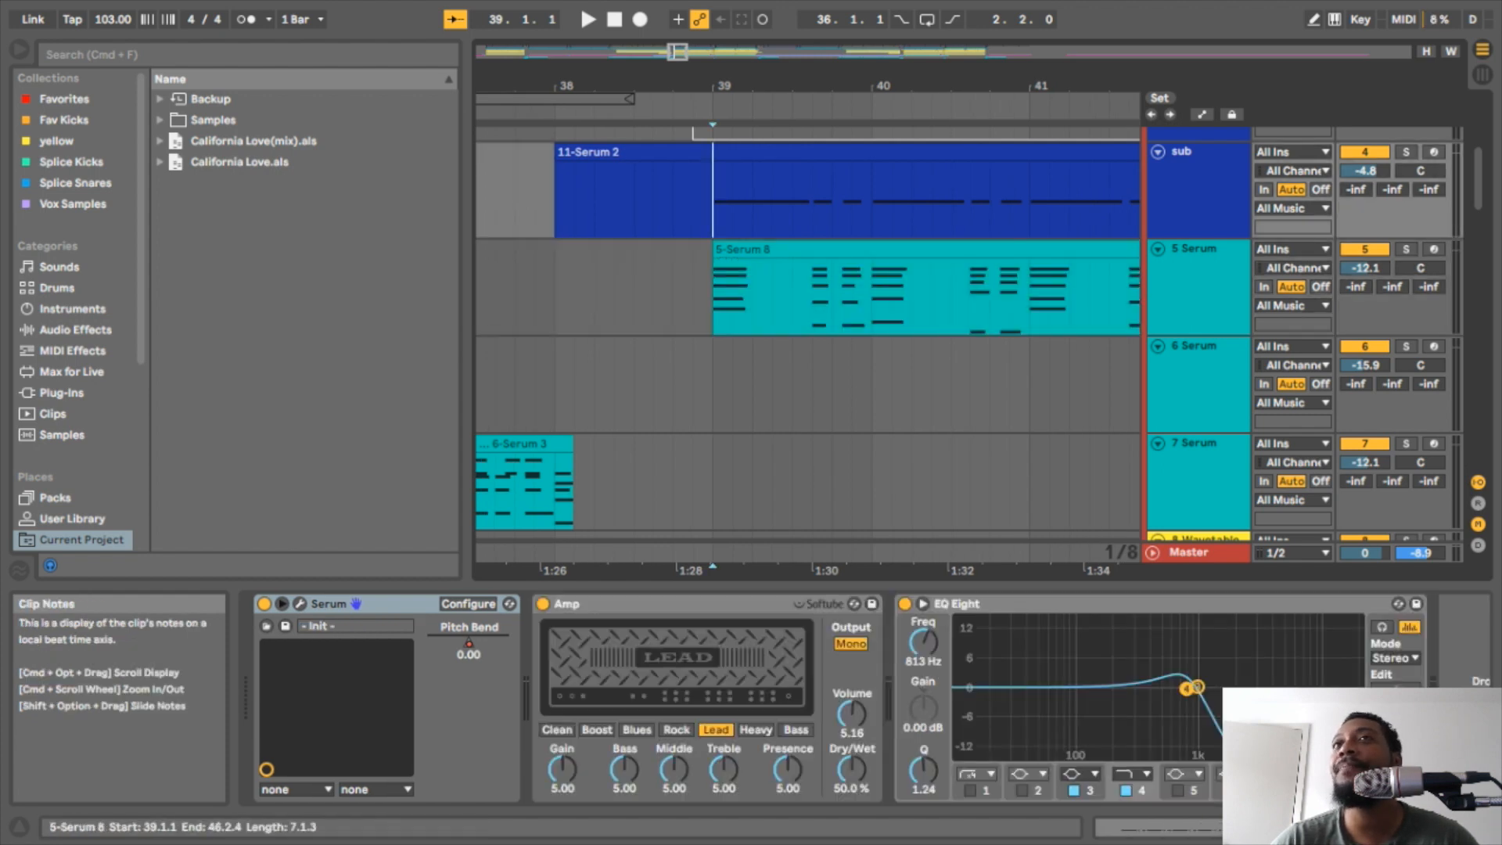
left_click(729, 250)
key("super+c")
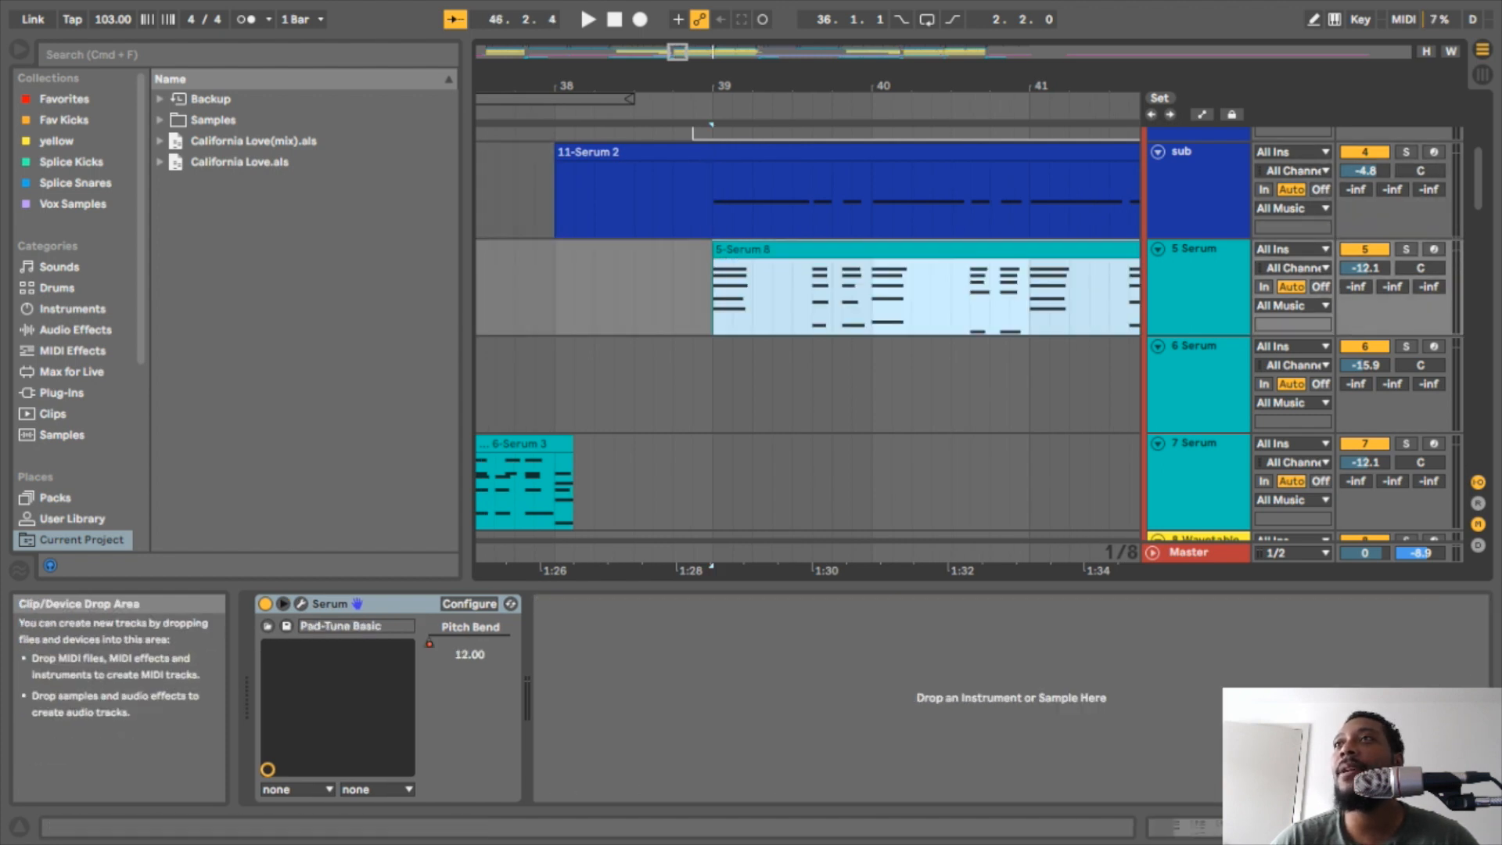
- Play the 5 Serum track in solo from bar 39, stop the playback and clear its solo
left_click(1406, 249)
key("space")
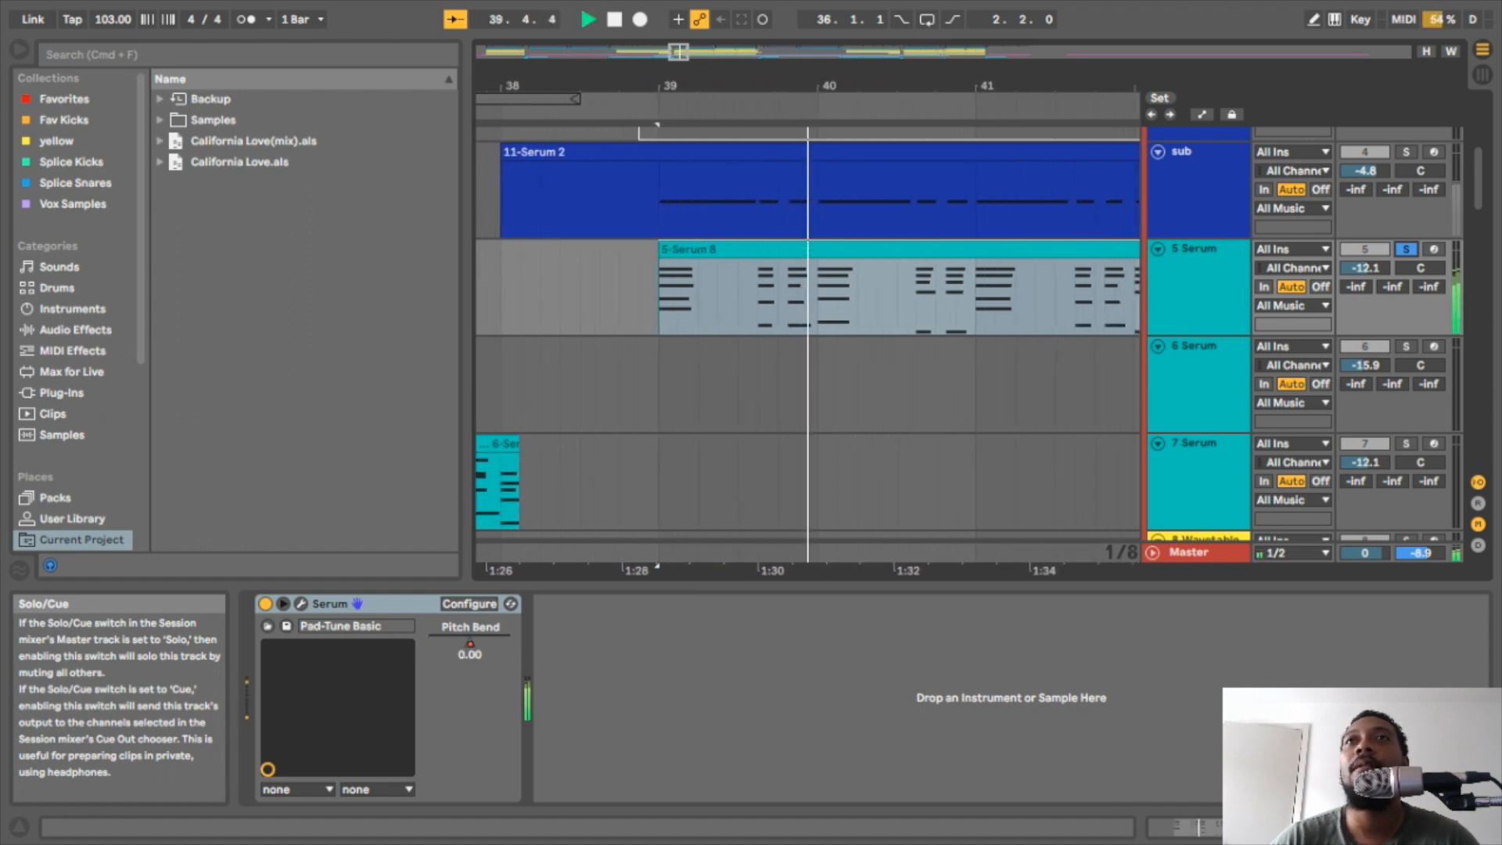
key("space")
left_click(1405, 249)
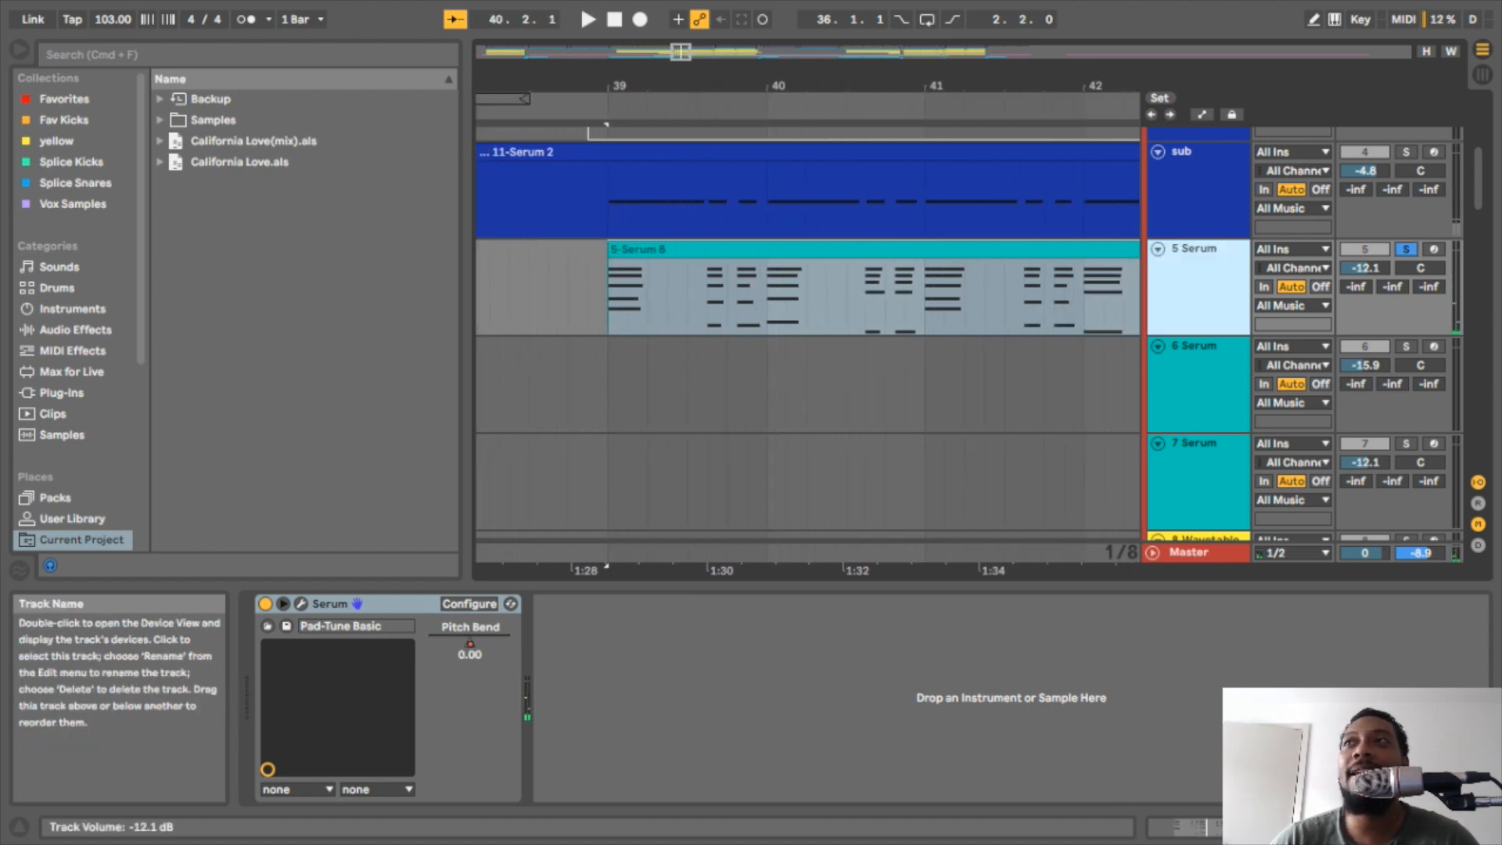
left_click(1196, 249)
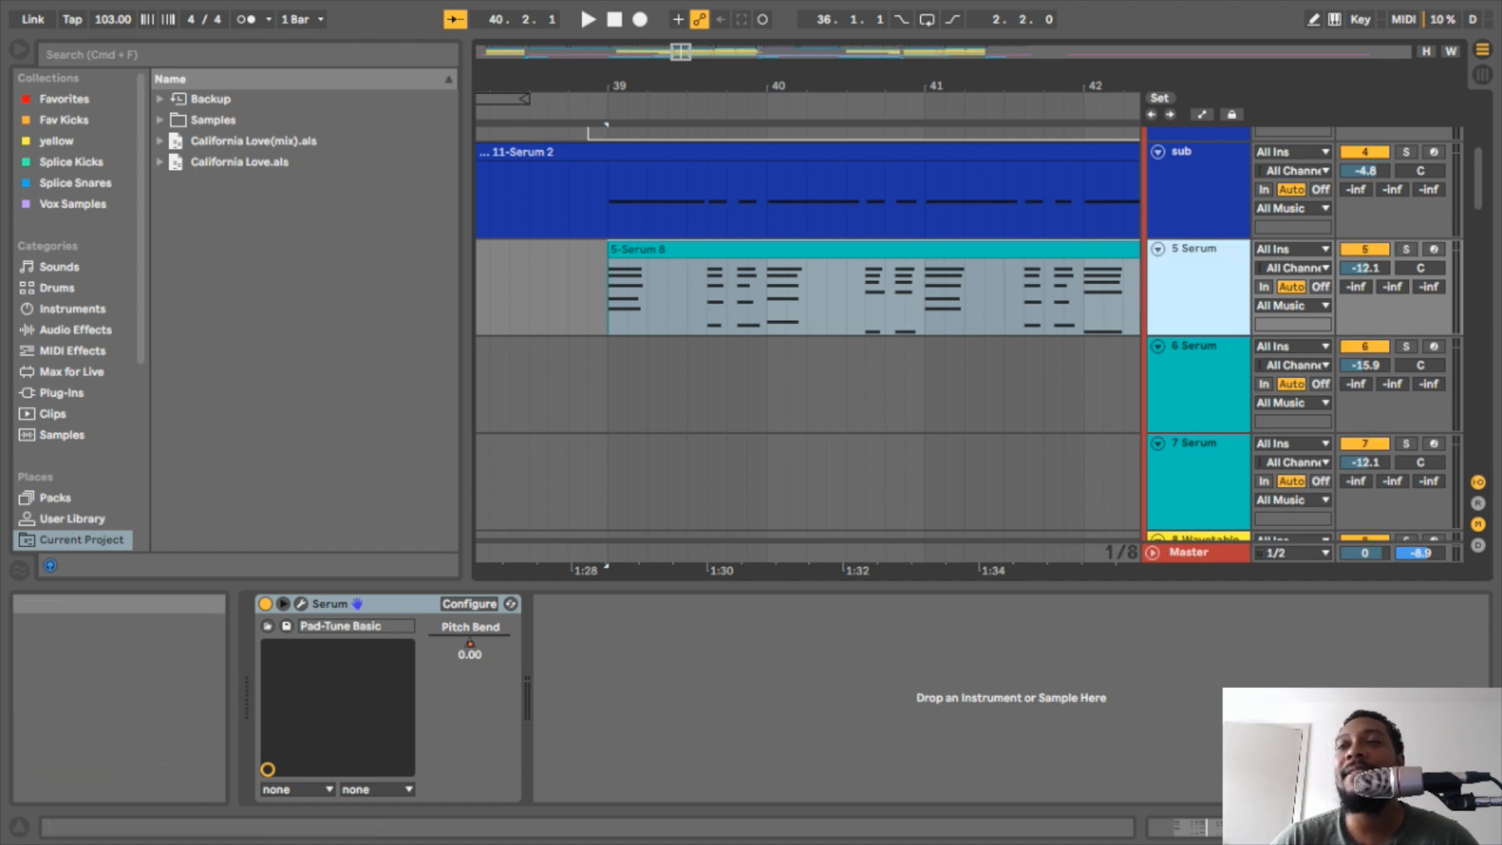
- Replay the soloed 5 Serum track, clear the solo and play the section with all tracks for comparison
left_click_drag(1042, 86, 1031, 63)
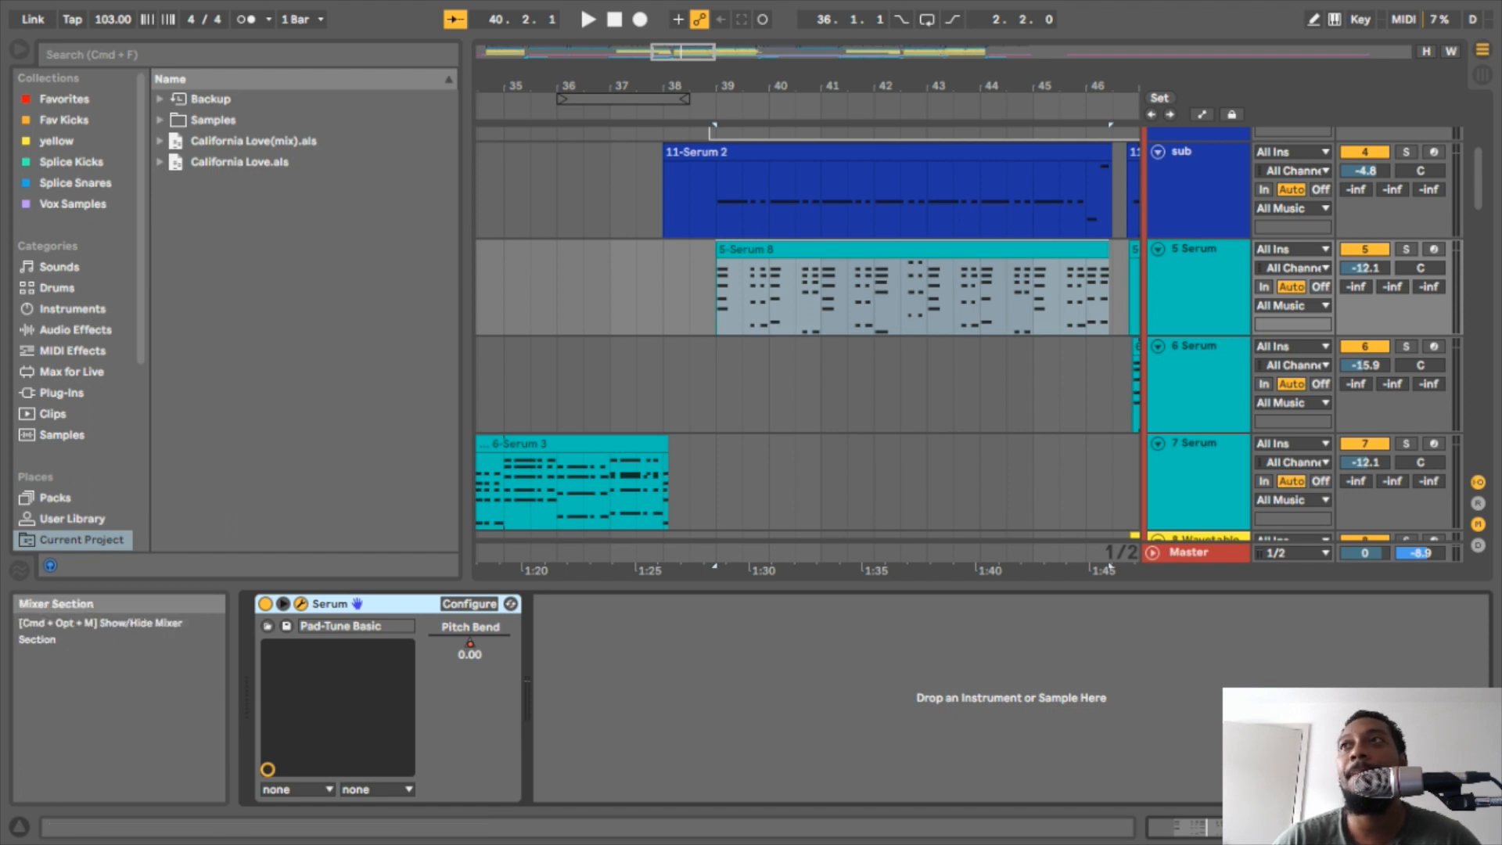
left_click(1406, 249)
key("space")
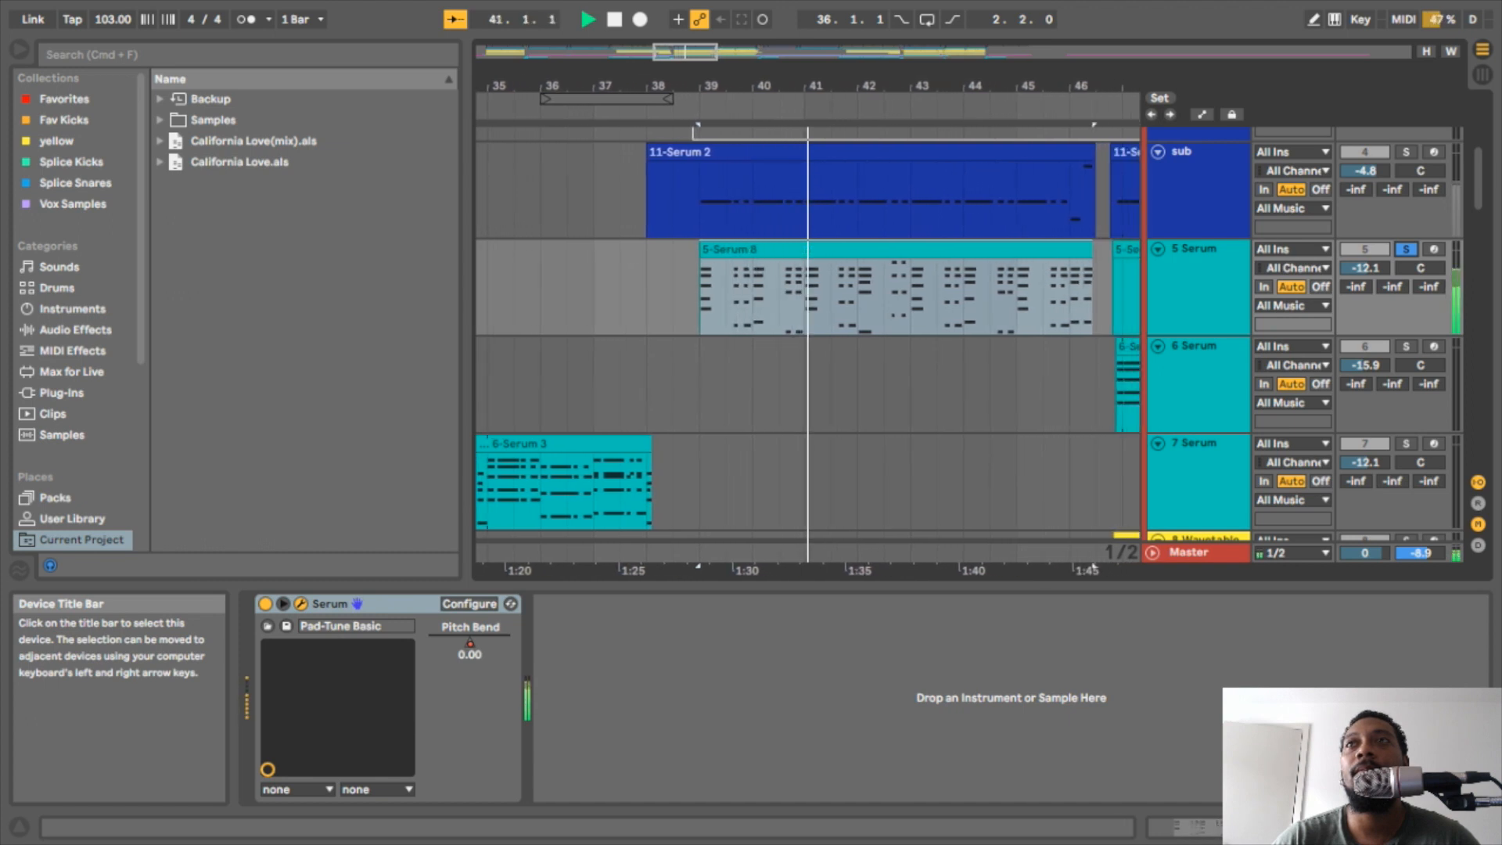
key("space")
left_click(1406, 249)
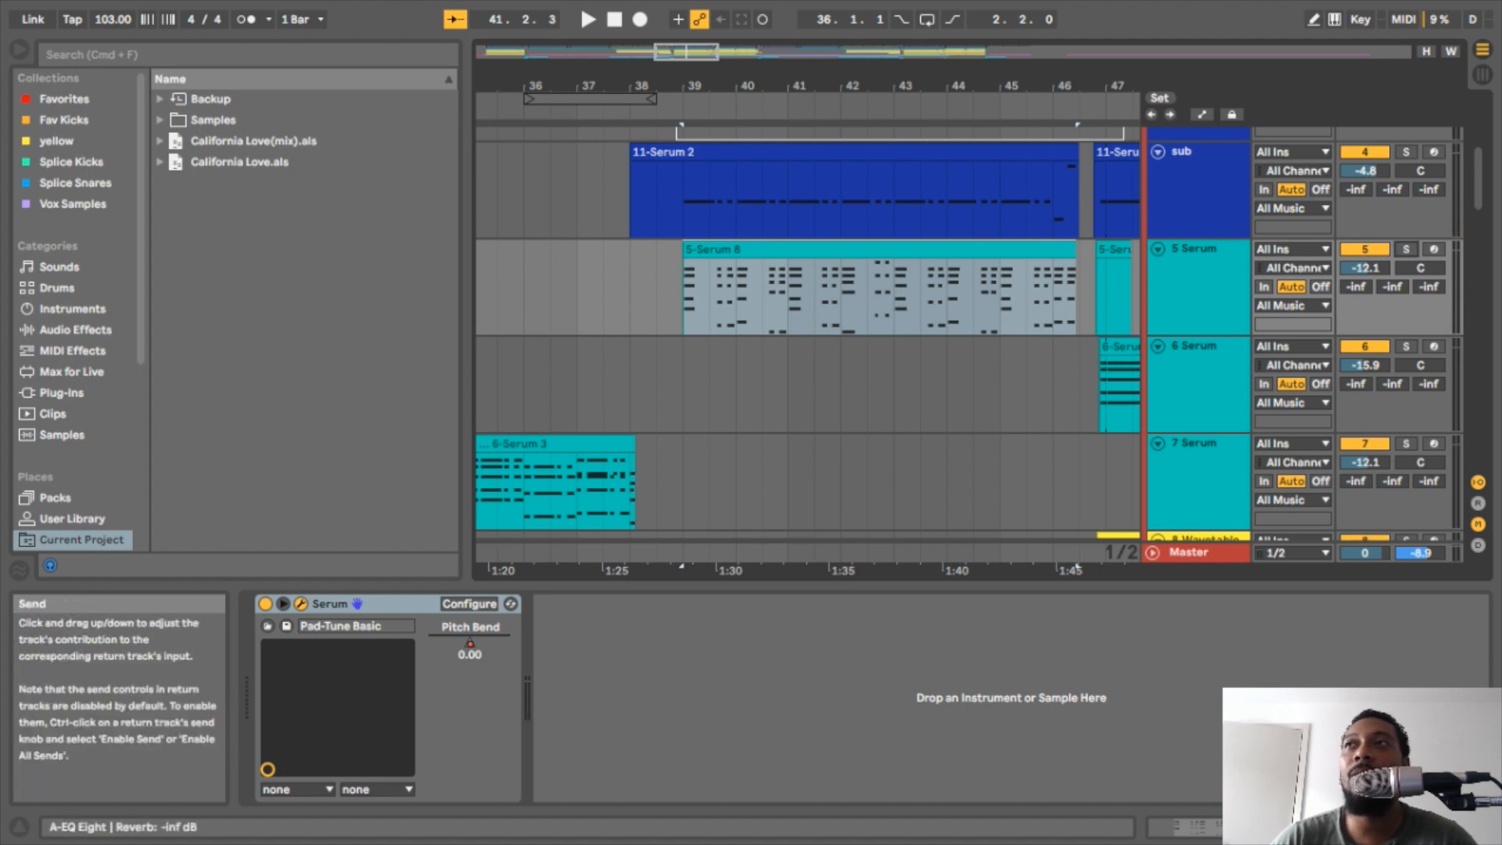
key("space")
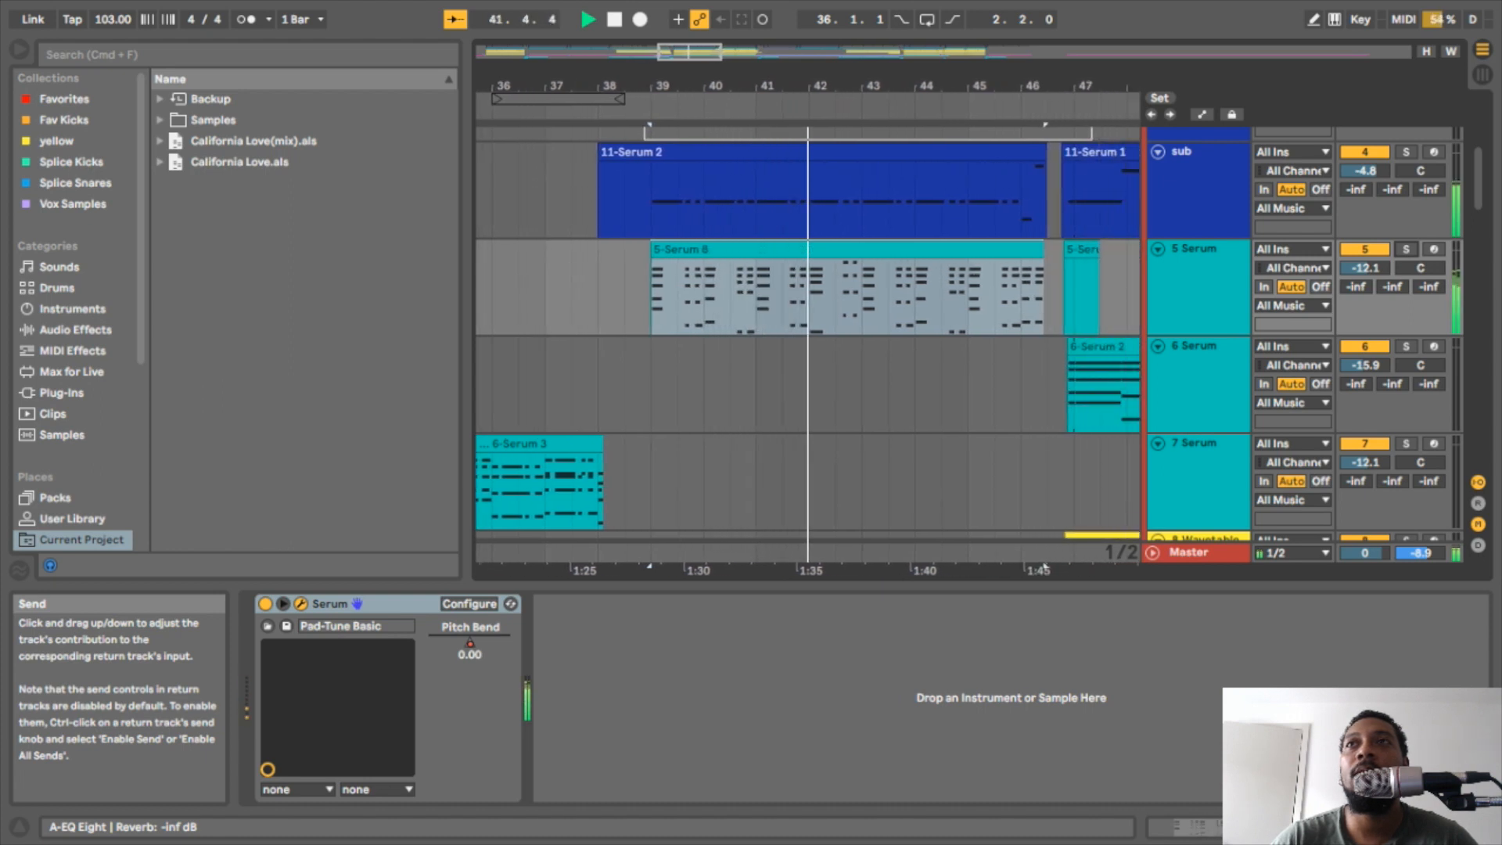
key("space")
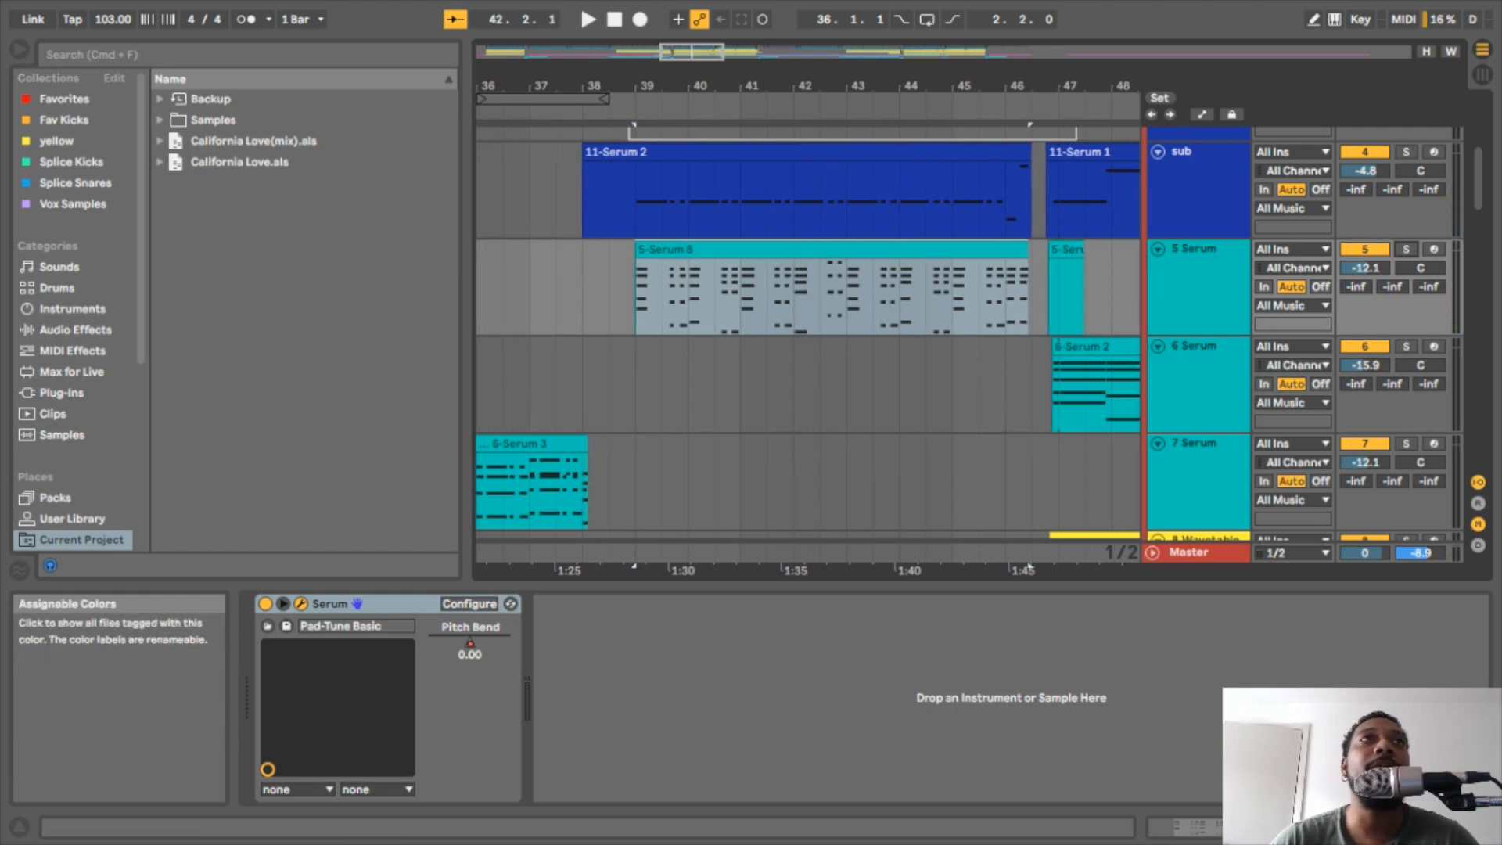
- Select the bar 39 drum clip on the Full Lotus Kit track and show the Kick 2 chain's plug-in window
scroll(806, 329, "up", 5)
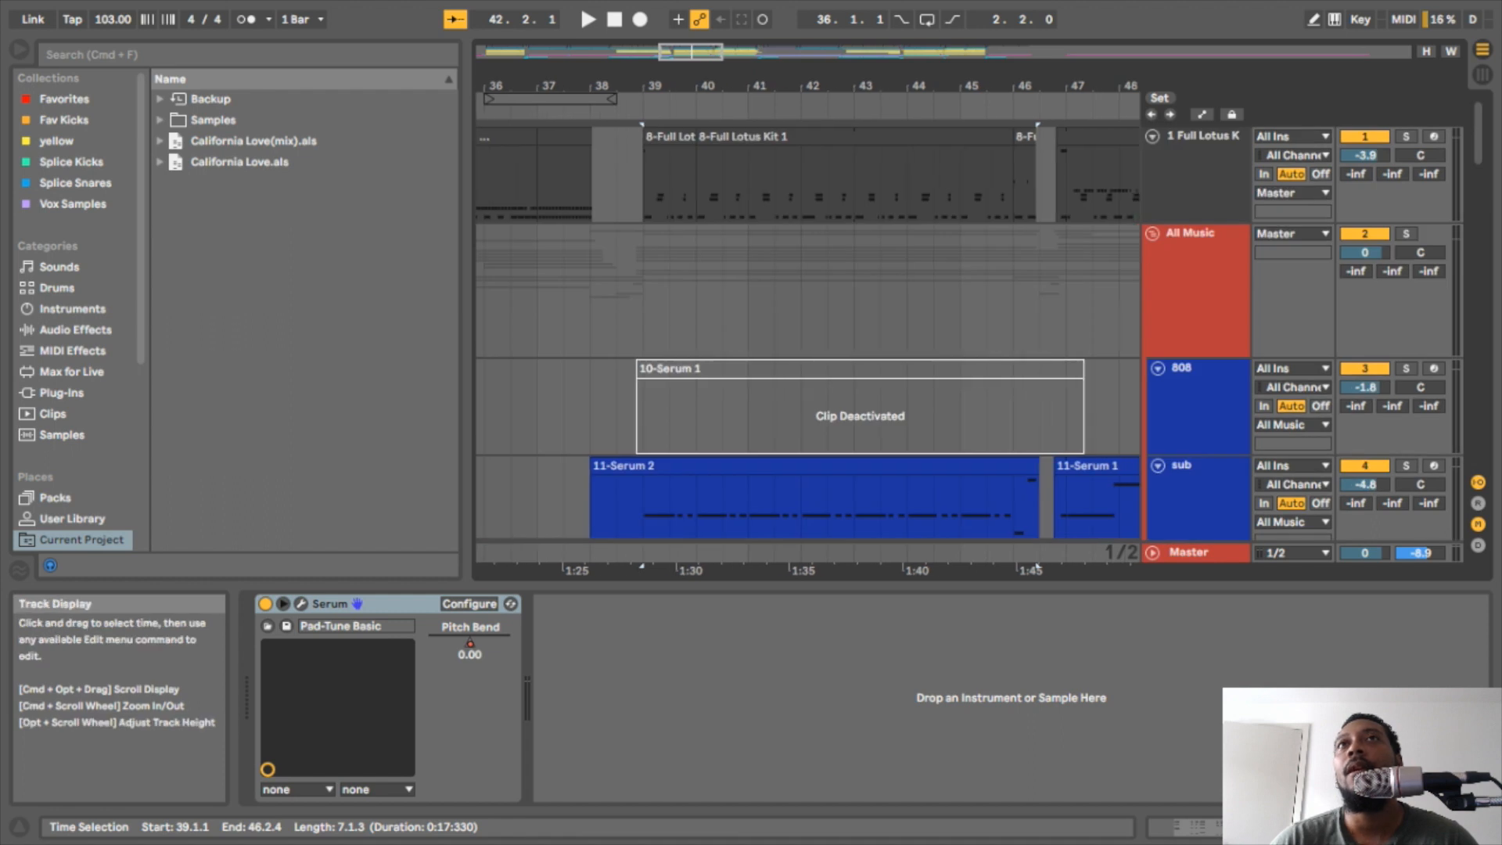
left_click(680, 180)
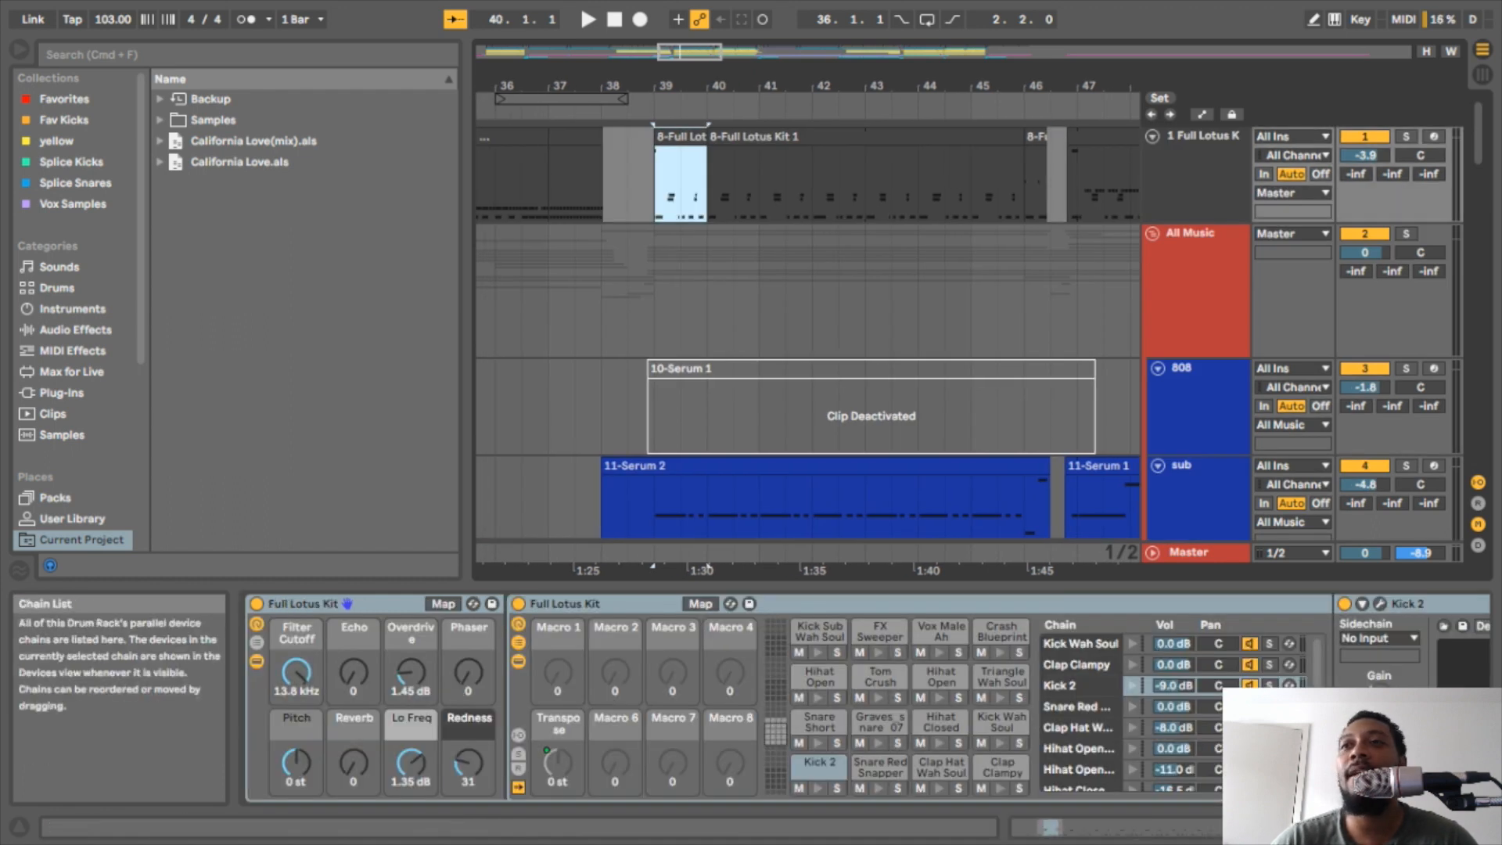
left_click(1072, 685)
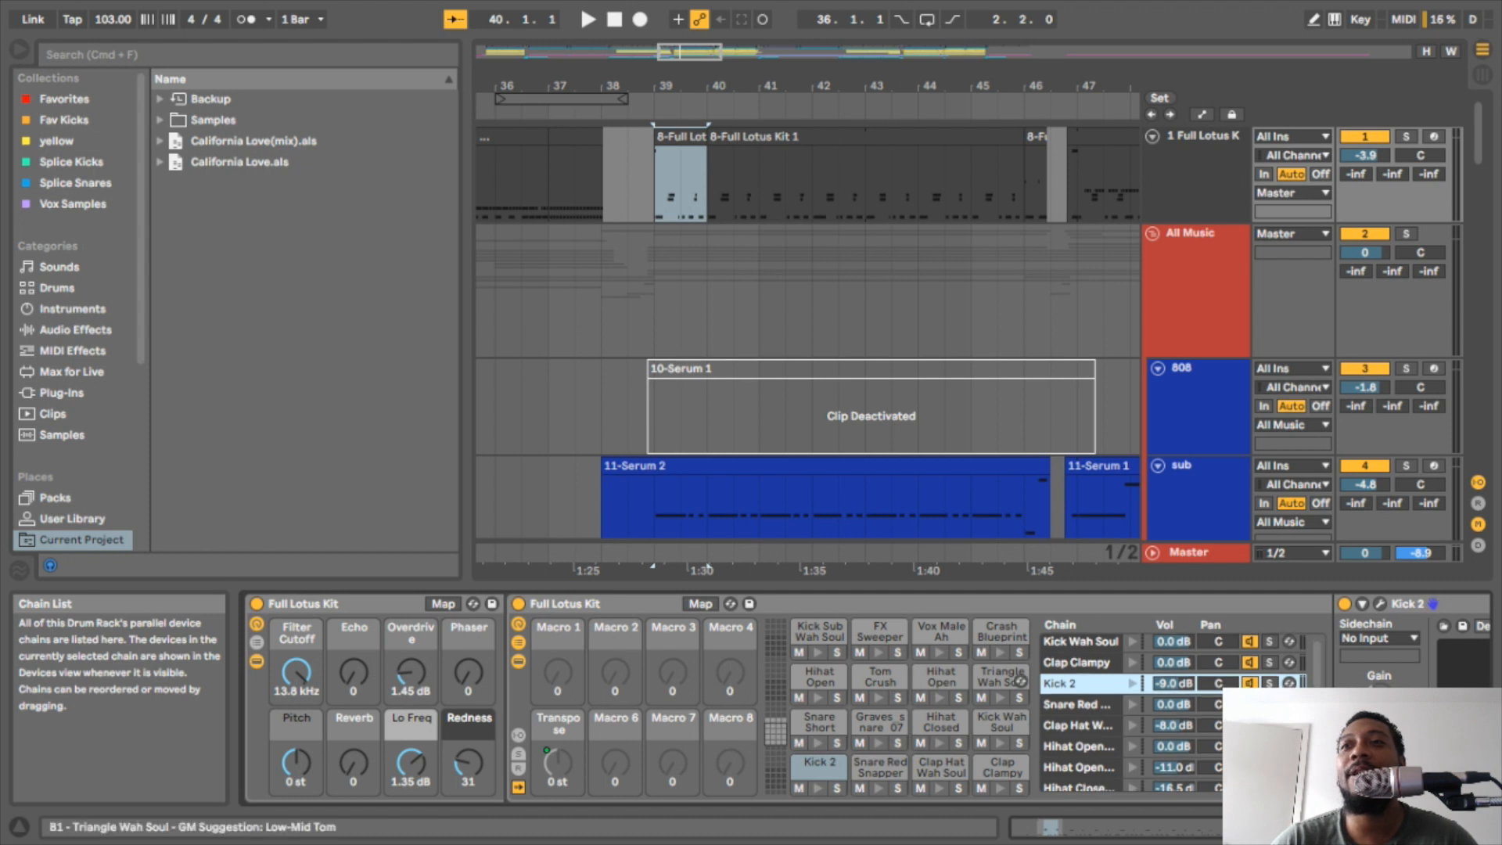
scroll(783, 680, "right", 5)
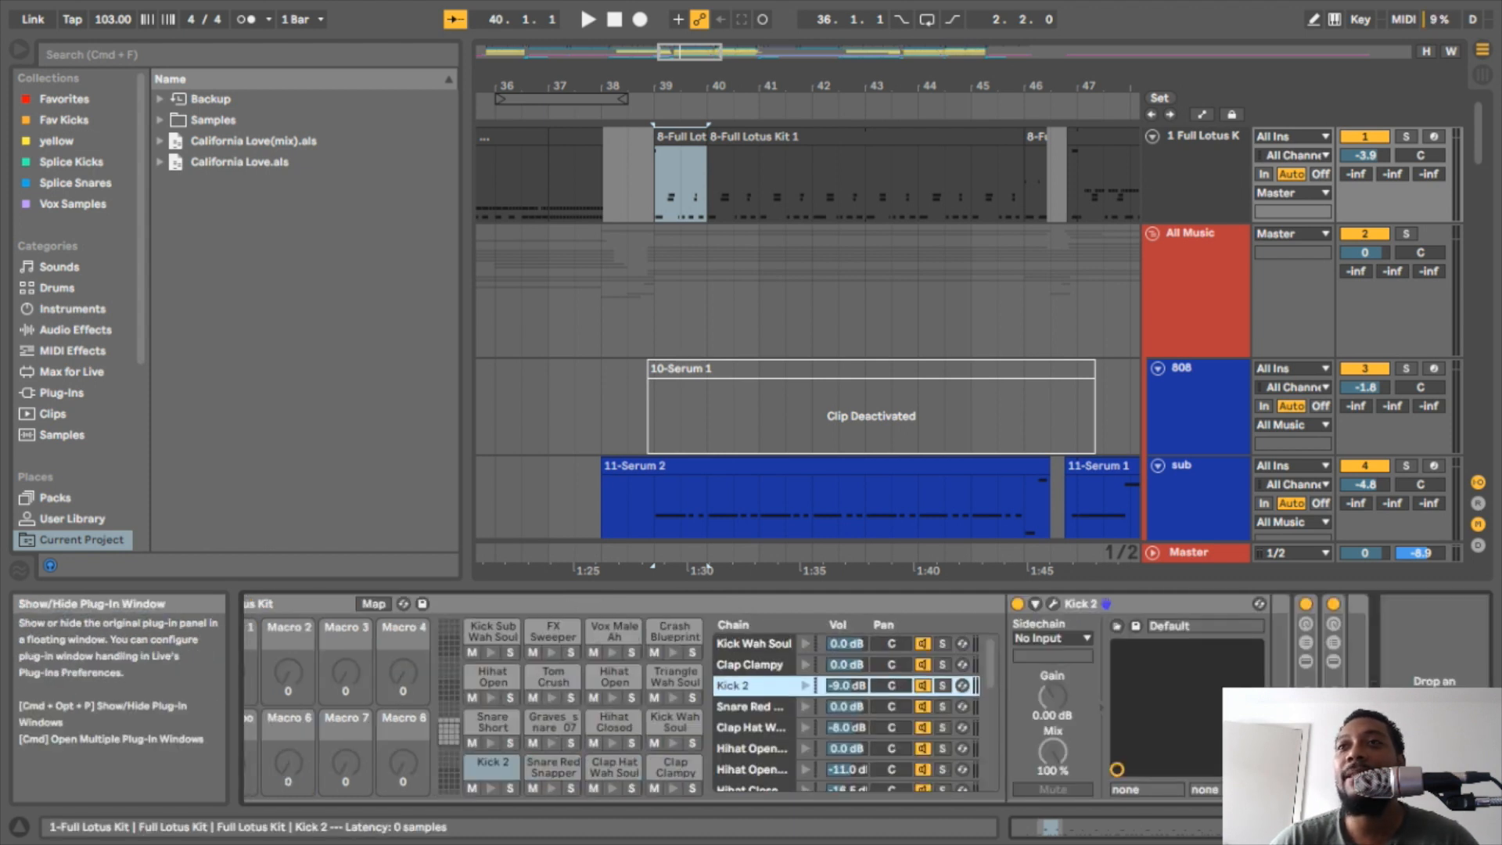
left_click(1053, 603)
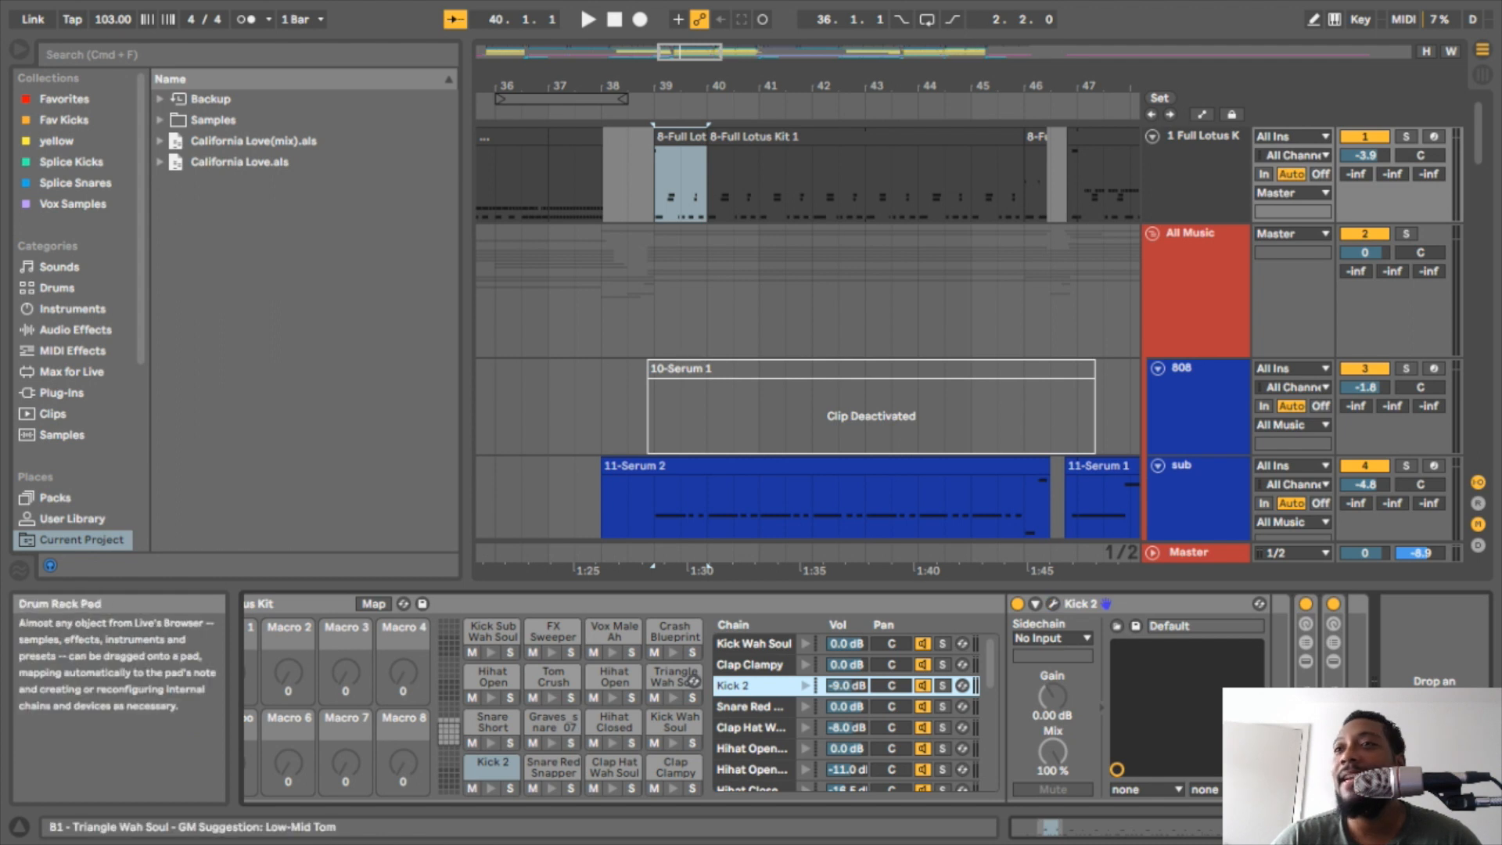
- Select the Snare Short pad in the Full Lotus Kit drum rack and preview its sound
scroll(845, 704, "down", 1)
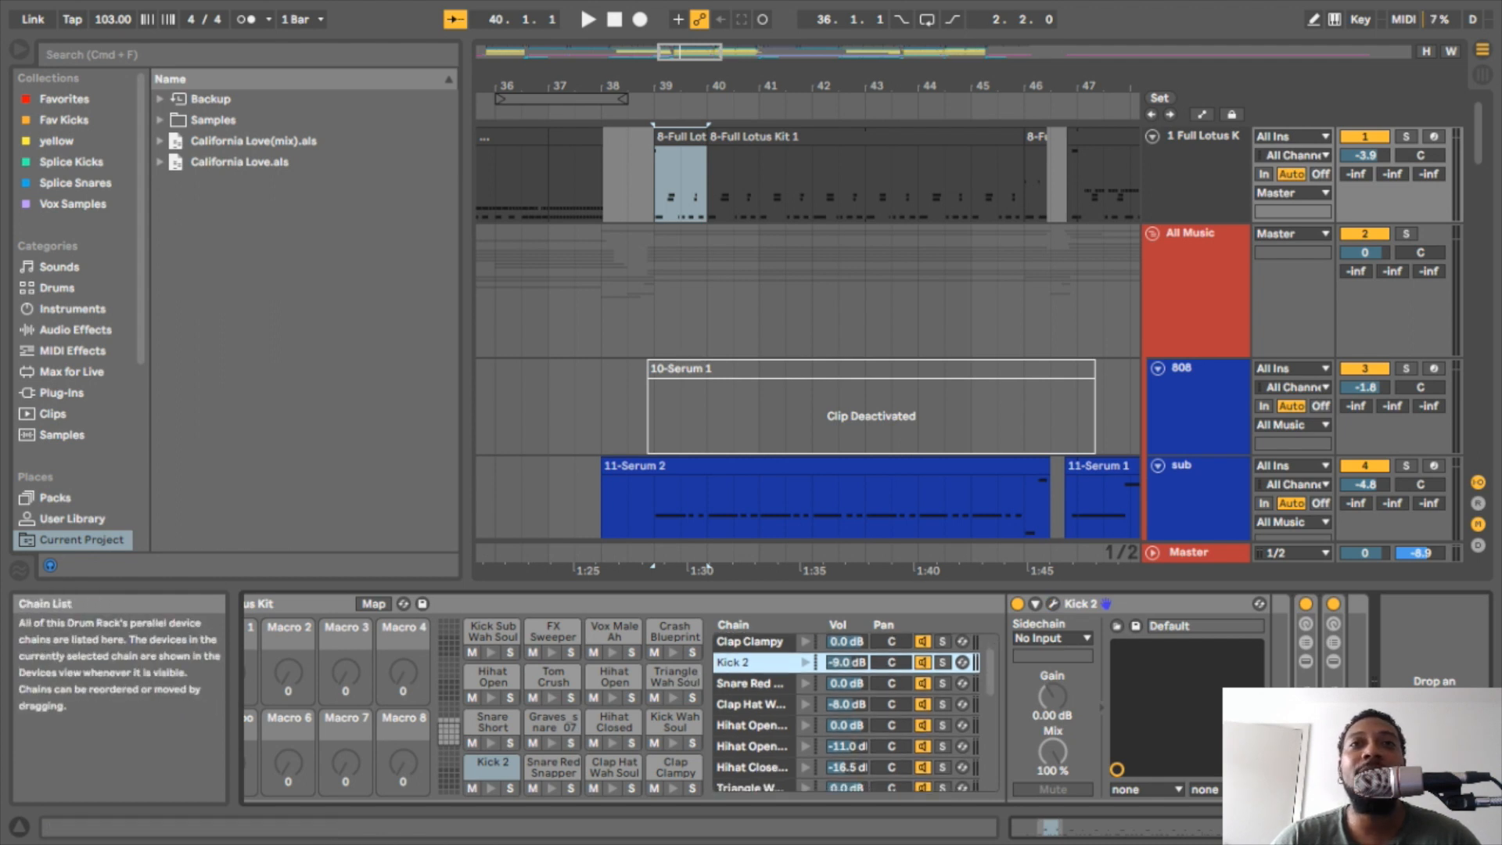
scroll(845, 704, "left", 2)
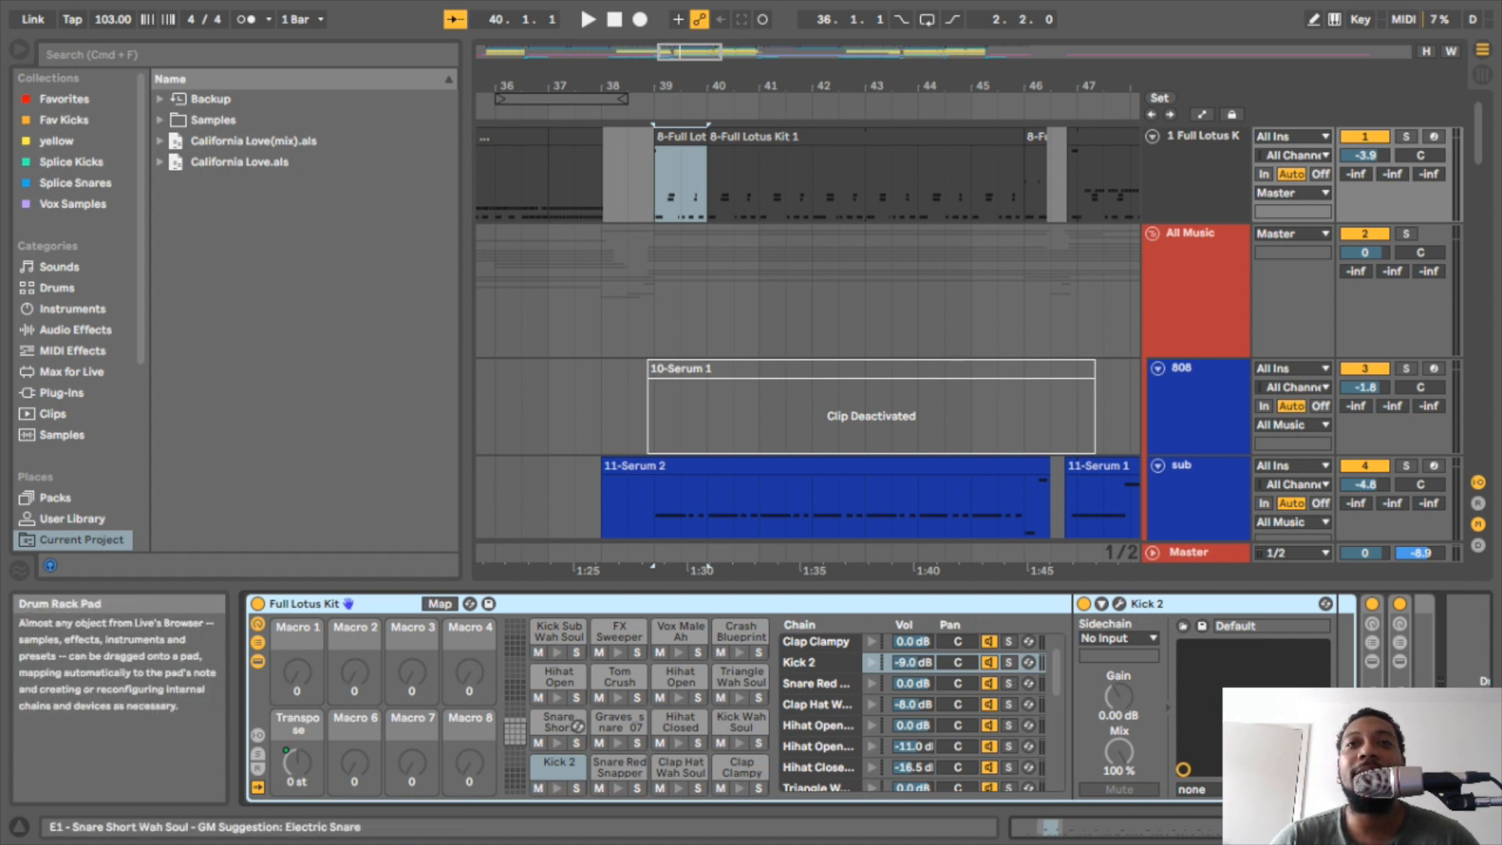
left_click(559, 721)
left_click(557, 744)
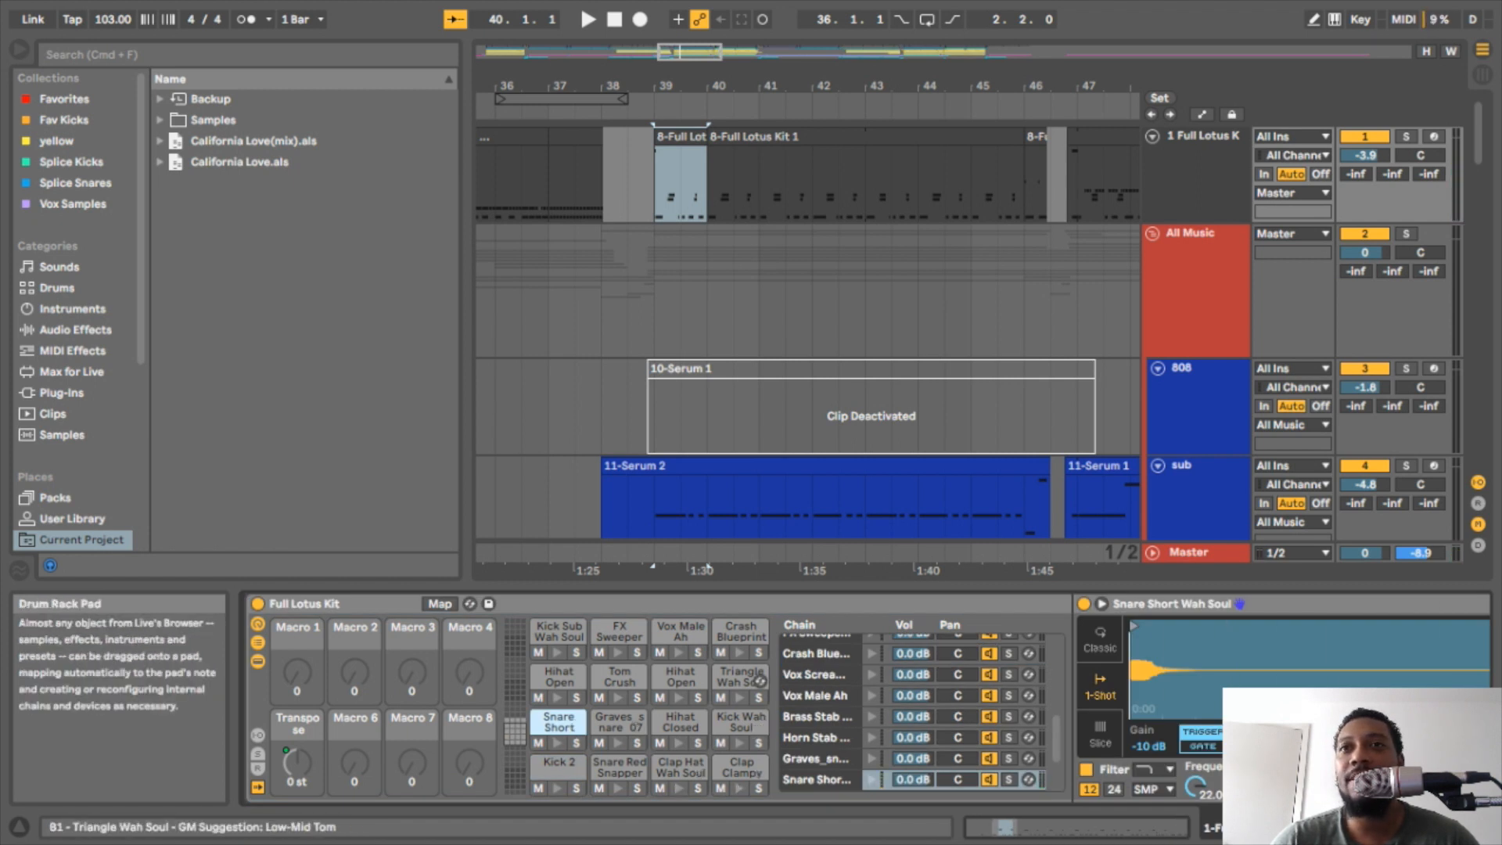
- Preview further drum rack pads, including Hihat Open, Hihat Closed, Clap Clampy, Clap Hat Wah Soul, Graves_snare_07 and Kick 2
left_click(739, 652)
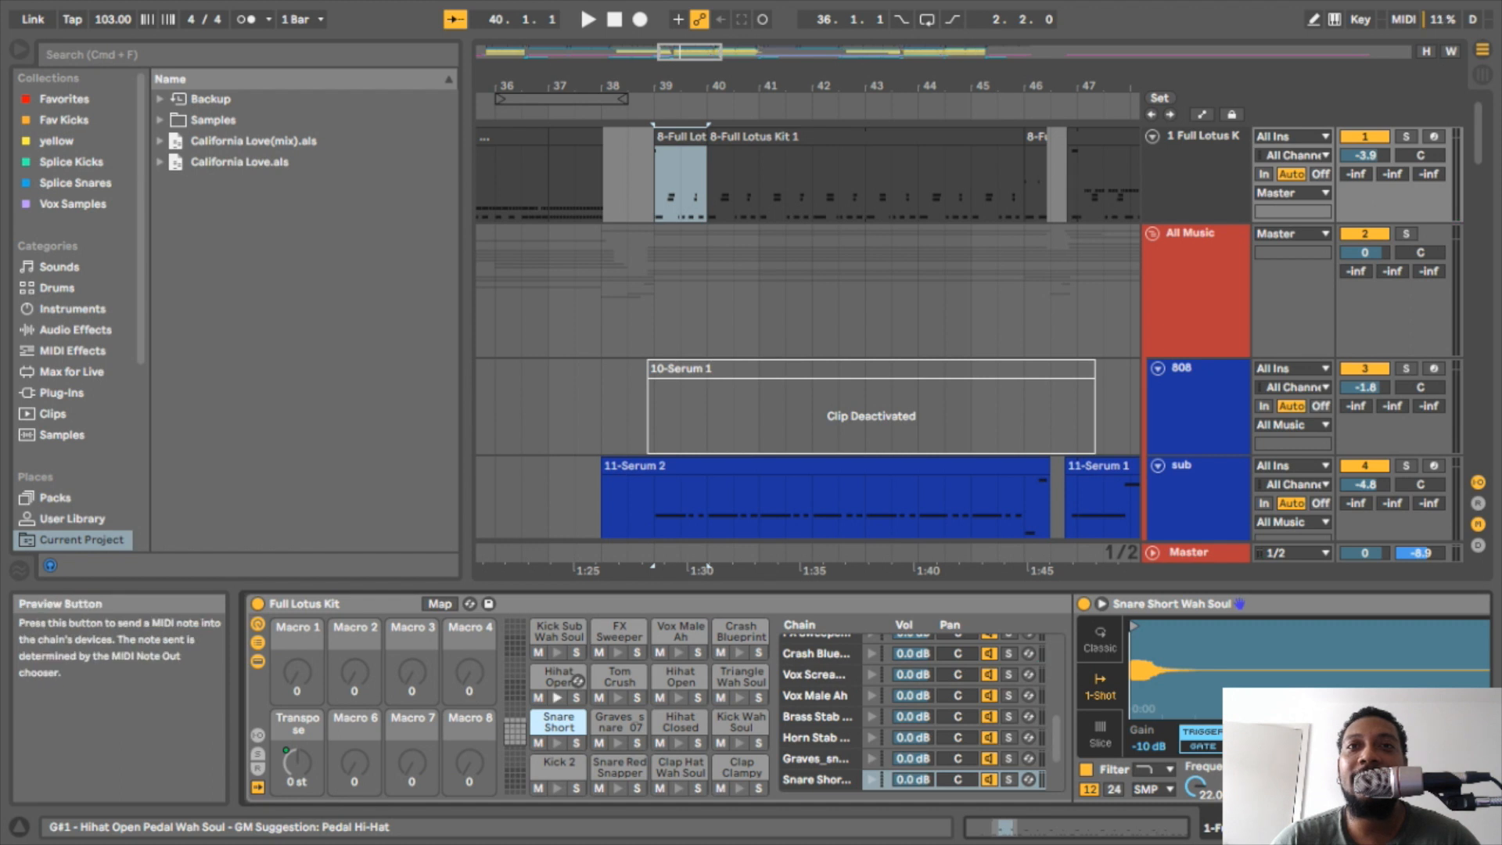
left_click(577, 680)
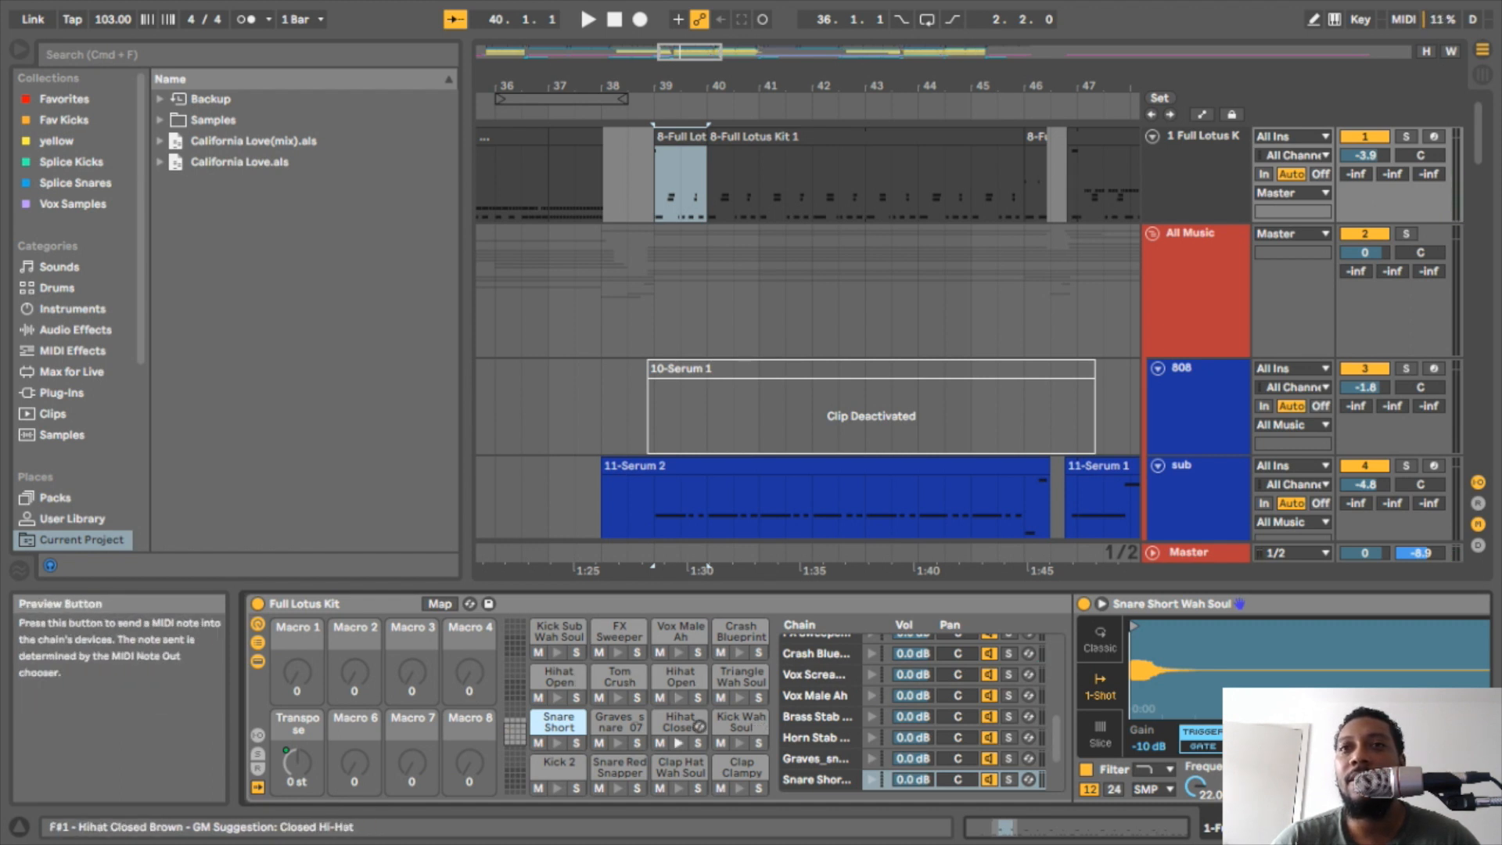
left_click(679, 742)
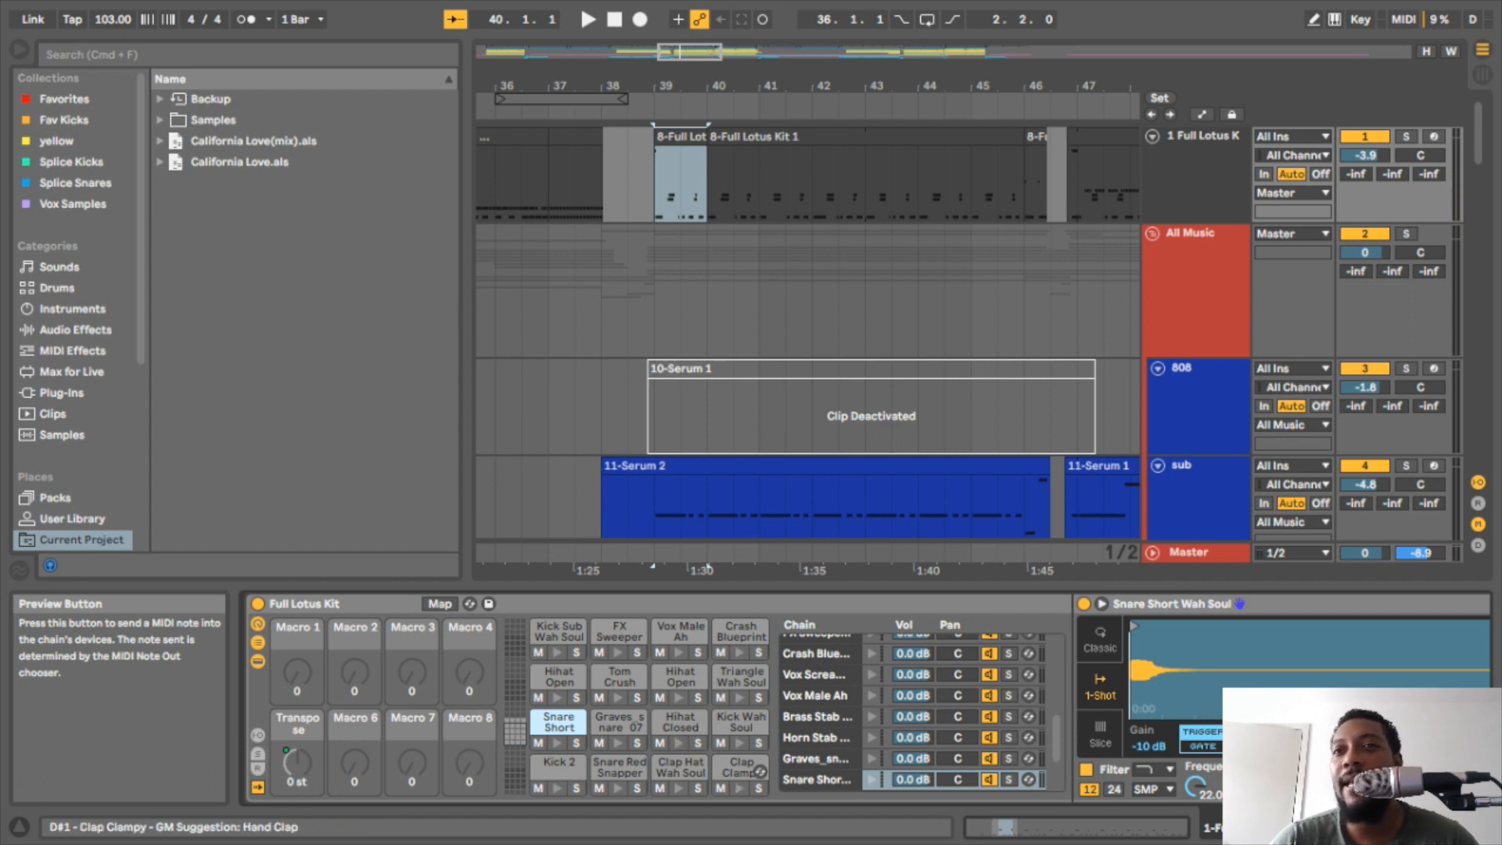
left_click(740, 788)
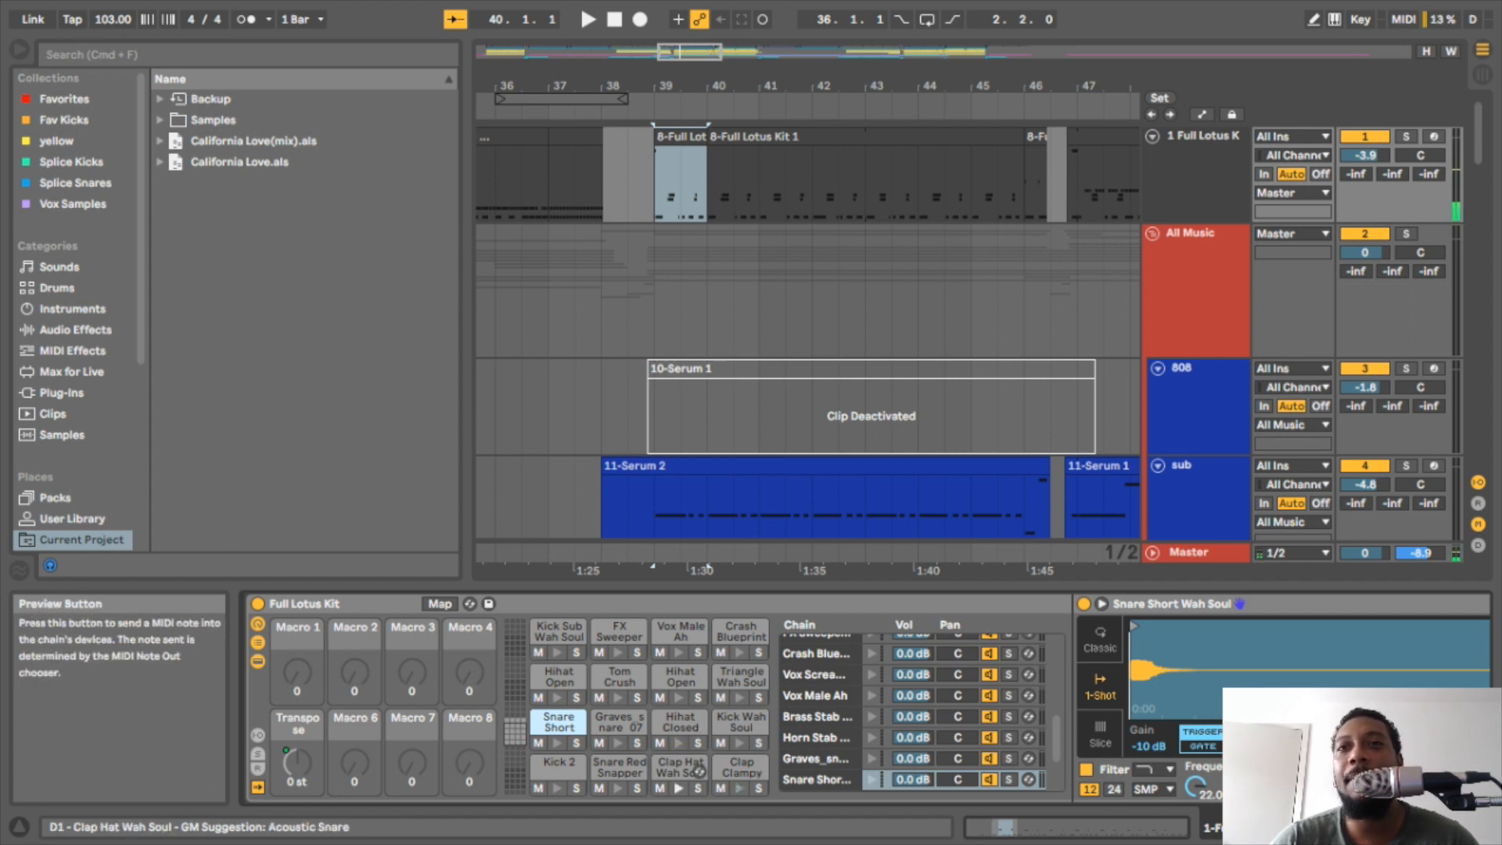
left_click(678, 788)
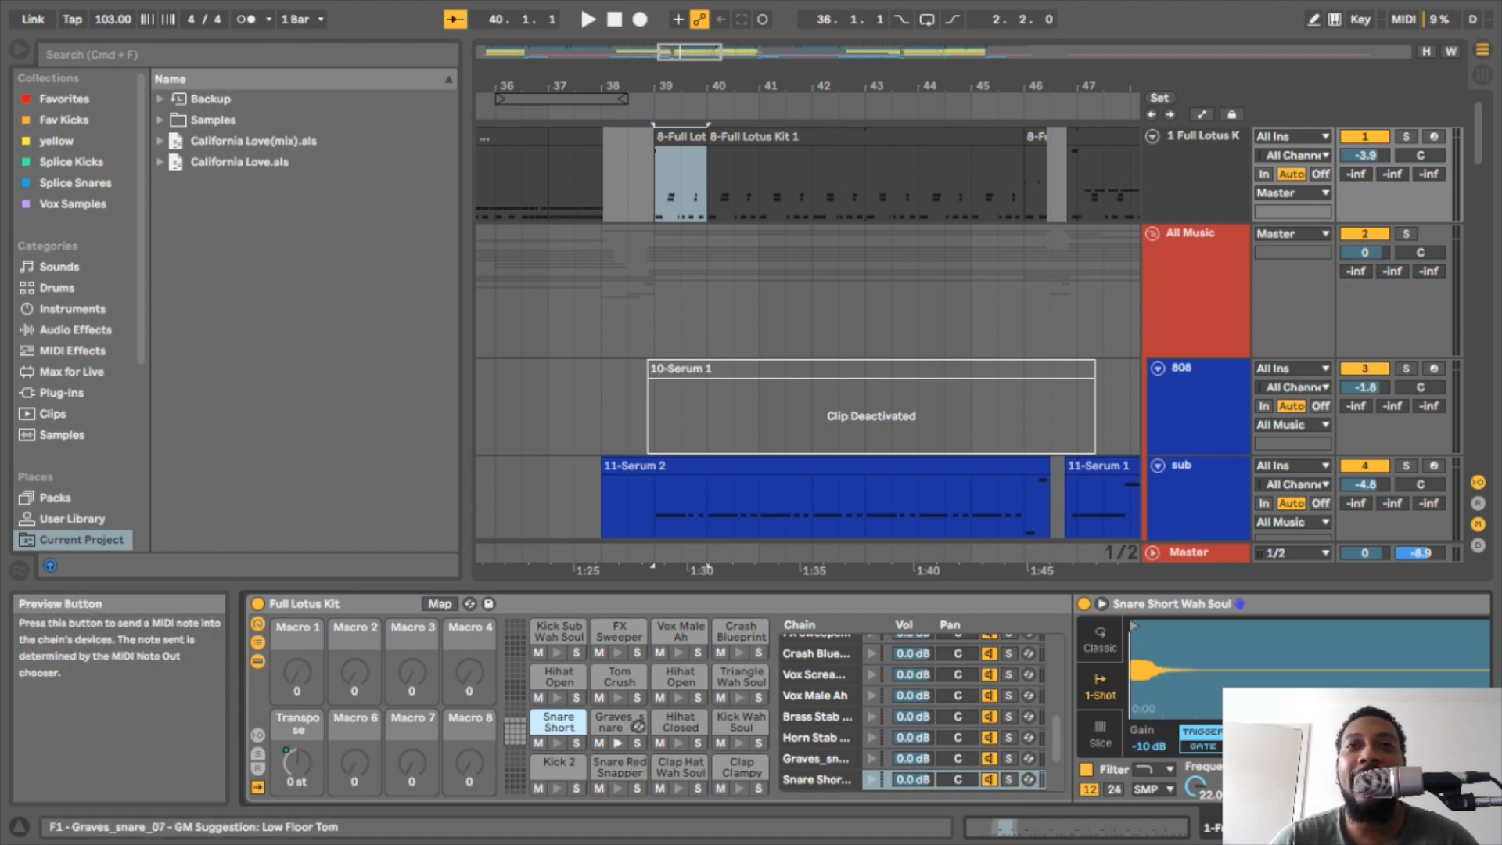
left_click(618, 743)
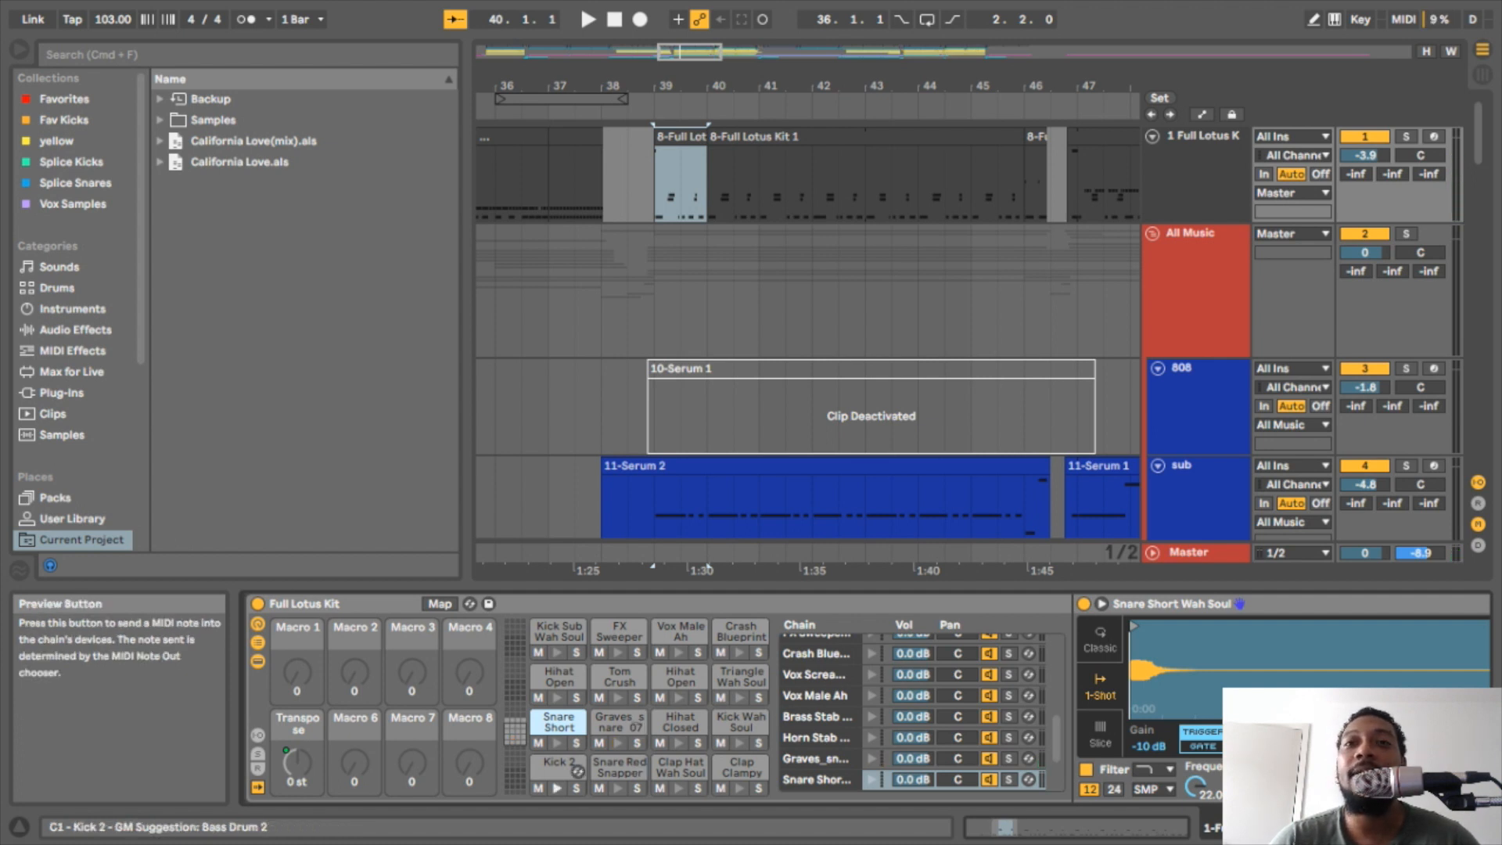
left_click(557, 787)
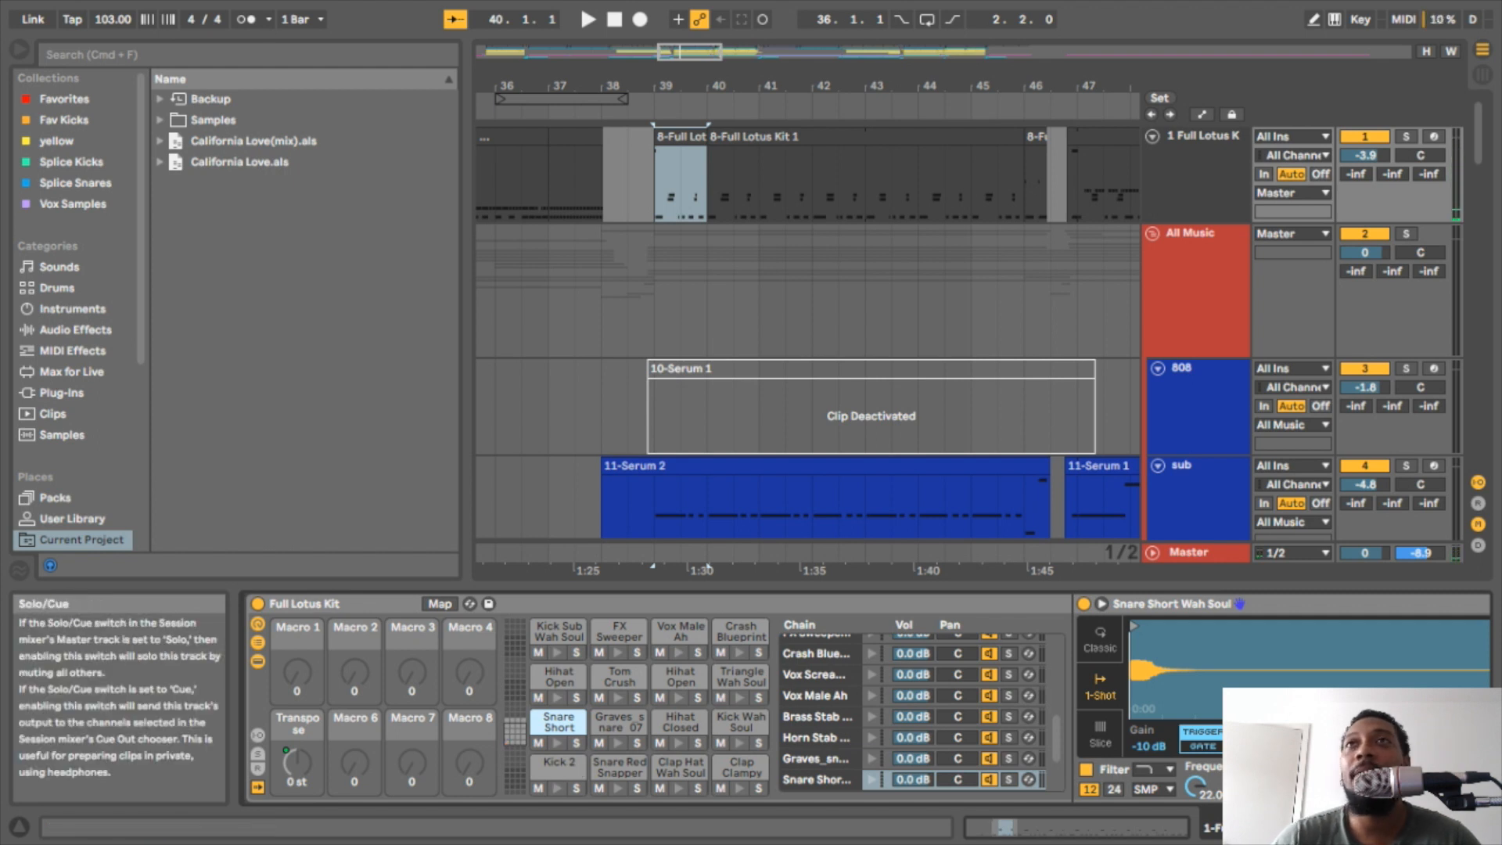
- Play all tracks from bar 39, stop the playback and examine how the drum, sub and 5 Serum notes align in bars 39 and 40
key("space")
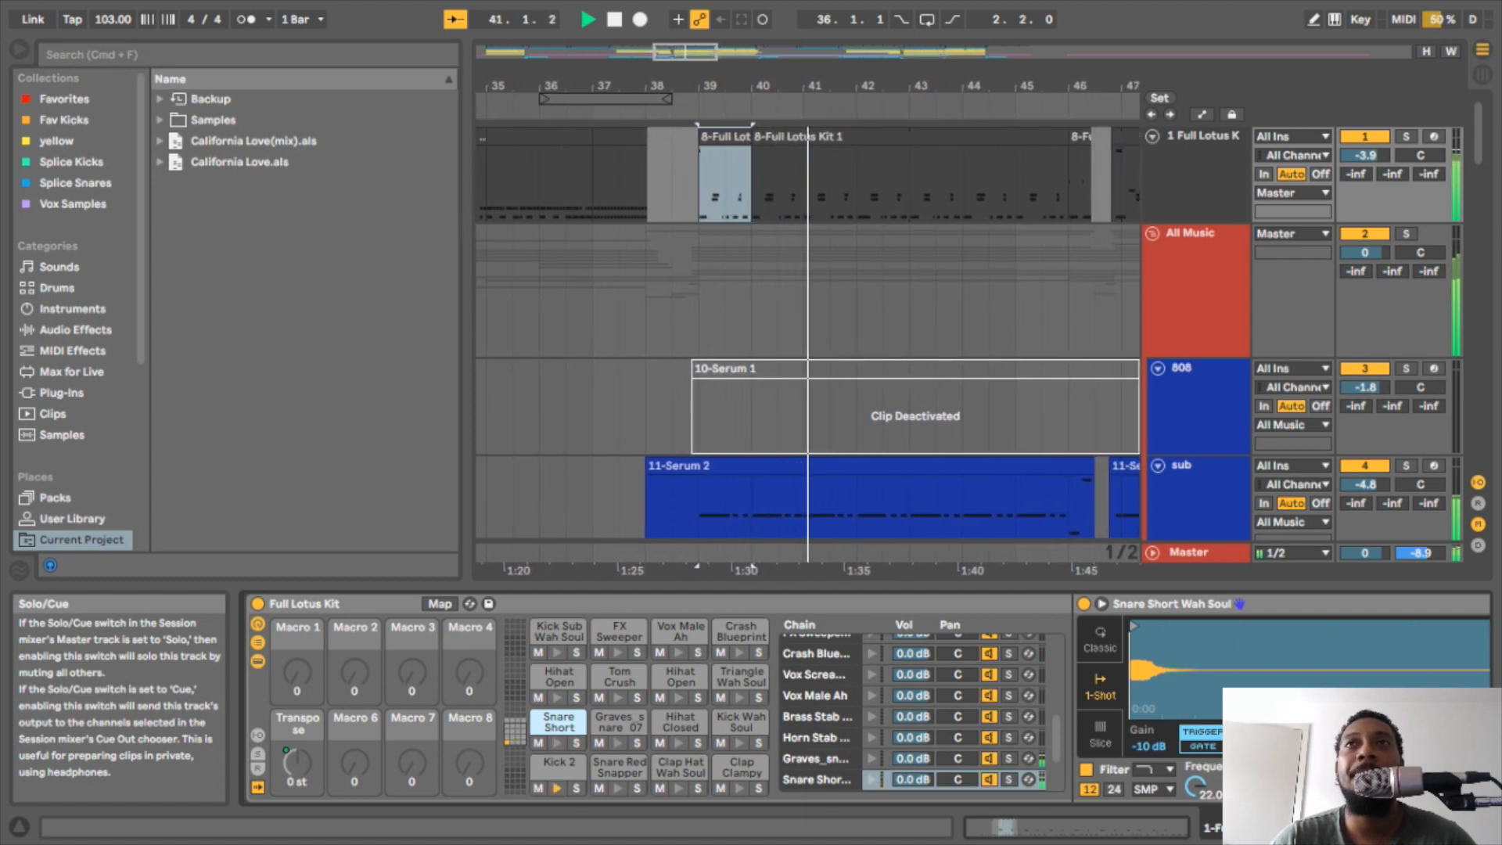
key("space")
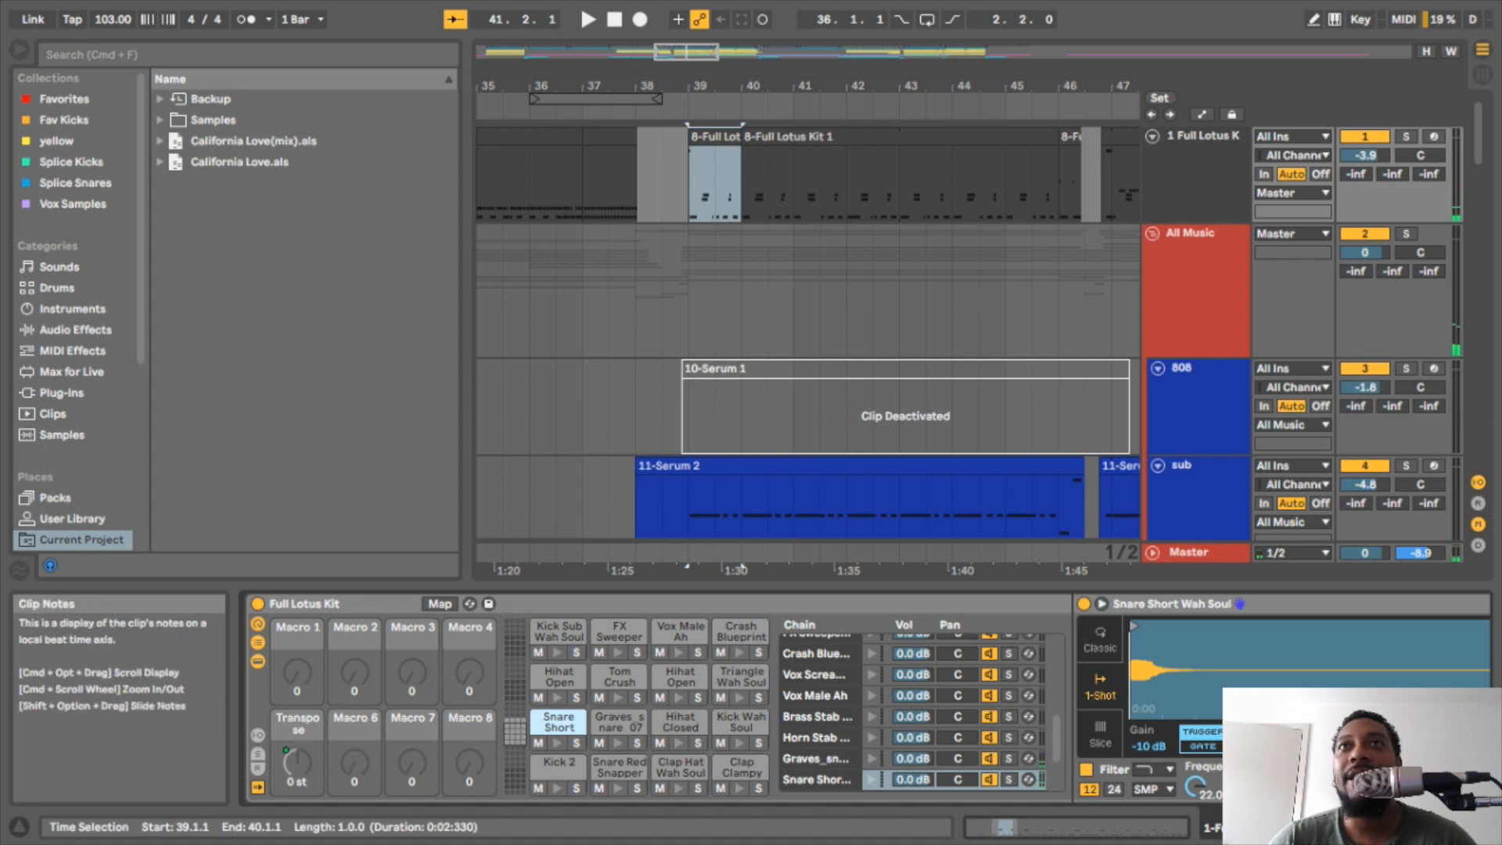
scroll(805, 328, "down", 2)
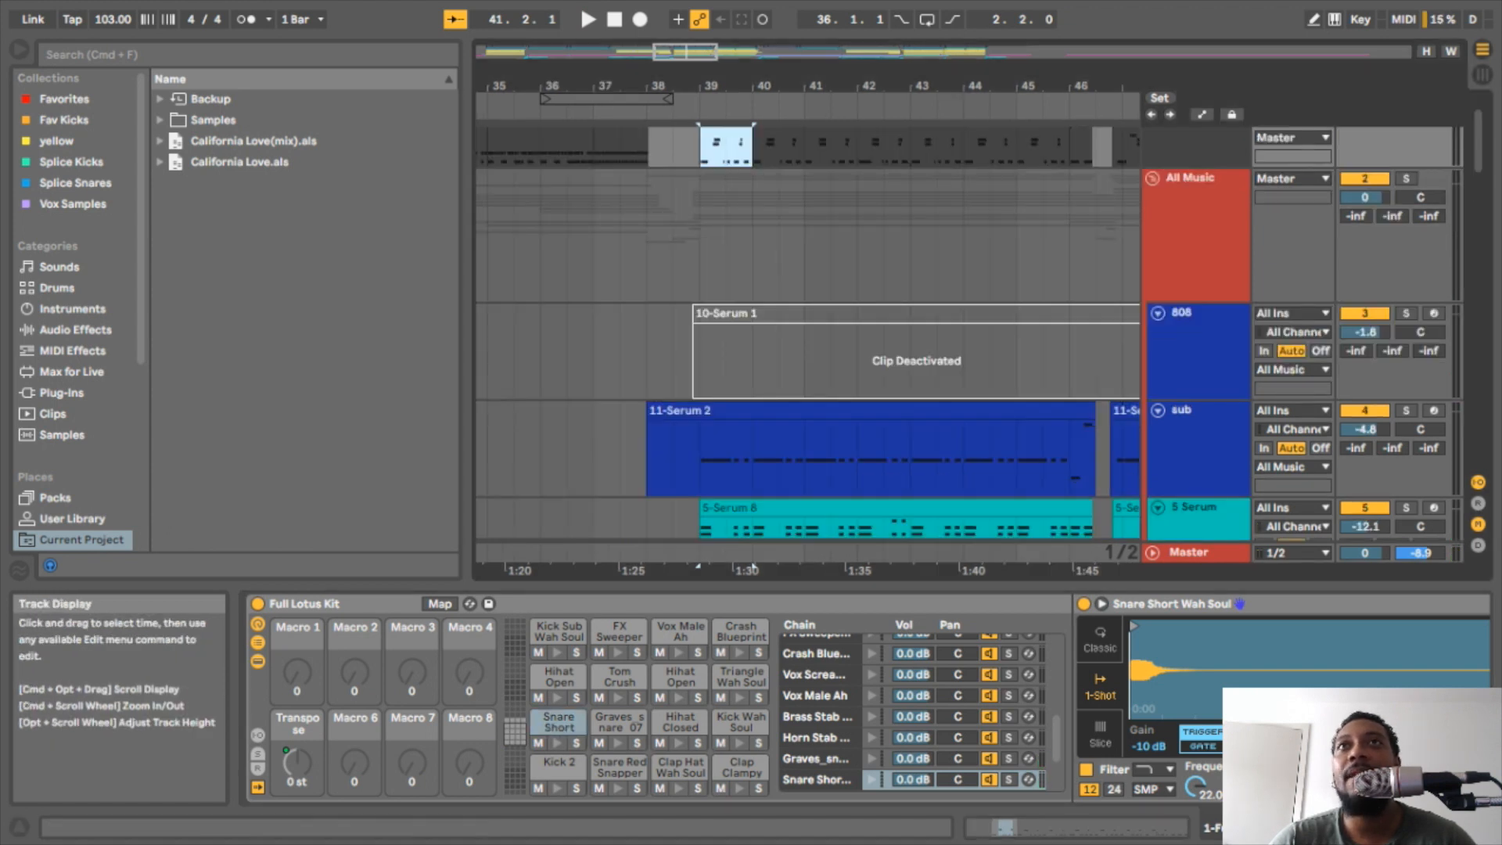
left_click_drag(745, 565, 774, 618)
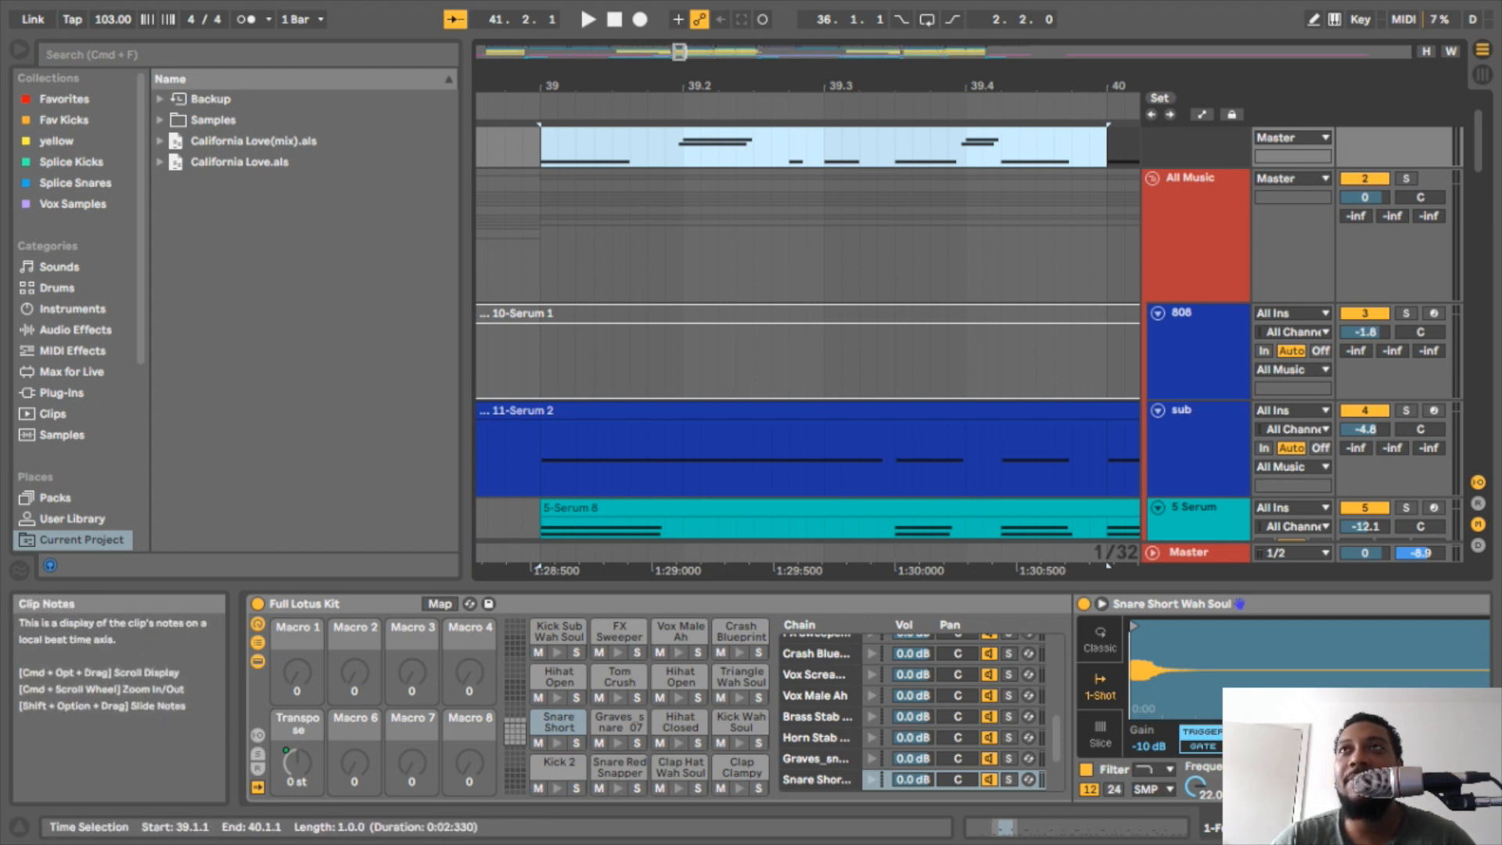
scroll(806, 329, "right", 3)
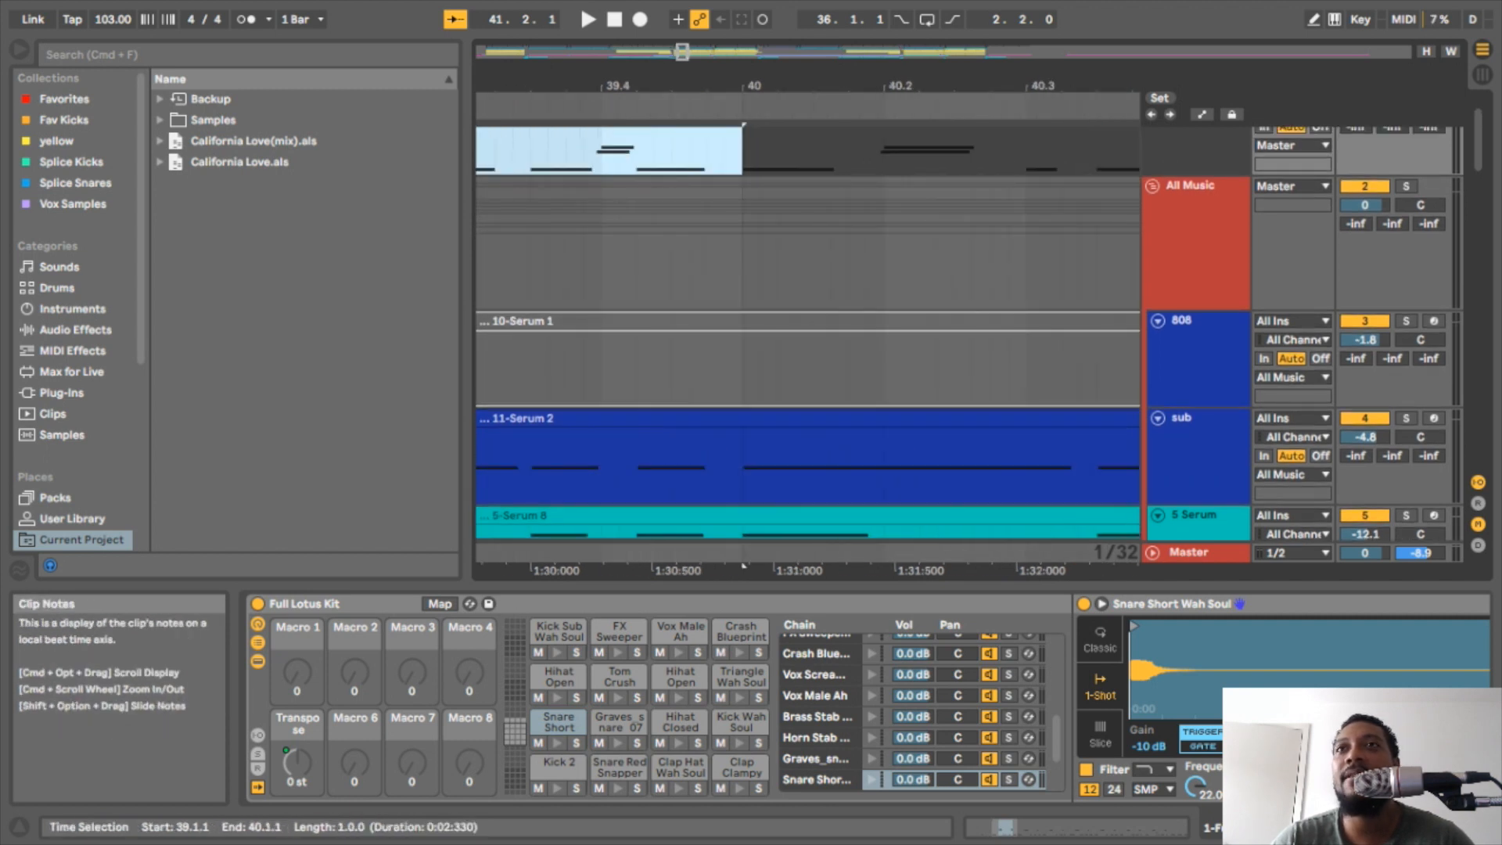
- Examine how the sub notes and 5 Serum chords line up across bars 39 to 41
scroll(806, 360, "right", 3)
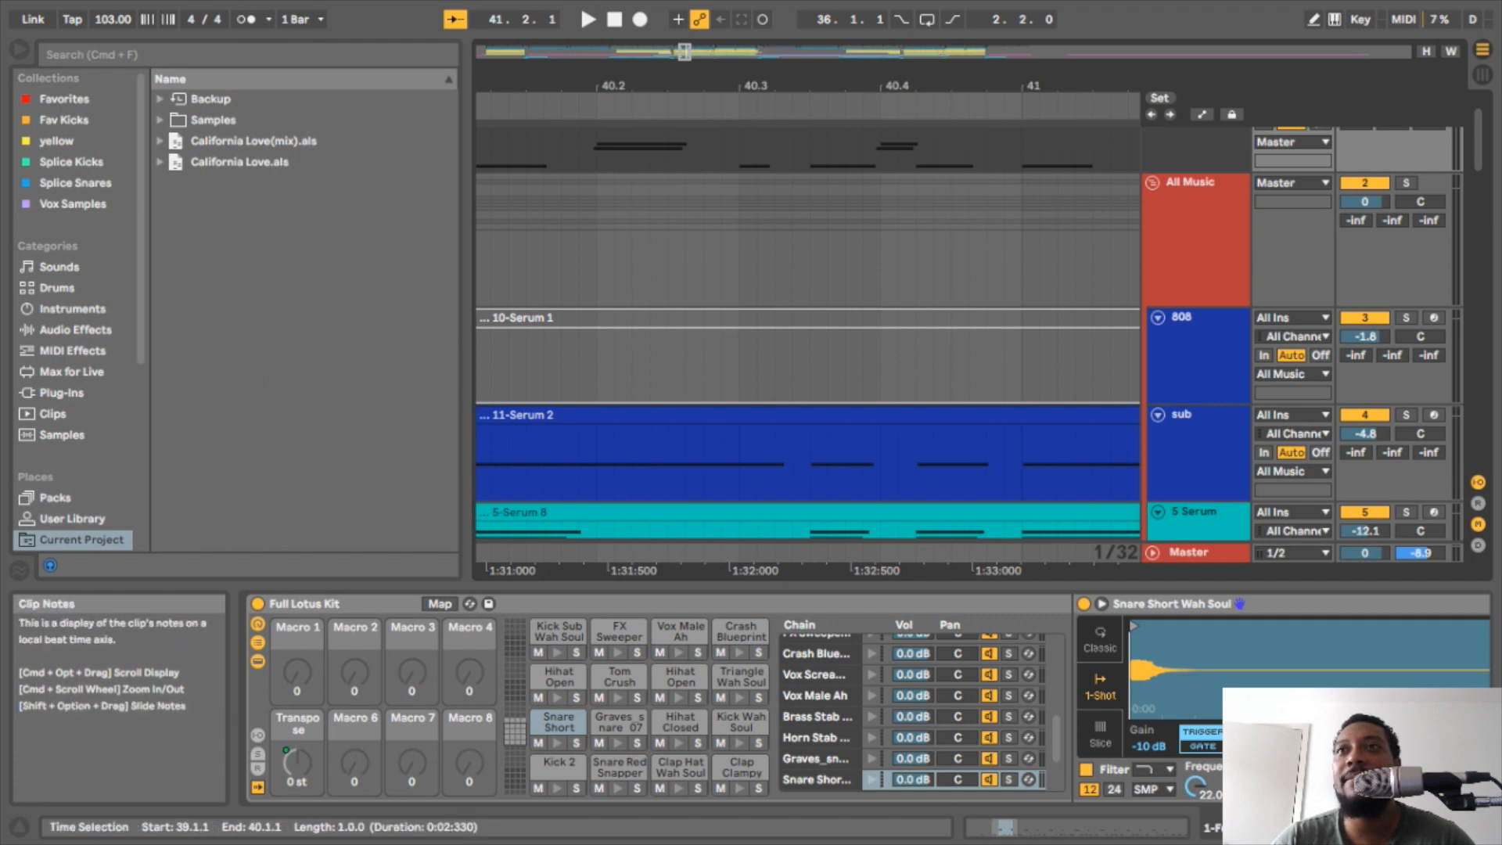
scroll(806, 352, "down", 3)
scroll(806, 352, "down", 1)
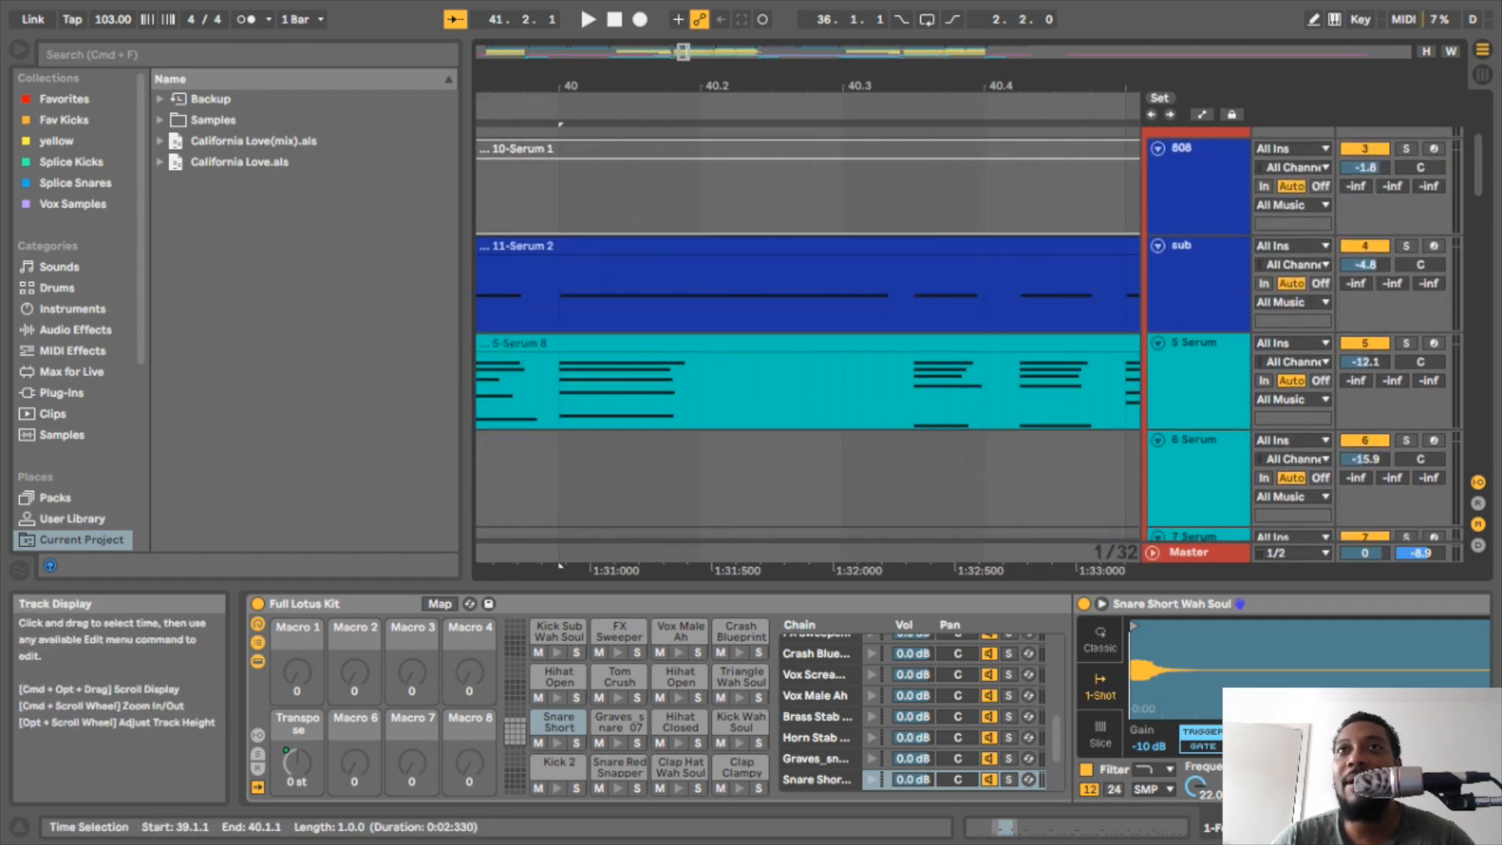
scroll(806, 352, "left", 5)
scroll(805, 251, "left", 1)
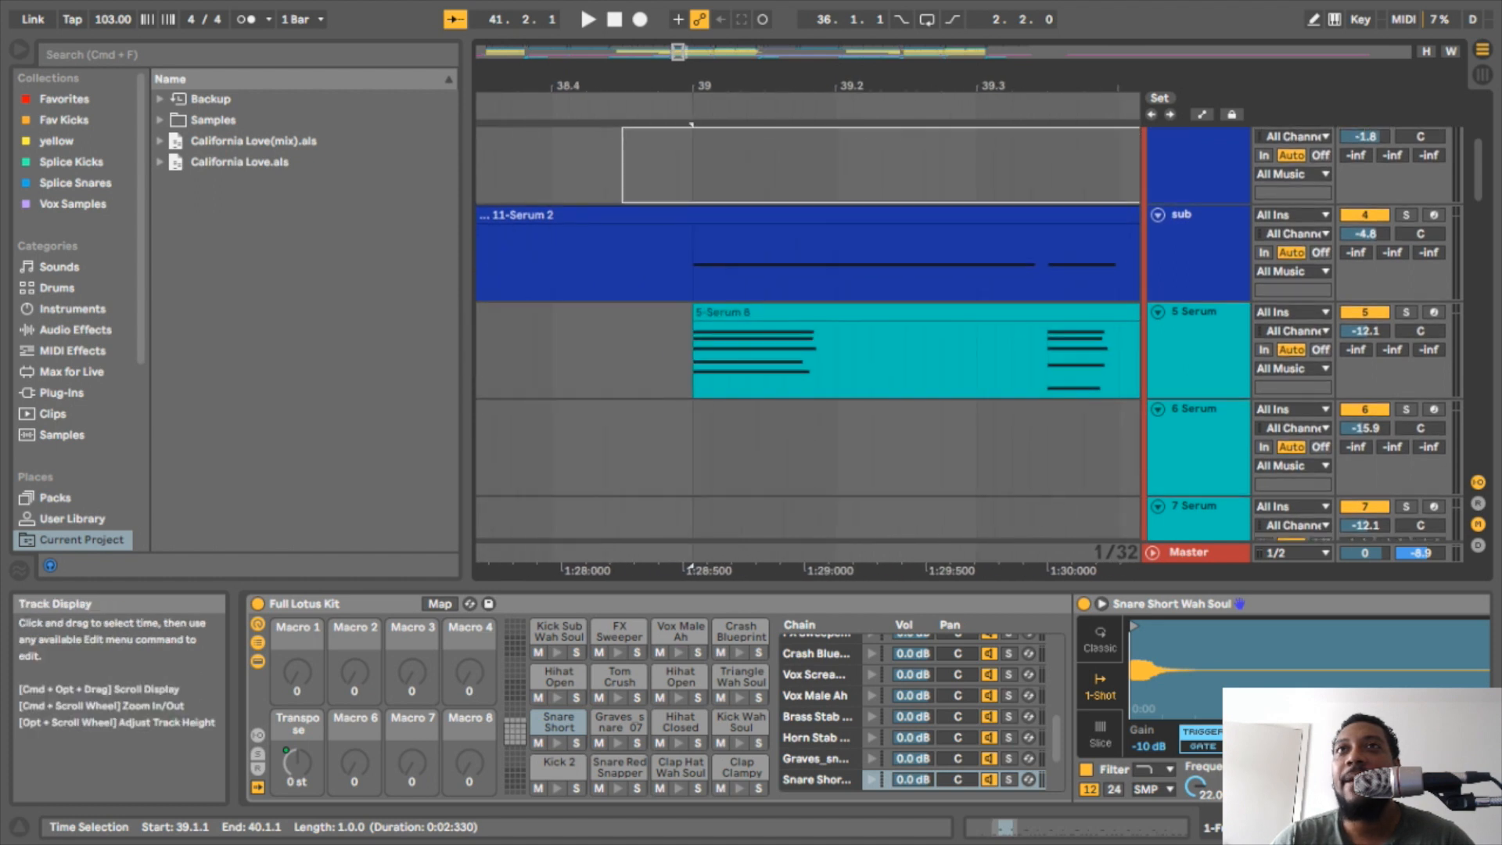
left_click(744, 352)
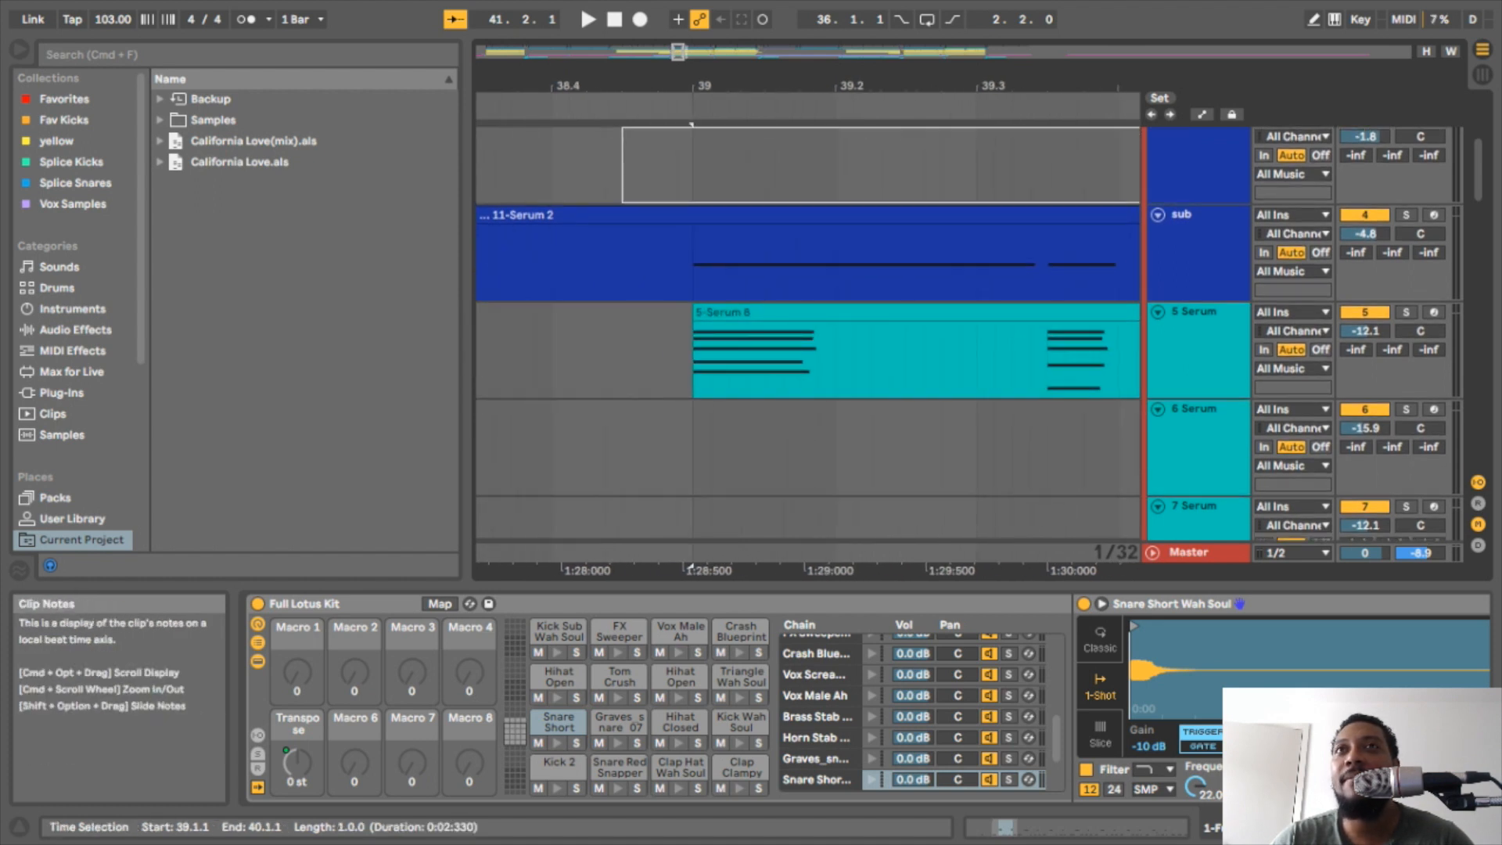
scroll(806, 328, "up", 3)
scroll(805, 329, "right", 3)
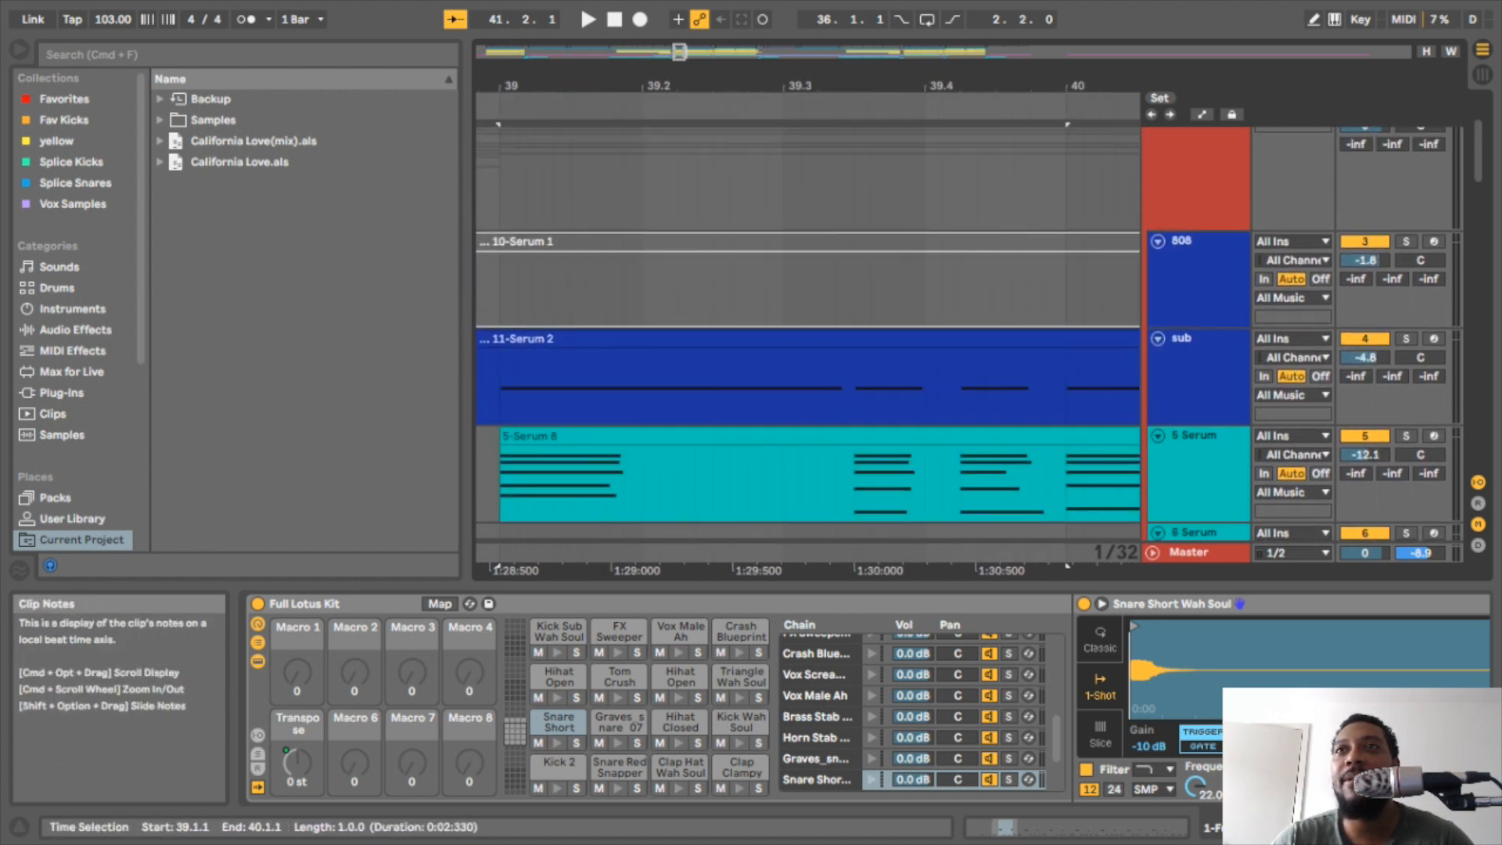
scroll(806, 328, "right", 4)
scroll(805, 329, "down", 1)
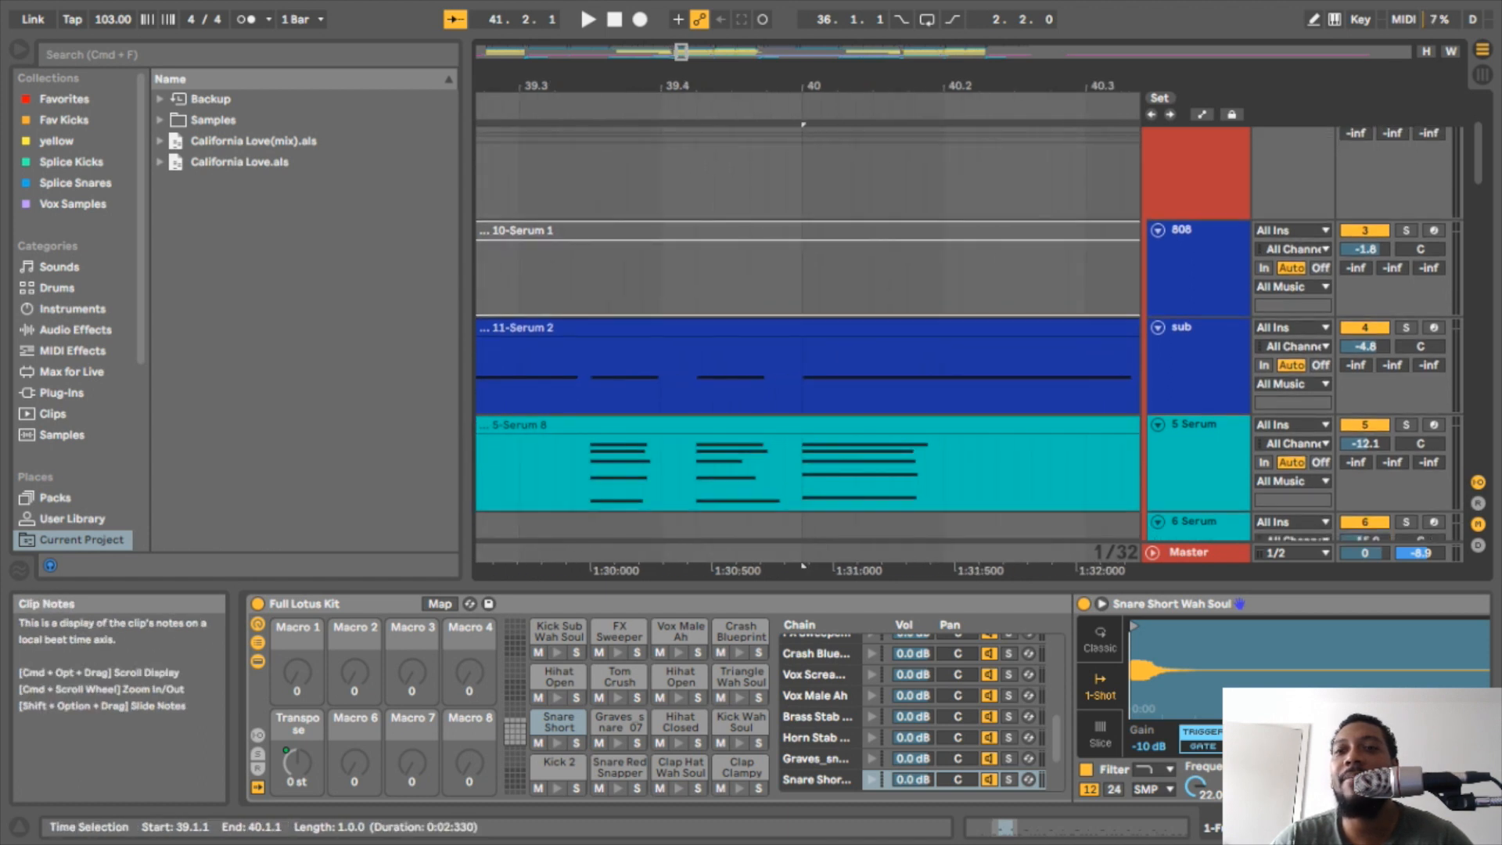
scroll(806, 328, "down", 5)
scroll(806, 328, "right", 4)
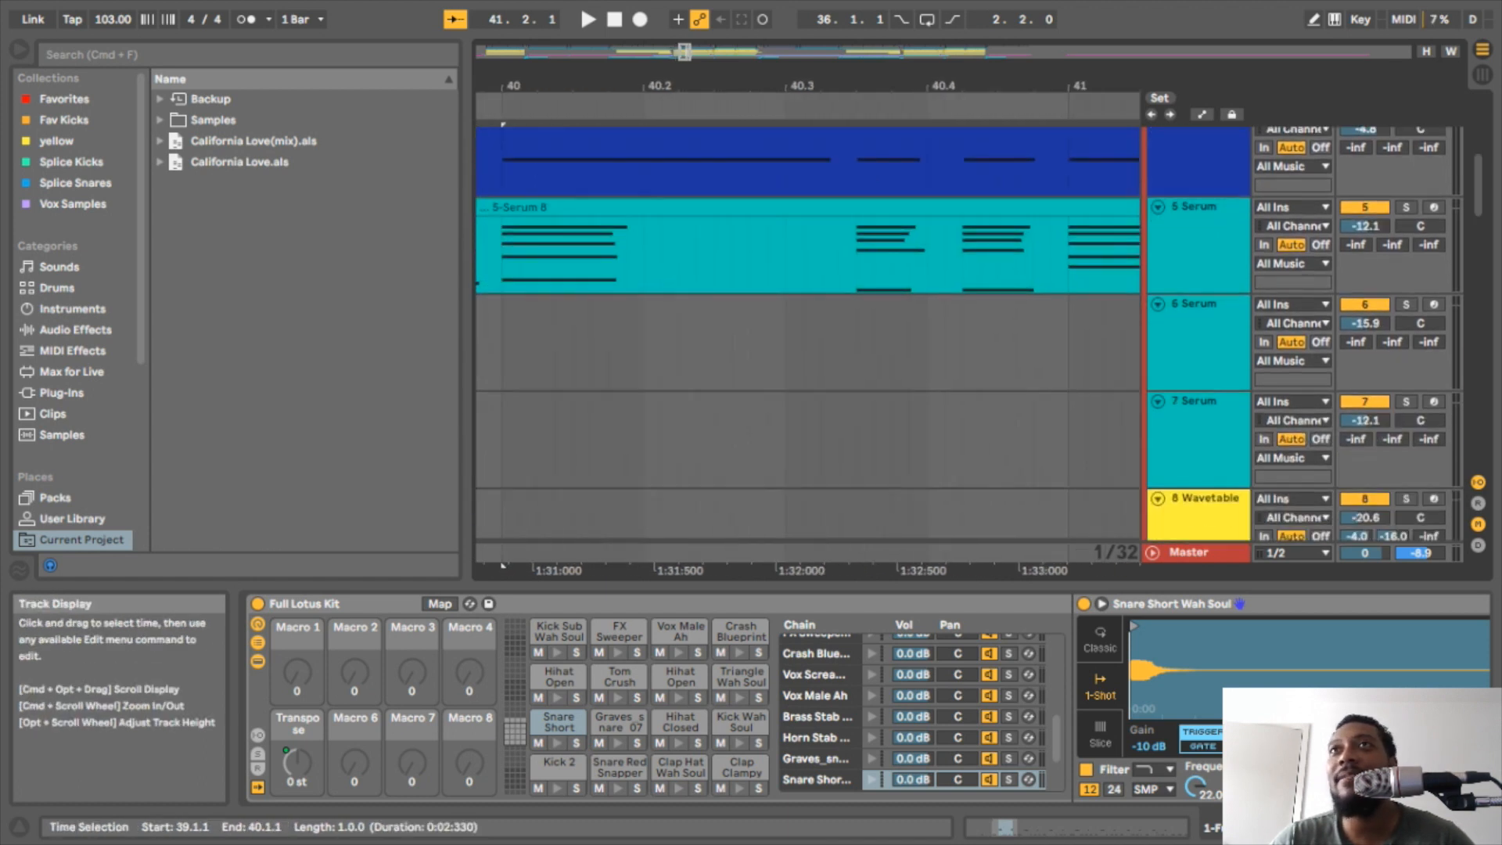
scroll(806, 328, "up", 2)
left_click_drag(883, 569, 883, 559)
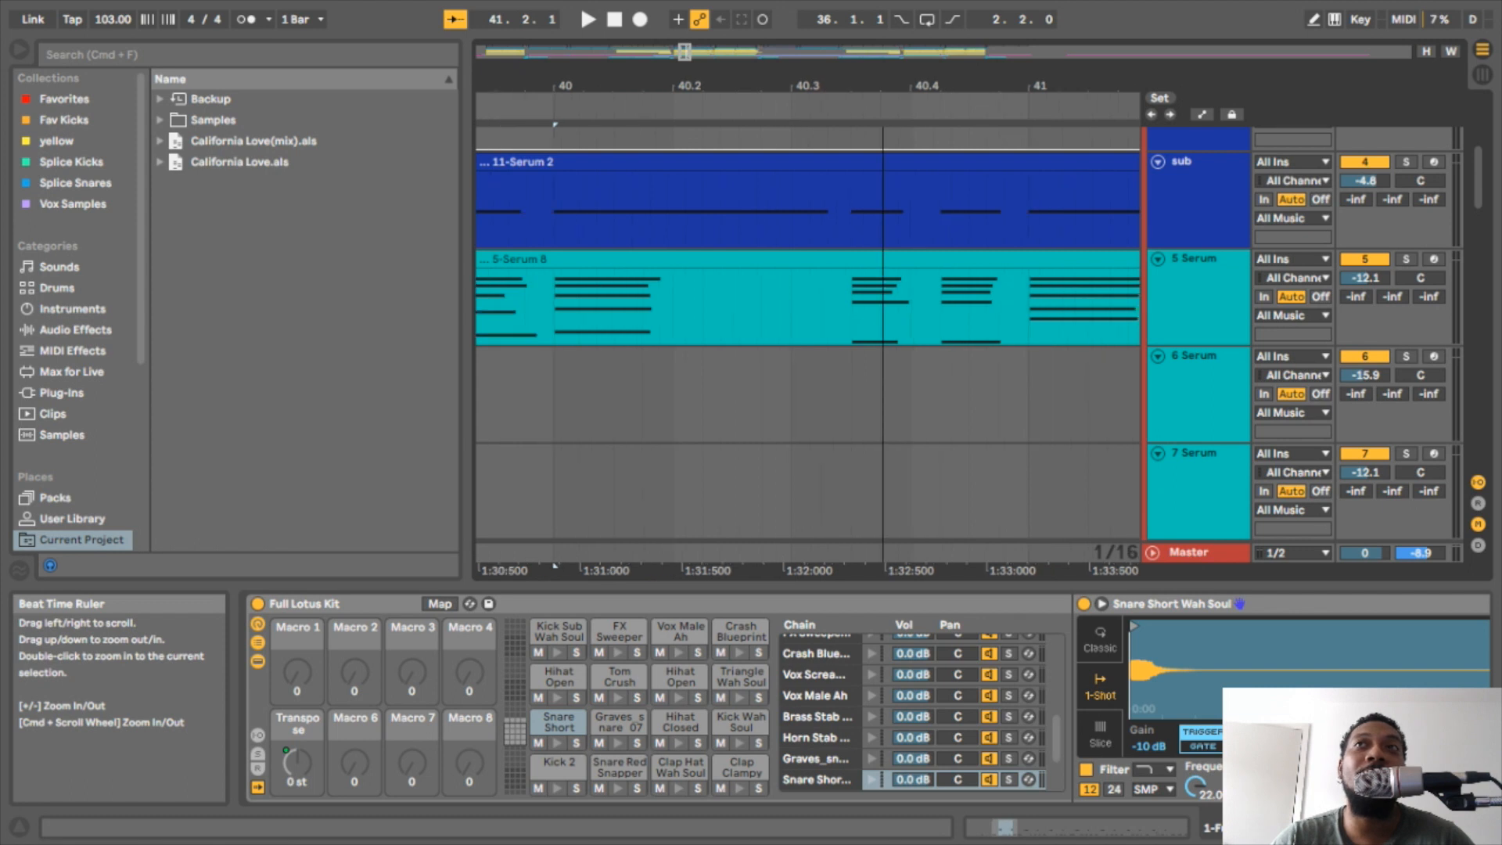
- Examine the sub, Serum and Wavetable clips around the section change near bars 46 and 47
left_click_drag(883, 85, 856, 44)
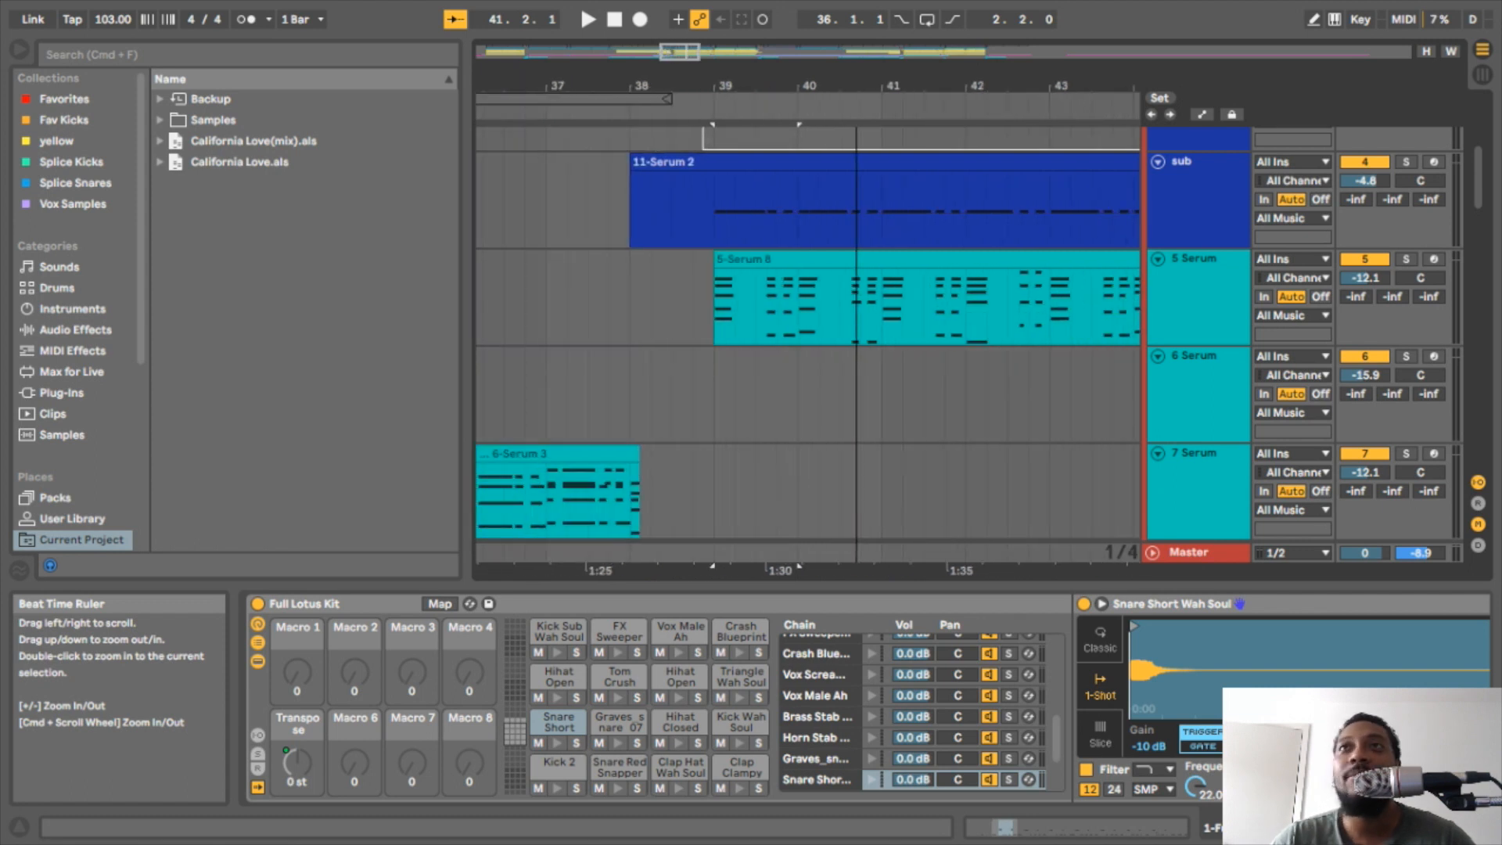
scroll(806, 328, "up", 2)
scroll(806, 328, "right", 5)
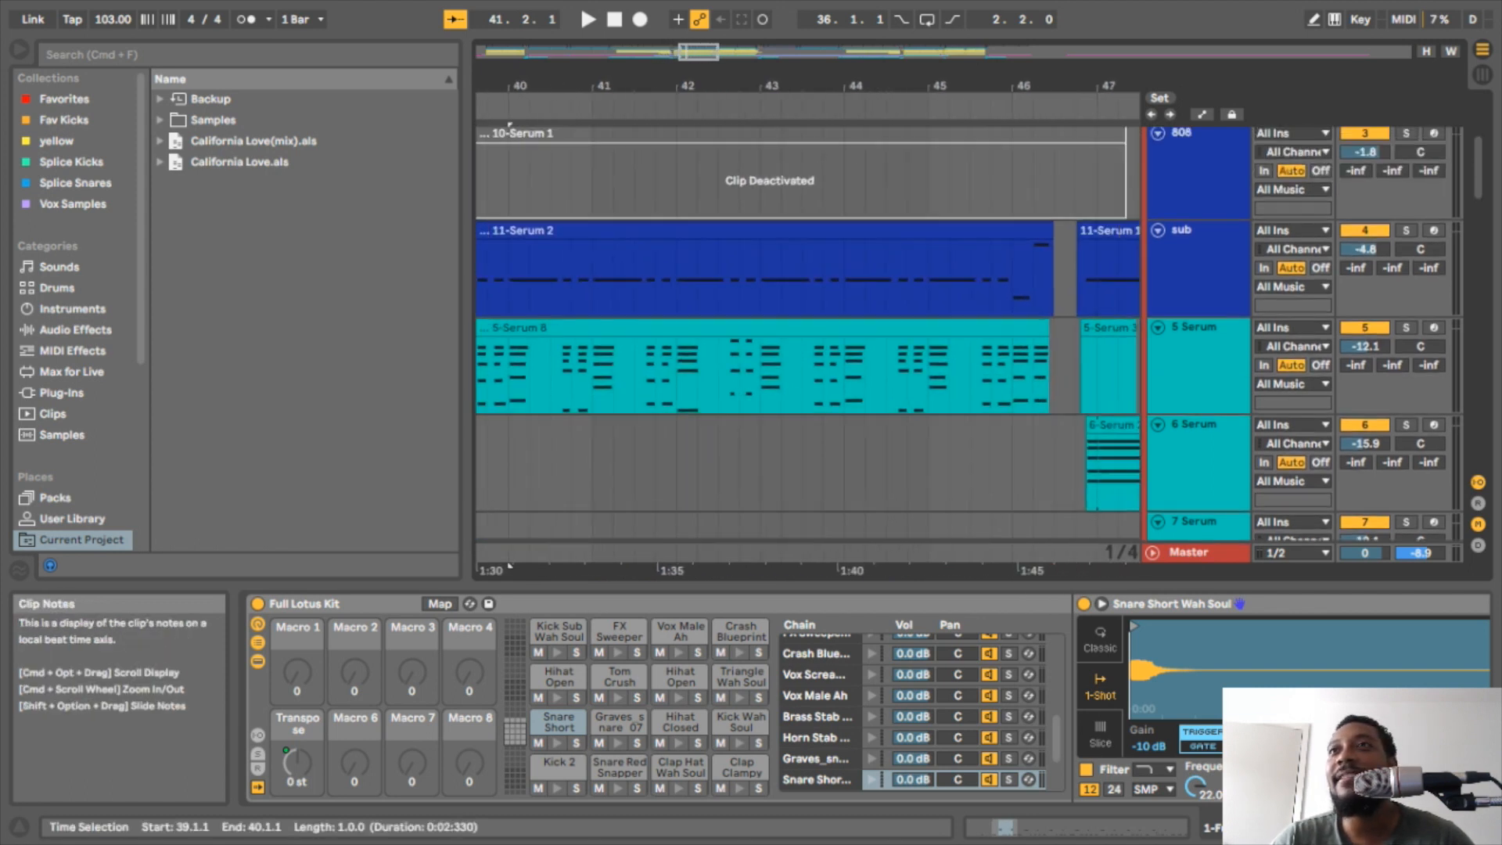
scroll(806, 328, "up", 1)
scroll(806, 328, "right", 1)
scroll(806, 336, "right", 2)
scroll(805, 337, "up", 1)
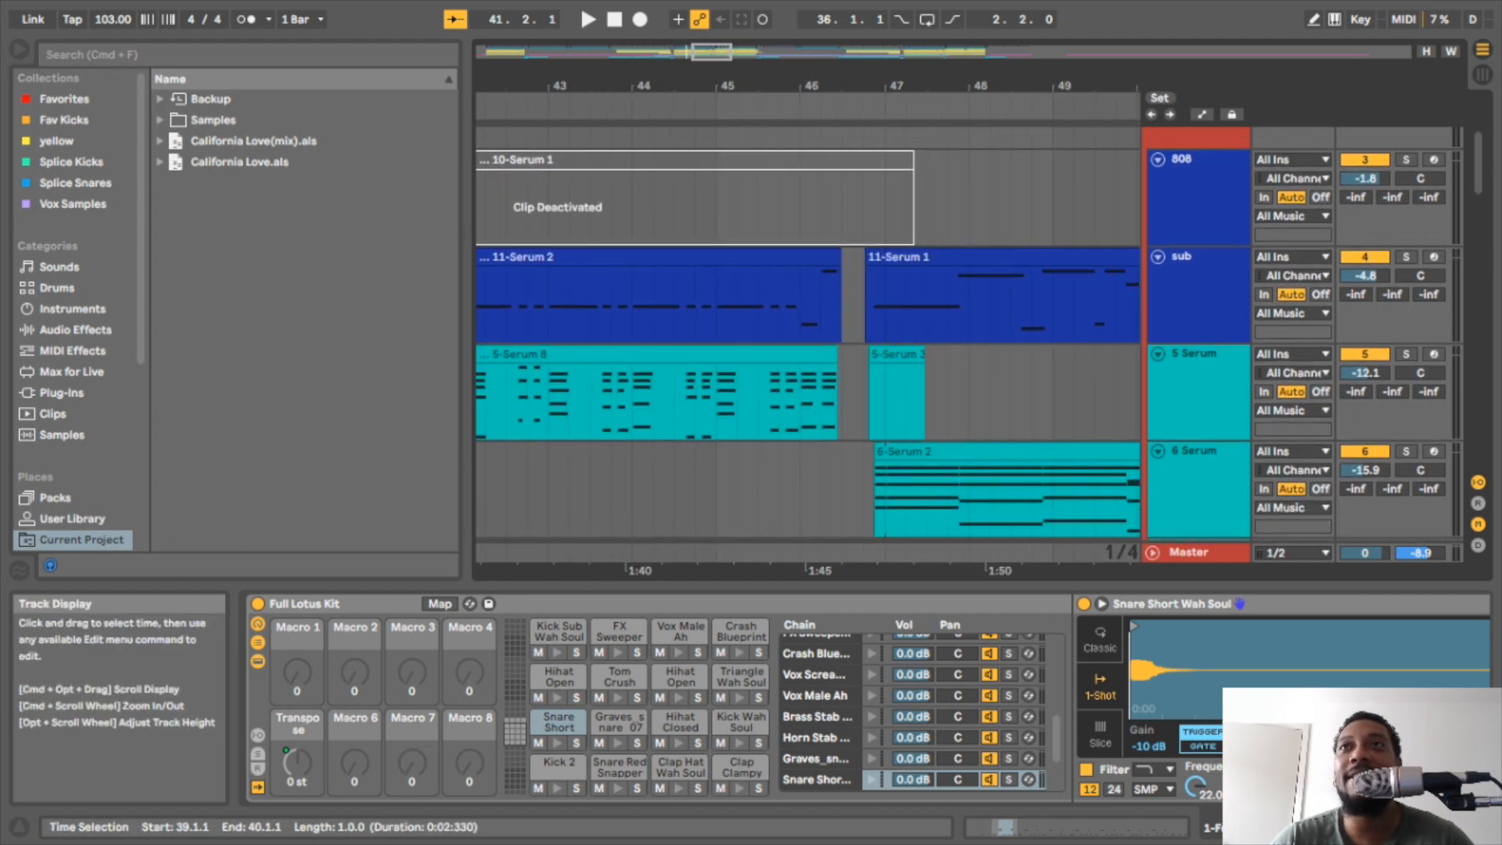
scroll(806, 329, "down", 2)
scroll(806, 329, "right", 1)
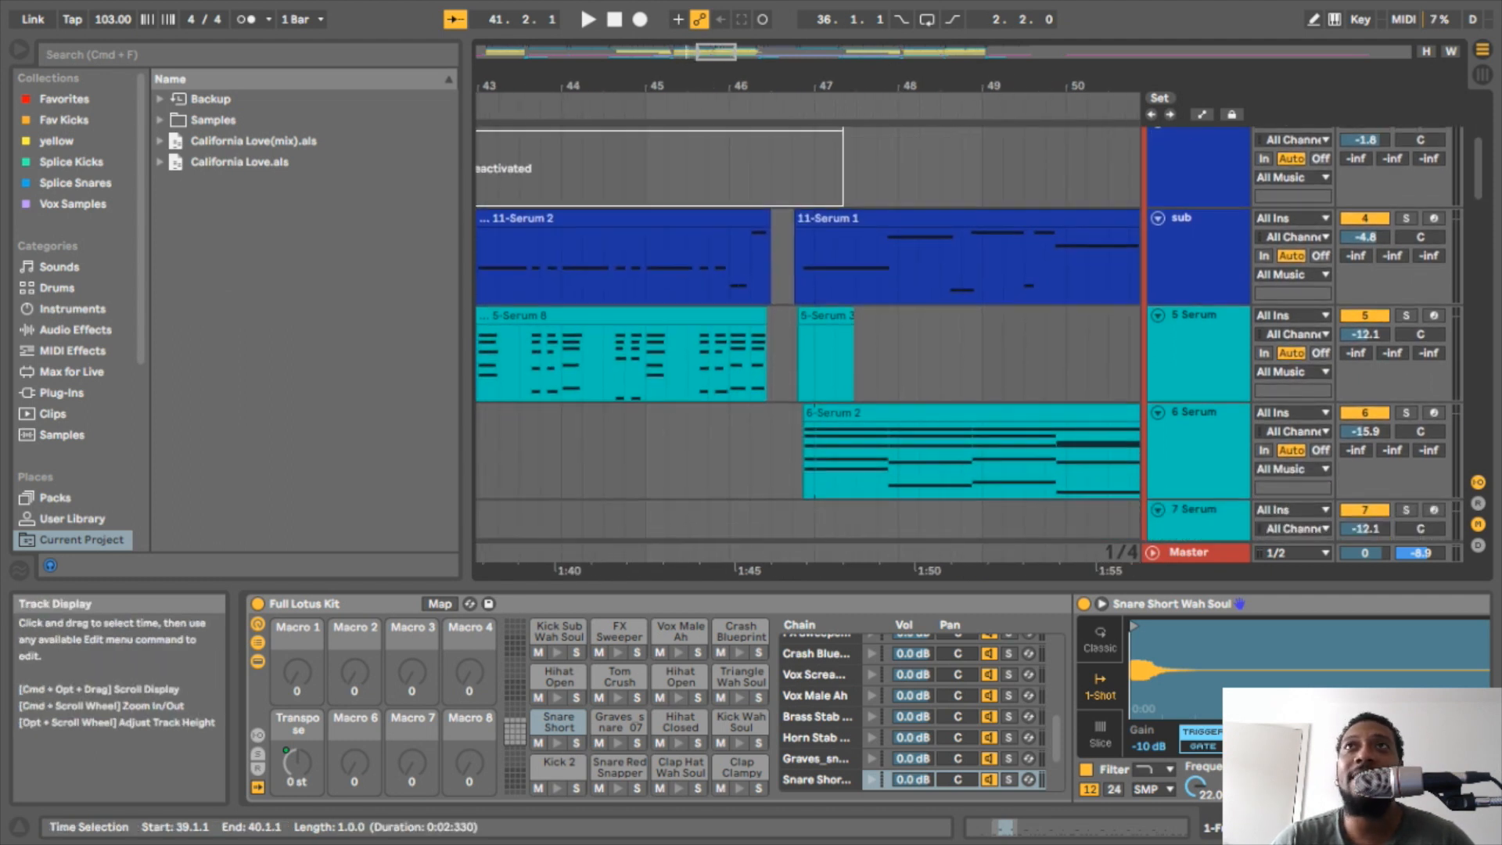
mouse_move(823, 85)
left_mouse_down()
mouse_move(823, 188)
mouse_move(801, 86)
left_mouse_up()
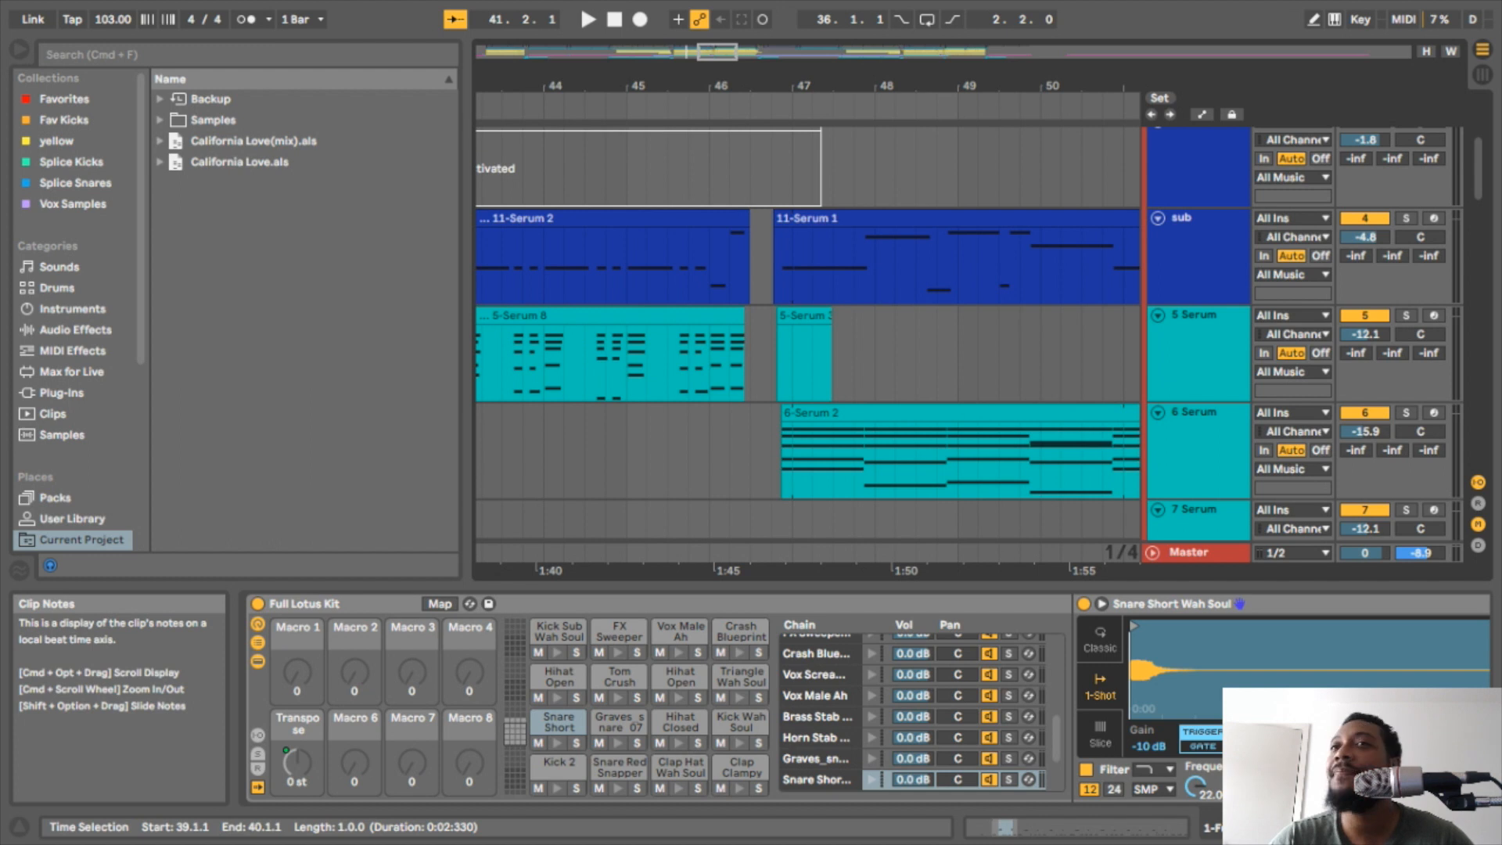
scroll(806, 337, "right", 2)
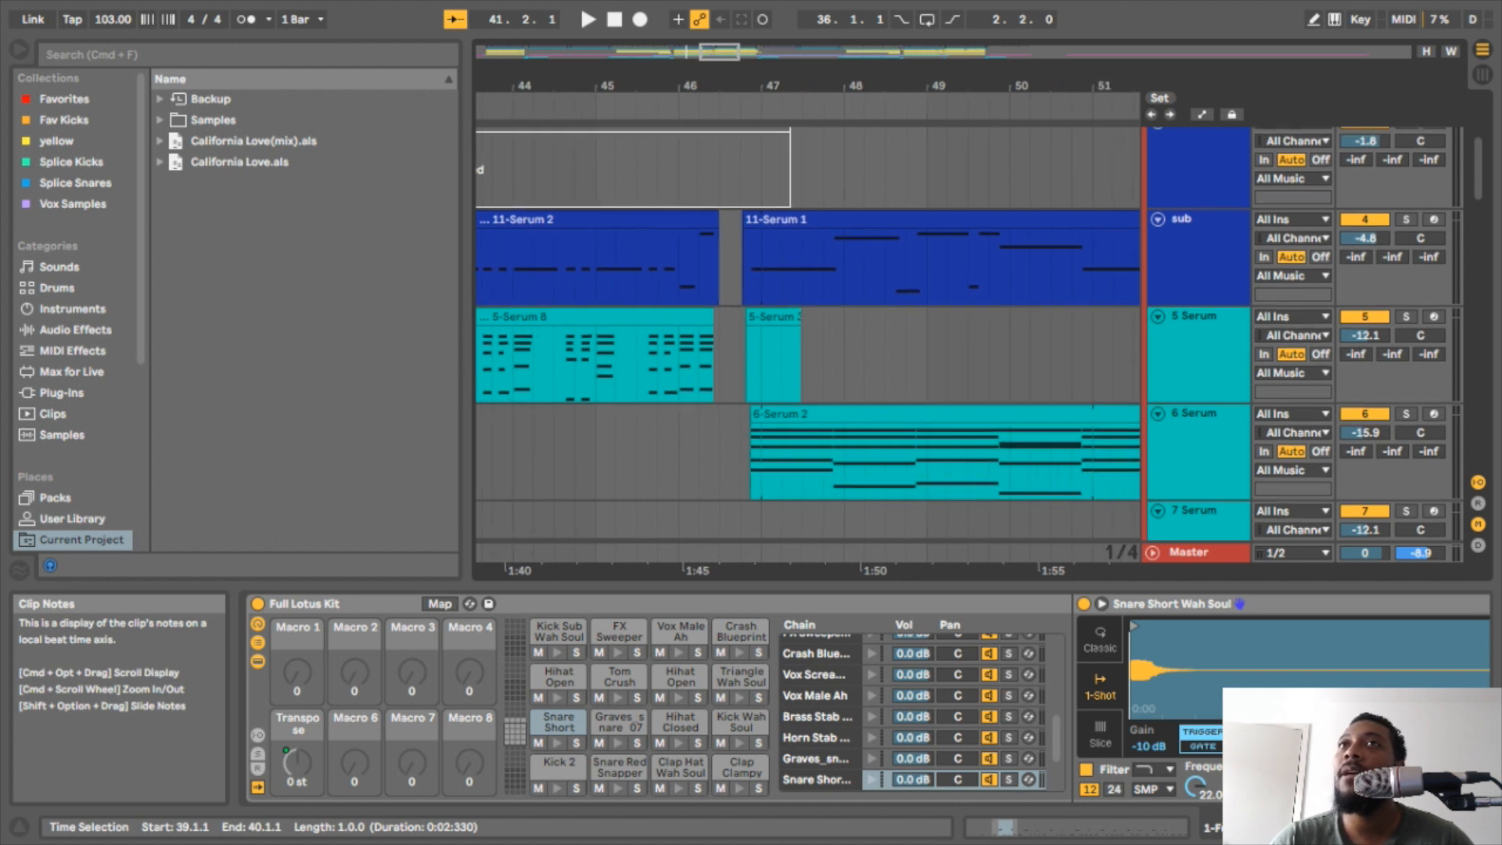
scroll(806, 337, "up", 6)
scroll(805, 336, "down", 10)
scroll(806, 337, "left", 2)
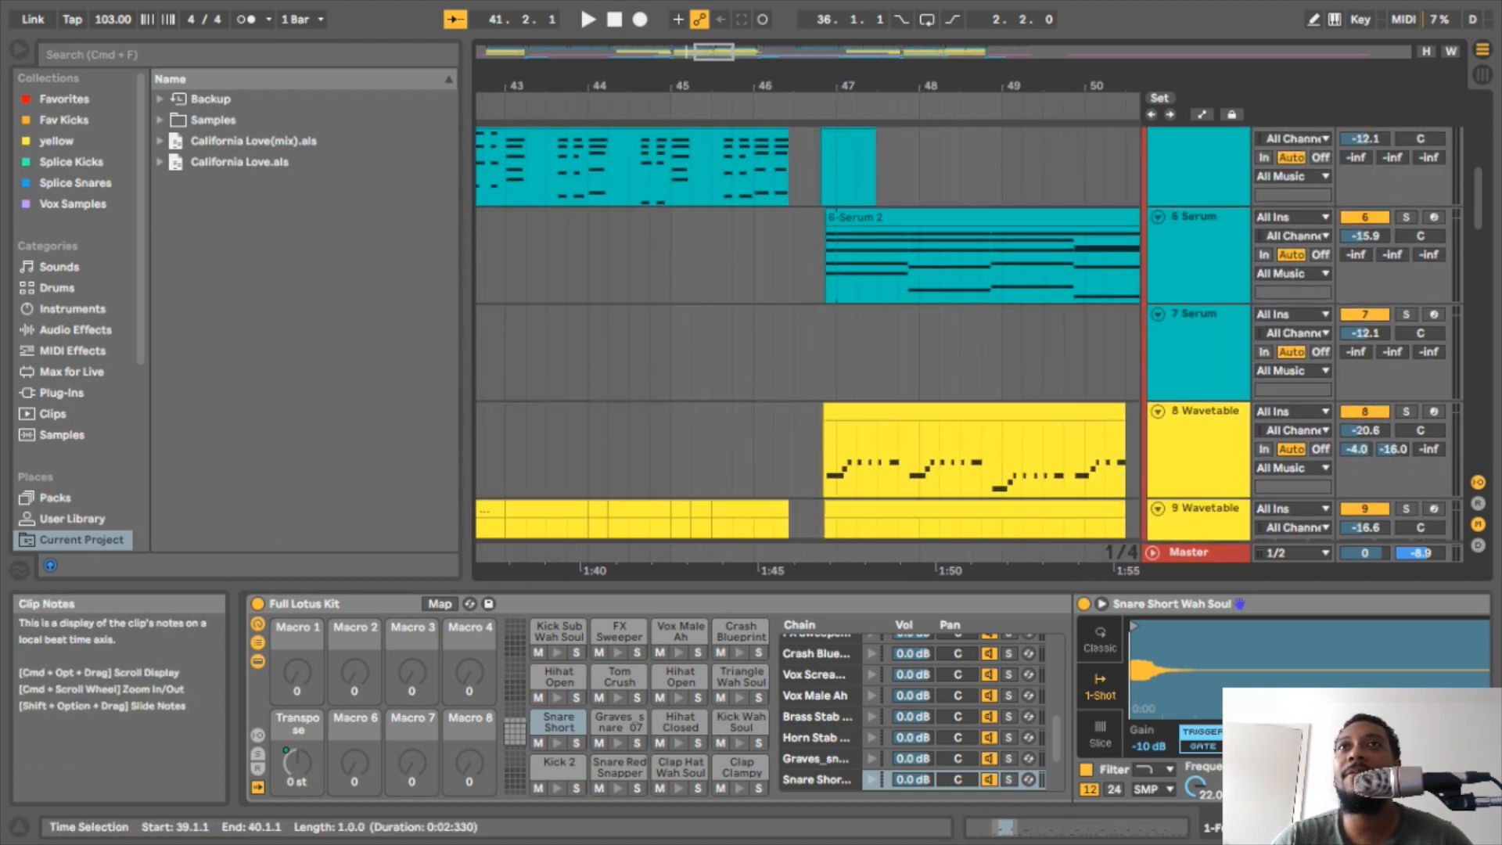
- Play all tracks from bar 45.3 into the 6 Serum pad section, and stop the playback in bar 48
left_click(719, 258)
key("space")
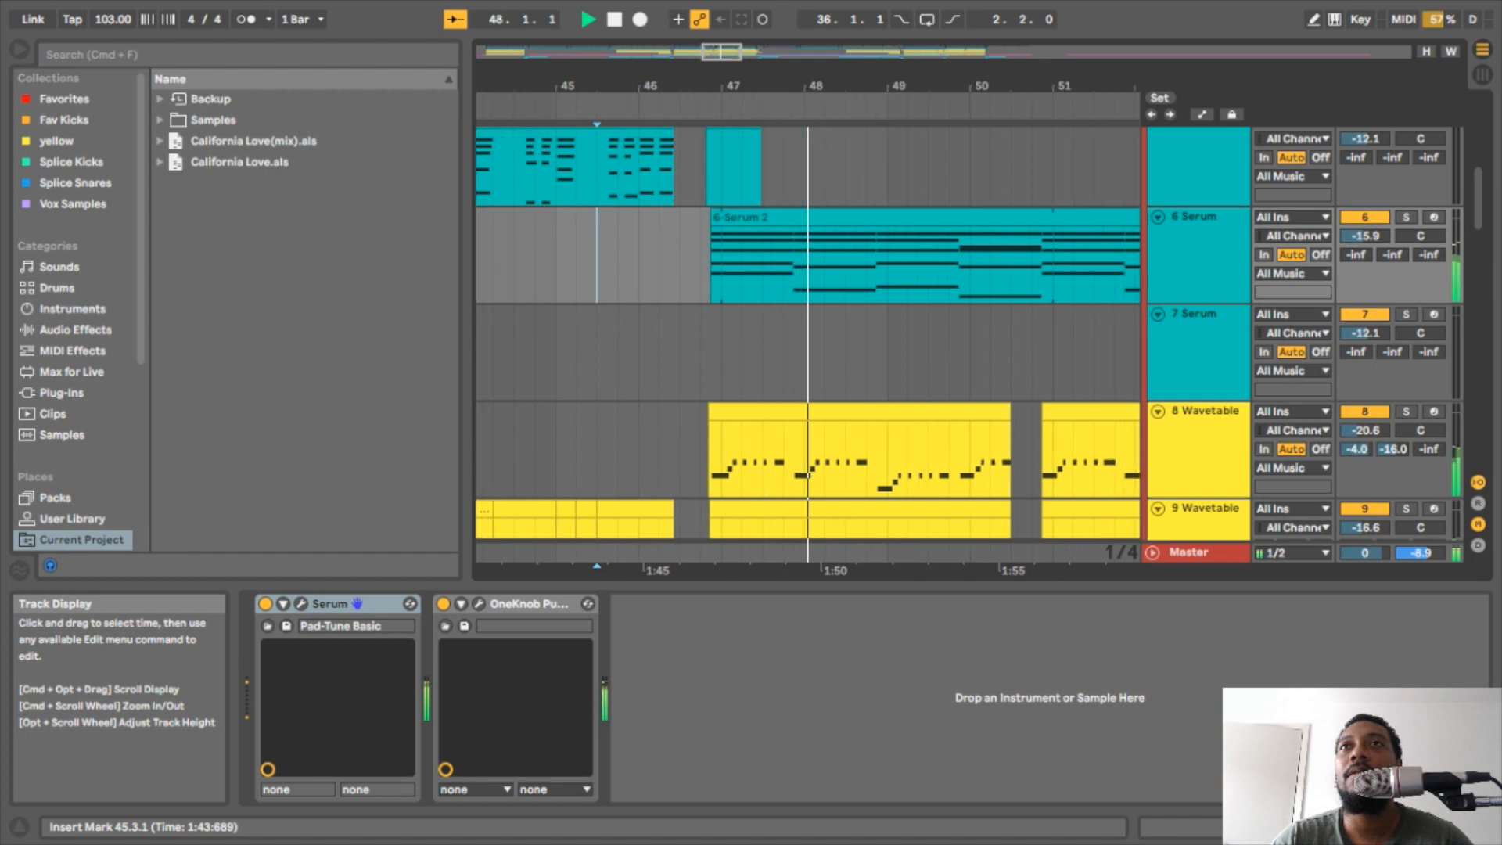
scroll(805, 328, "up", 3)
key("space")
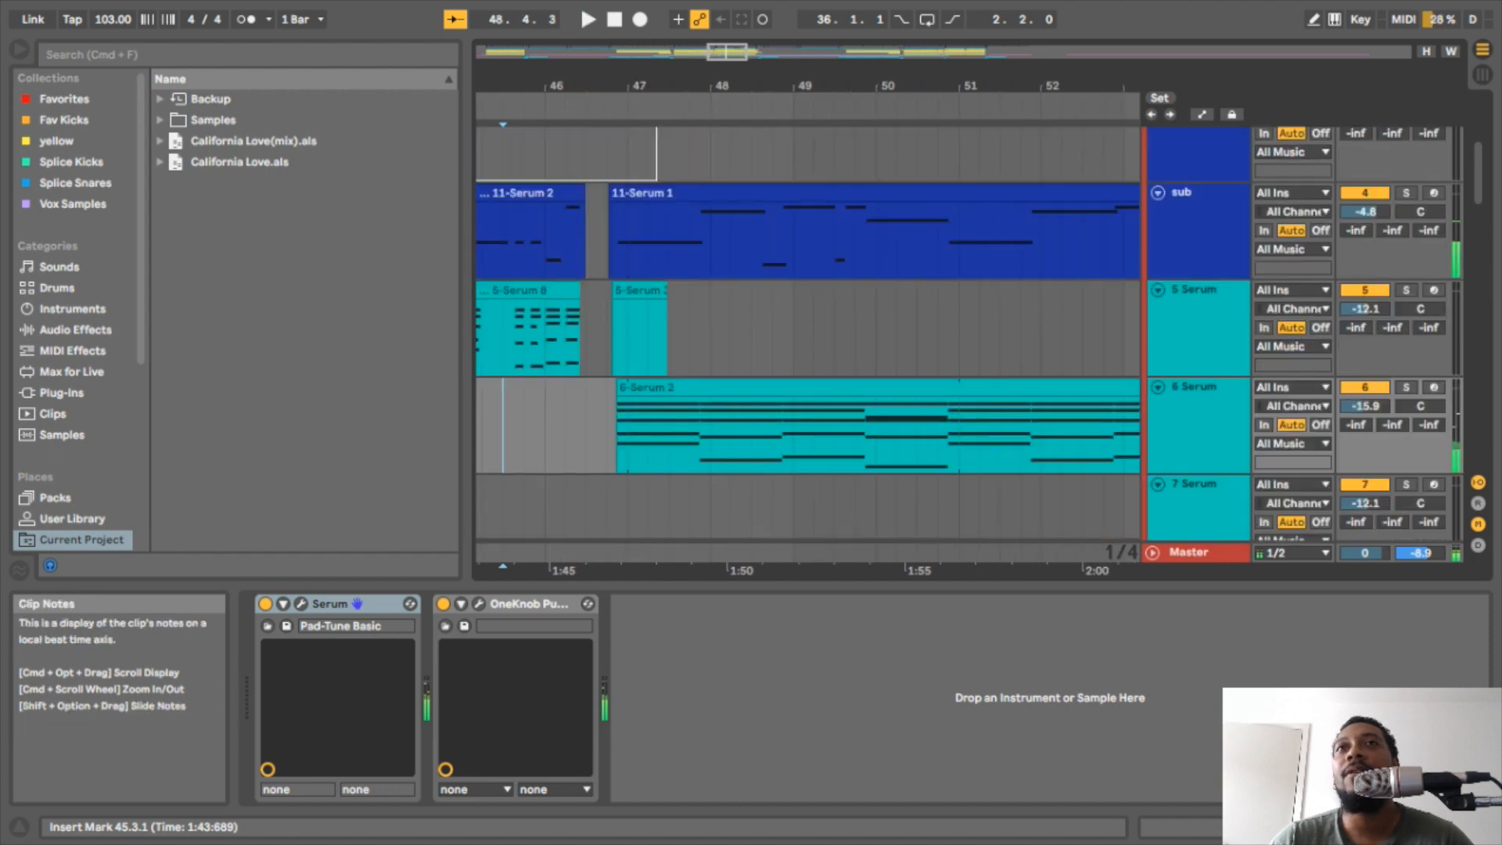
- Select the Full Lotus Kit drum clip starting just before bar 47 and preview the Hihat Closed pad
scroll(806, 329, "up", 1)
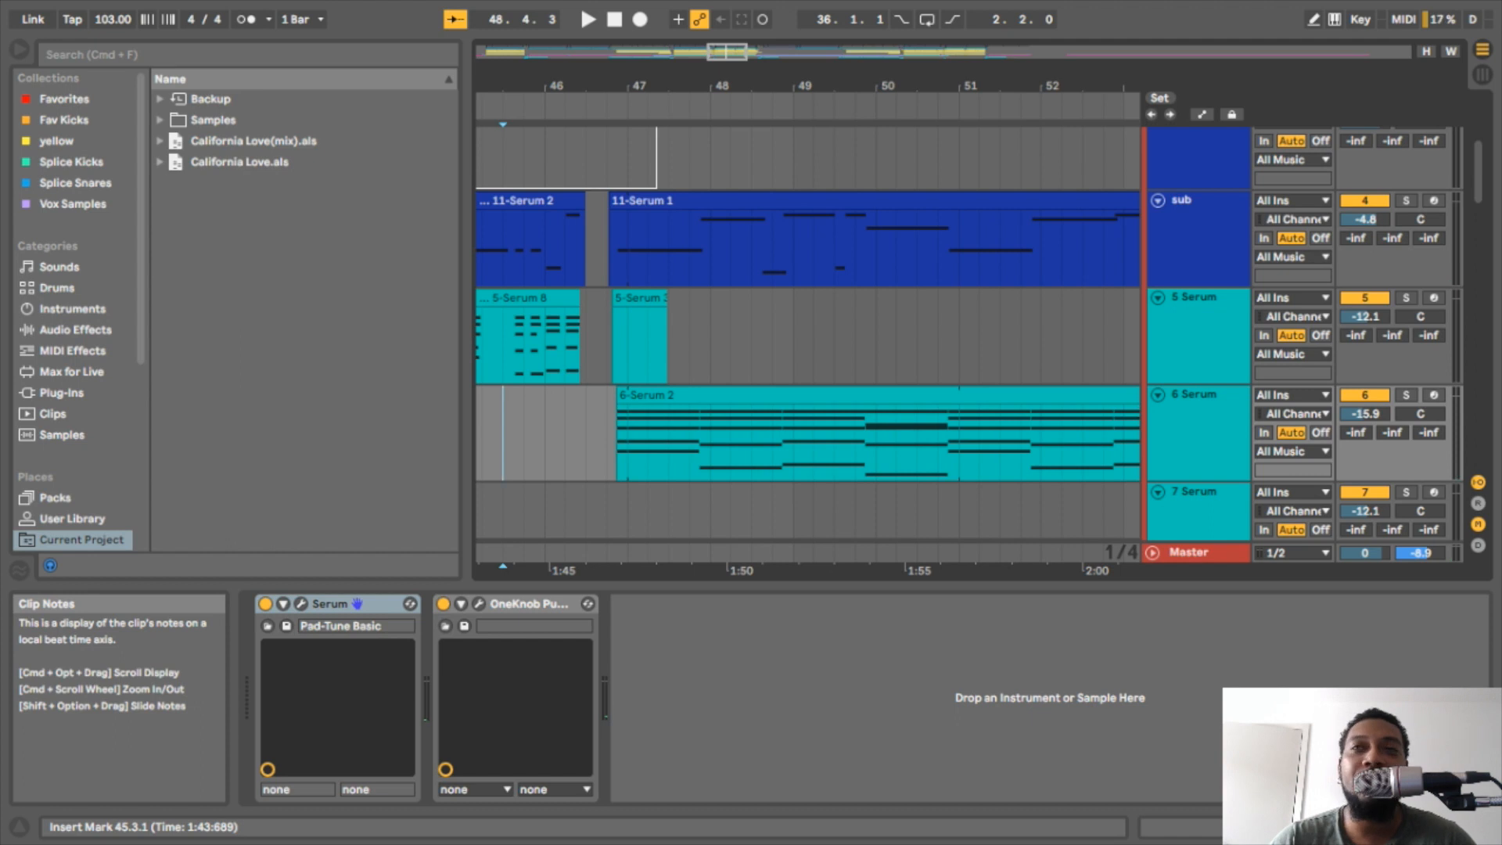
scroll(806, 329, "up", 5)
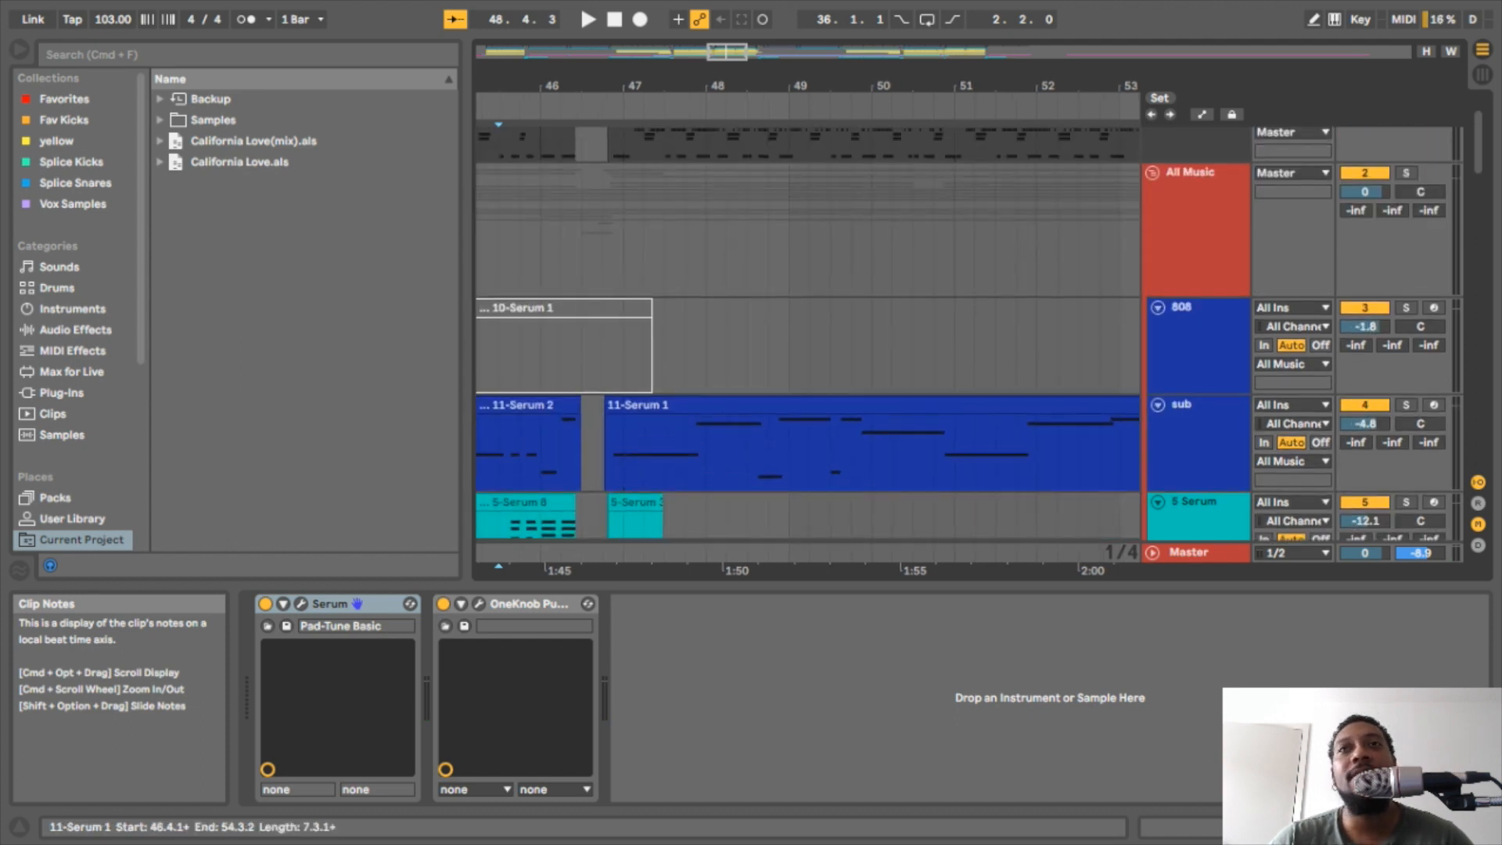
scroll(805, 329, "up", 2)
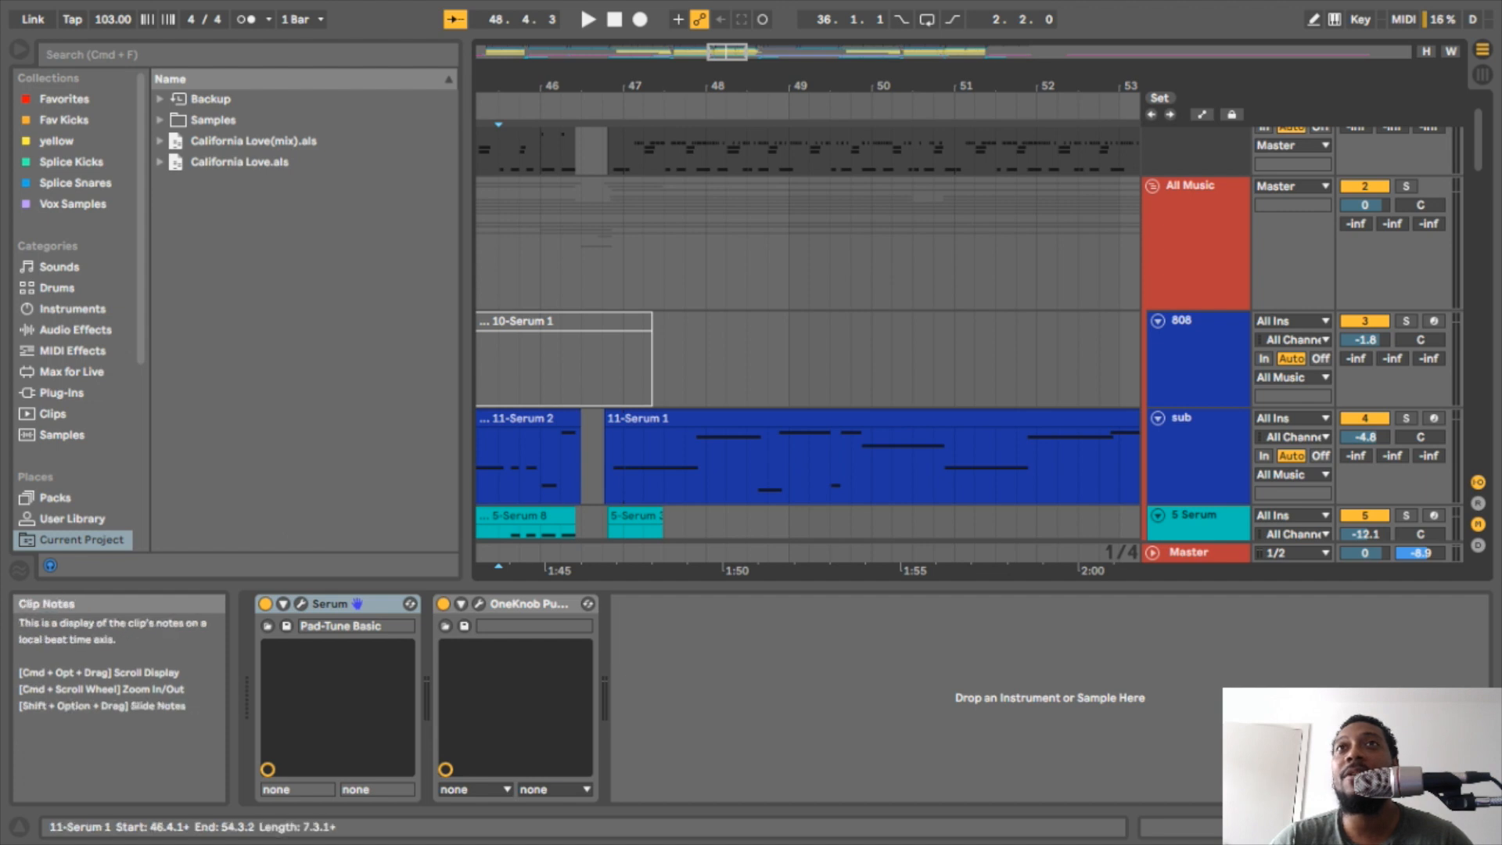
scroll(805, 328, "up", 4)
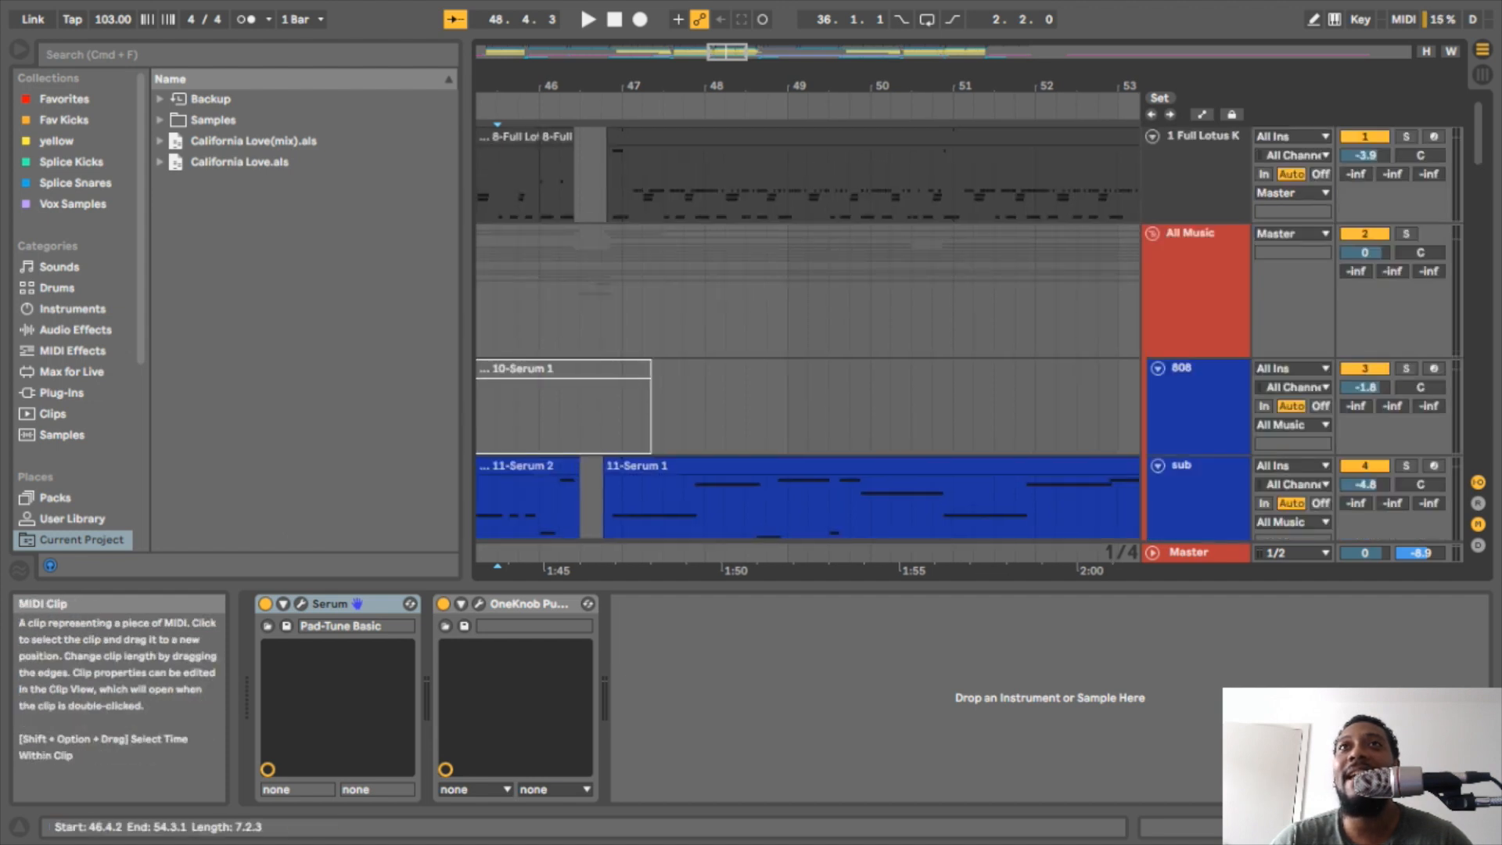
left_click(751, 136)
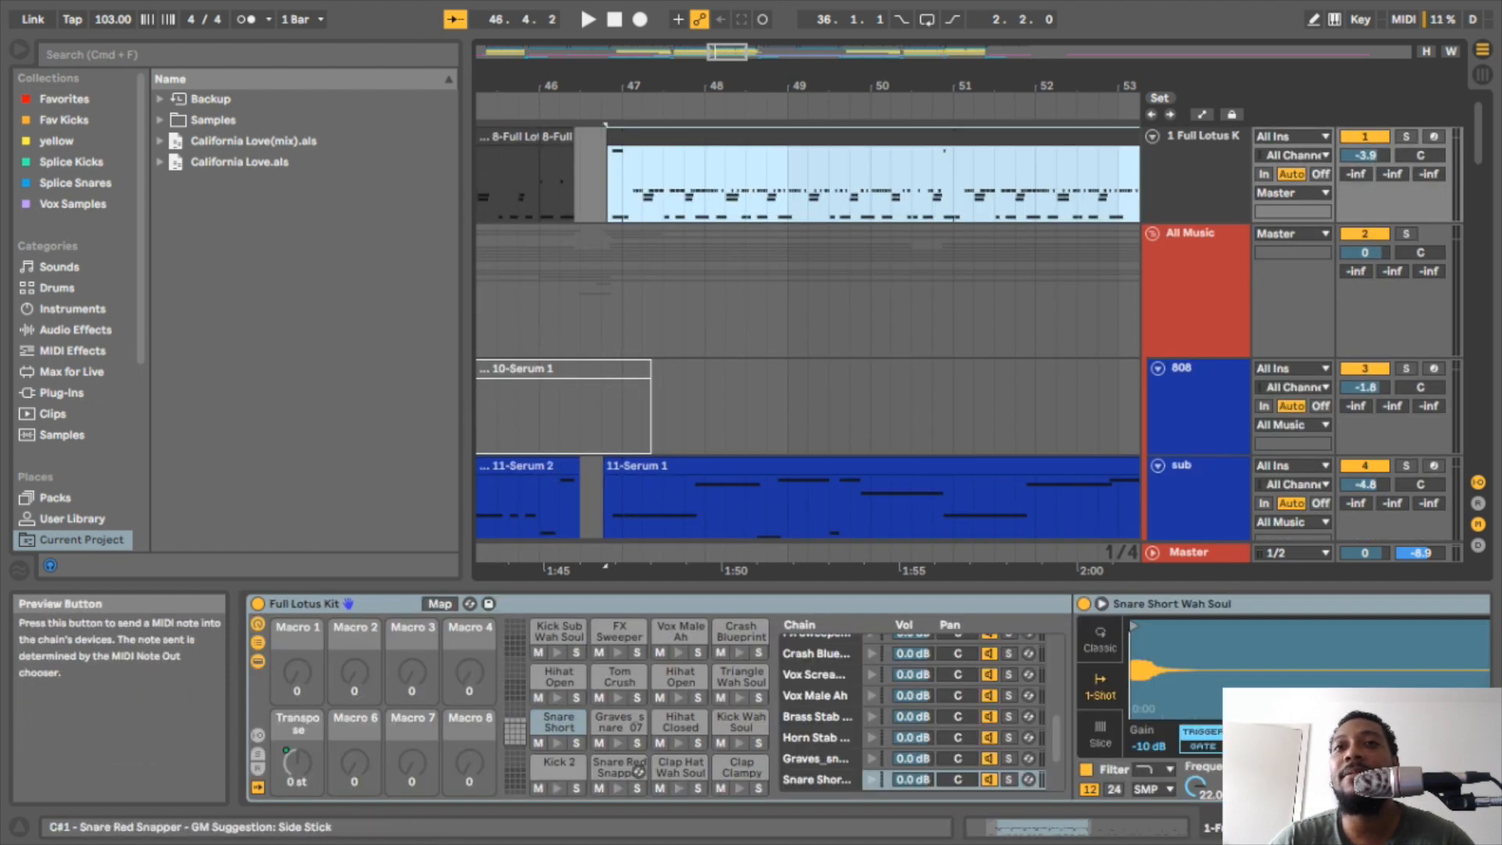
left_click(678, 742)
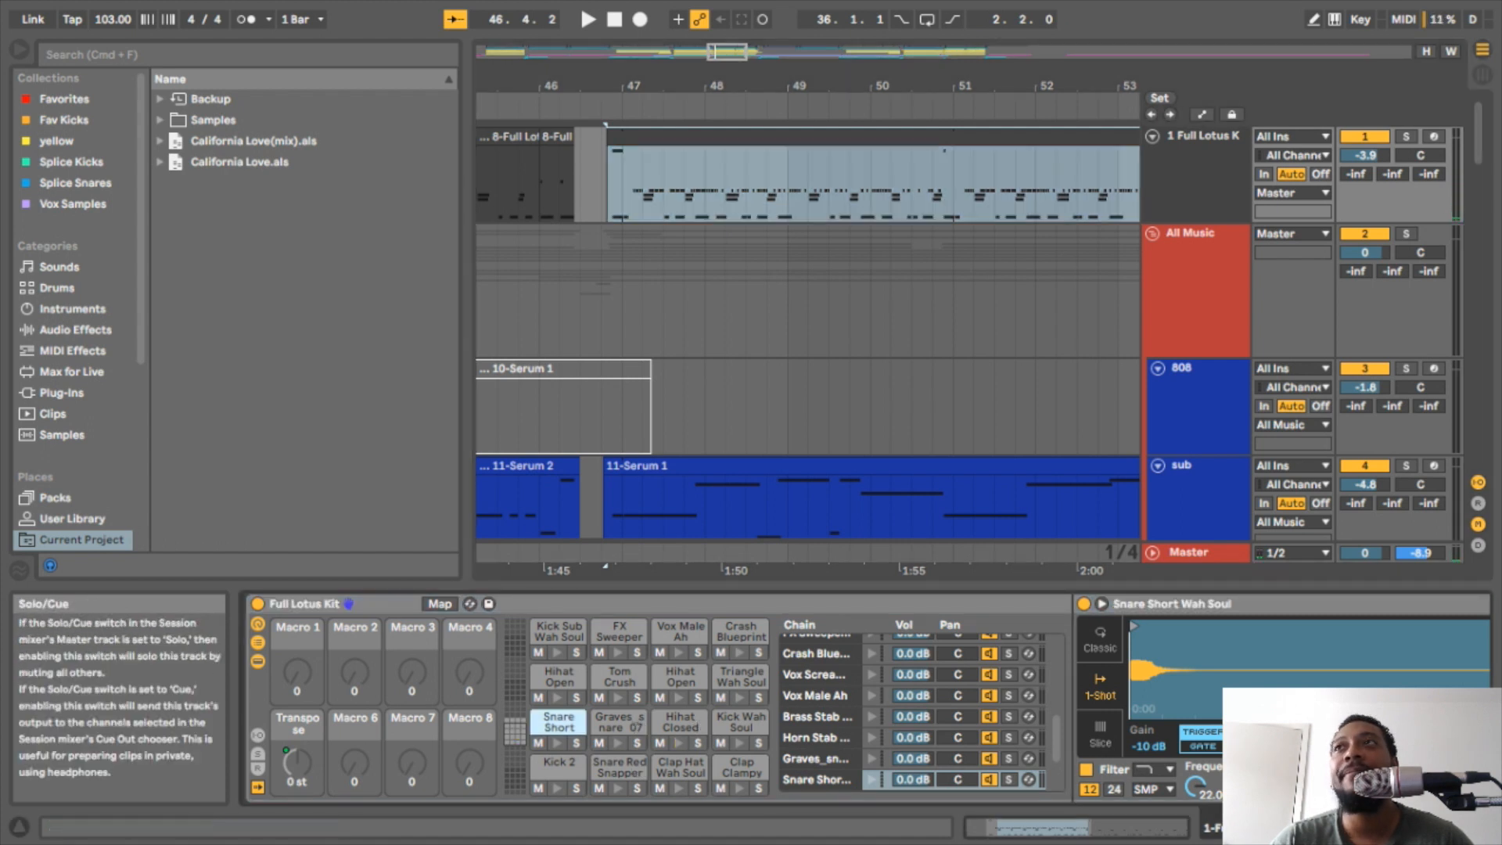
- Play the selected drum section with the Full Lotus Kit track soloed, unsolo it and stop the playback in bar 49
left_click(1406, 136)
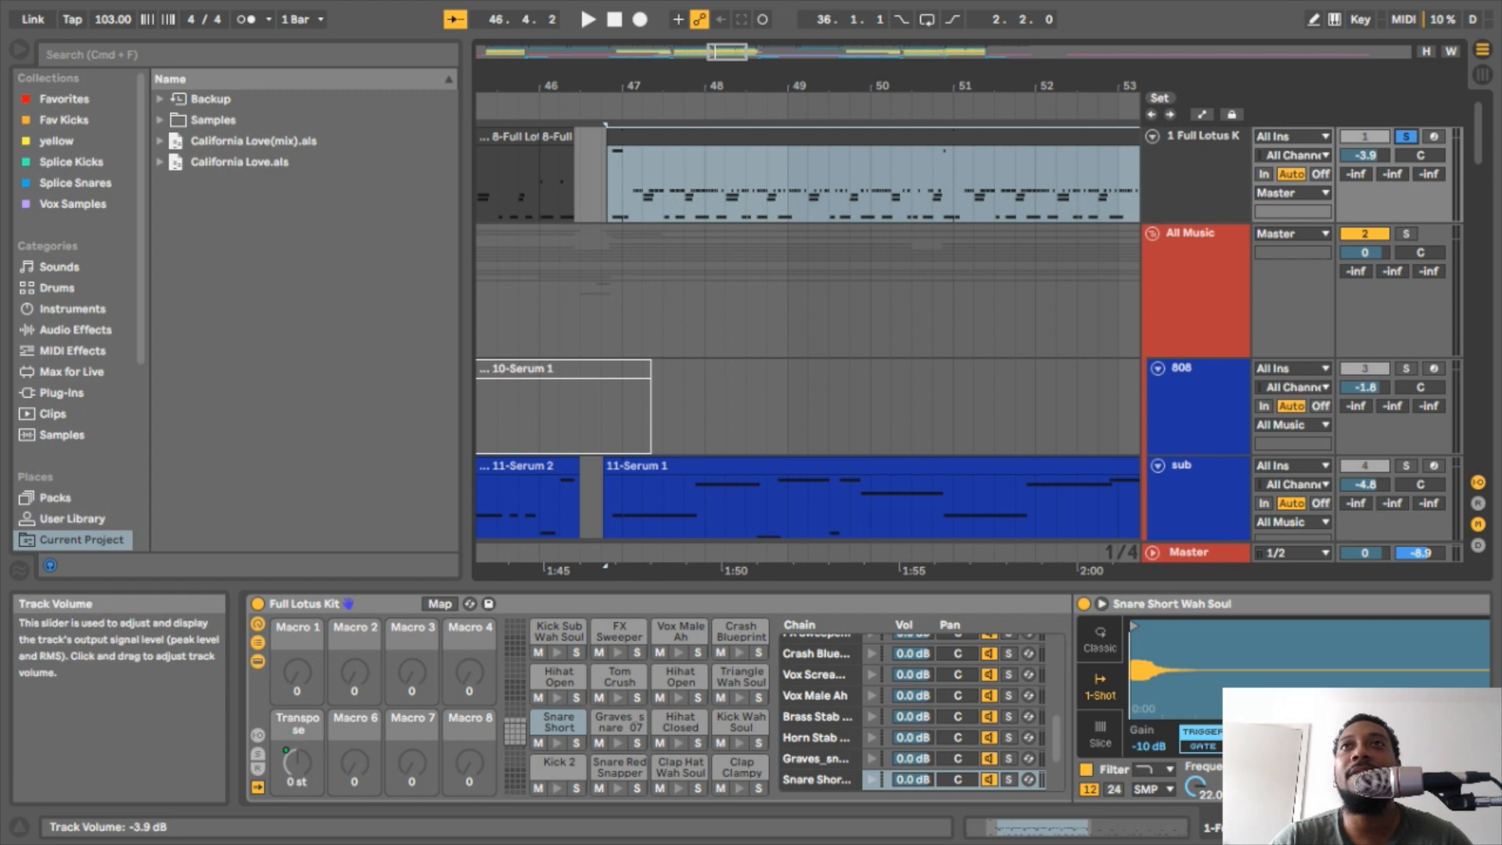
key("space")
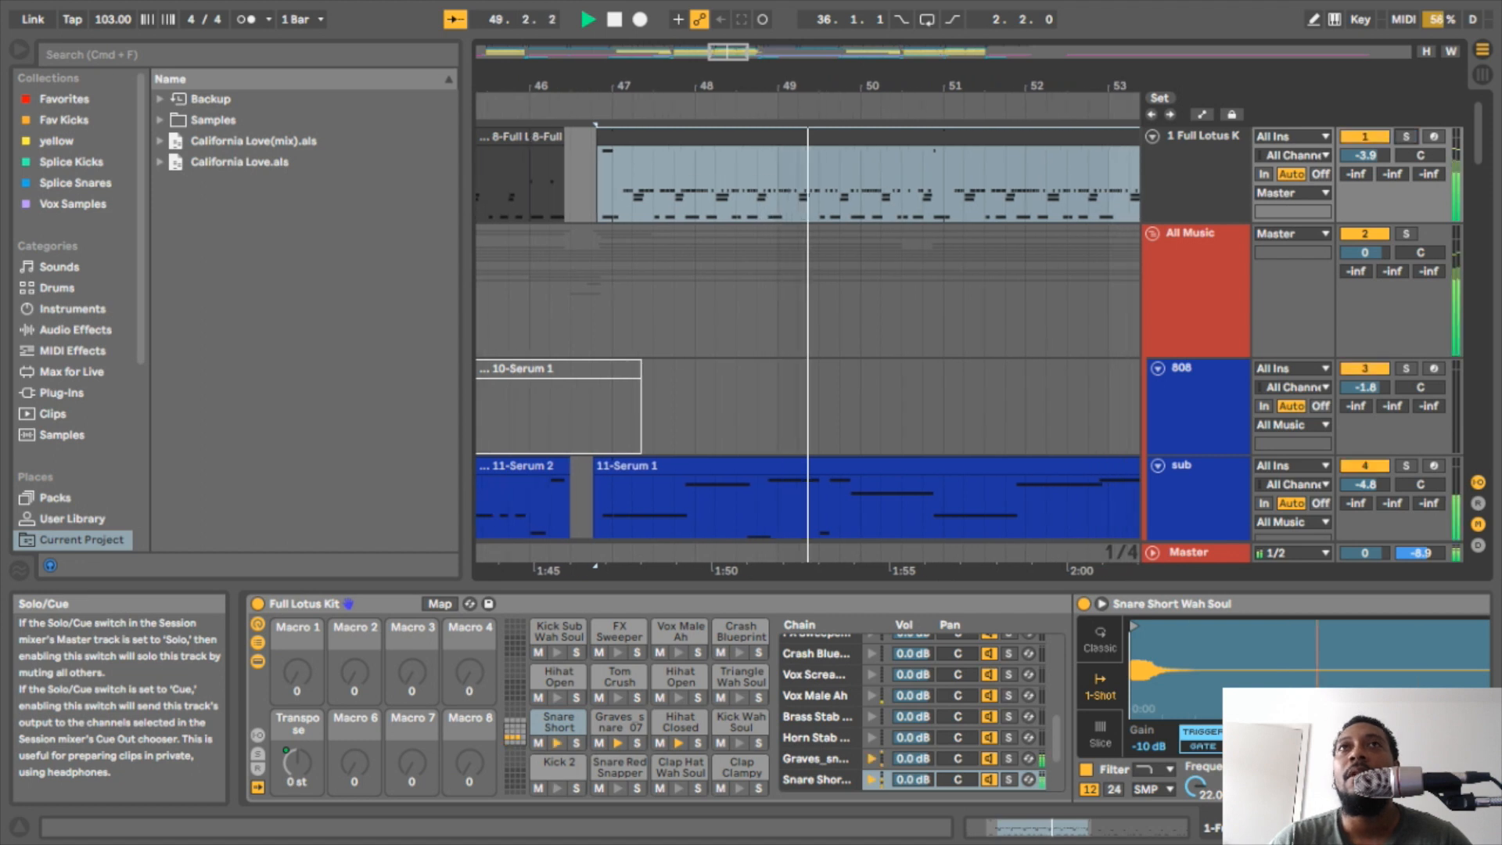
left_click(1405, 137)
key("space")
- Look back through the arrangement for the earlier 808 part starting at bar 11
scroll(806, 329, "left", 10)
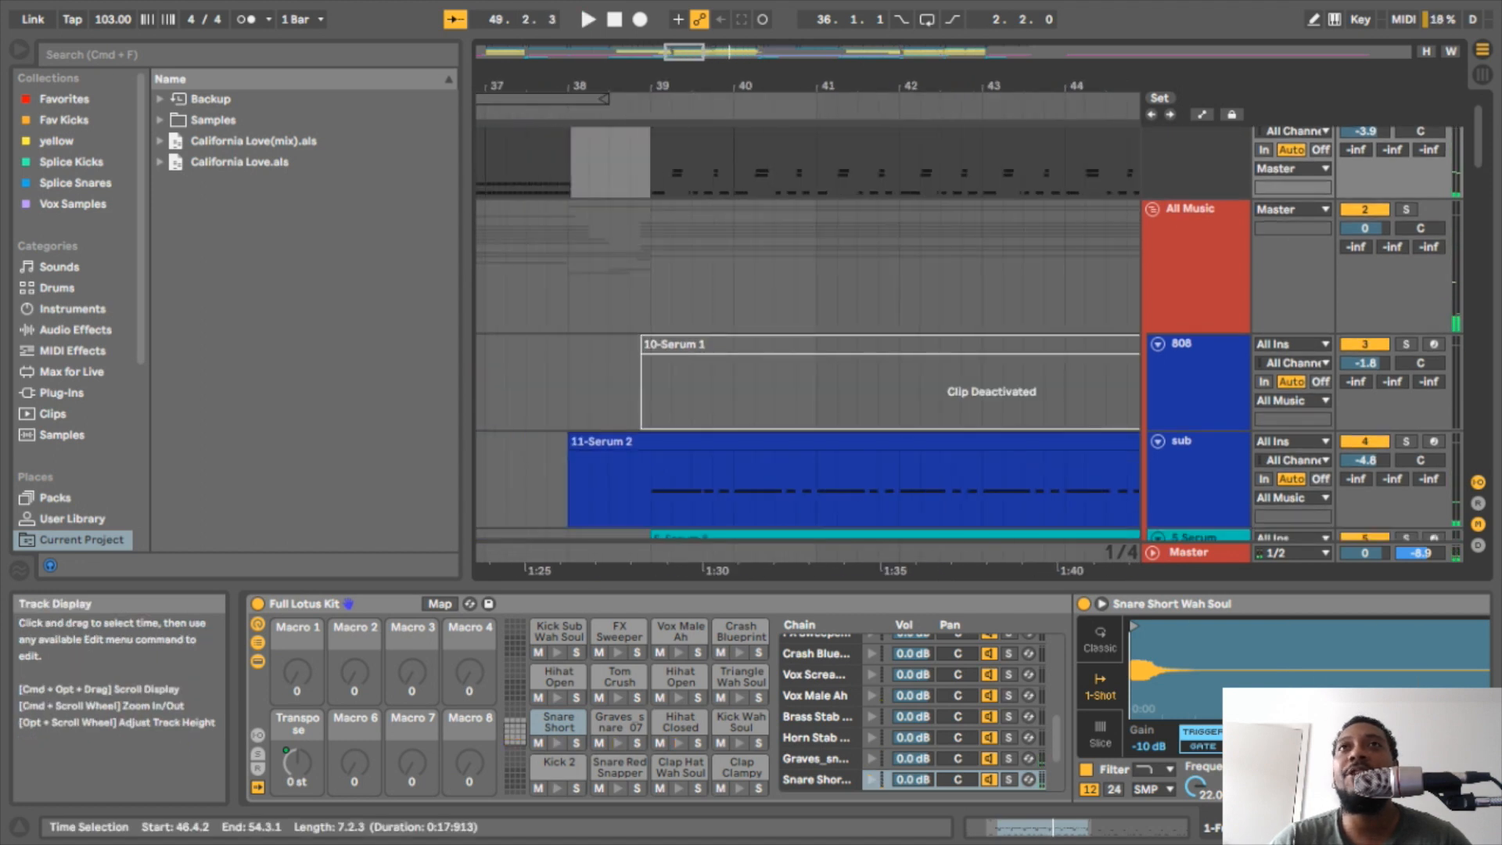
scroll(806, 329, "down", 10)
scroll(806, 329, "left", 8)
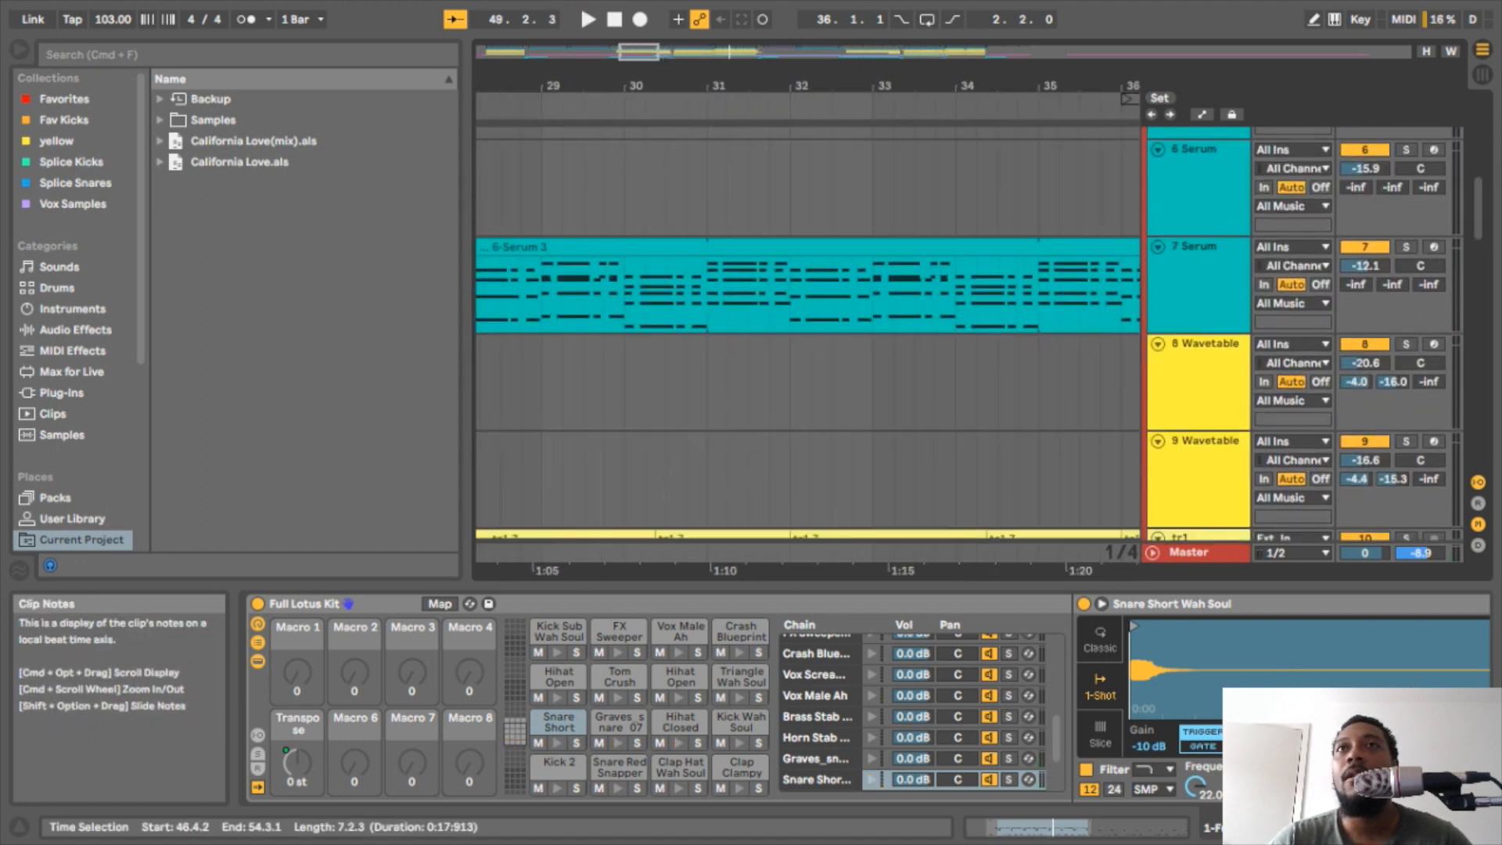
scroll(806, 329, "up", 10)
scroll(806, 328, "left", 2)
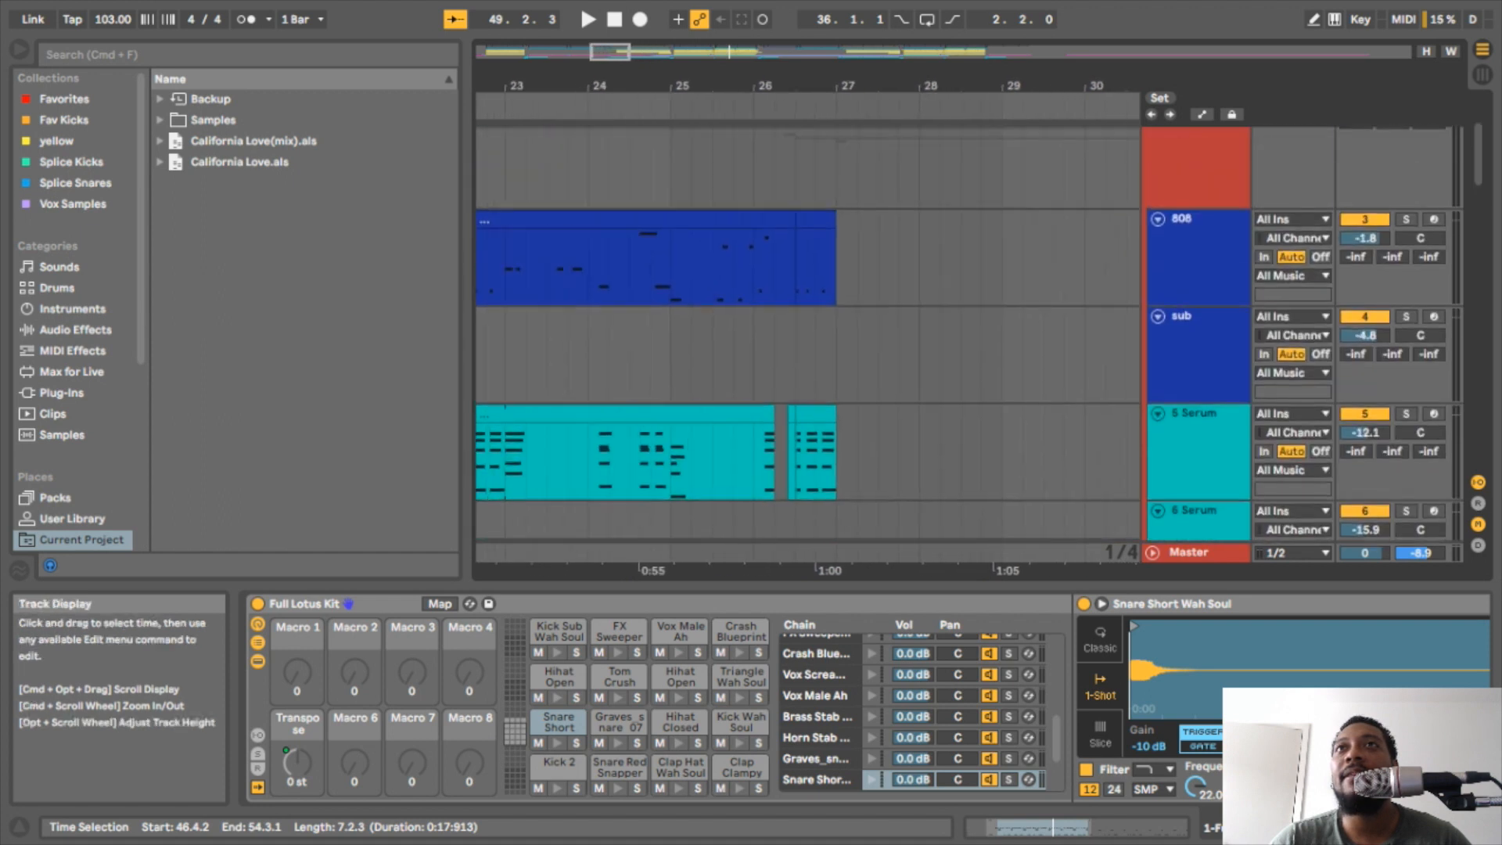
scroll(806, 328, "up", 2)
scroll(806, 328, "left", 3)
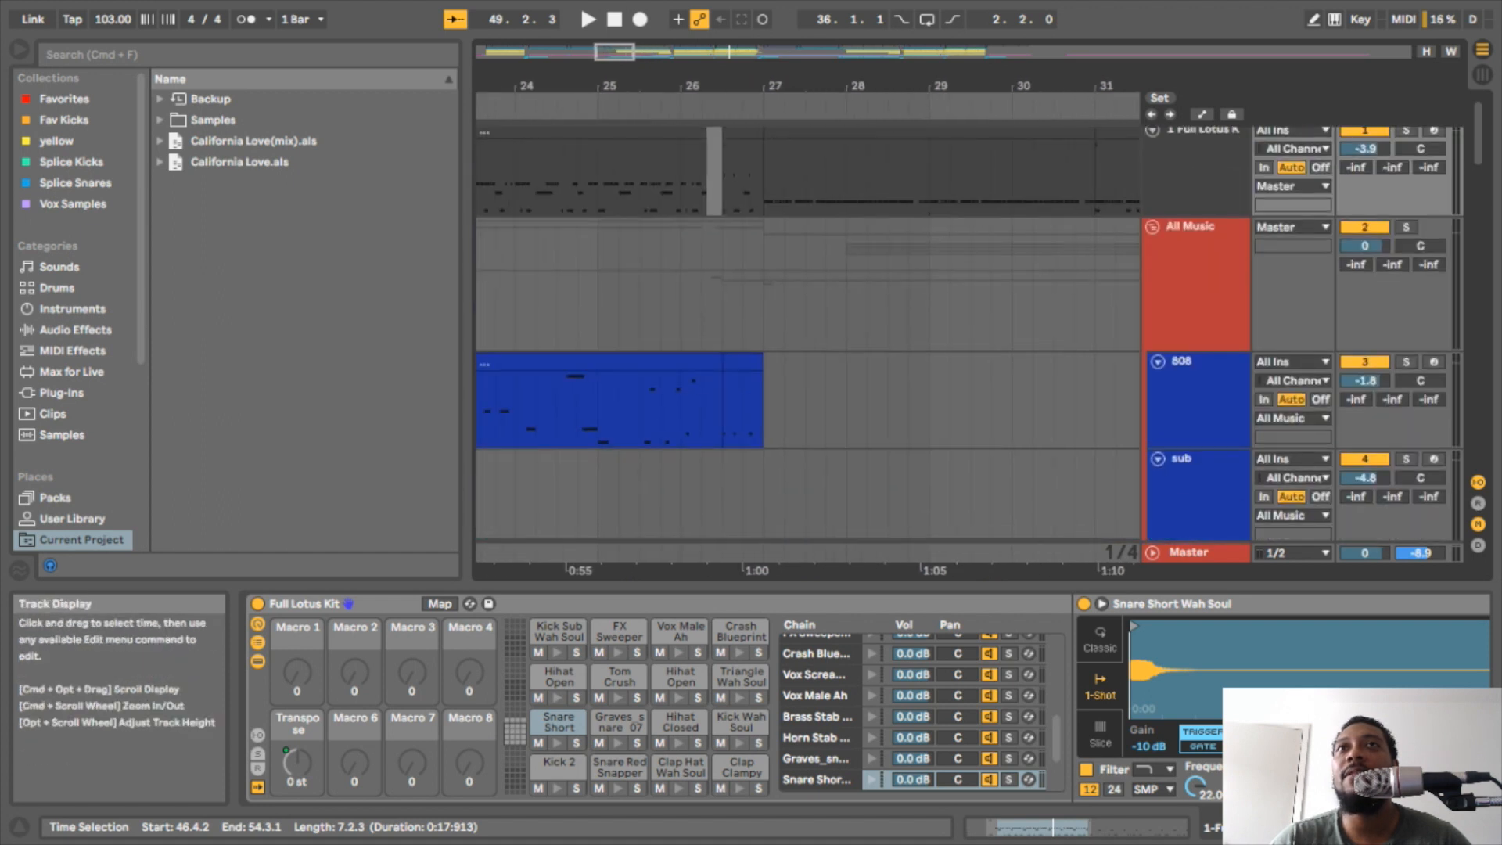
scroll(806, 329, "up", 2)
scroll(806, 329, "left", 10)
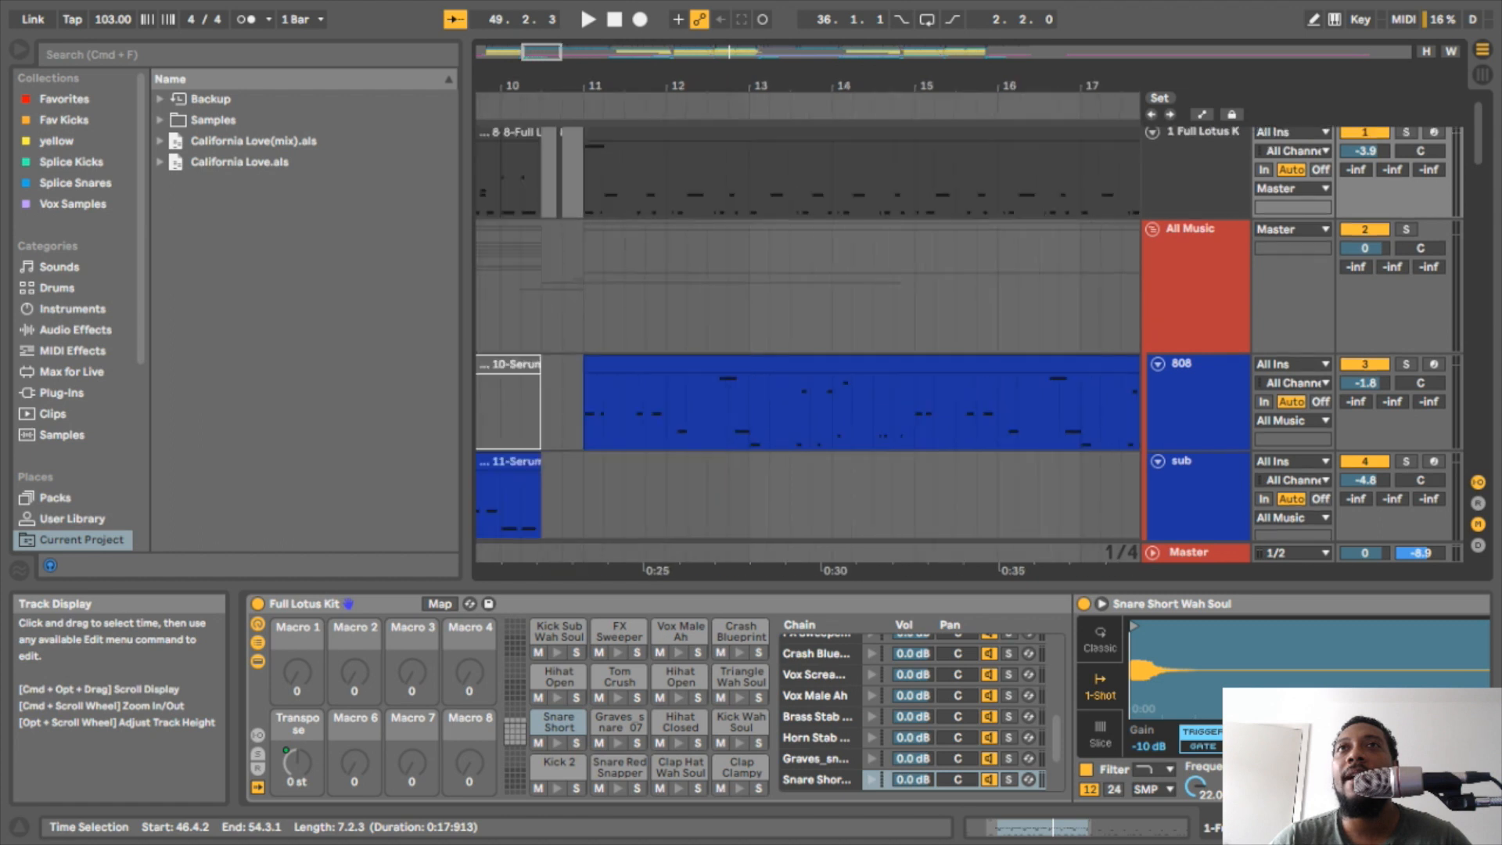
scroll(806, 399, "down", 3)
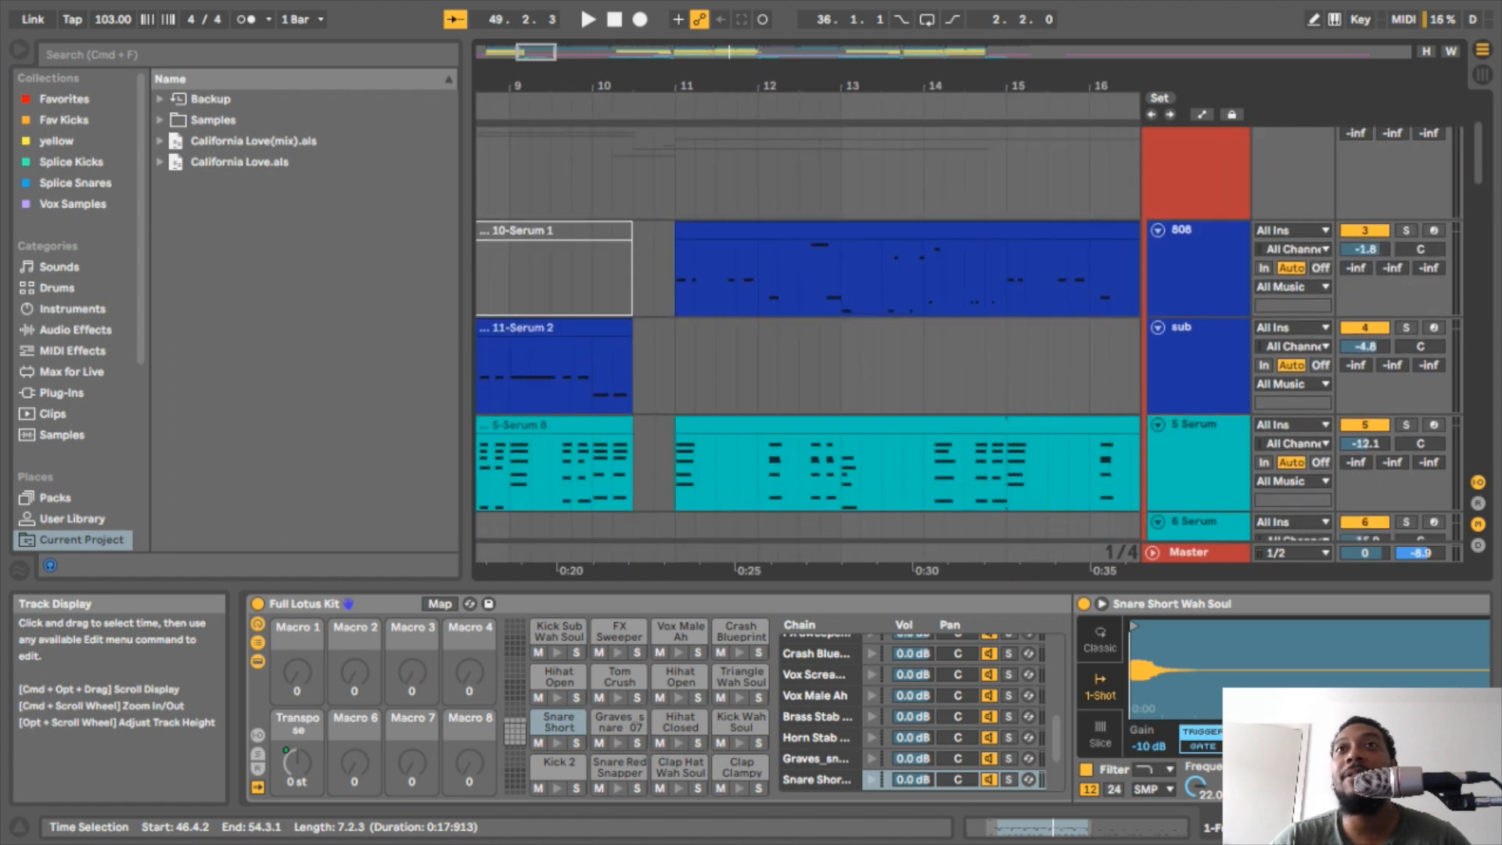
- Solo the 808 track, play it from bar 11 and stop the playback in bar 13
left_click(669, 313)
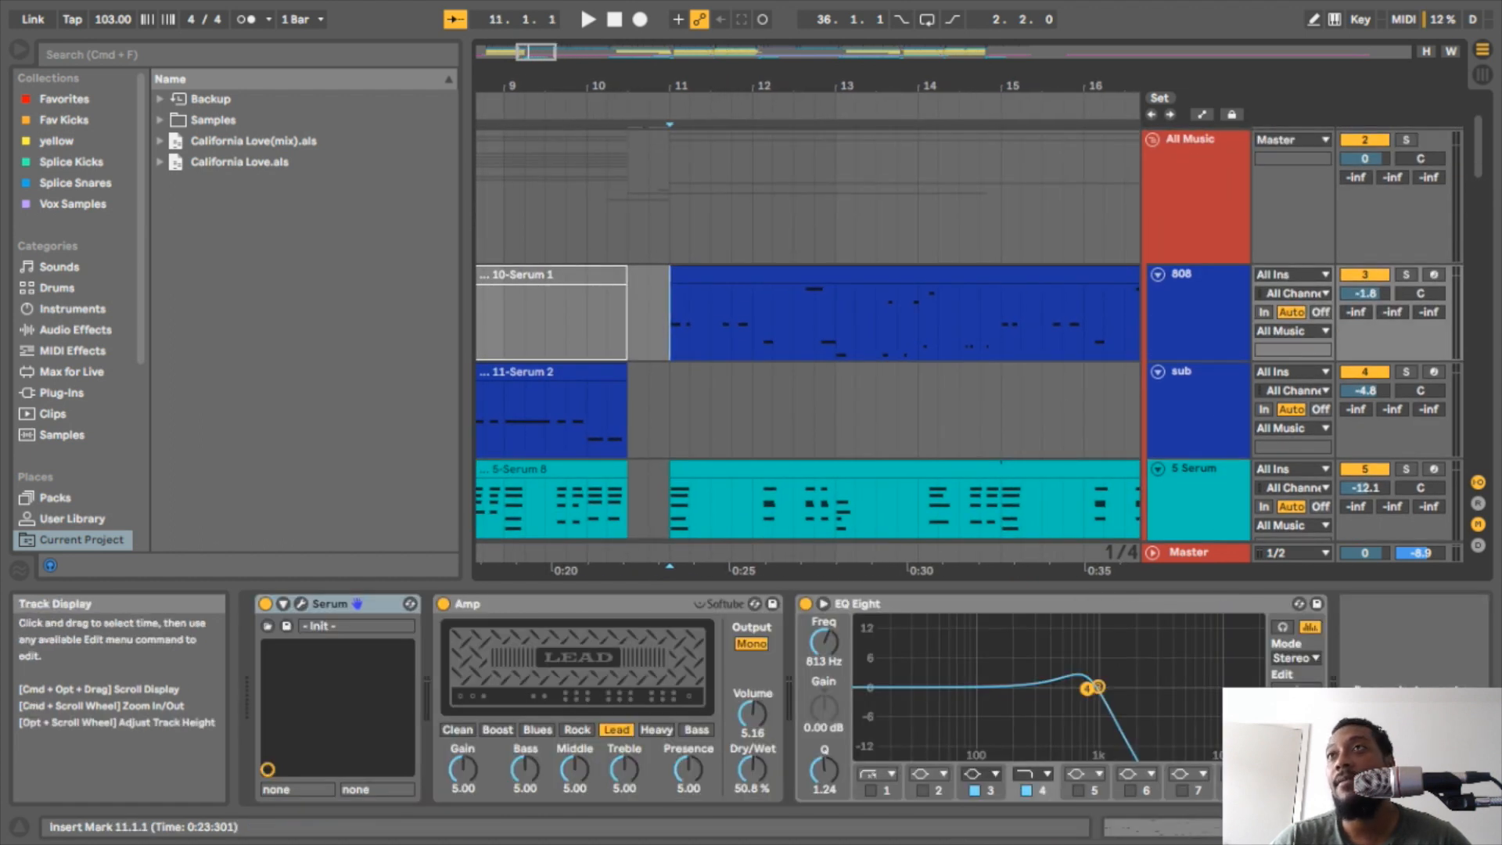
left_click(1406, 275)
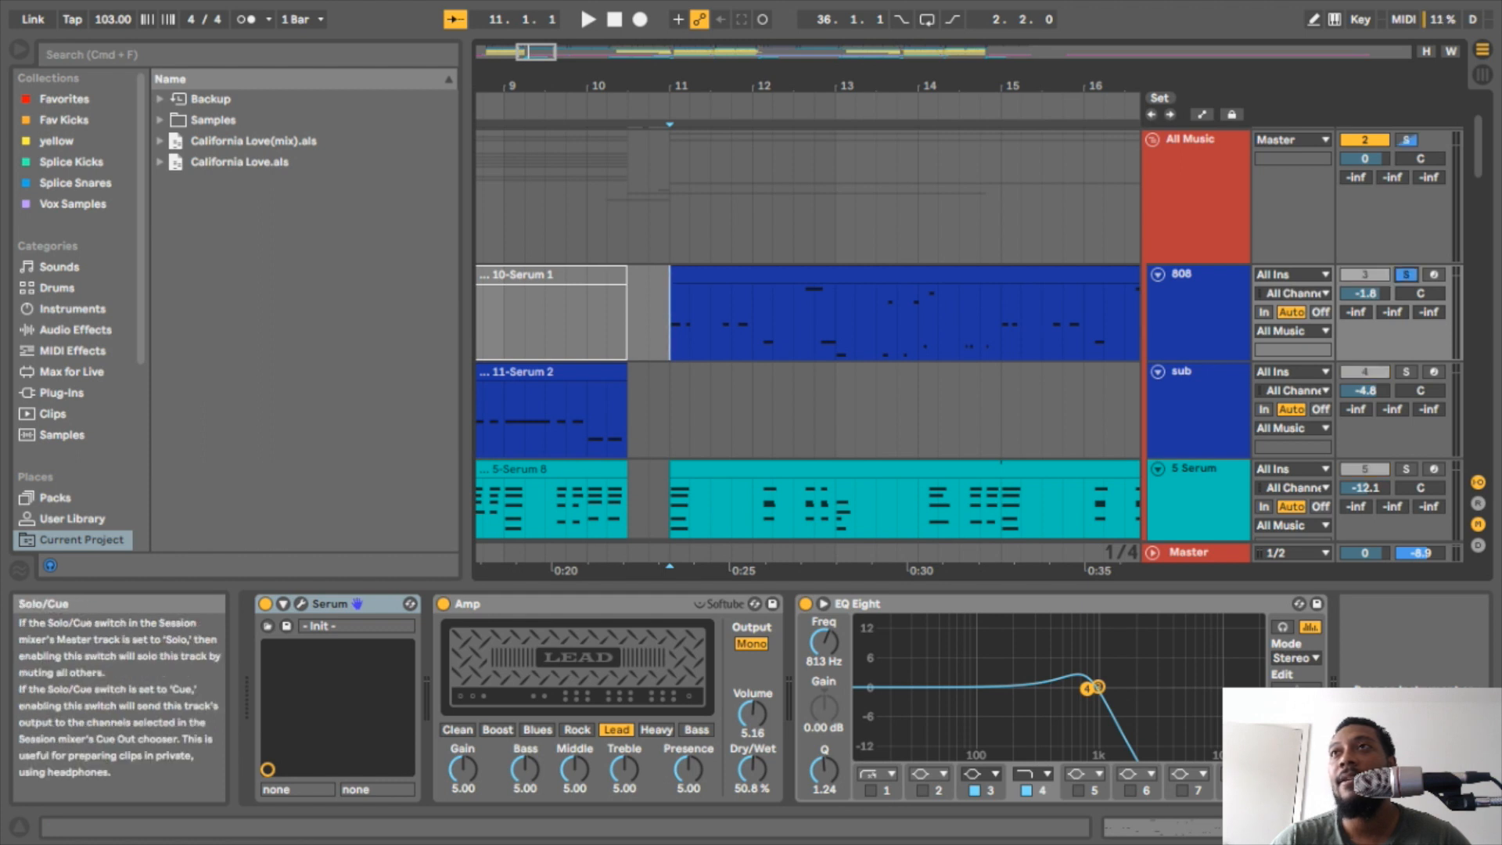
key("space")
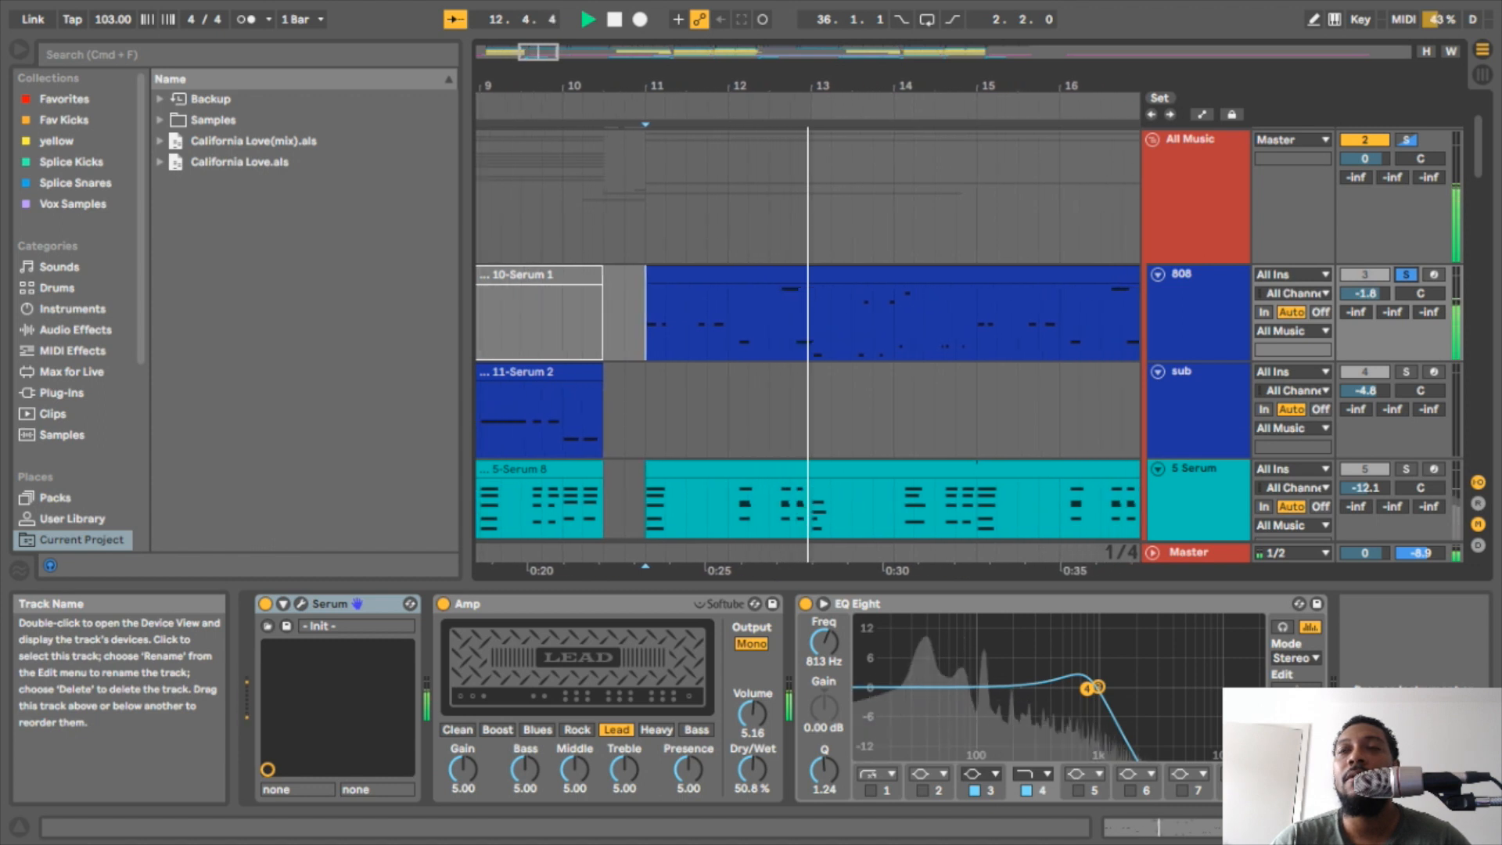
key("space")
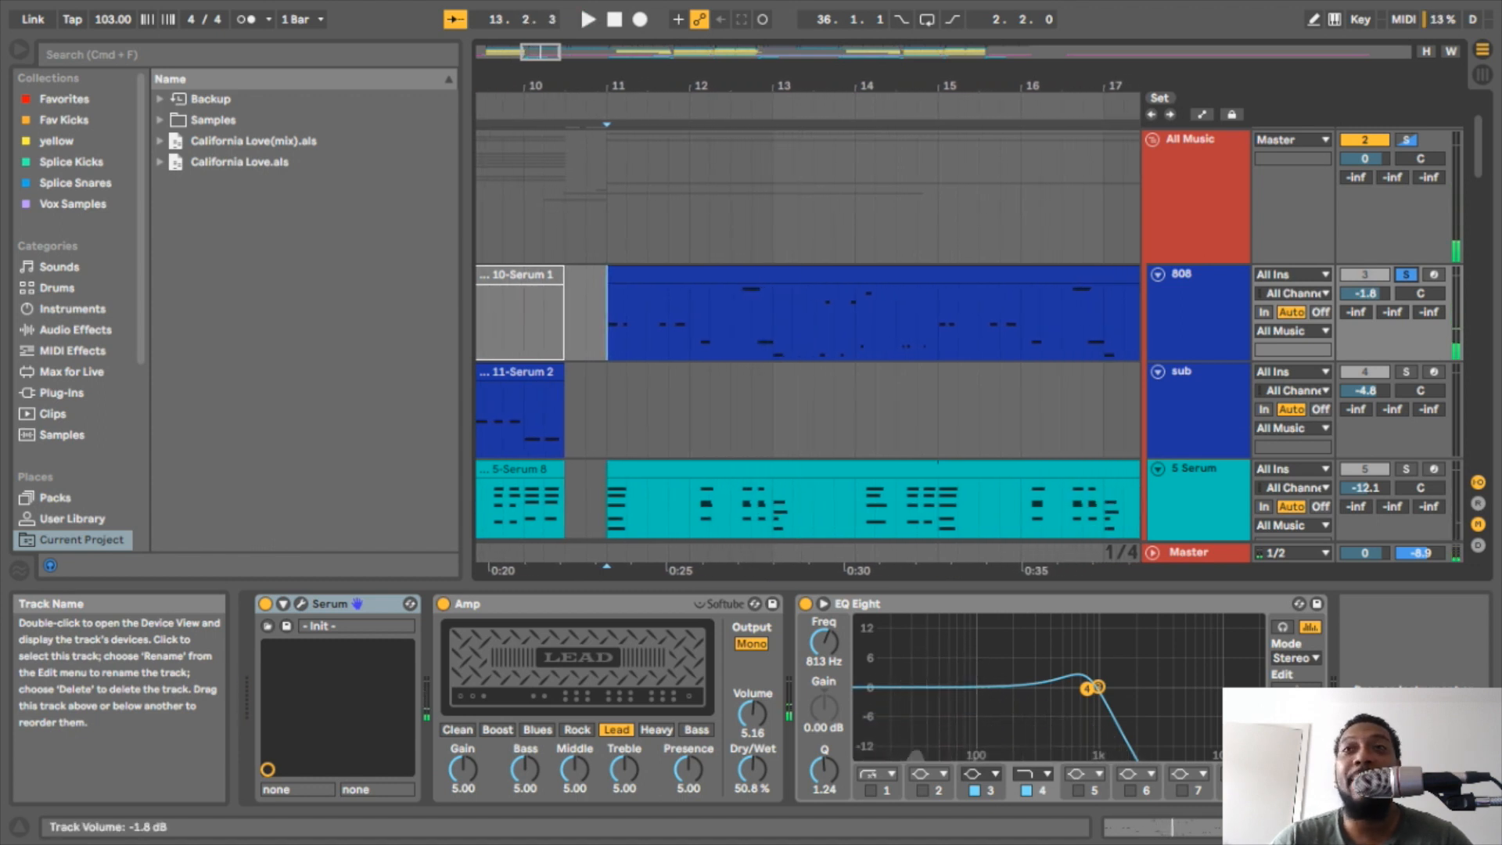
- Unsolo the 808 track and compare the device chains of the 808 and sub tracks
left_click(1405, 275)
left_click(1200, 297)
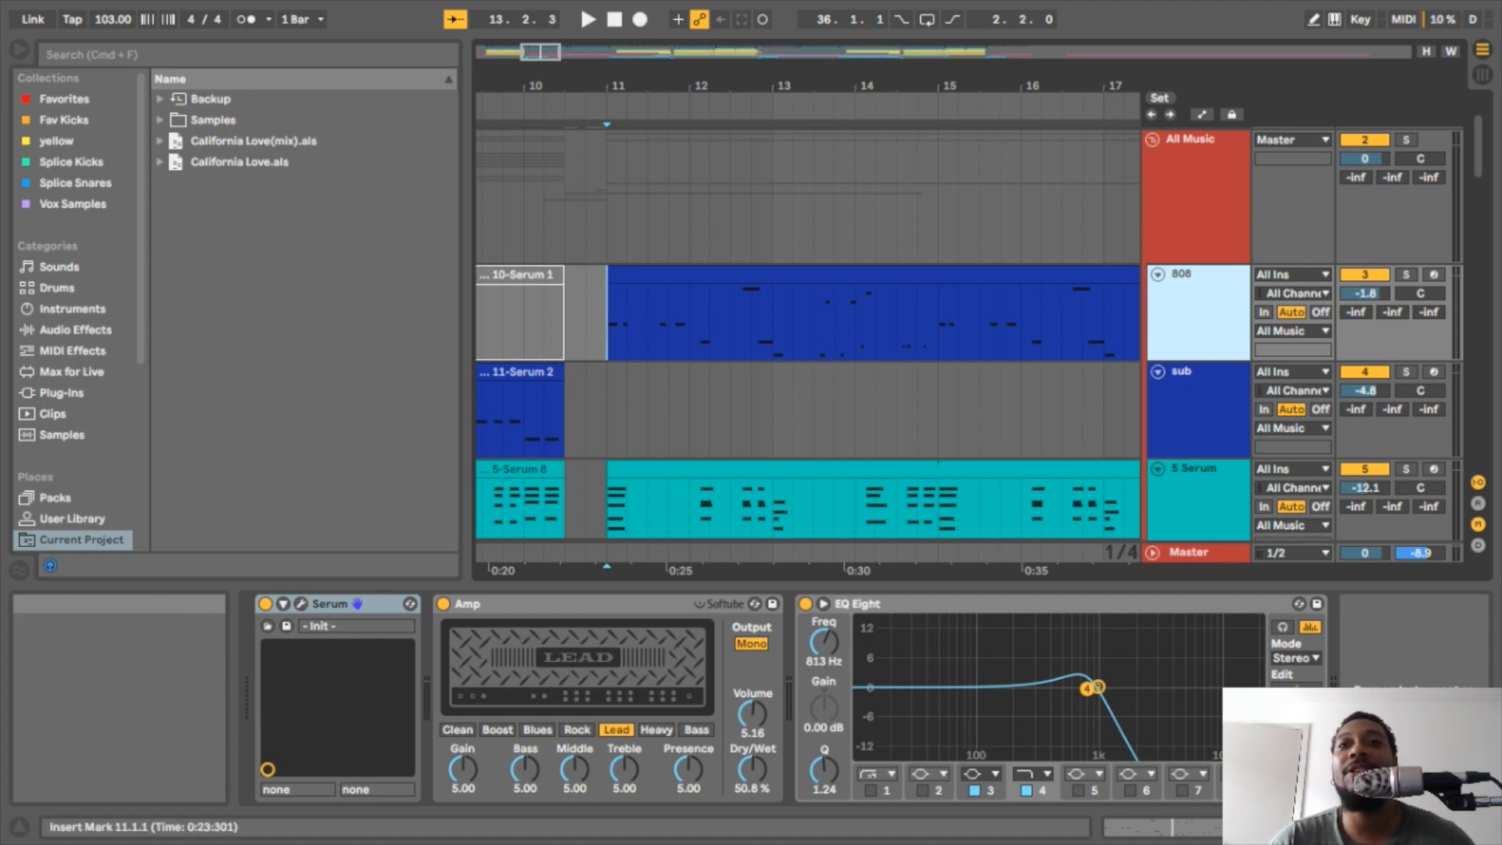
left_click(520, 371)
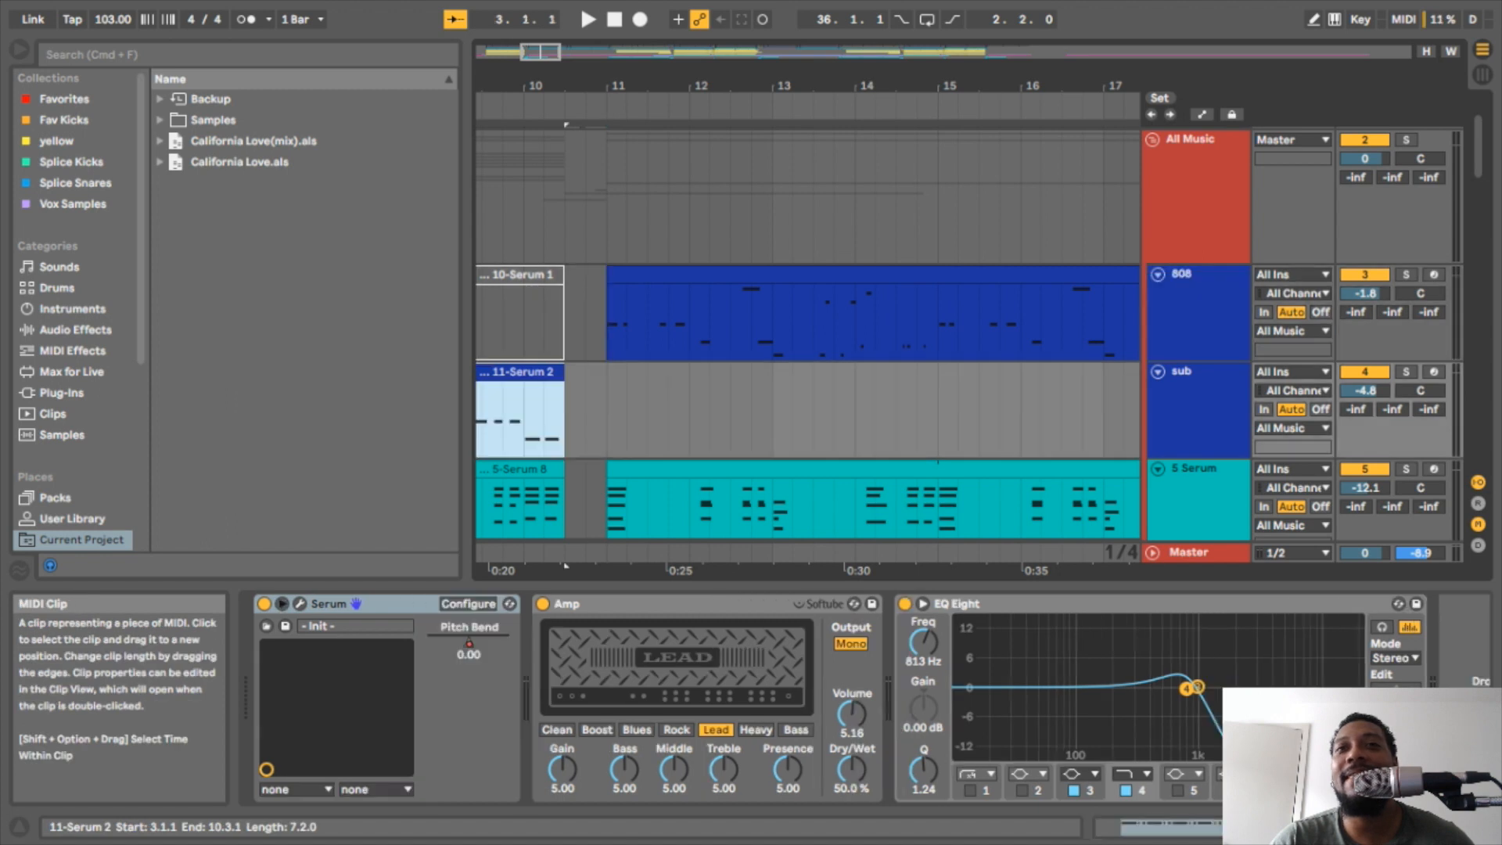
left_click(1198, 390)
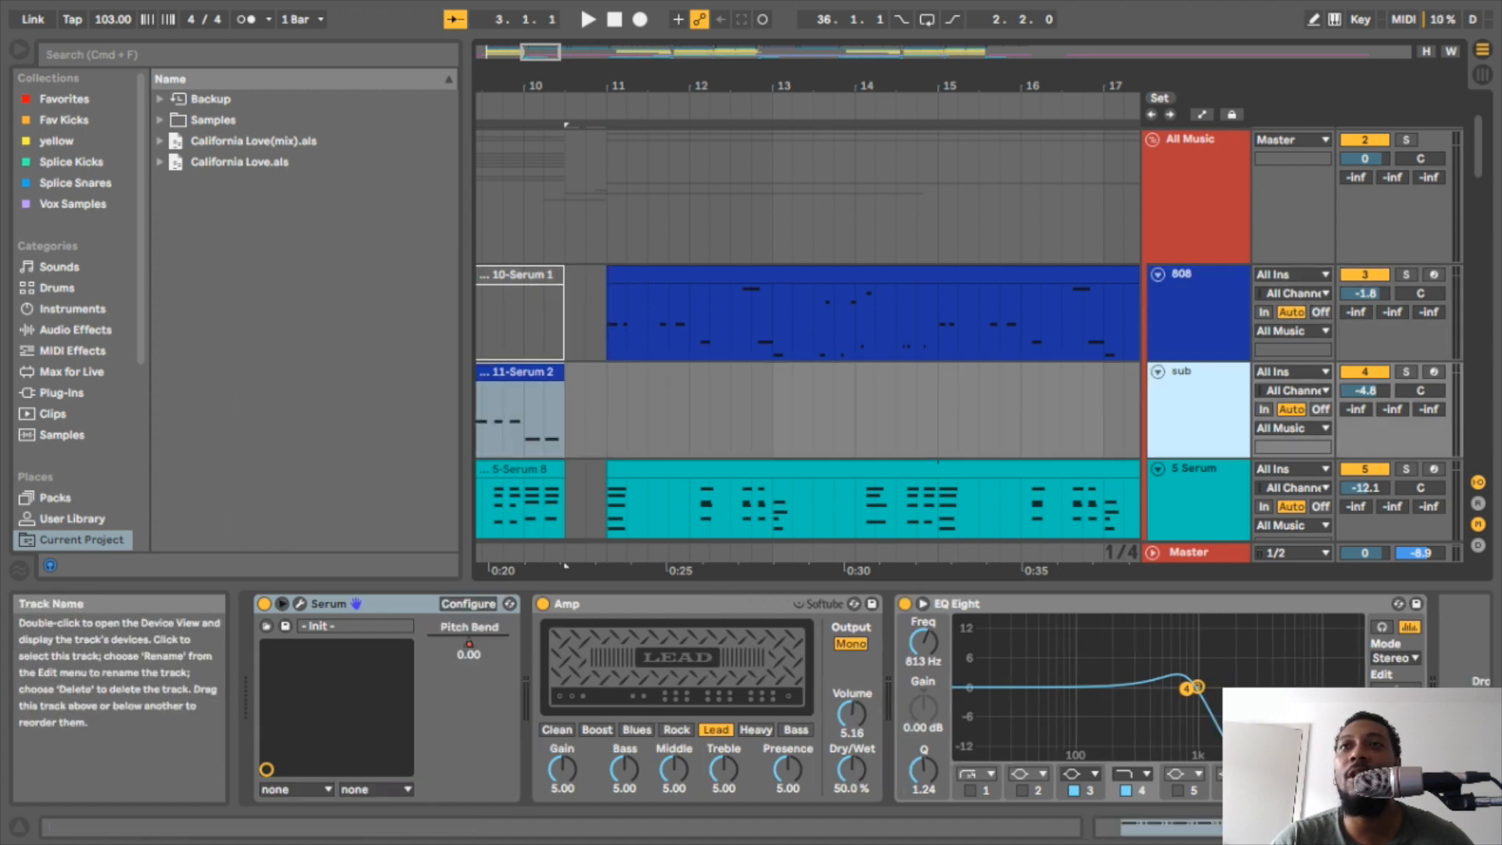
left_click(1199, 294)
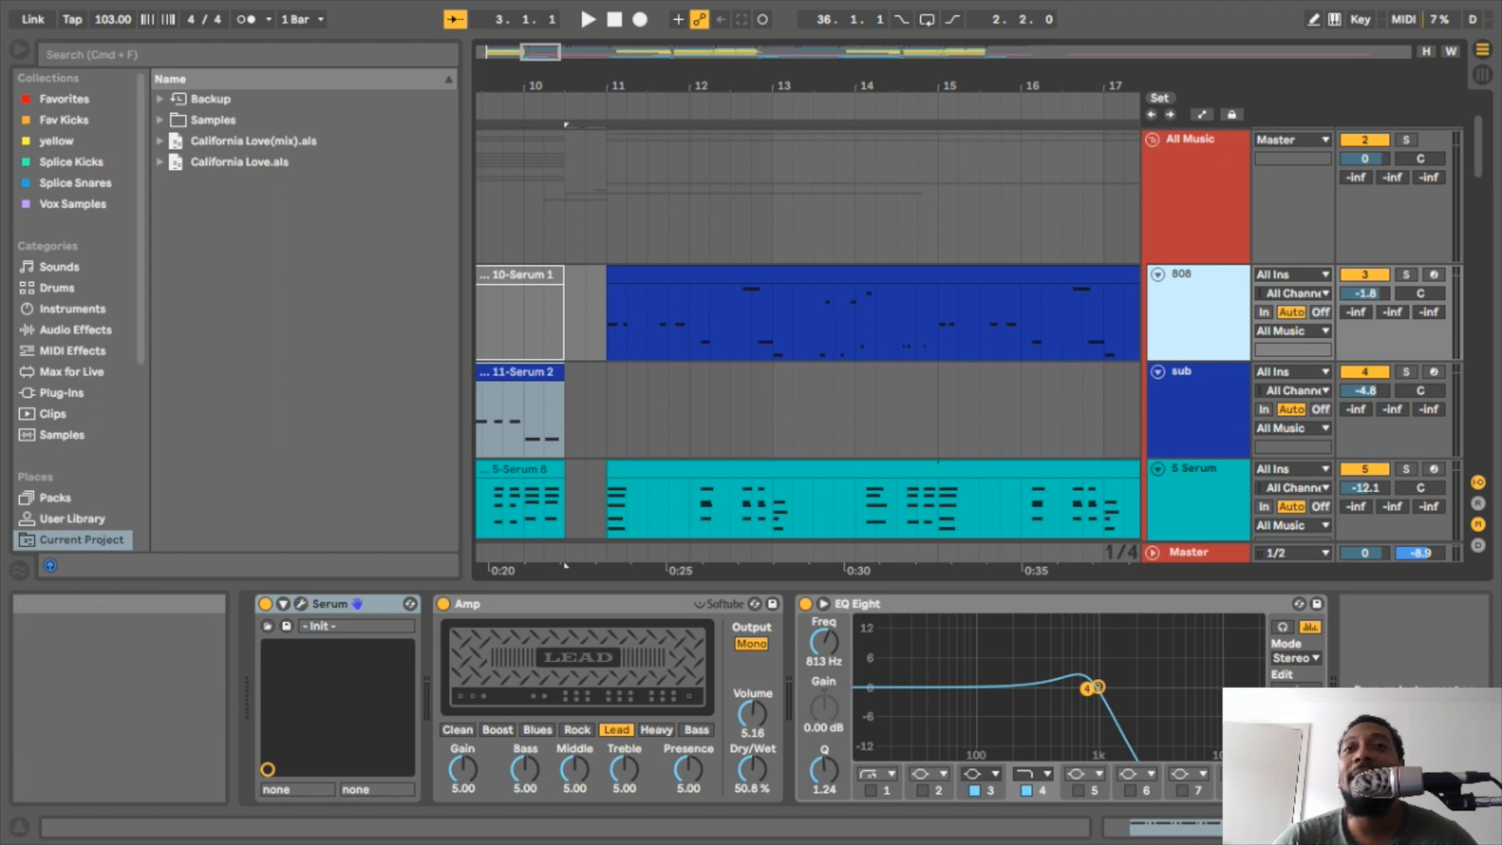
- Solo the 808 track and play it from bar 11 with the Amp's Dry/Wet at 0% and at 50.6%, stopping in bar 13
left_click(608, 313)
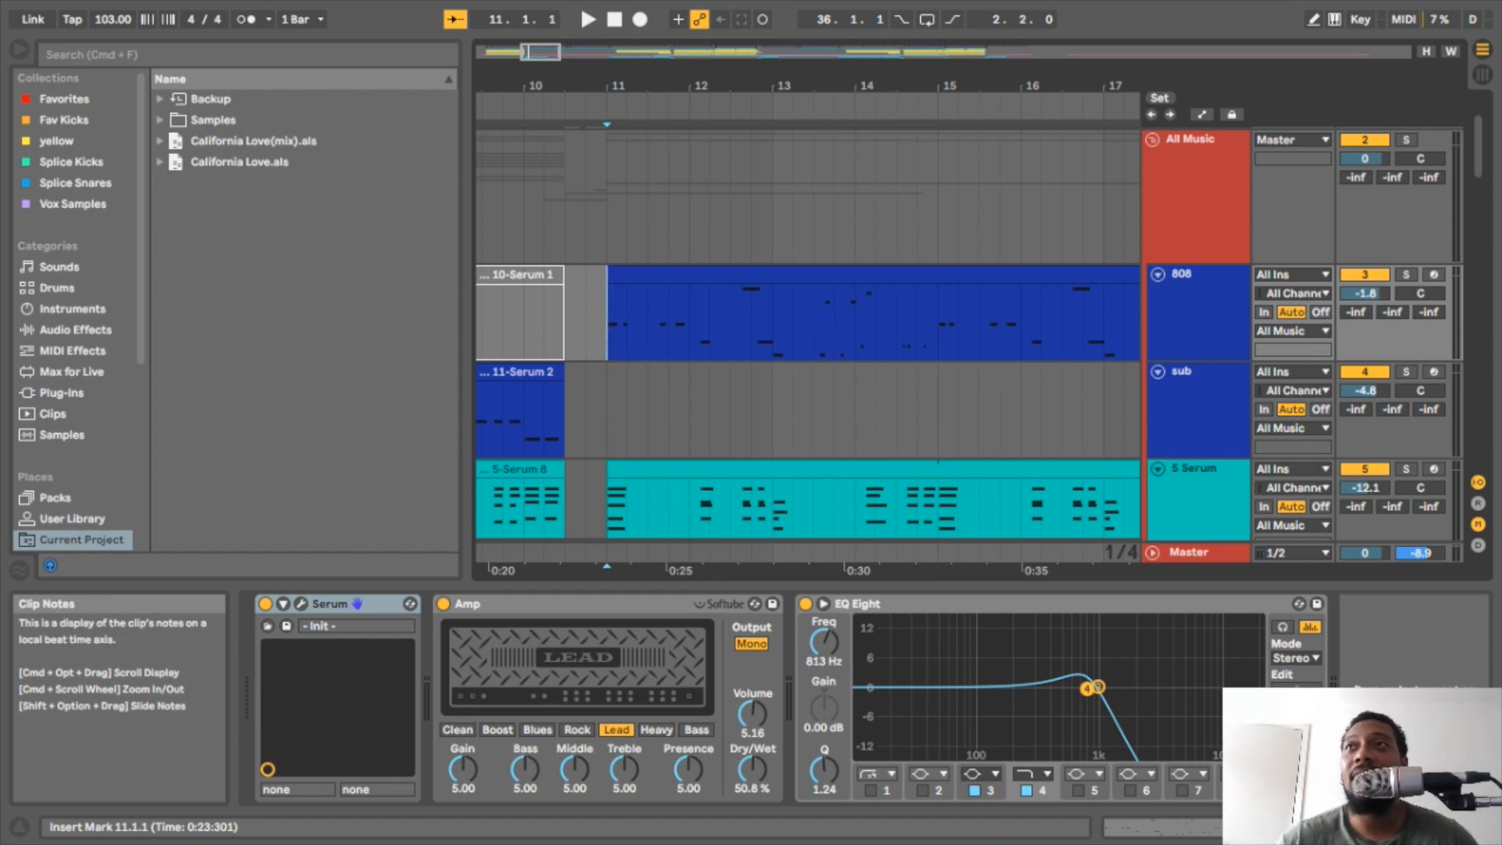
left_click(1406, 274)
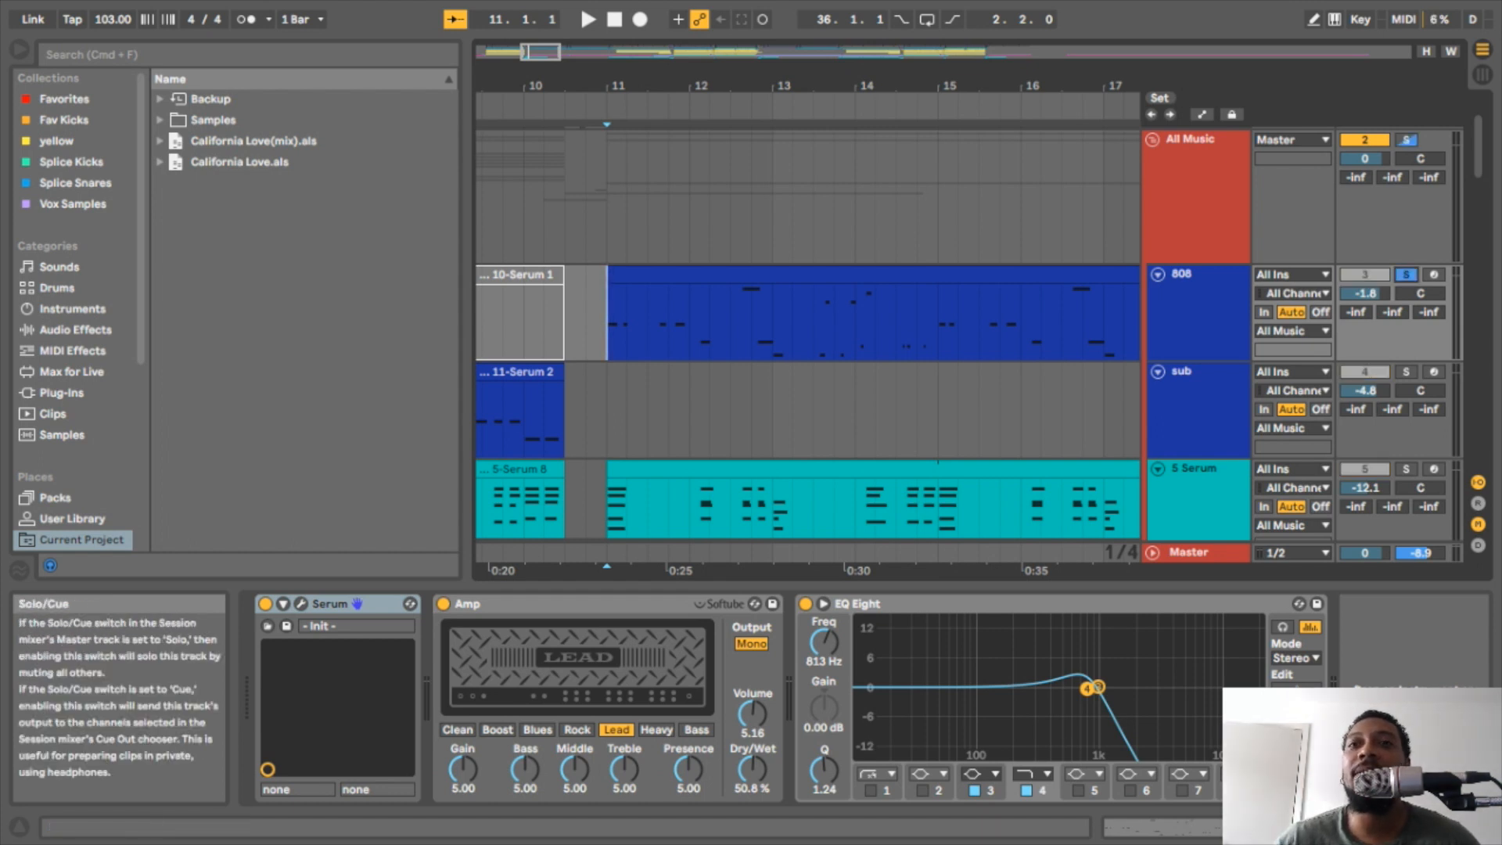
left_click_drag(752, 771, 752, 813)
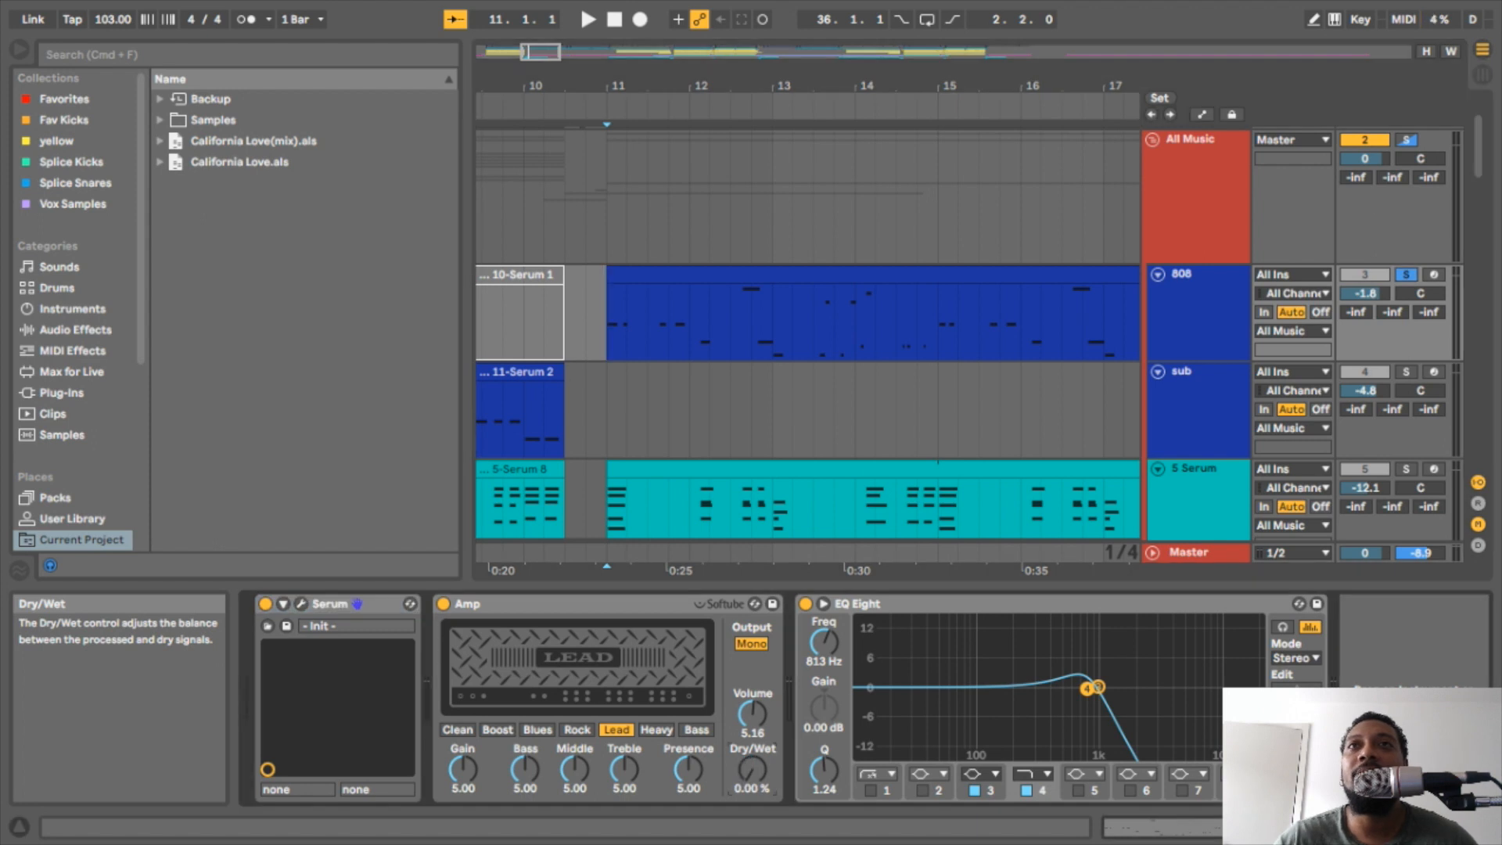
key("space")
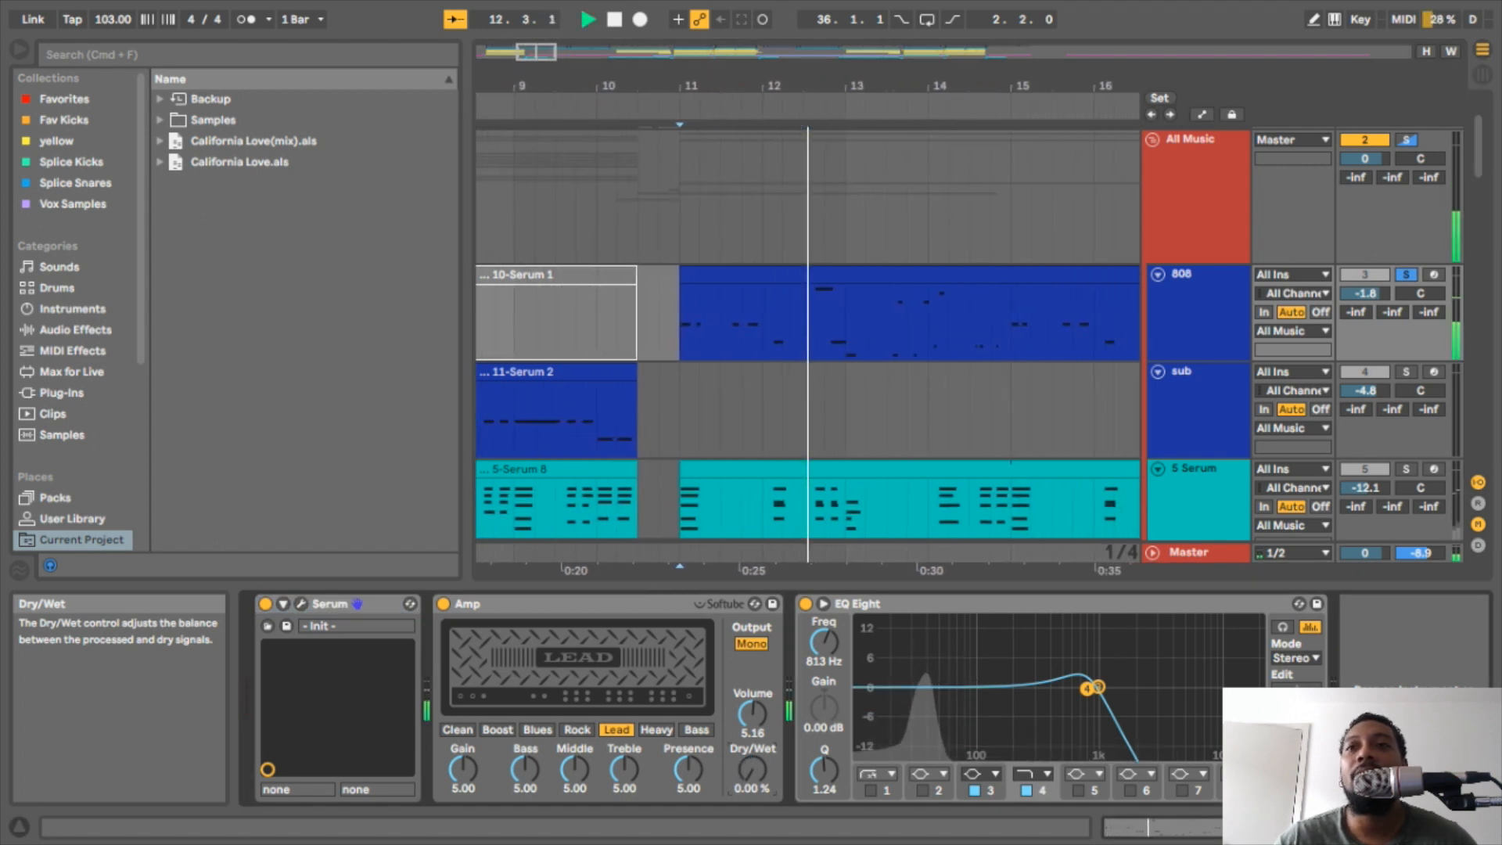
key("space")
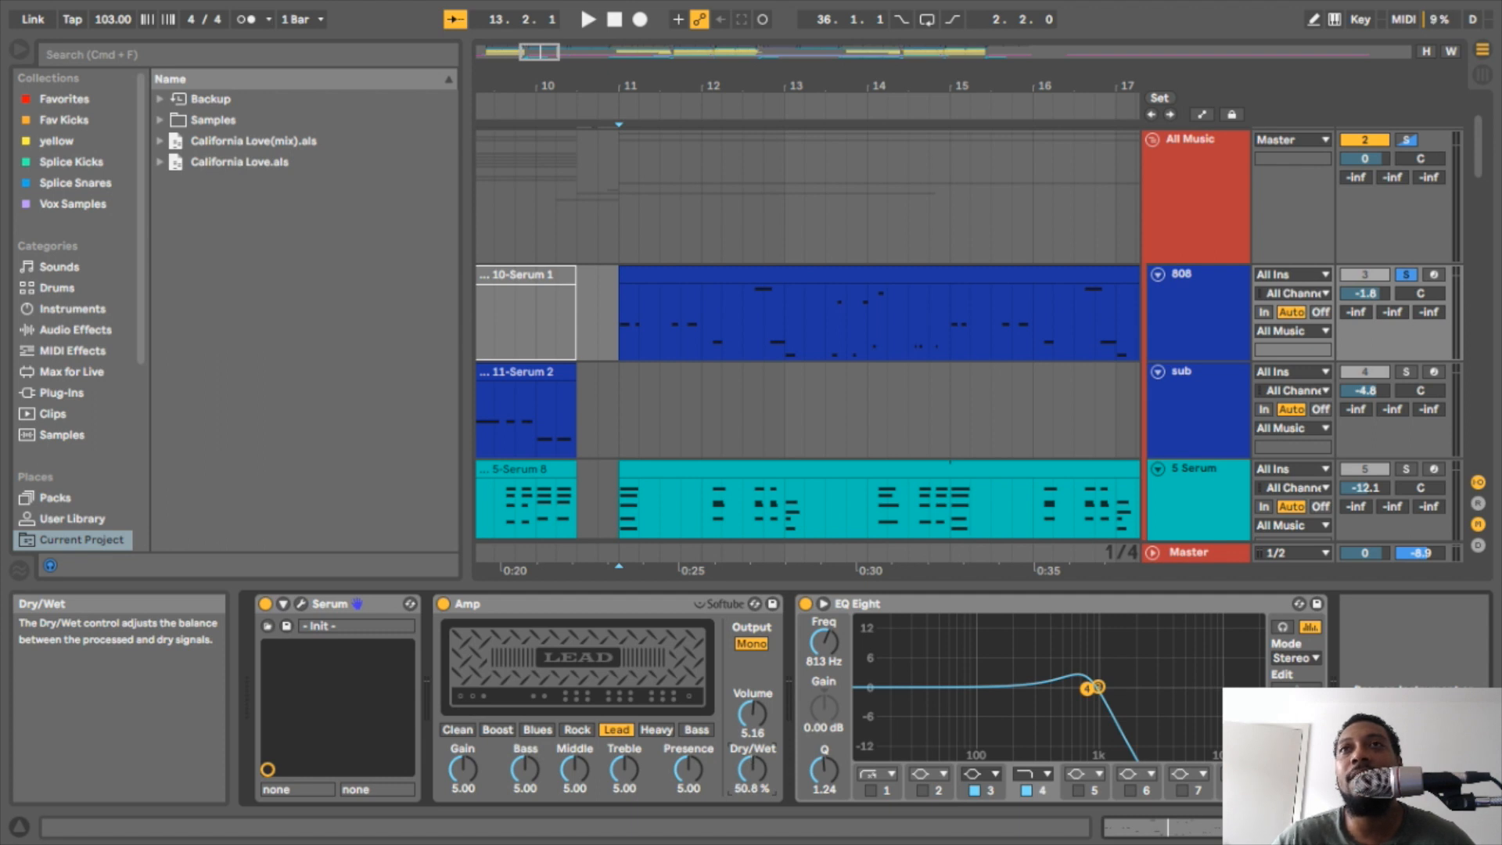
key("space")
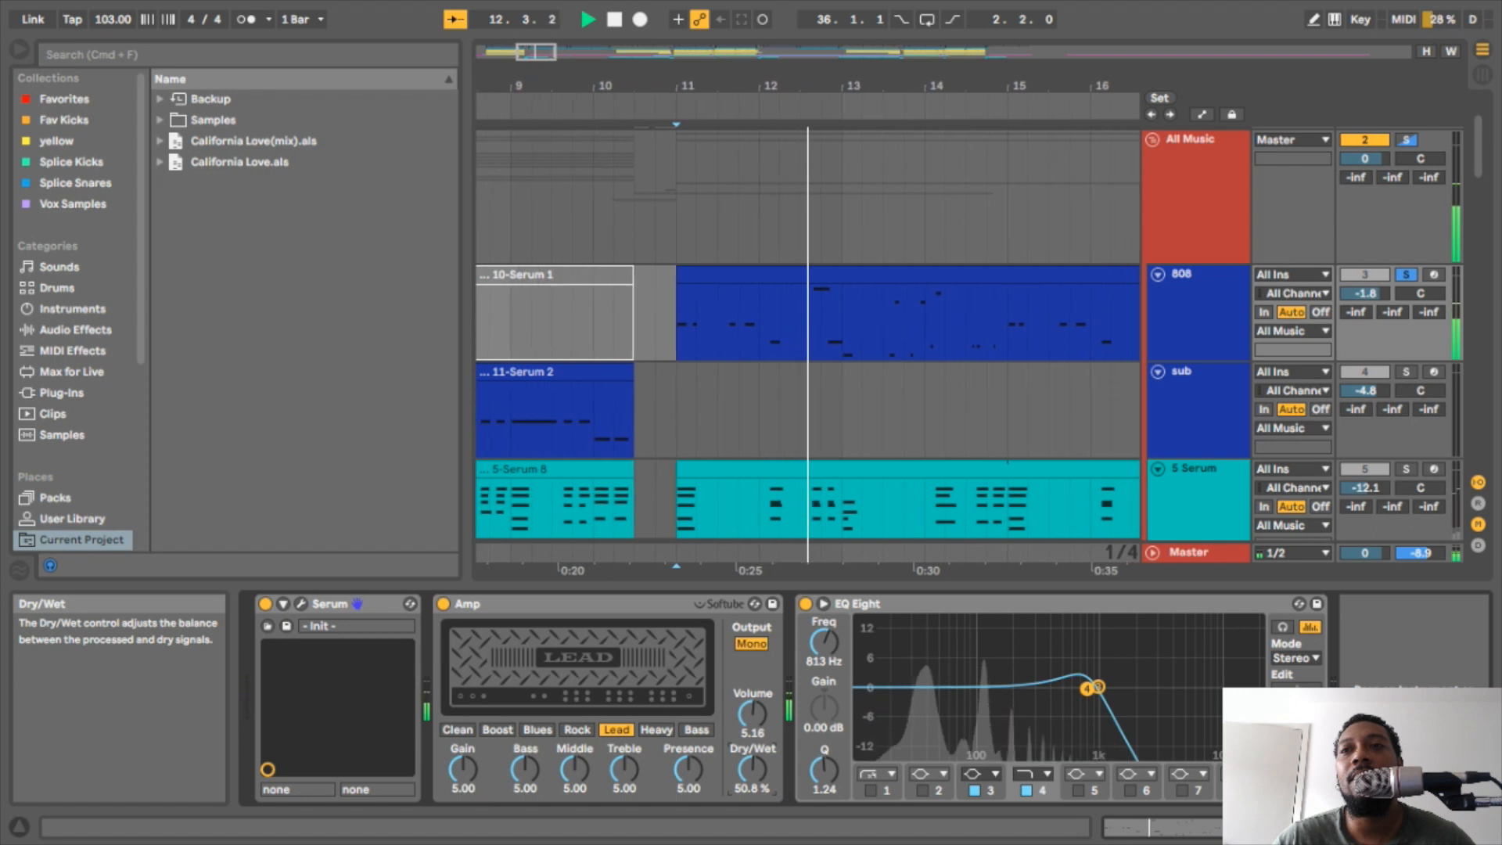
key("space")
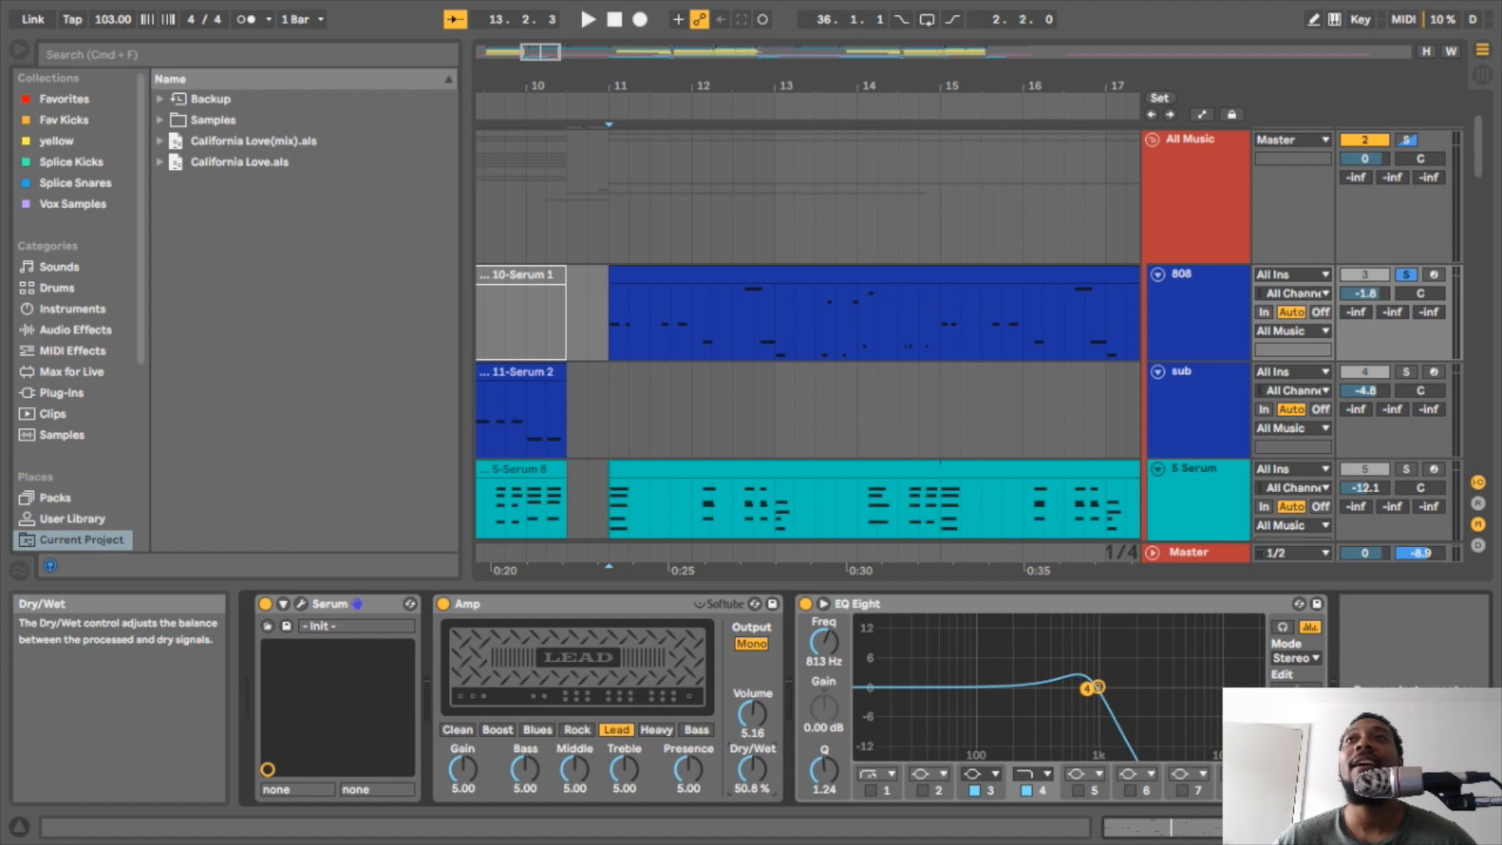
- Solo the 5 Serum track, select its clip starting at bar 11 and play it briefly, stopping in bar 11
scroll(806, 321, "down", 5)
scroll(806, 321, "right", 2)
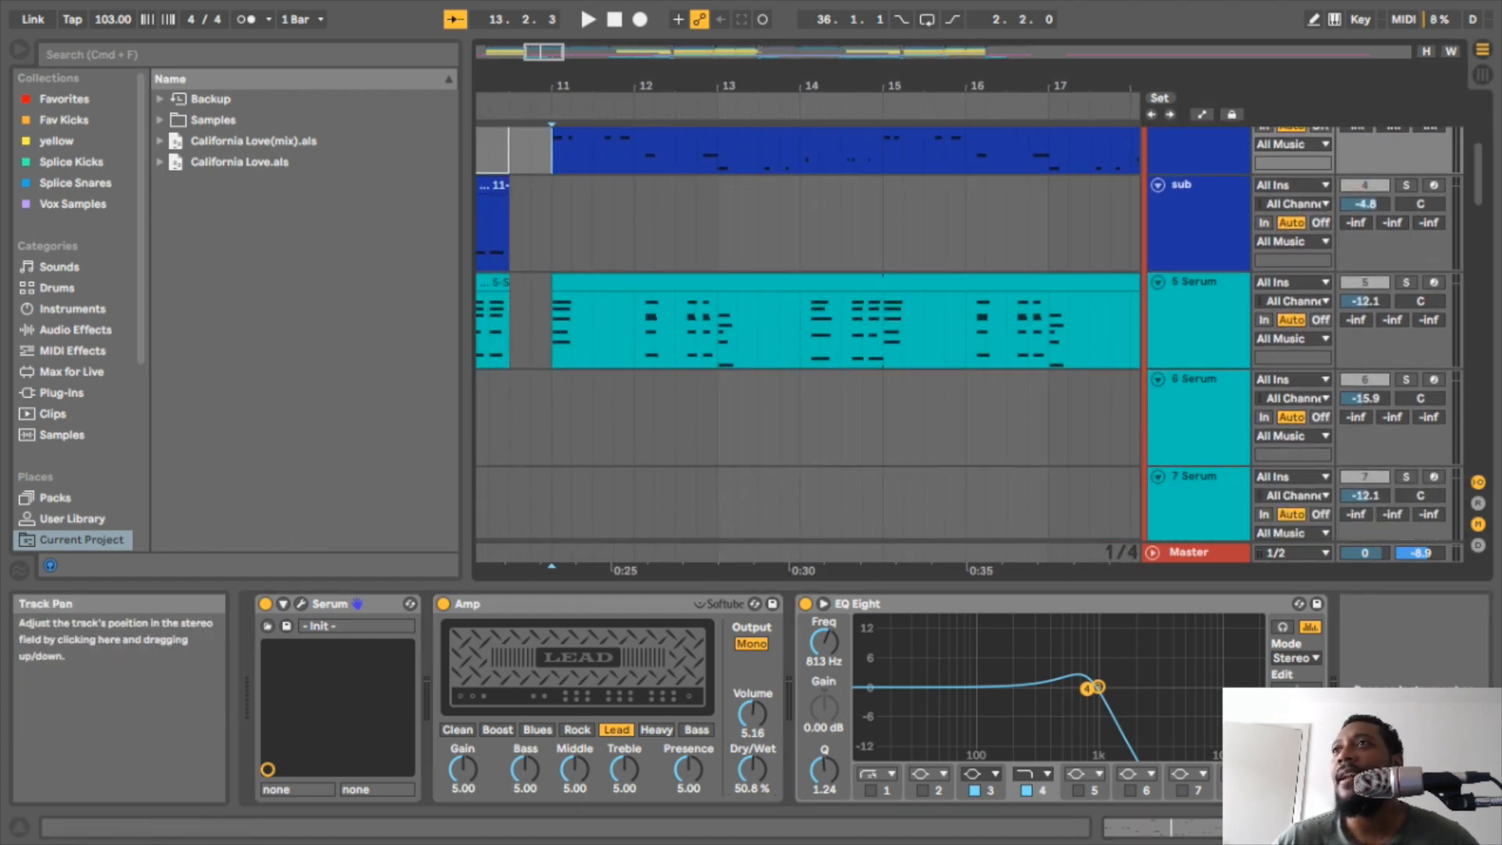
left_click(1406, 282)
key("Down")
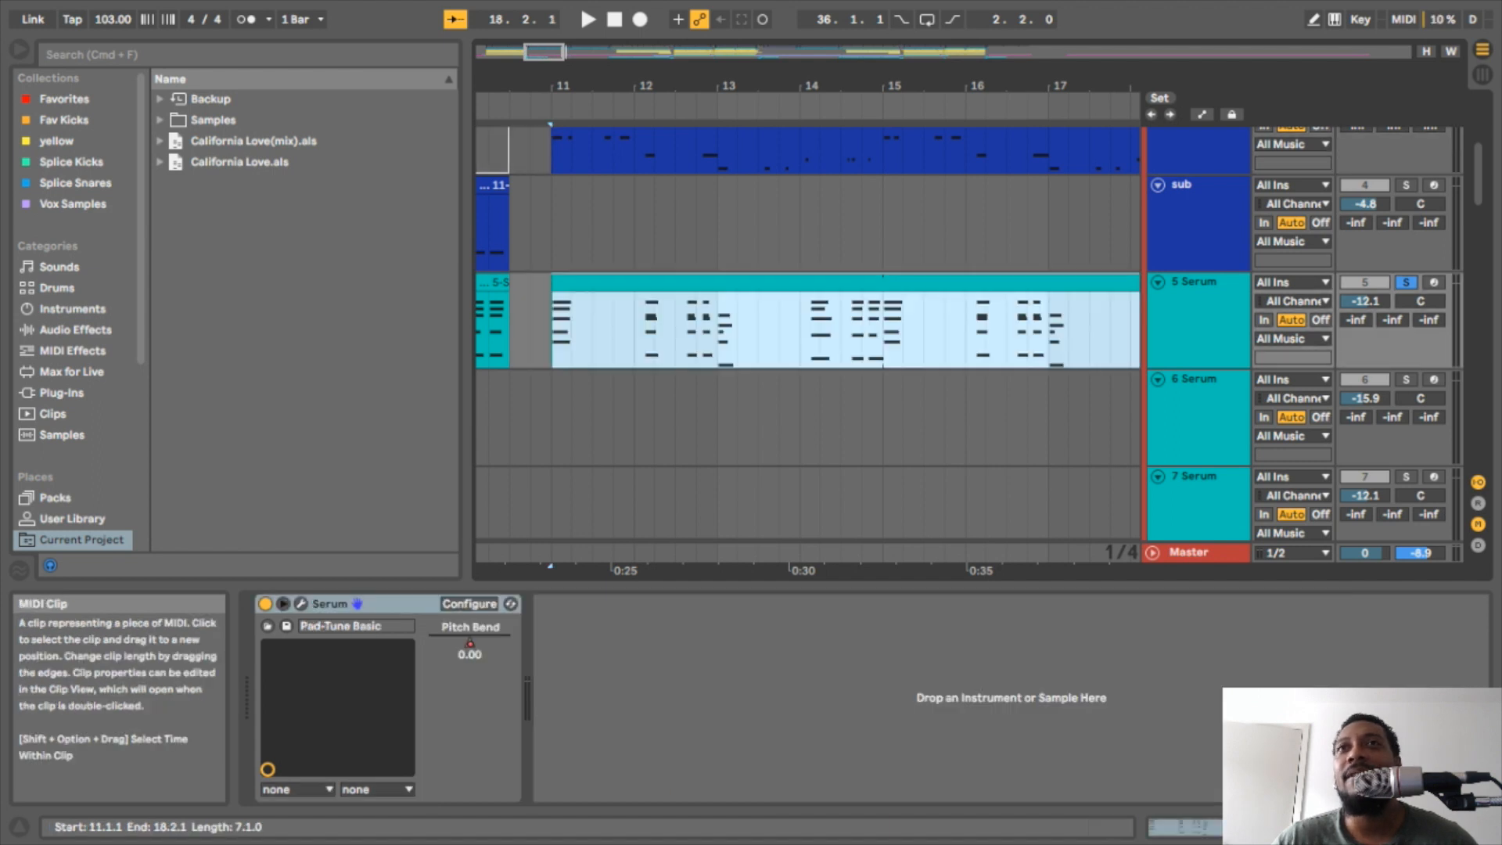
key("space")
key("space")
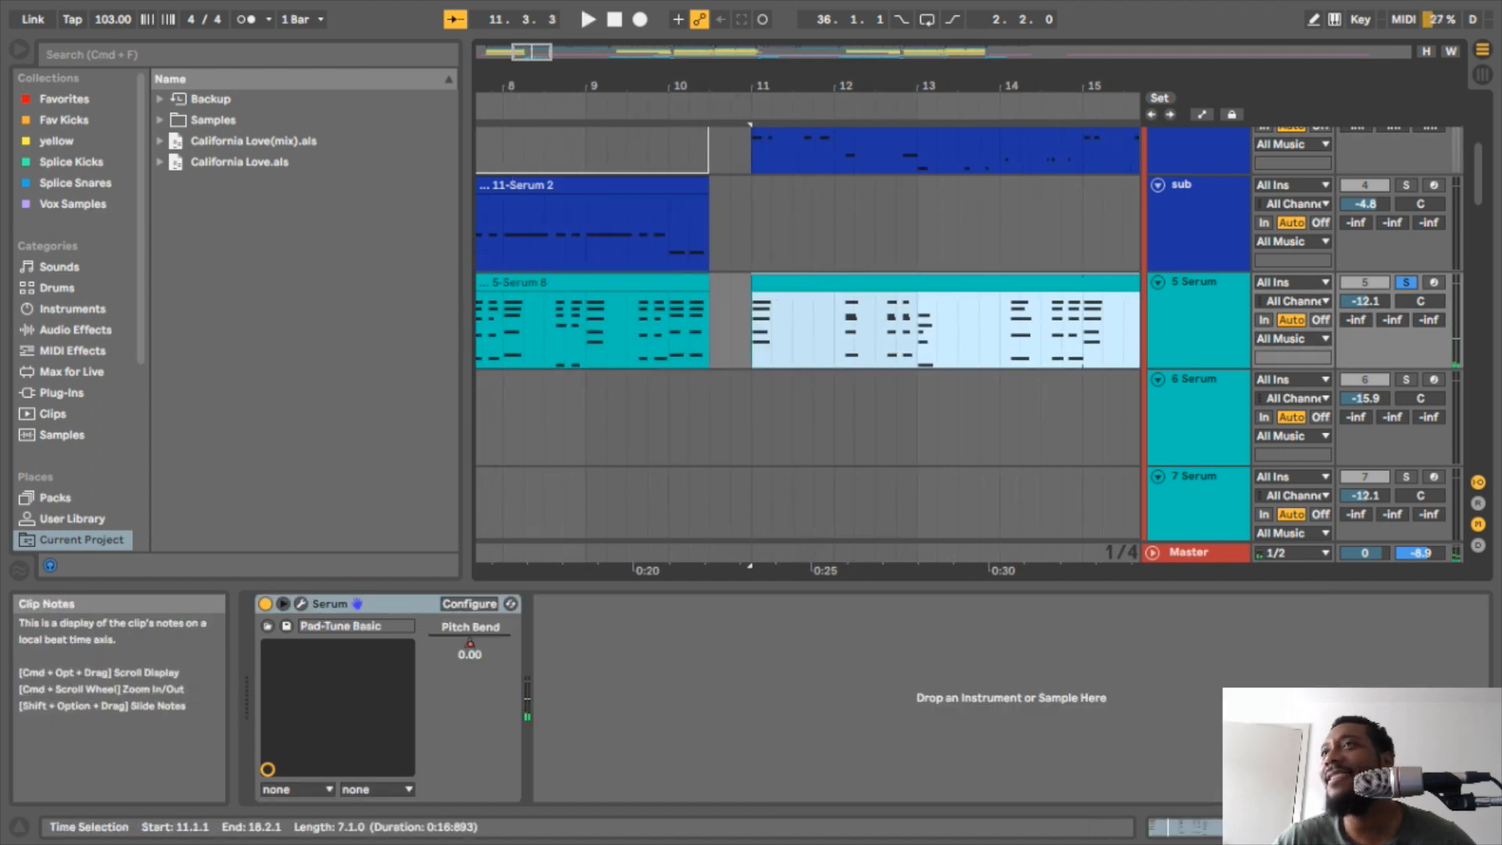
- Unsolo the 5 Serum track and look down through the talkbox tracks to the pink Sample track
key("shift+Down")
key("shift+Down")
key("shift+Down")
key("shift+Down")
key("shift+Down")
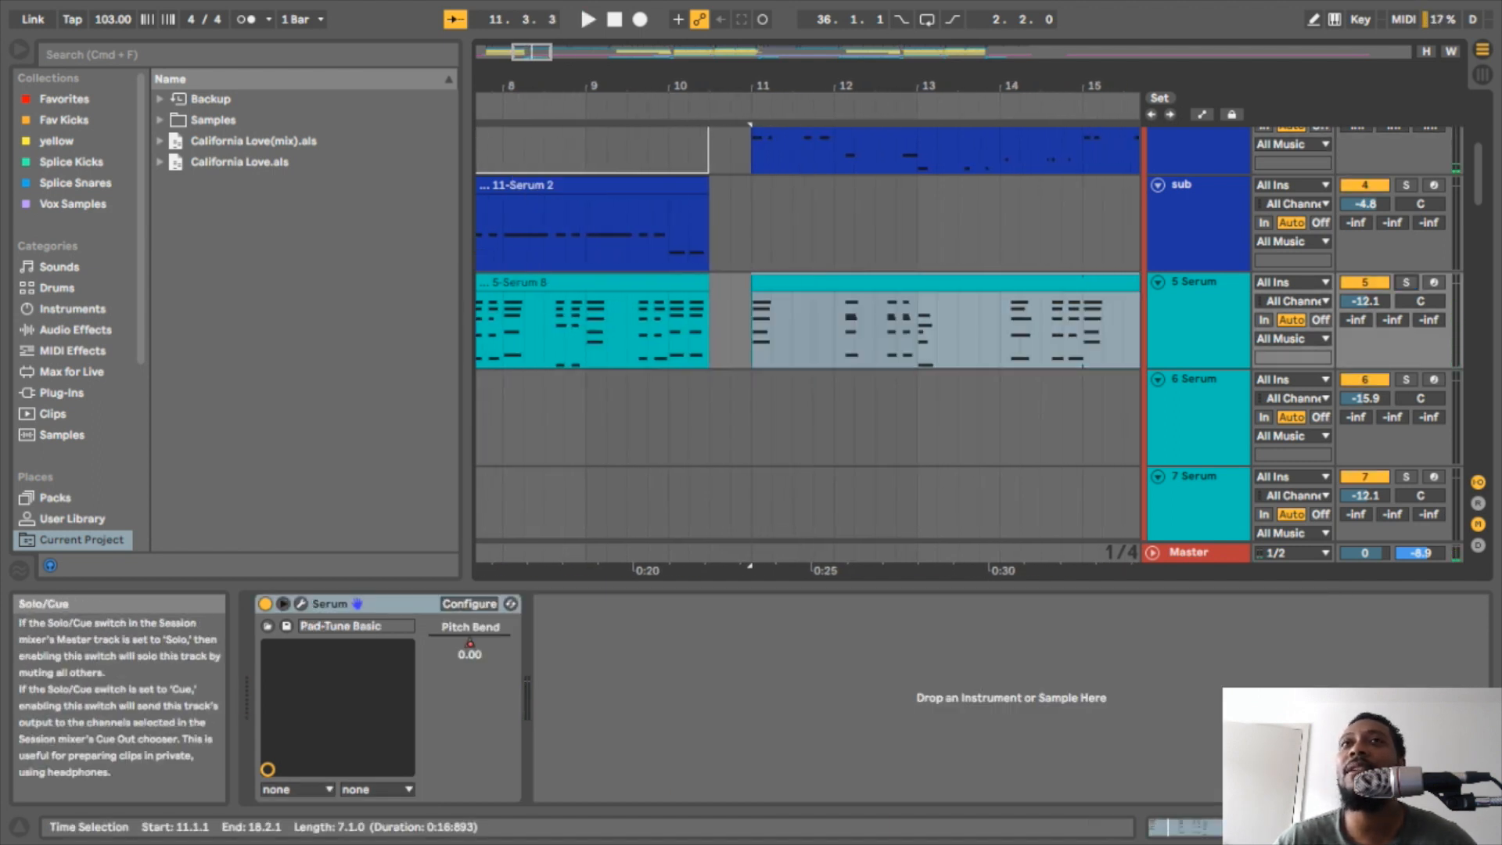
key("shift+Down")
key("shift+Down")
key("shift+Down")
key("shift+Down")
key("shift+Down")
key("shift+Down")
key("shift+Down")
key("shift+Down")
key("shift+Down")
key("shift+Down")
key("shift+Down")
key("shift+Down")
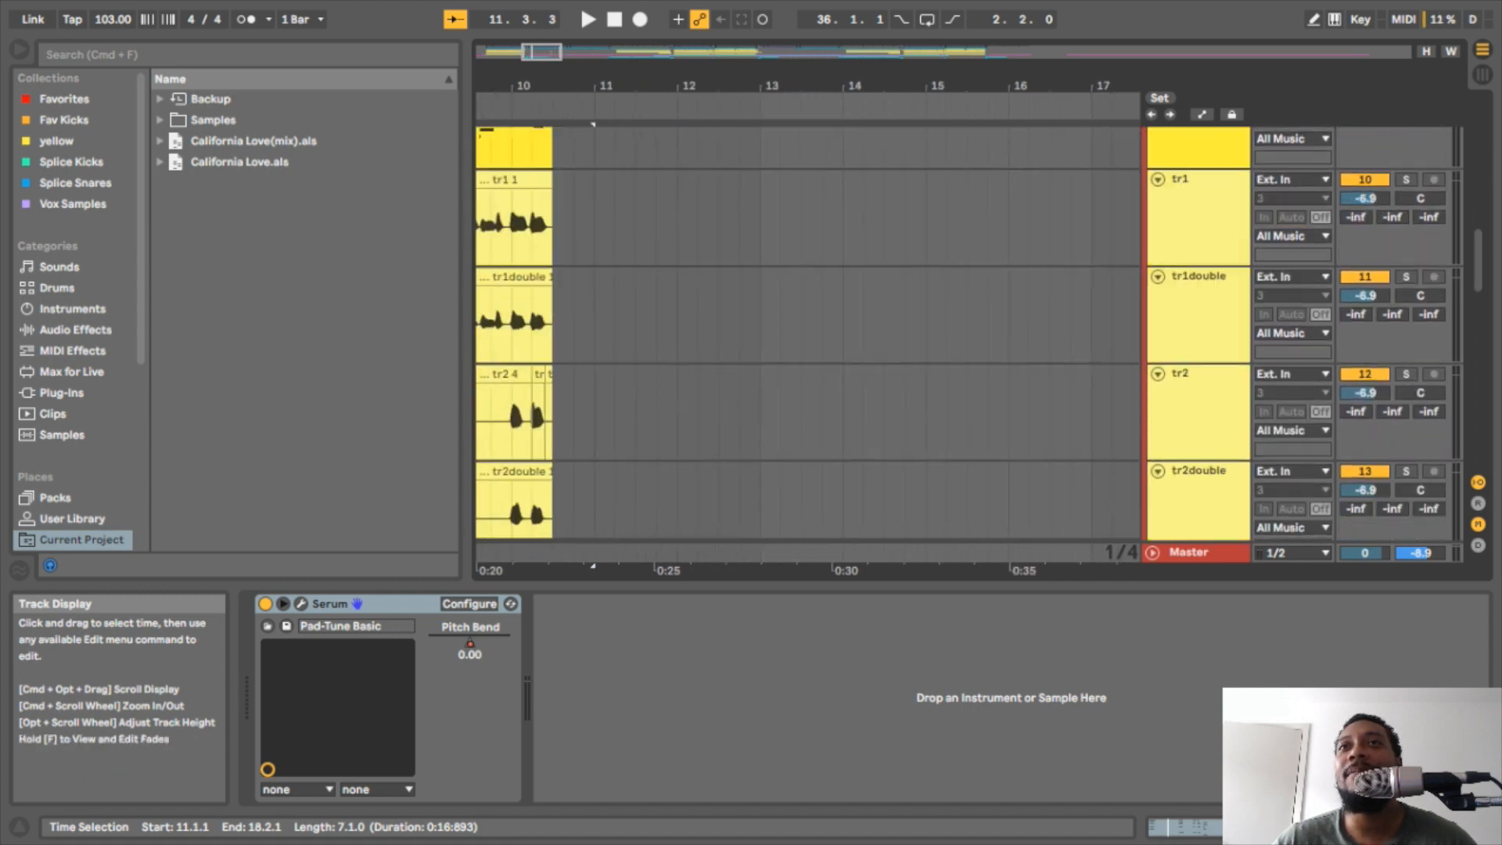
scroll(782, 313, "up", 3)
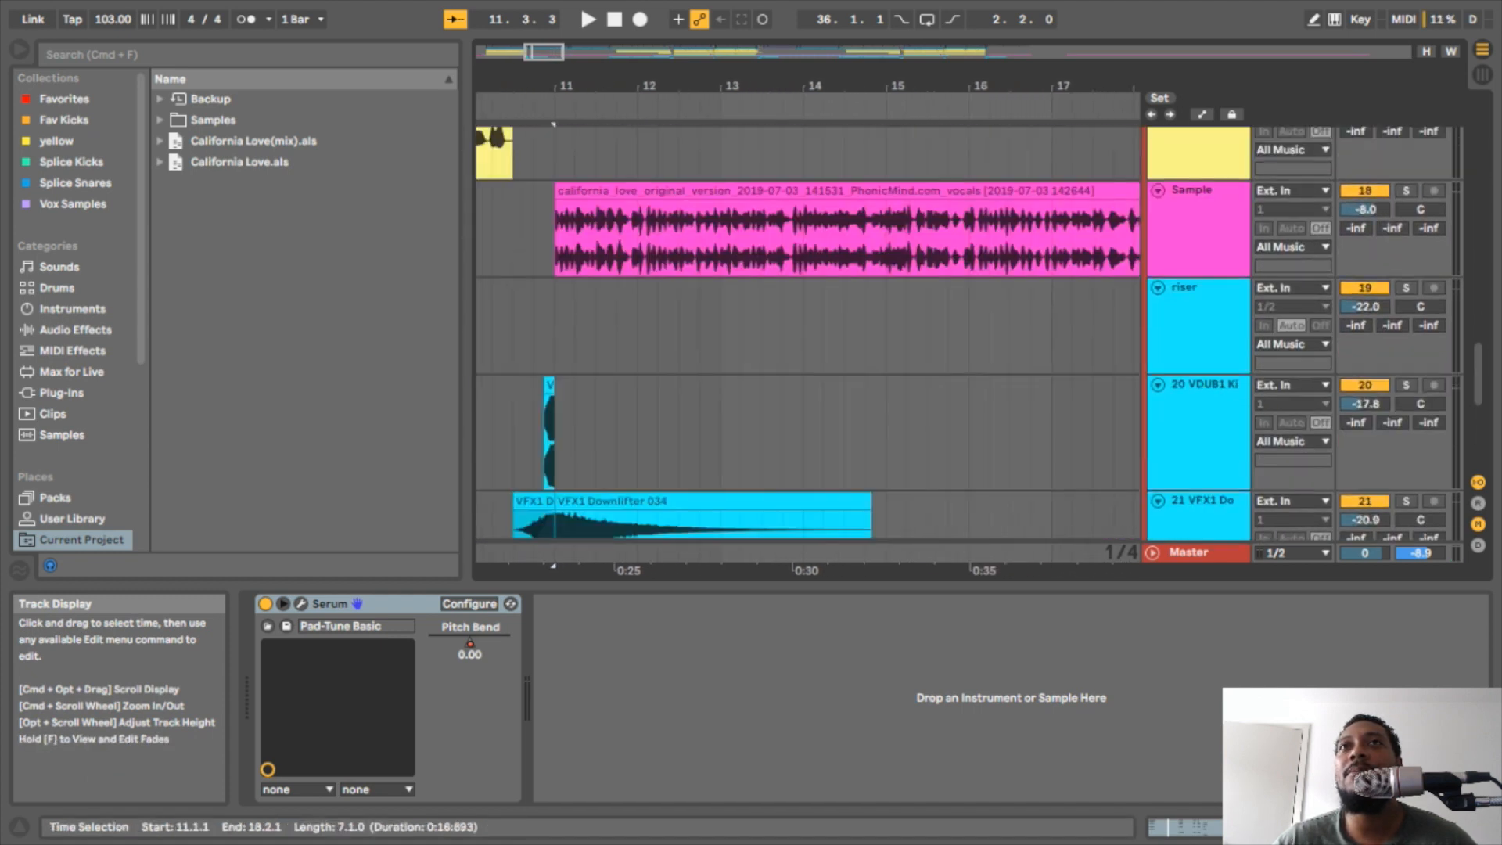
- Select the Sample vocal clip and play the full mix from bar 11, stopping after viewing the effect tracks below
left_click(783, 203)
key("space")
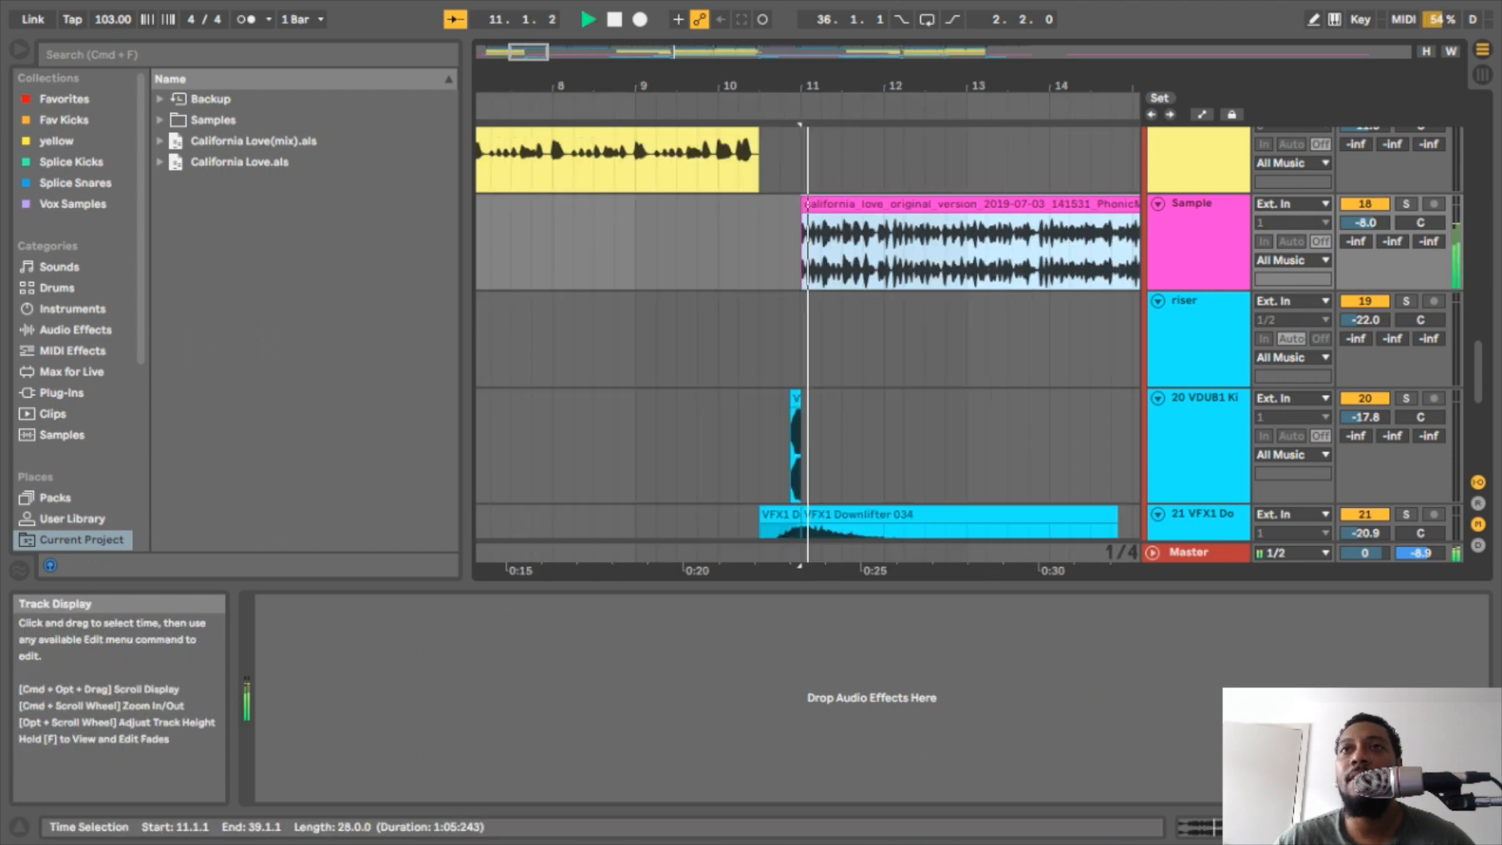
scroll(782, 312, "down", 5)
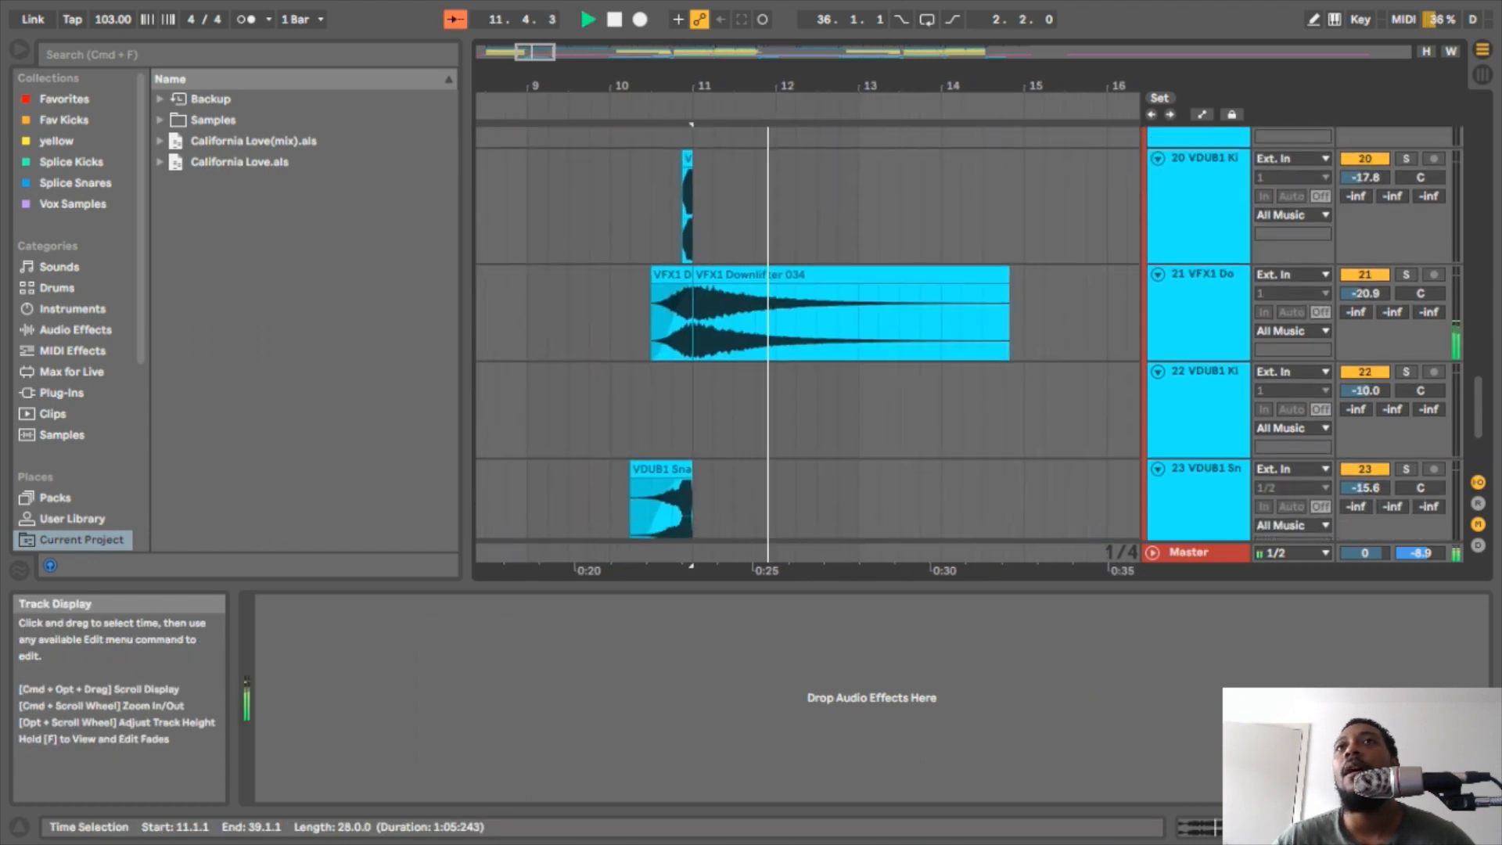
key("space")
- Examine the riser, VDUB1 Kick and VFX1 Downlifter tracks for the transition effects leading into bar 11
left_click(727, 274)
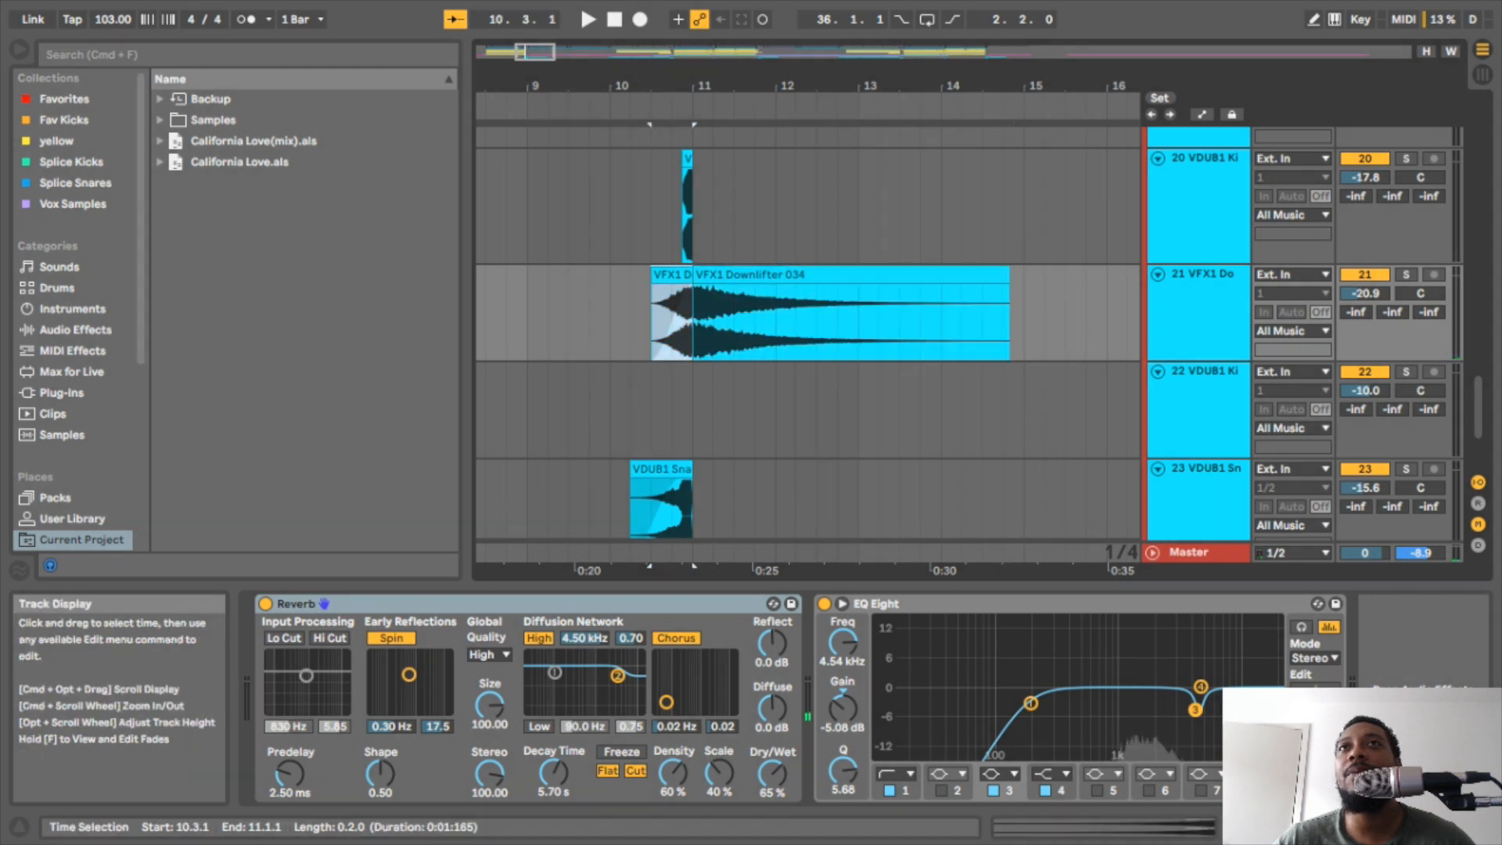
left_click(652, 203)
scroll(652, 204, "up", 2)
scroll(807, 331, "up", 5)
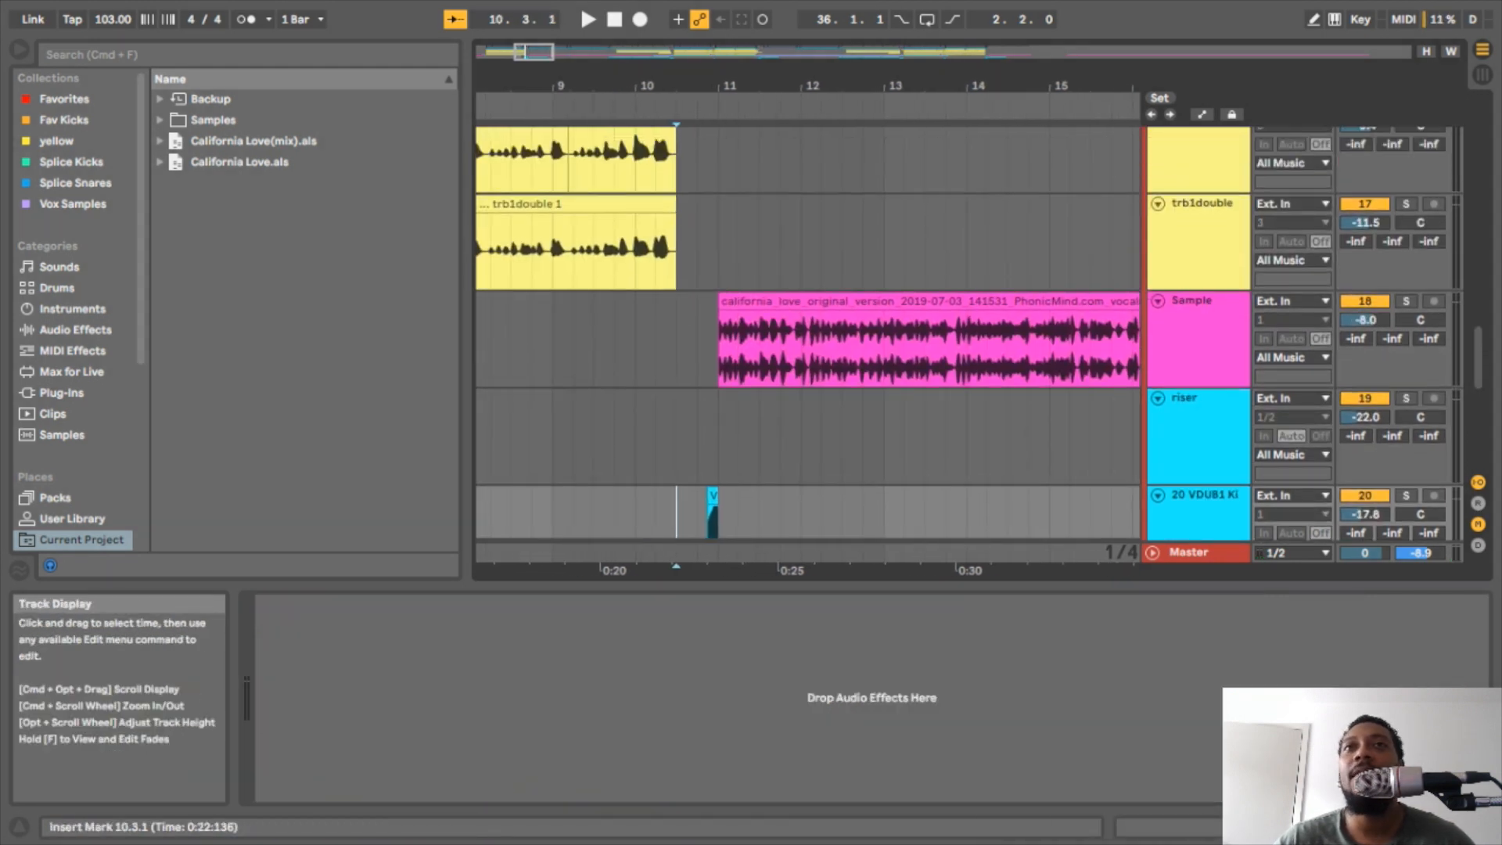
left_click(656, 436)
scroll(808, 331, "down", 5)
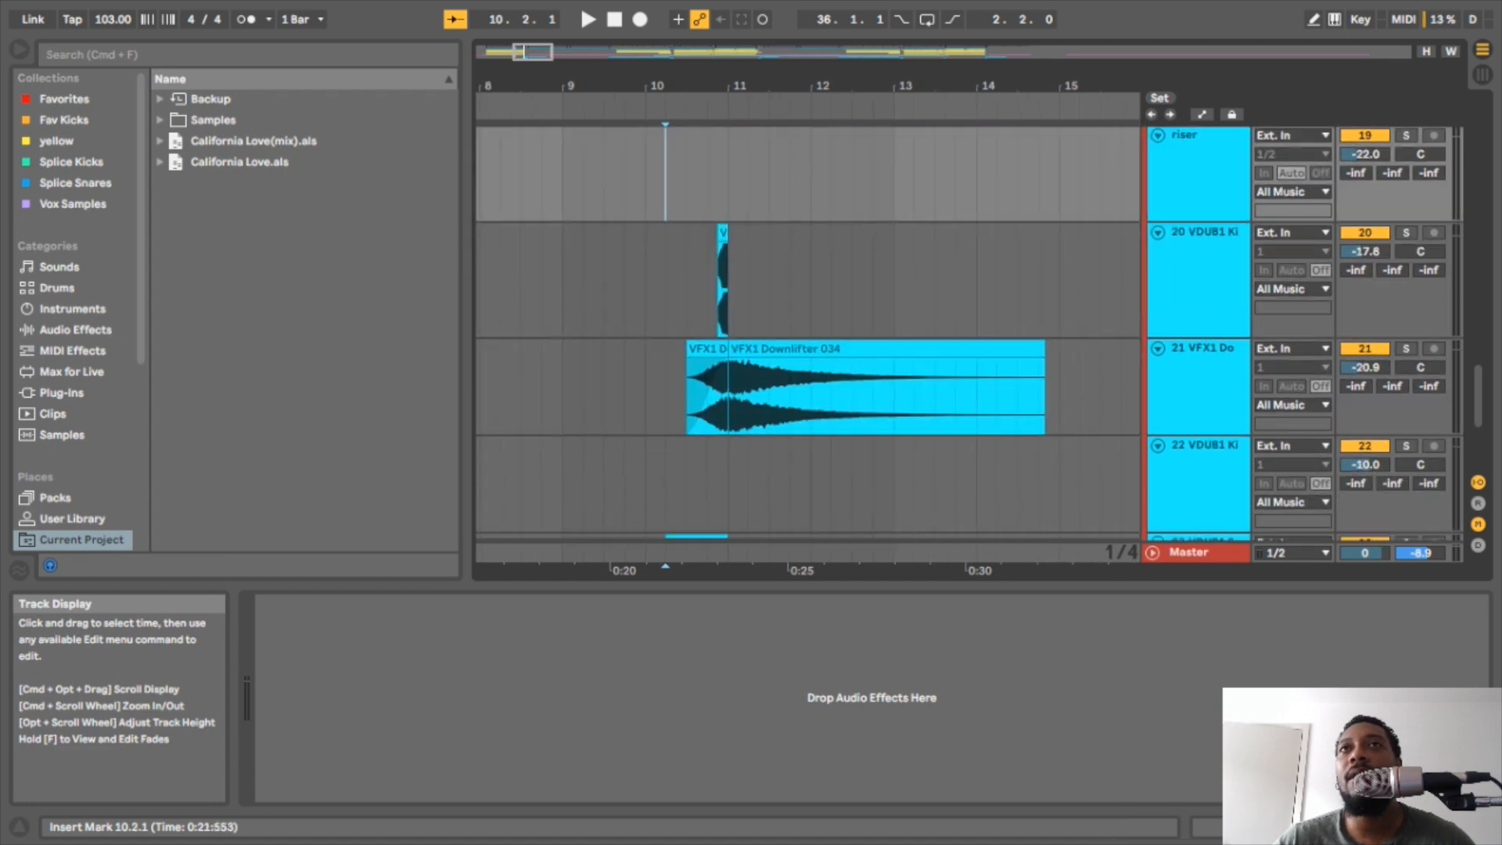
scroll(808, 331, "up", 2)
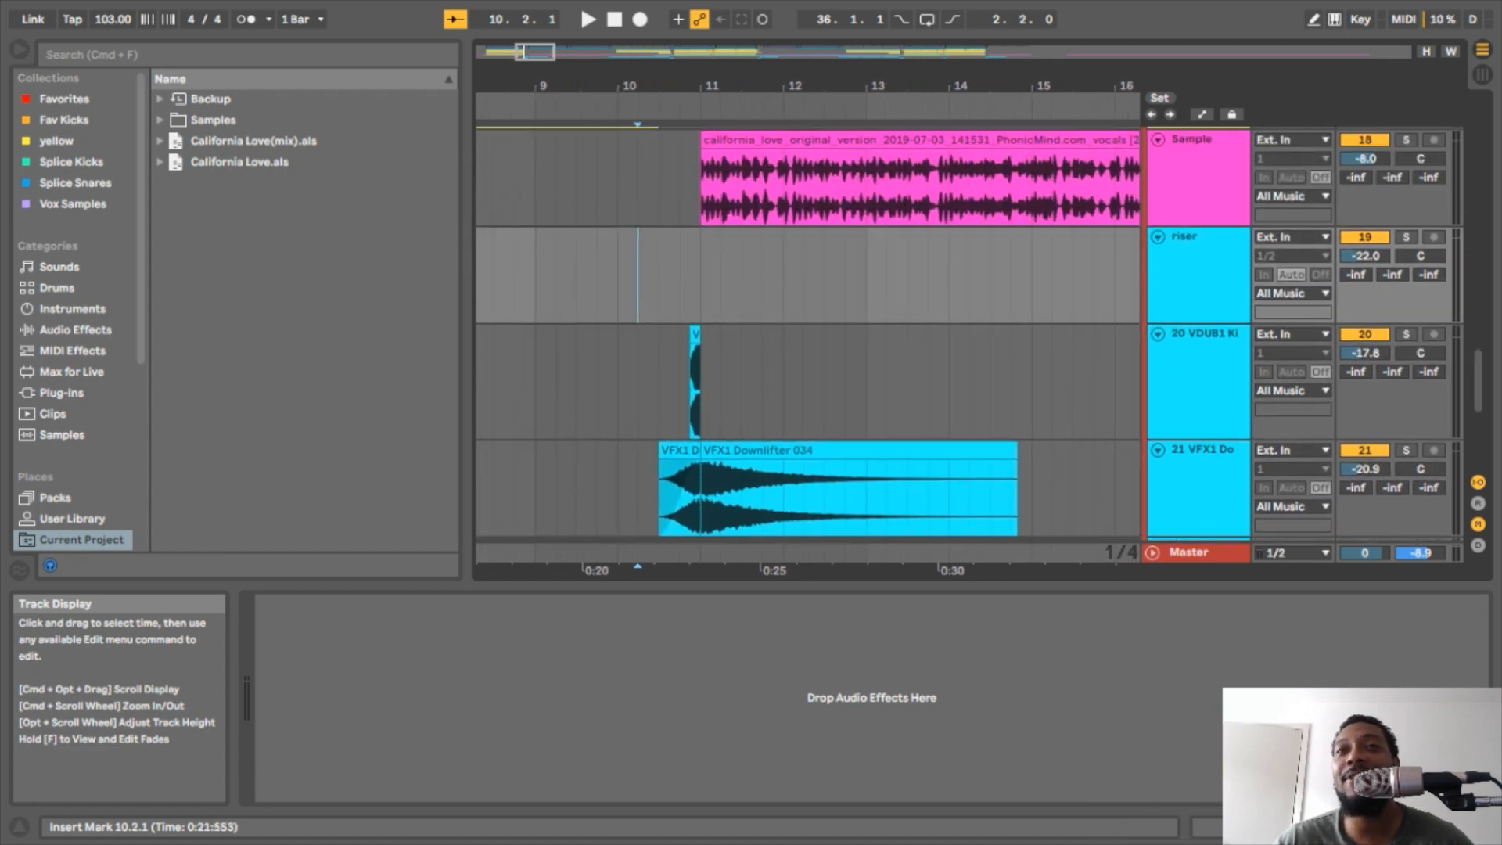
left_click(1205, 333)
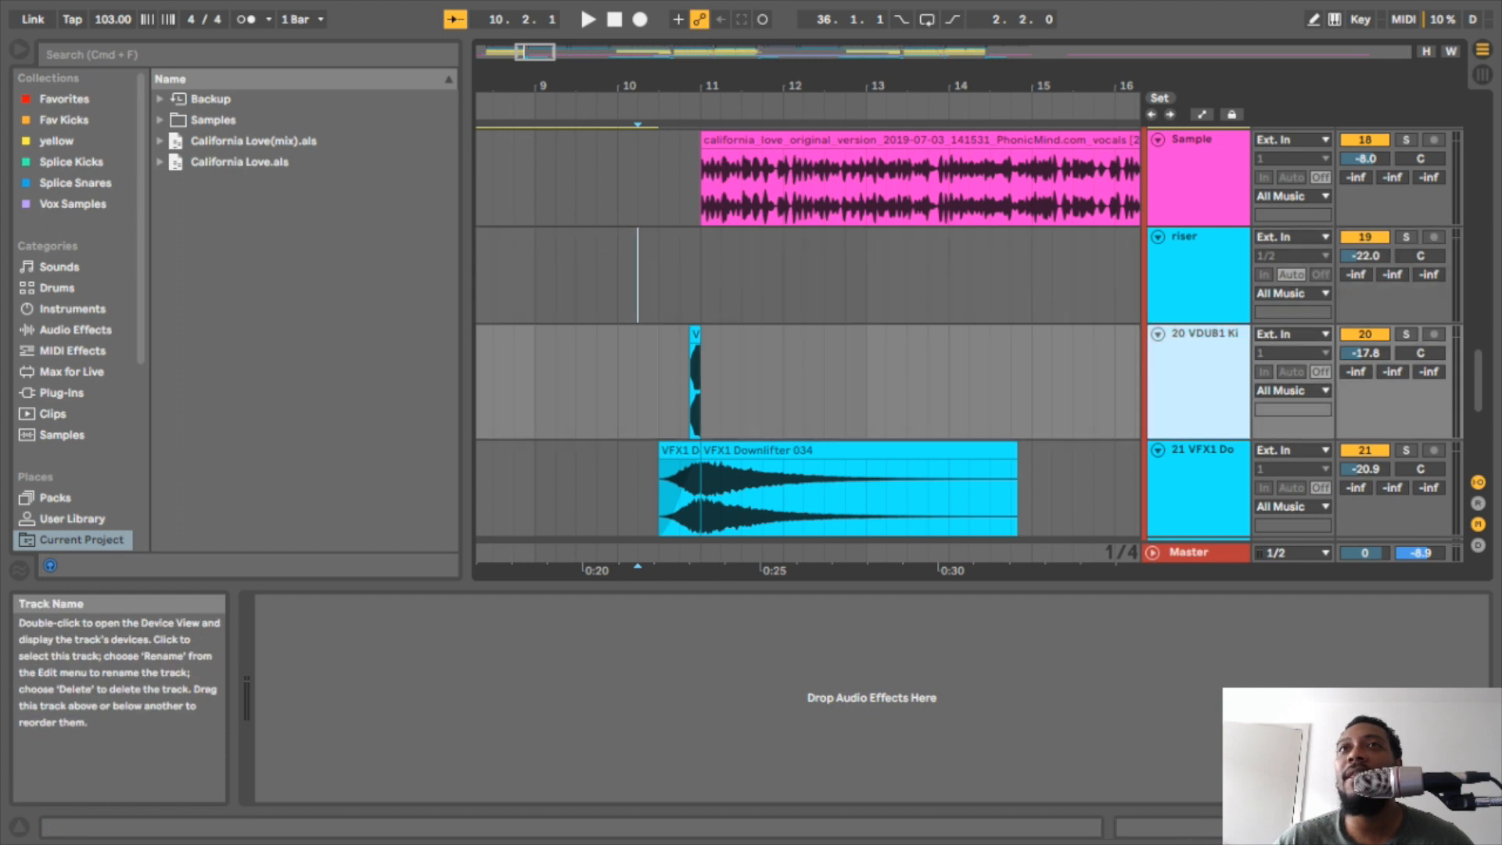
left_click(659, 381)
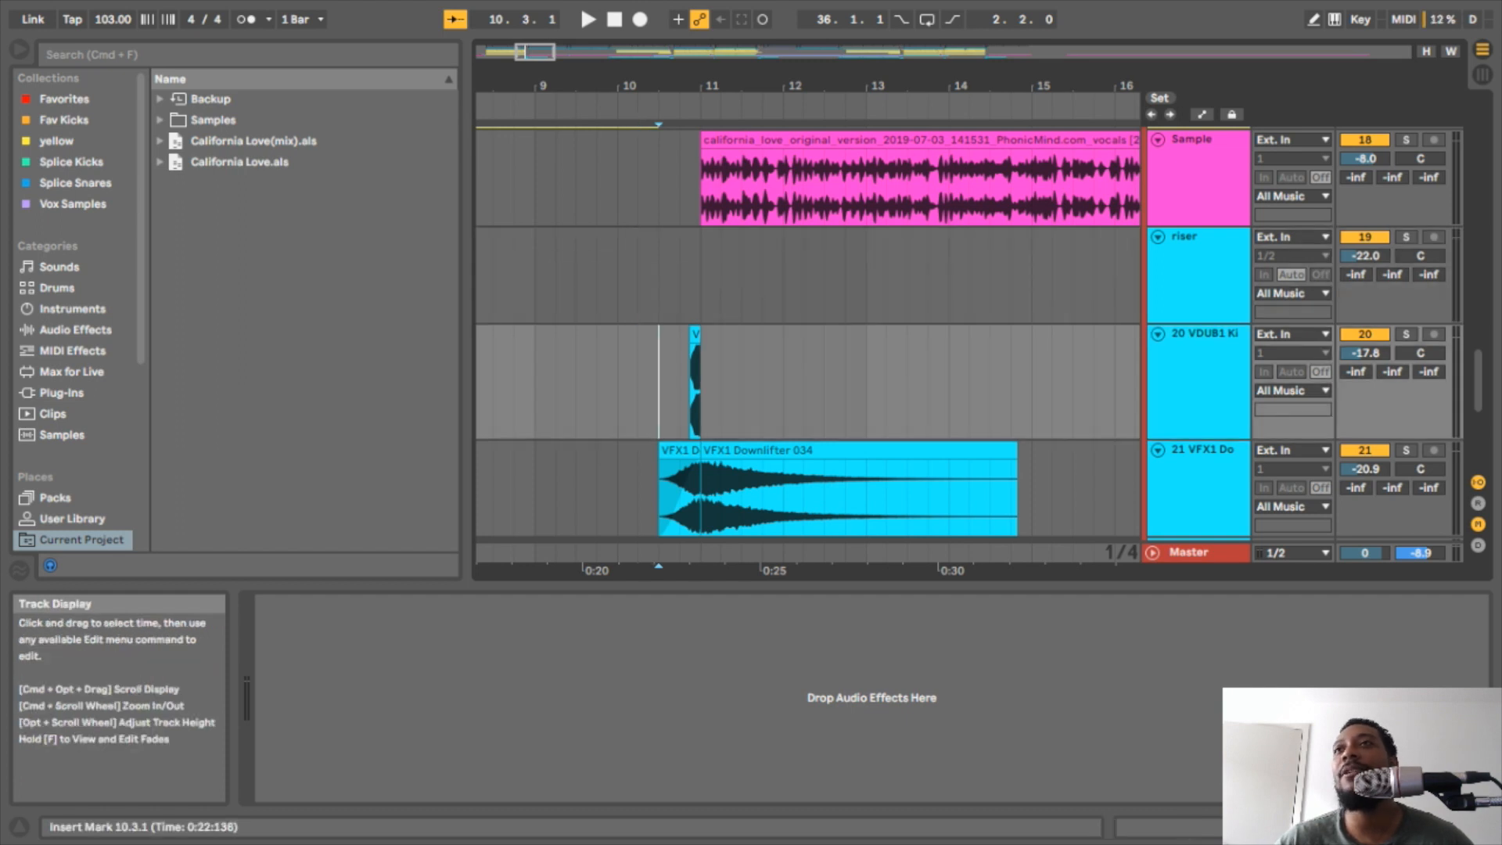
scroll(808, 331, "down", 2)
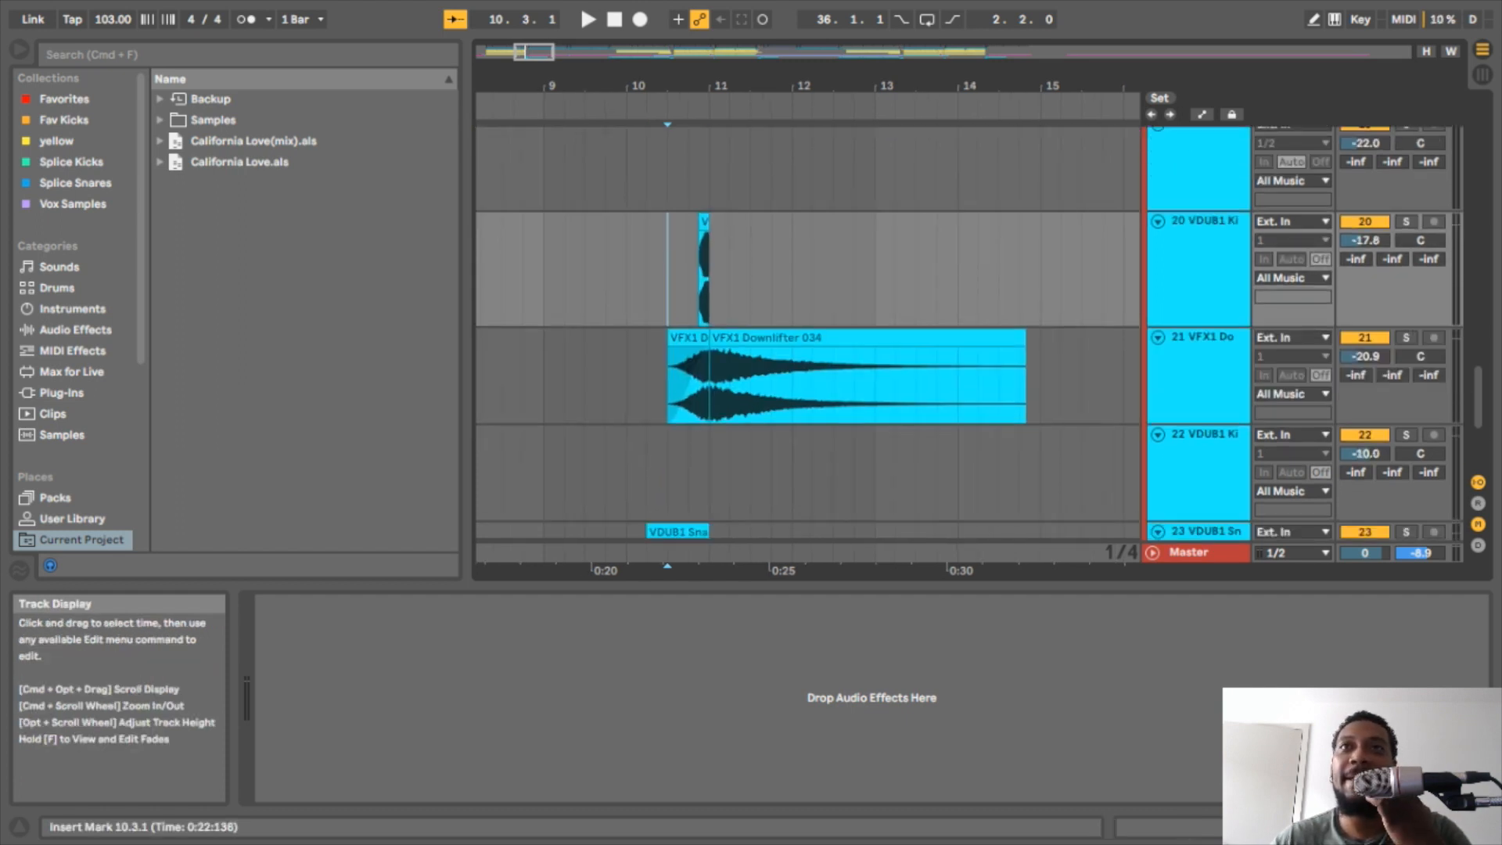
- Select the VFX1 clip from 10.3.1 to 11.1.1, play it with track 21 soloed until bar 12, and unsolo the track
left_click(783, 383)
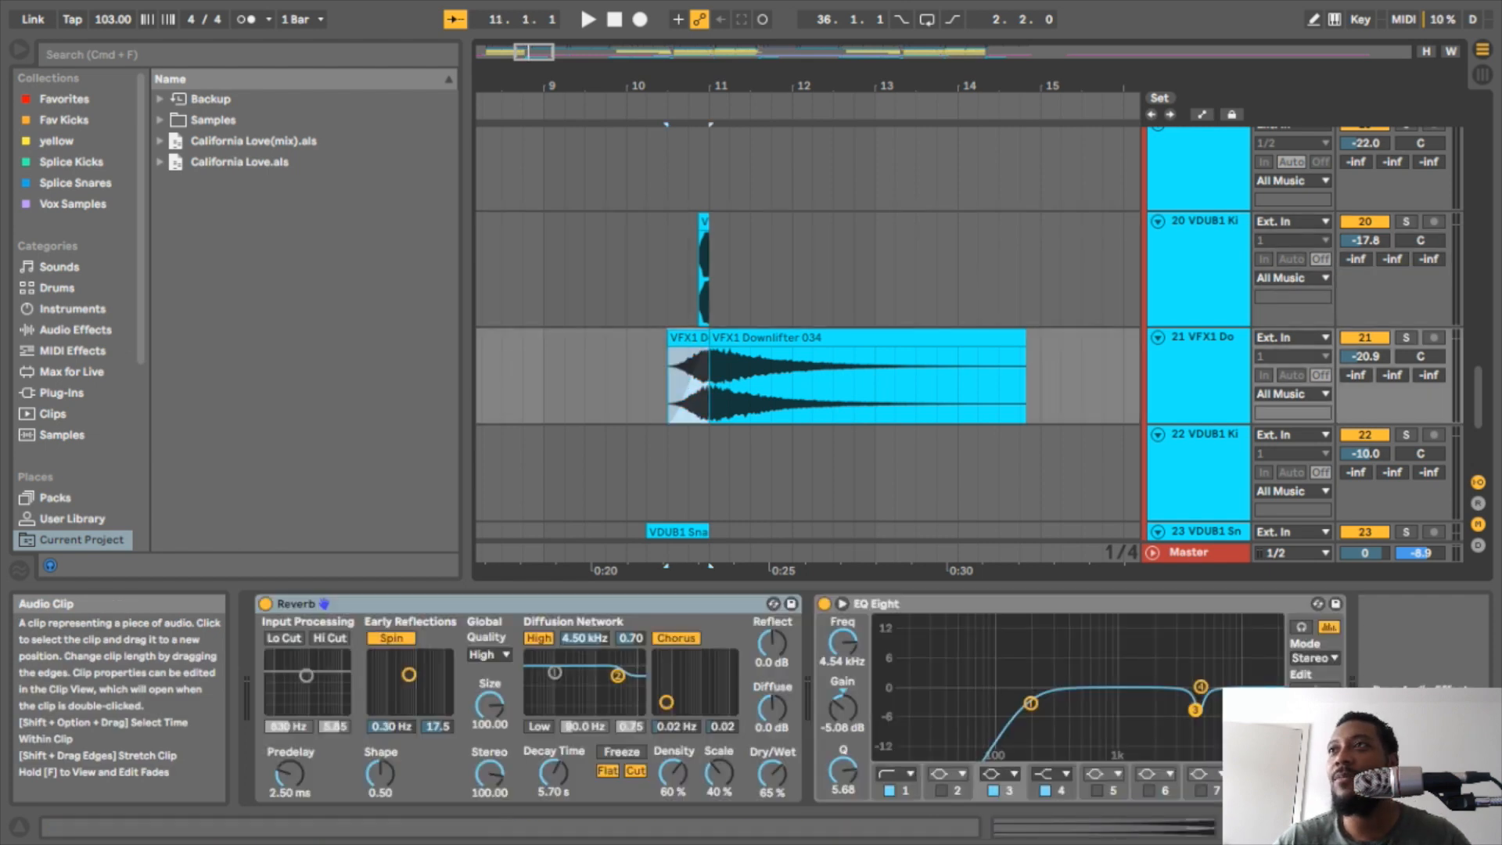
left_click(1406, 337)
key("space")
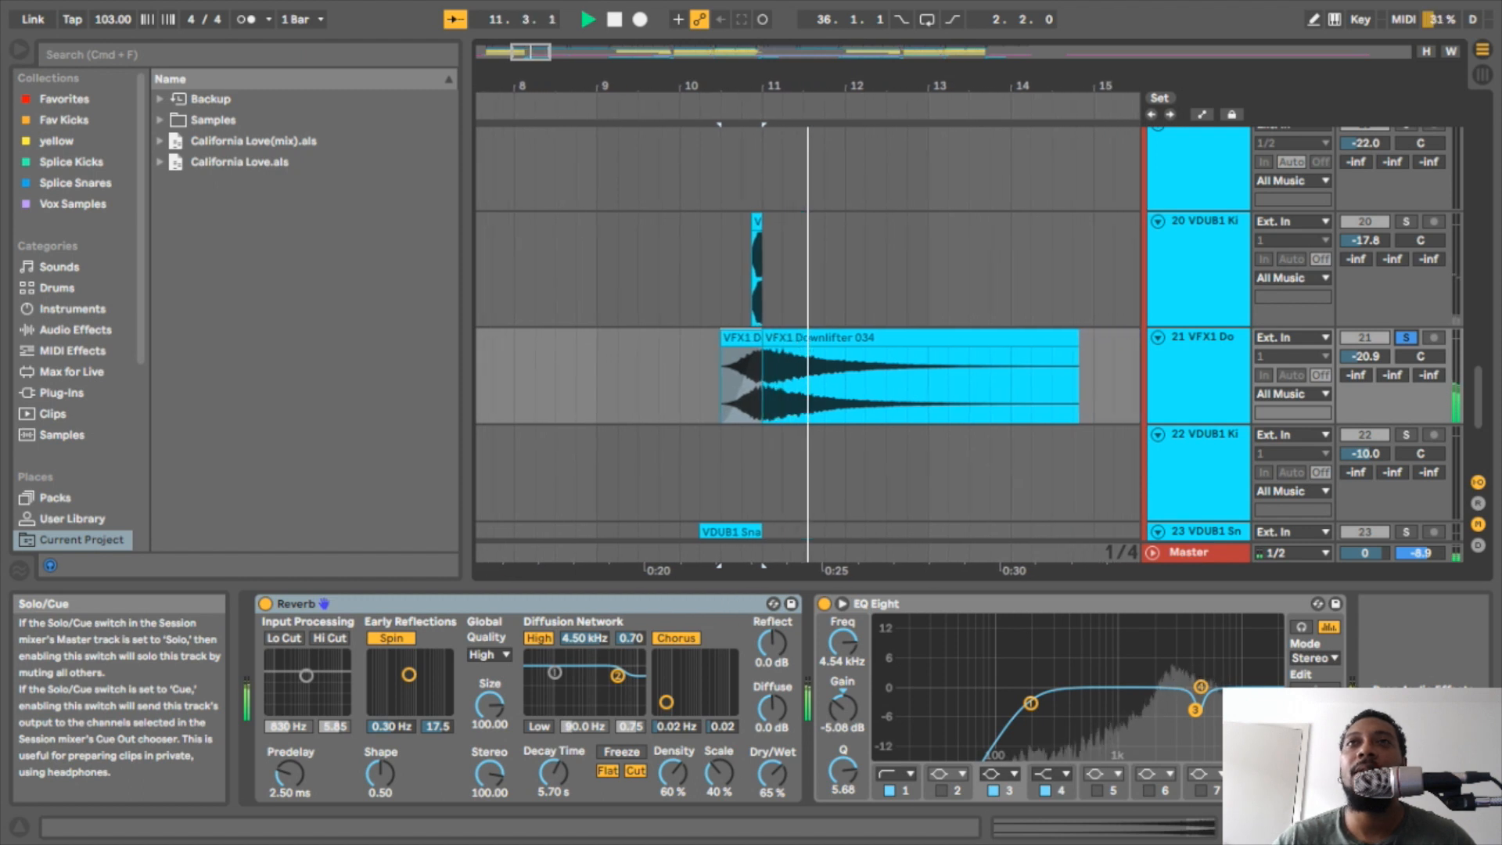
key("space")
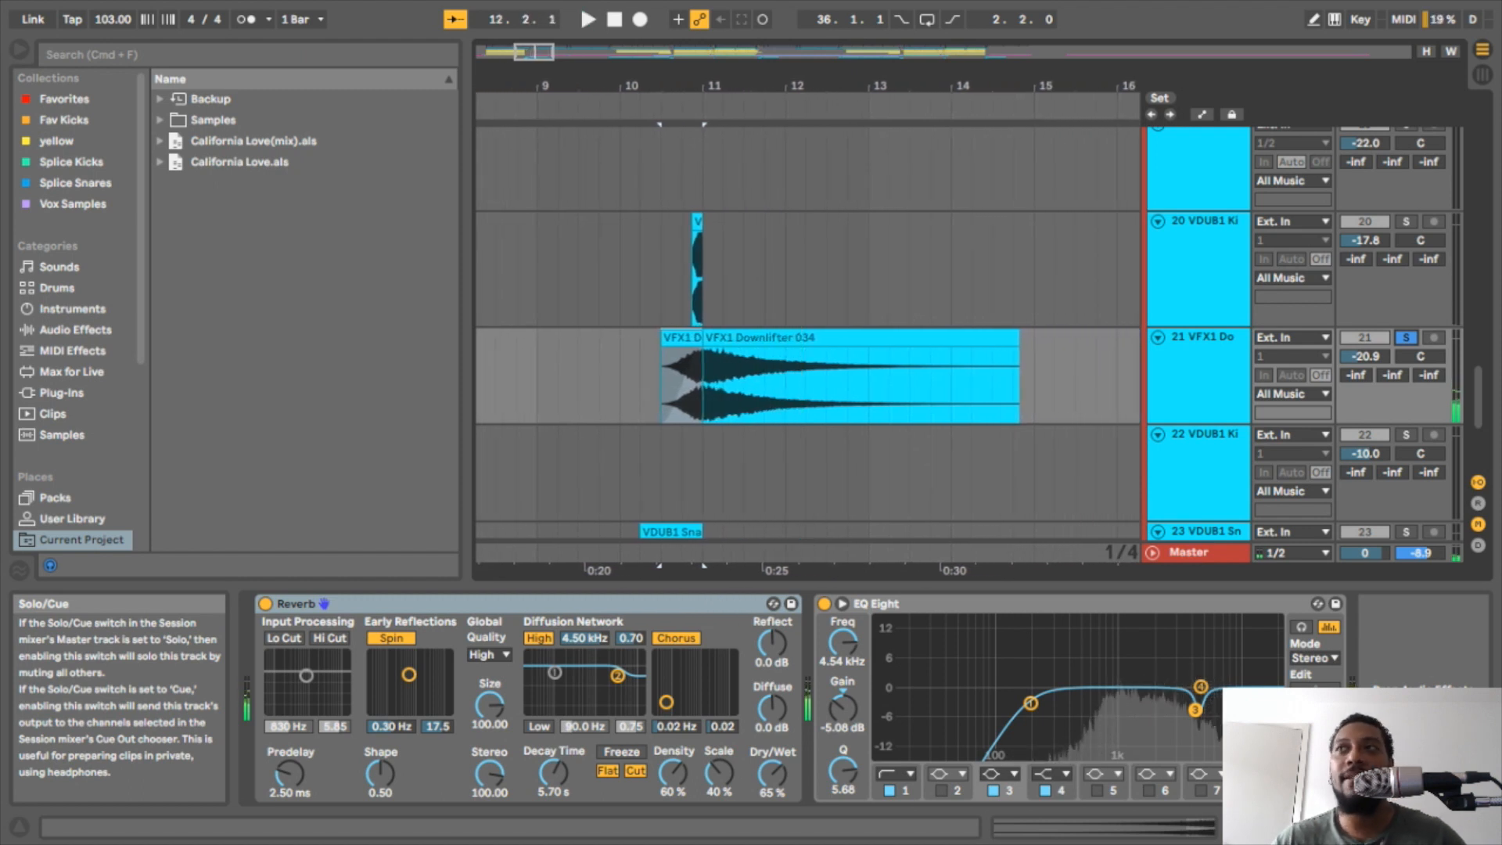
left_click(1406, 337)
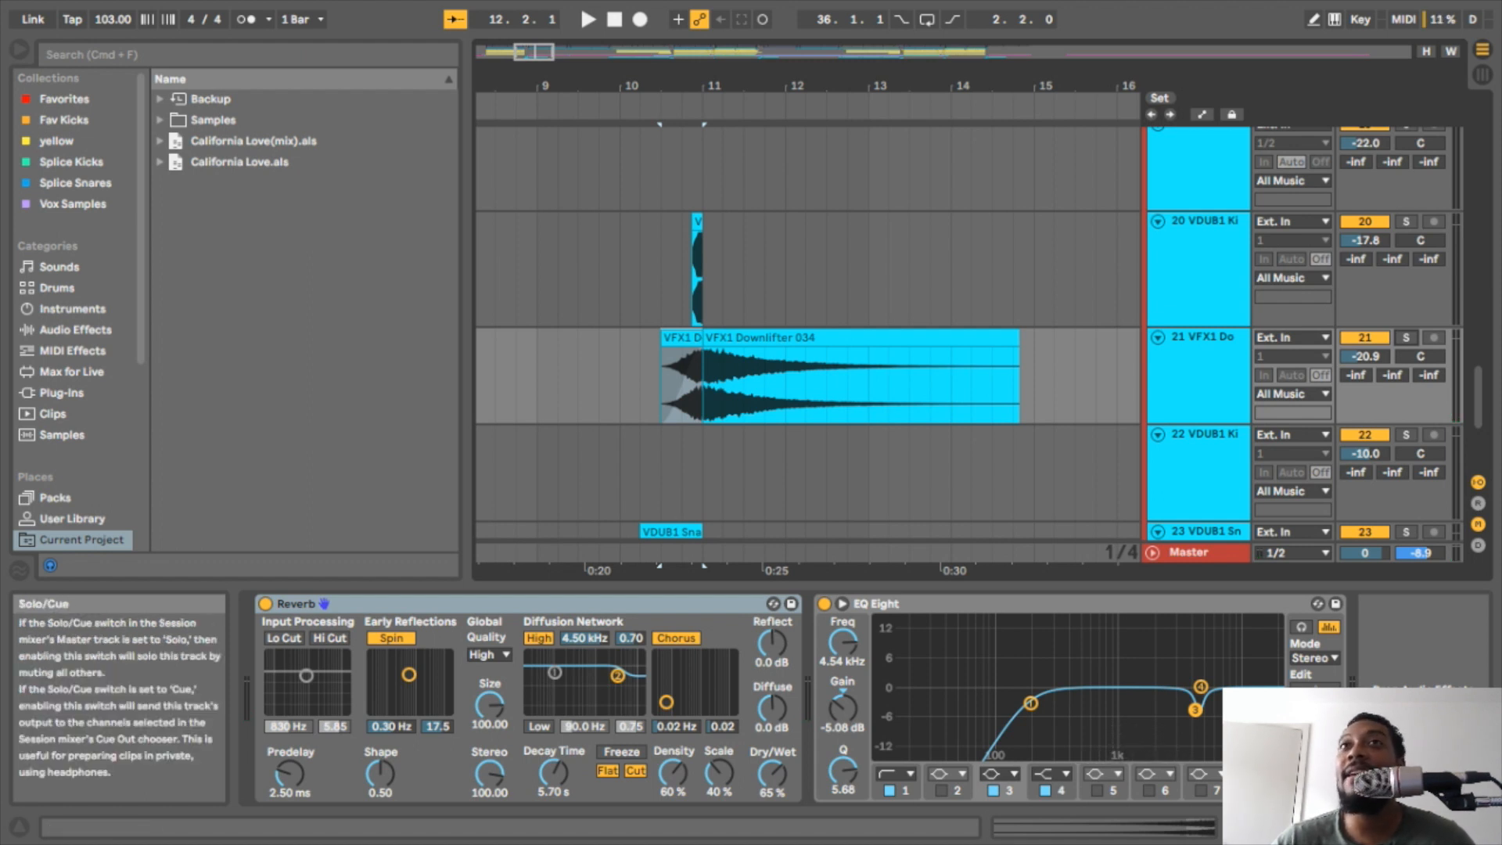
- Select the VDUB1 Kick 004 clip just before bar 11 and play it with only track 20 soloed, stopping in bar 11
left_click(1406, 221)
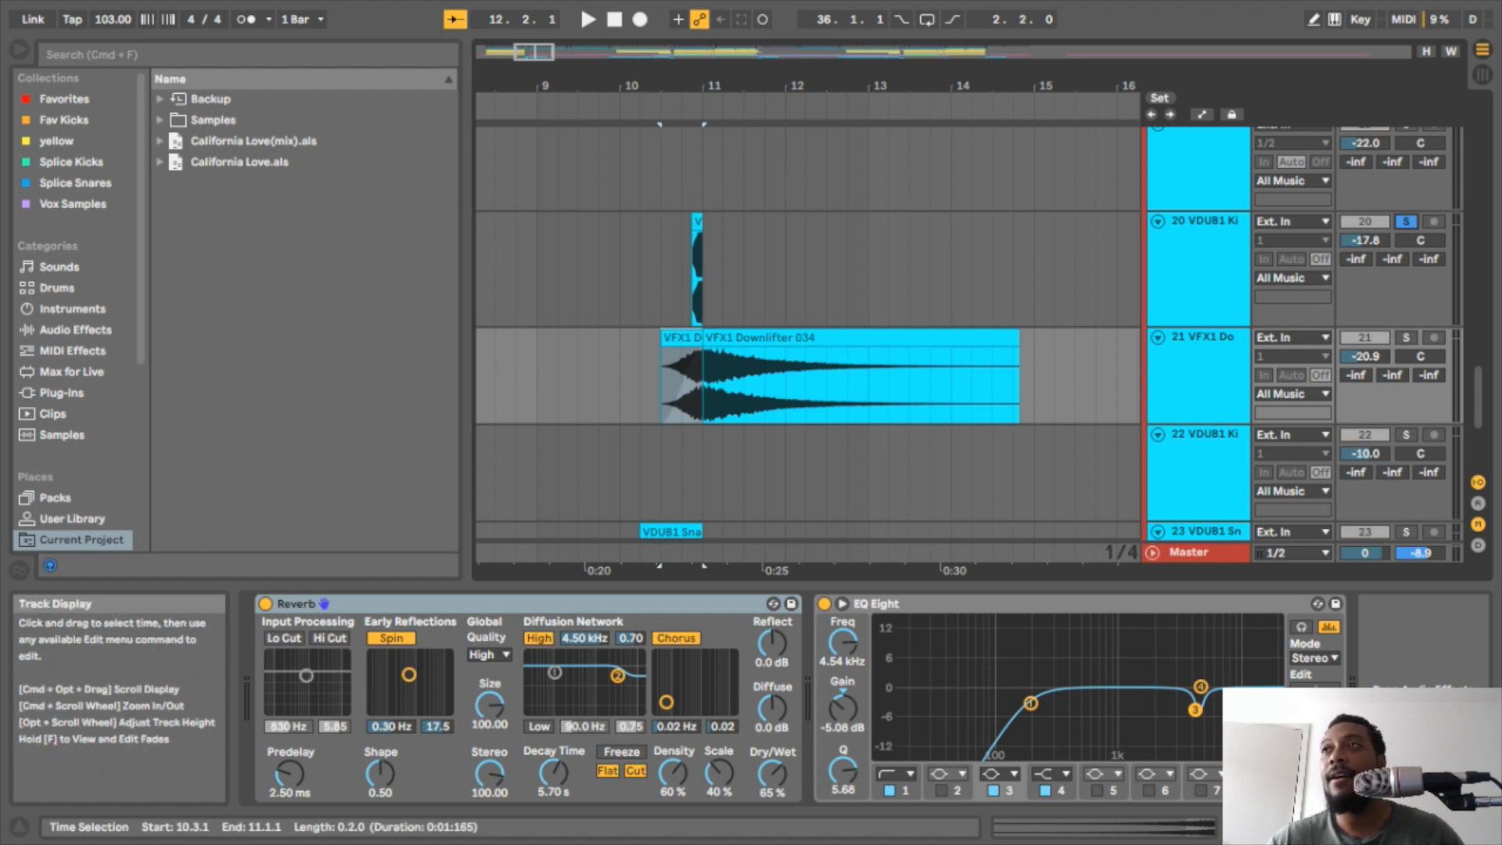
left_click(1406, 337)
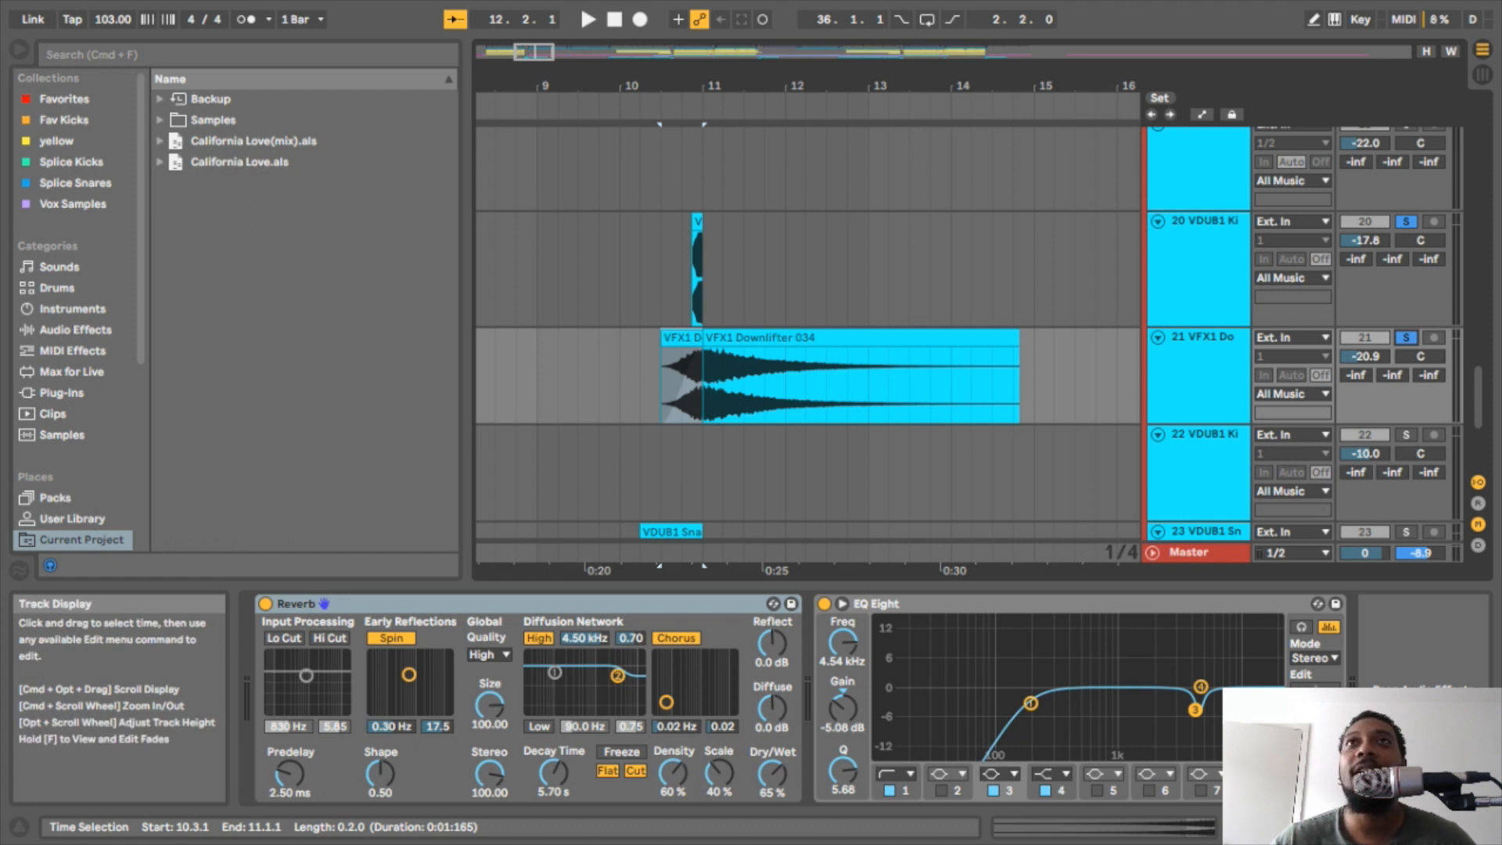
left_click_drag(701, 85, 701, 149)
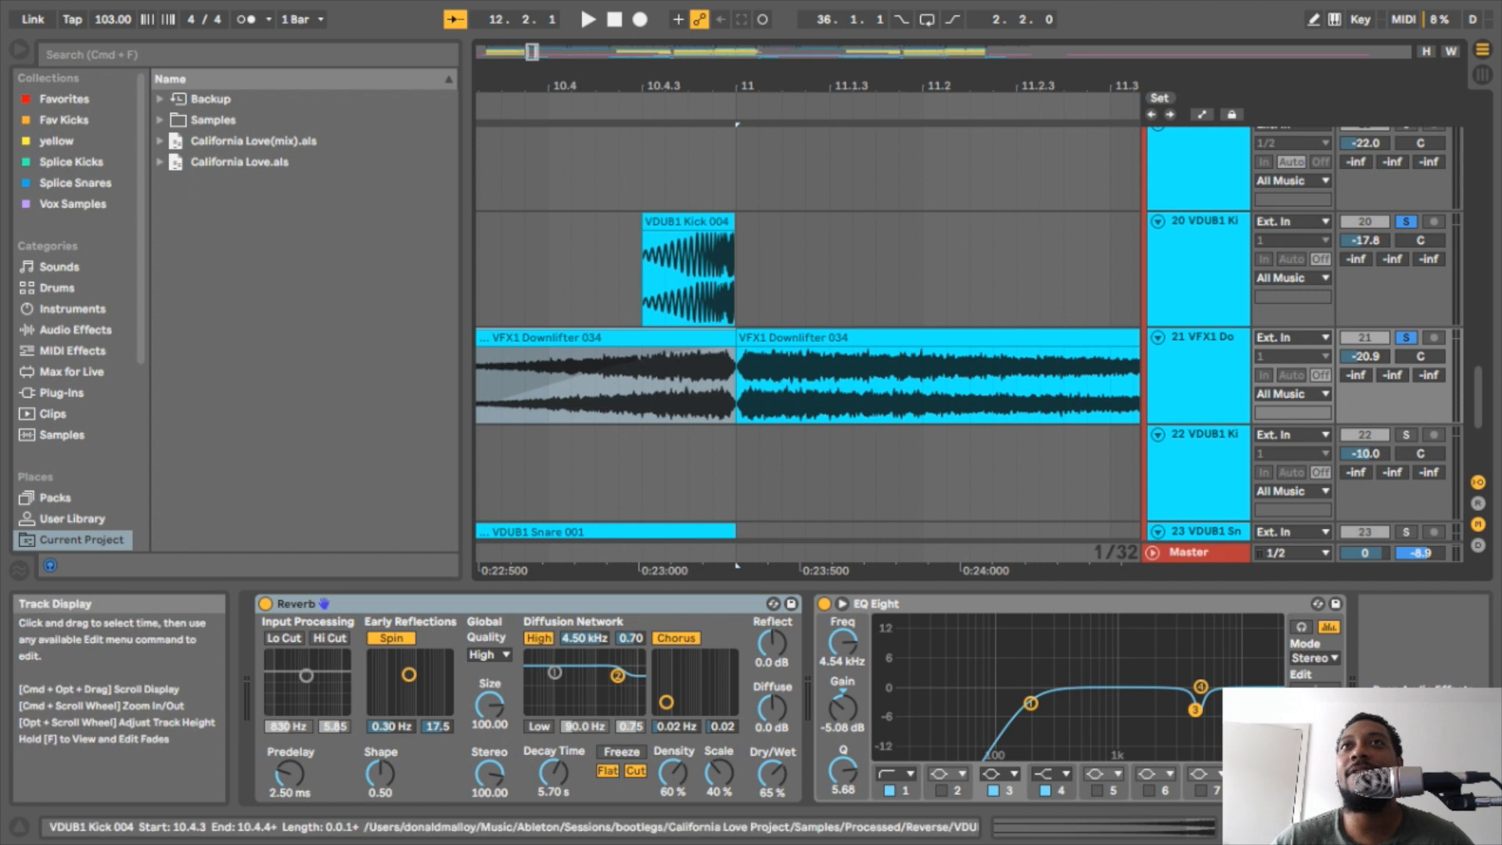
left_click(688, 221)
left_click(1405, 221)
left_click(1406, 222)
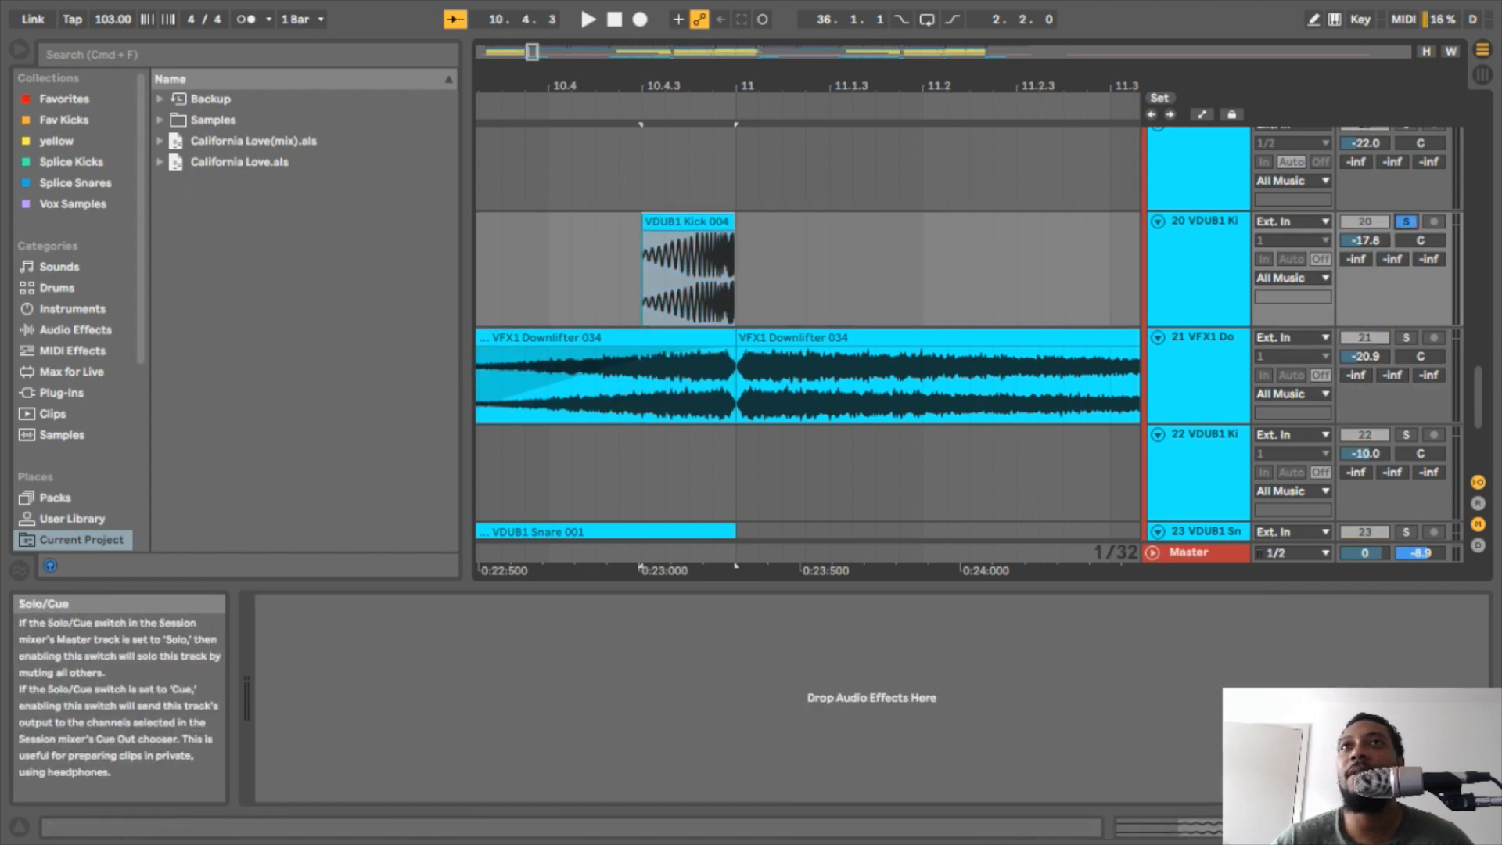
key("space")
key("space")
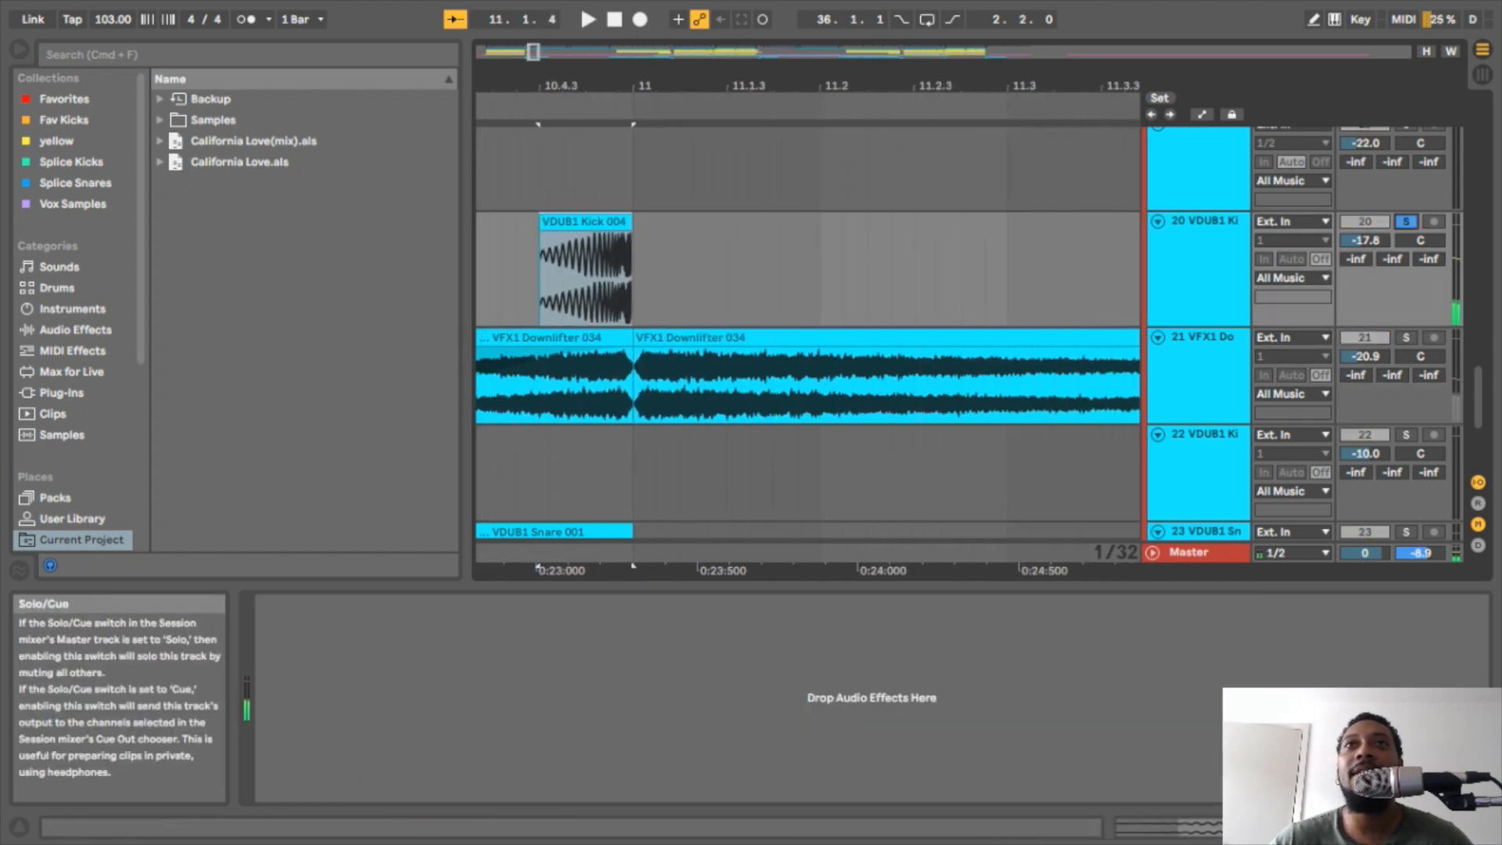
- Play the VDUB1 Kick 004 clip forwards and reversed again for comparison, and unsolo track 20
left_click(586, 221)
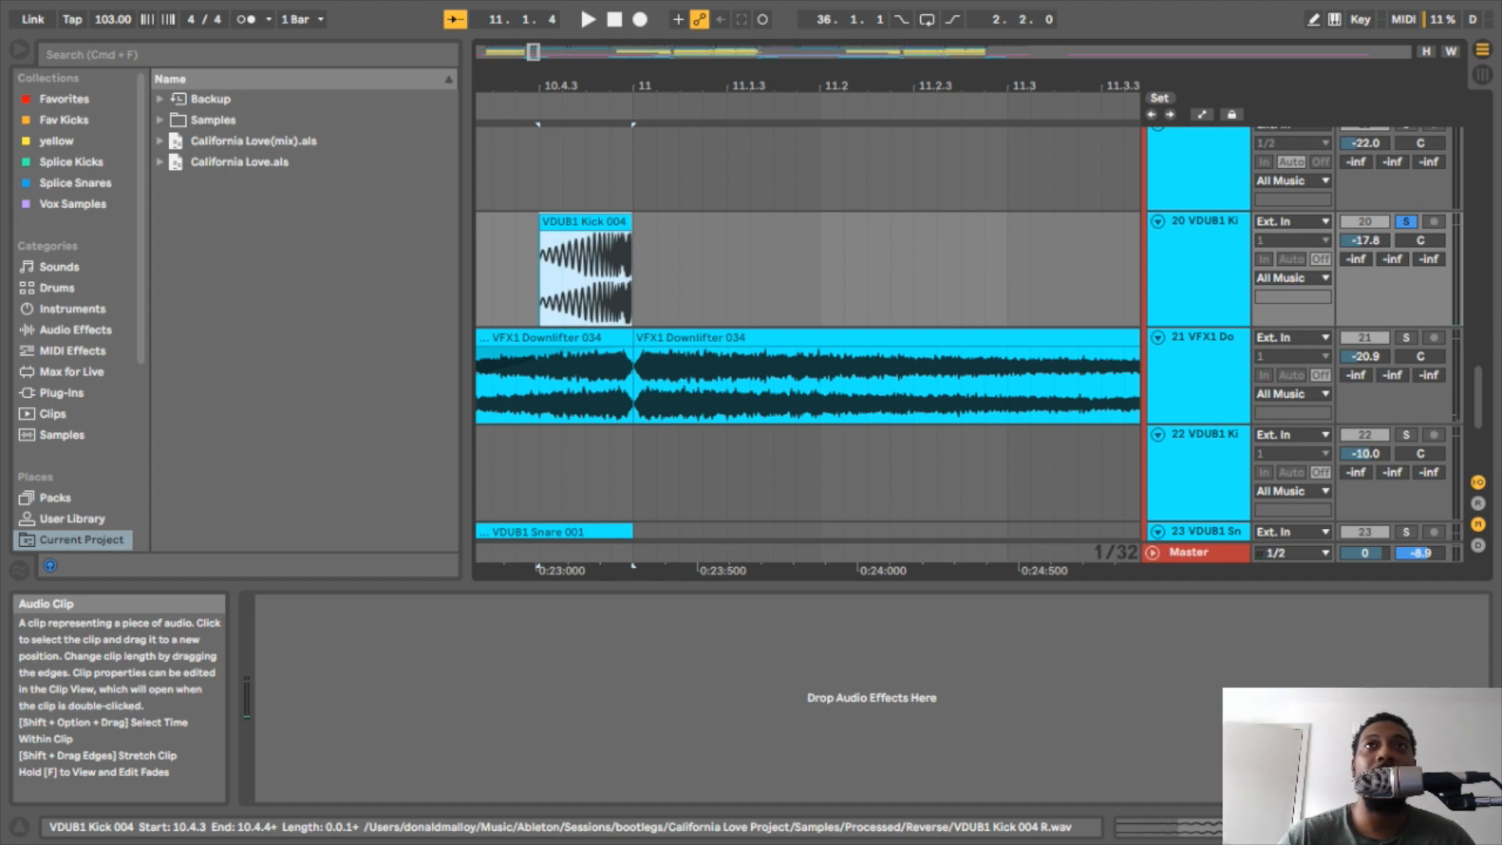
key("space")
key("space")
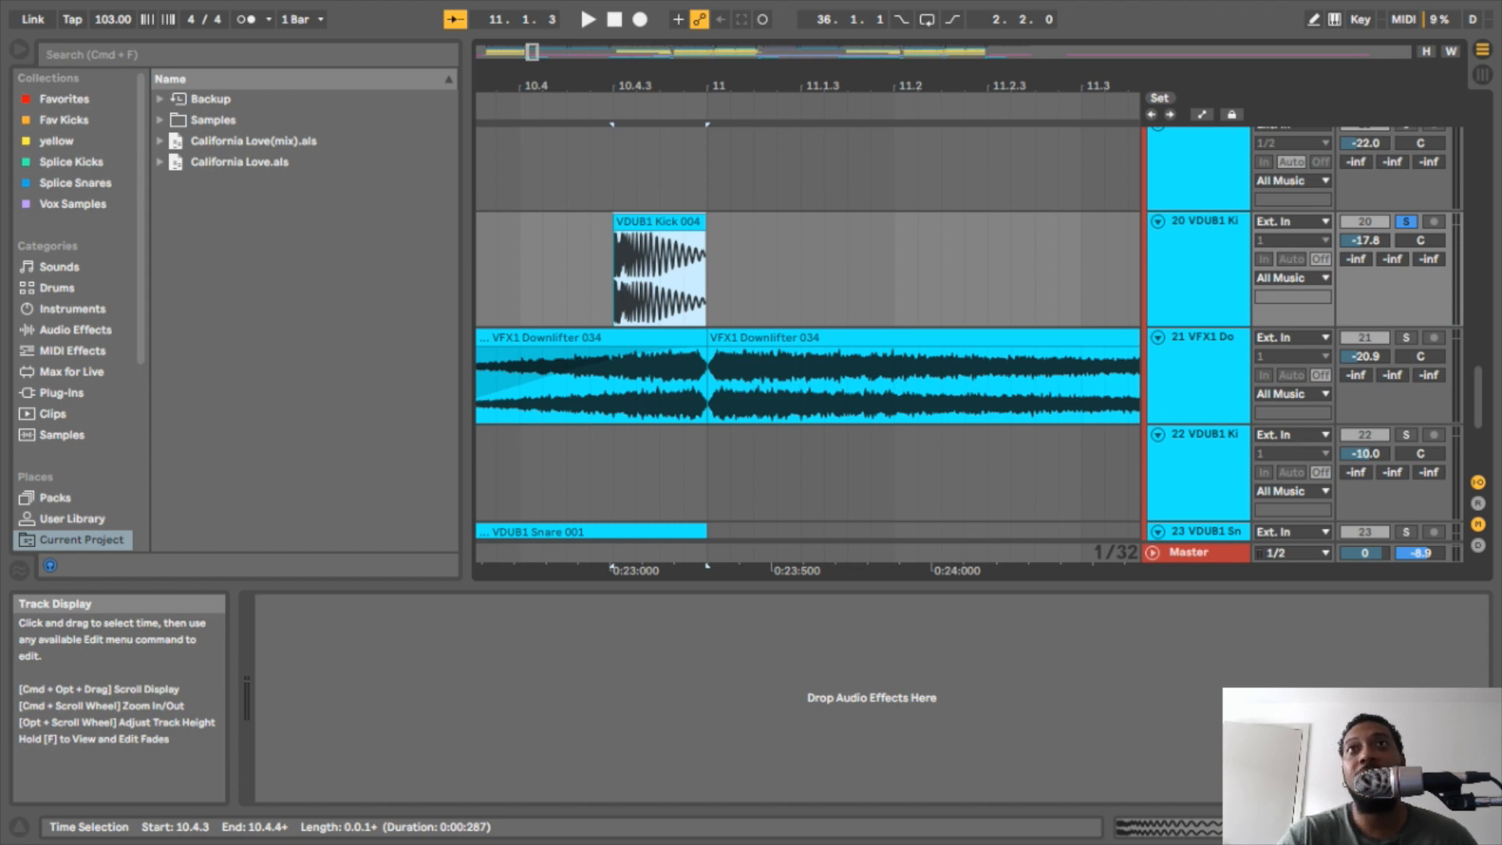
key("r")
scroll(806, 337, "left", 3)
scroll(805, 337, "right", 5)
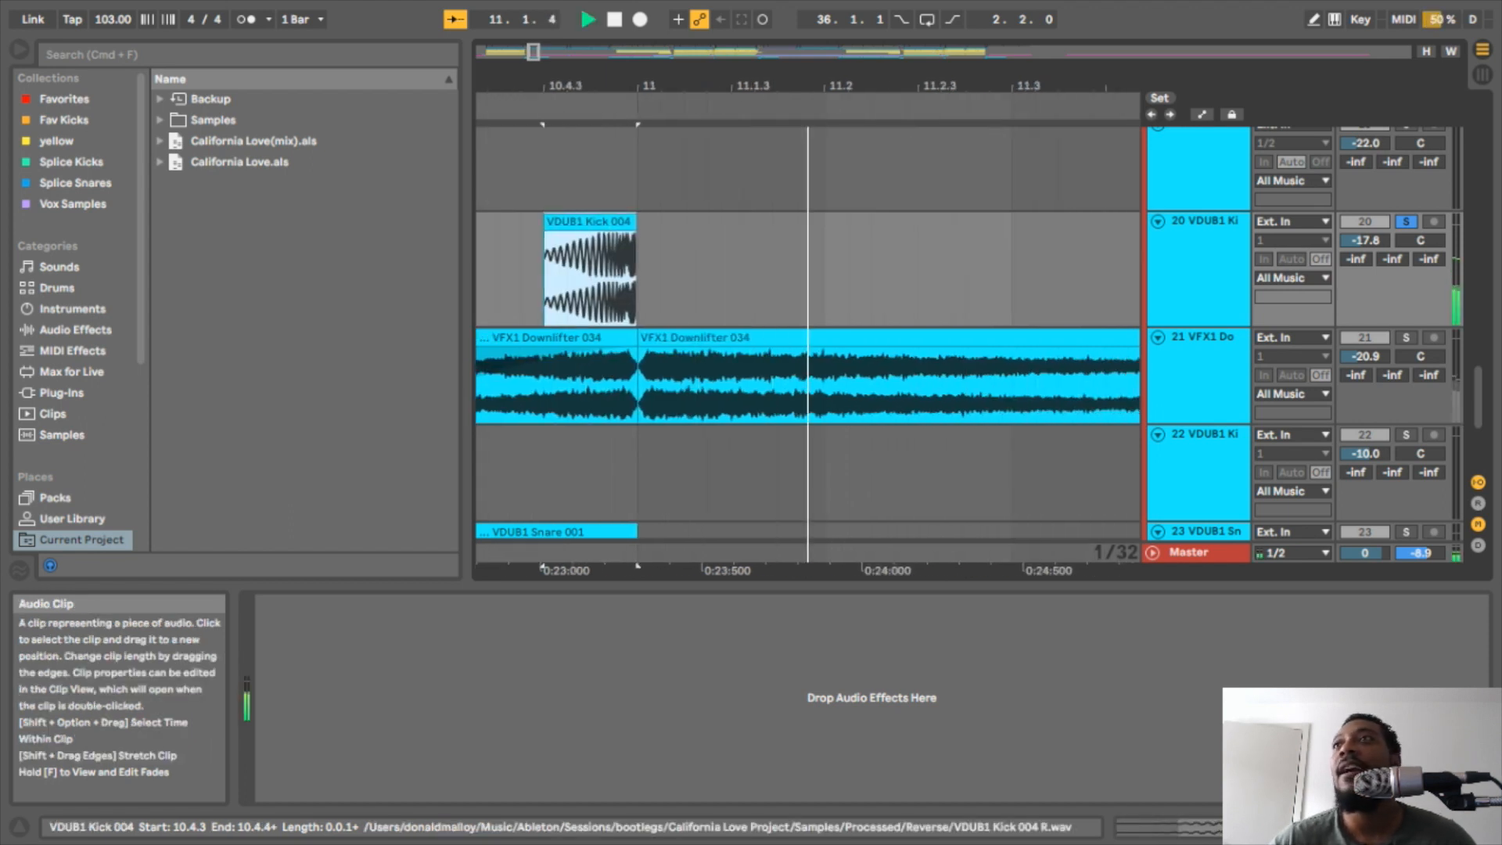
left_click(1406, 222)
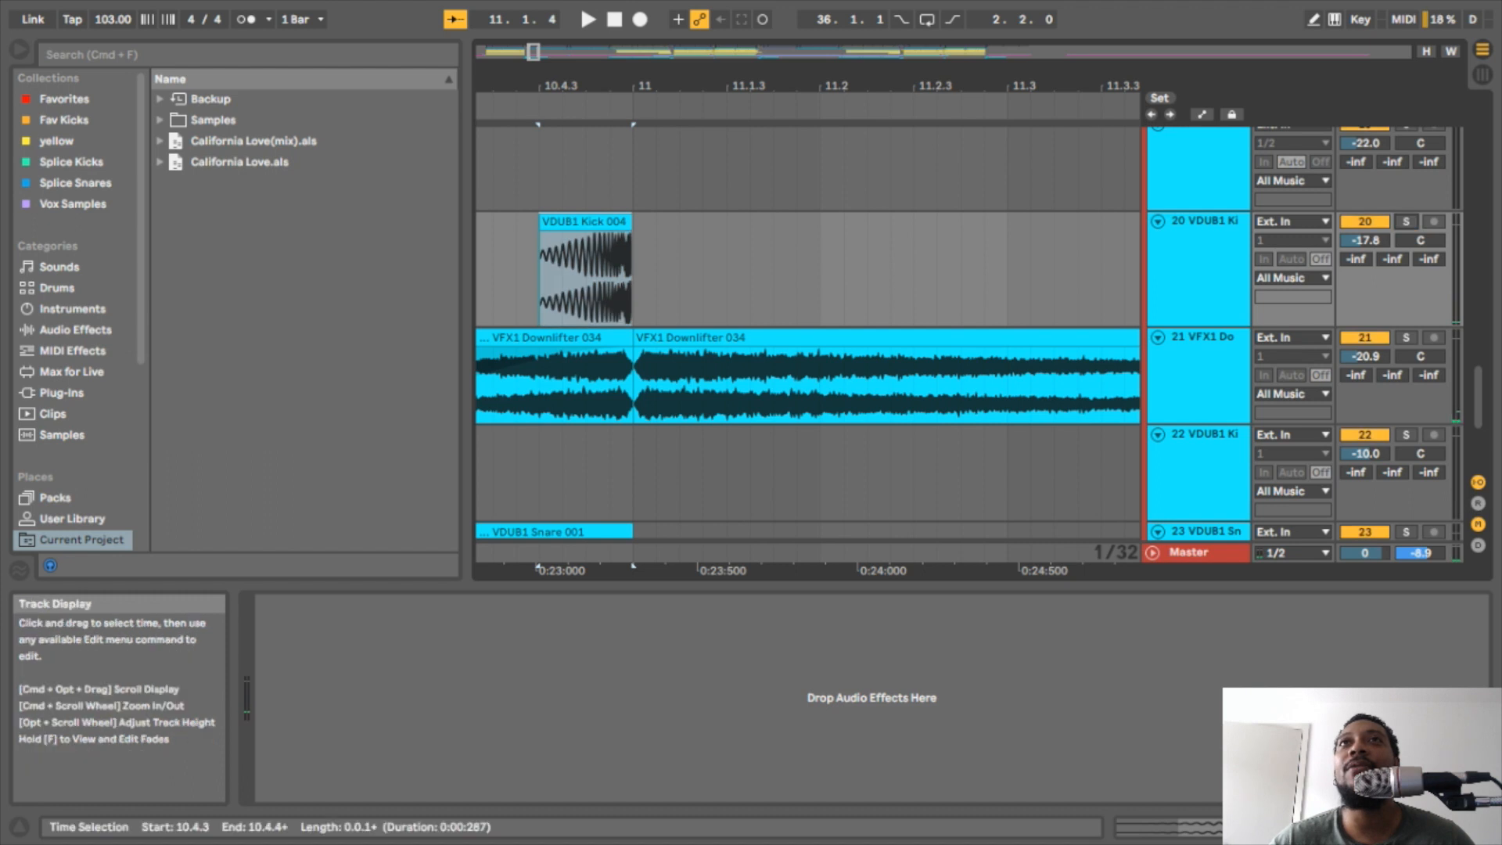
- Set the start at 10.2.3 on the All Music group and play the full mix through the transition into bar 11
scroll(806, 337, "down", 5)
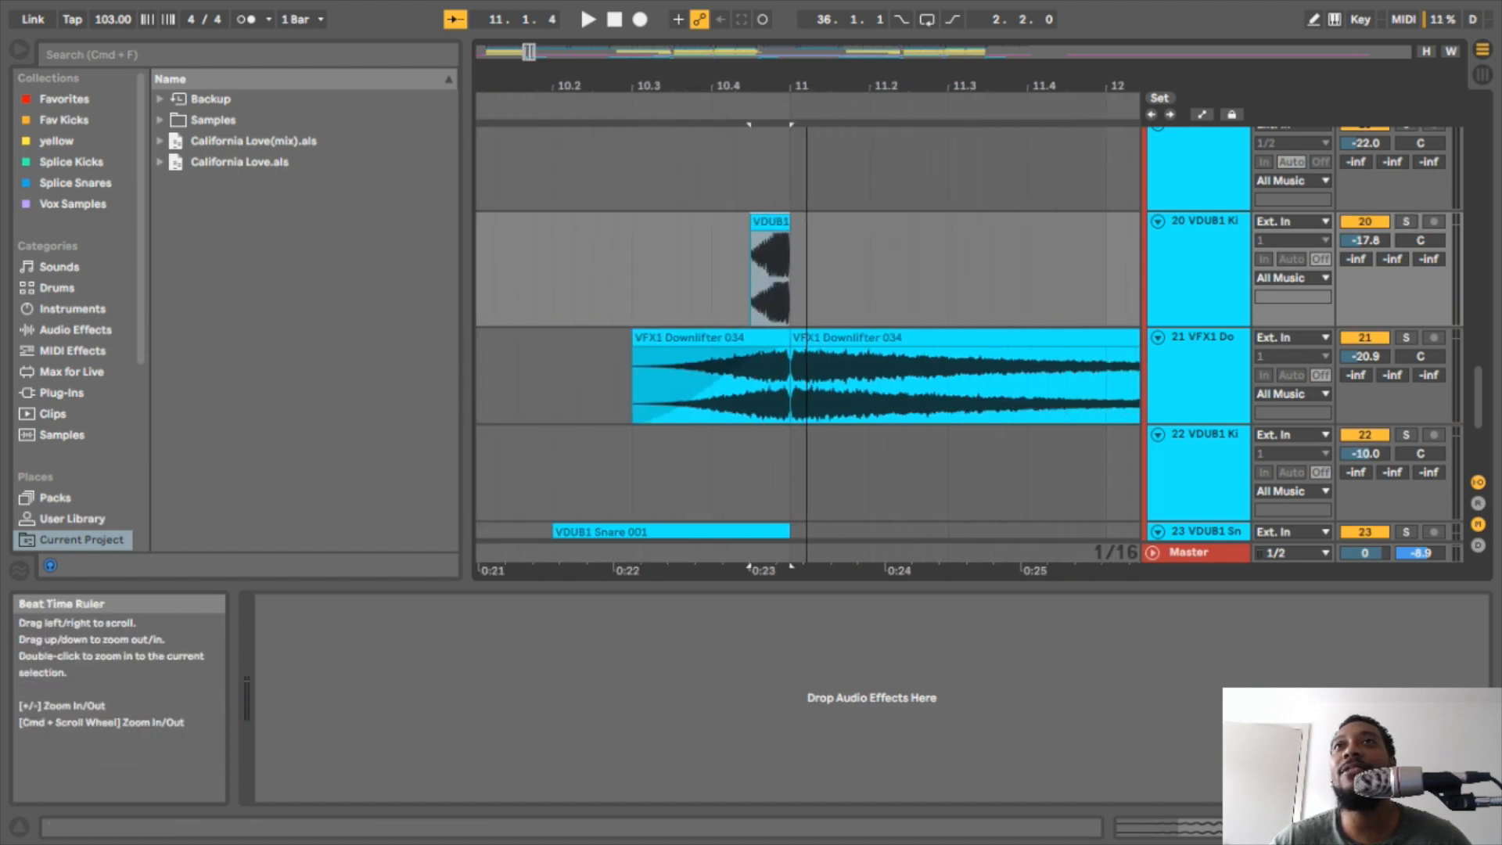
scroll(805, 336, "up", 10)
scroll(806, 336, "up", 10)
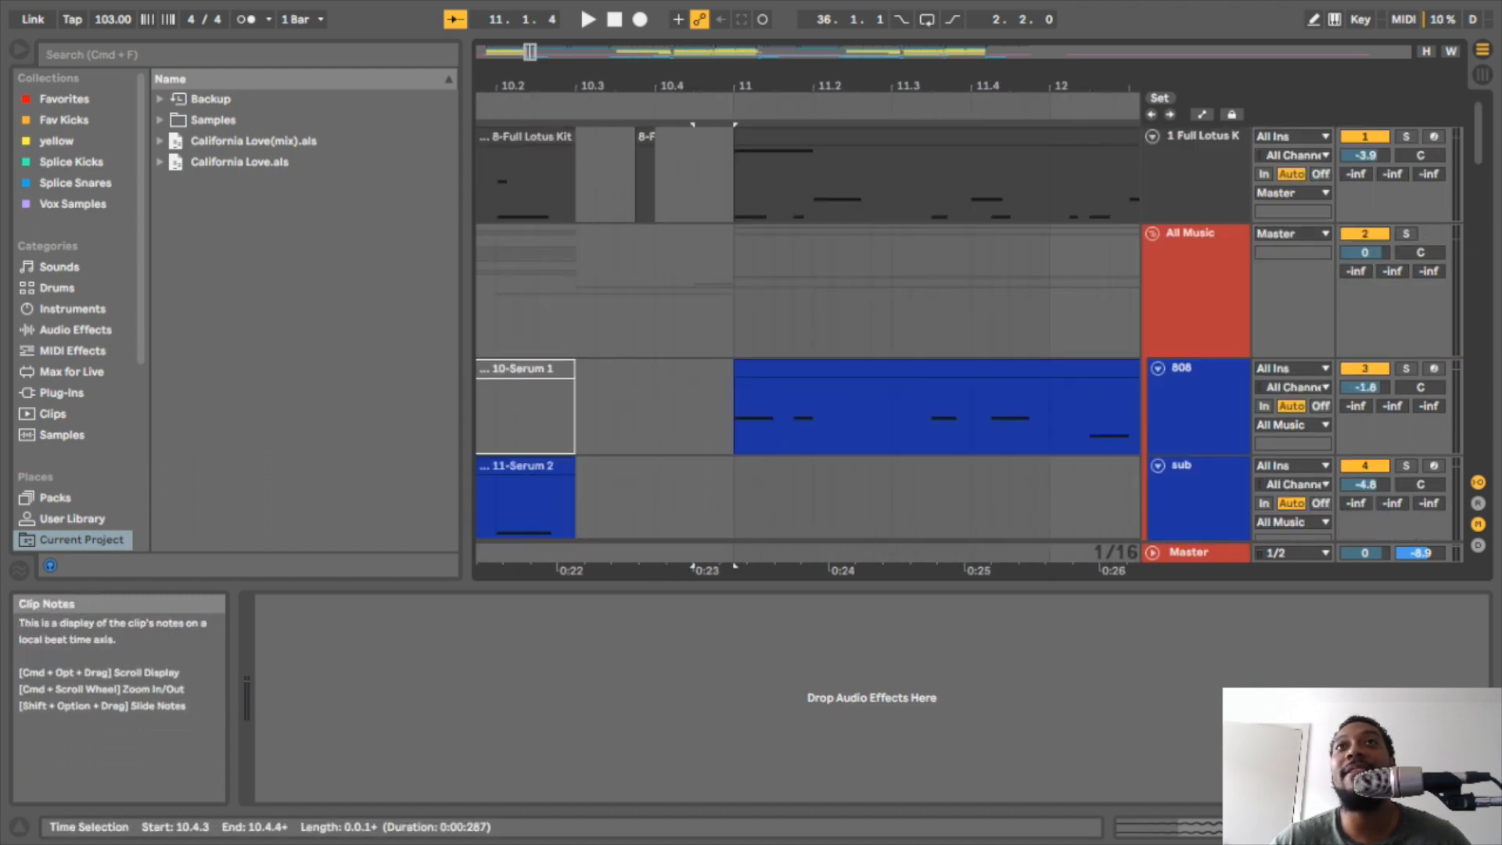
left_click(536, 290)
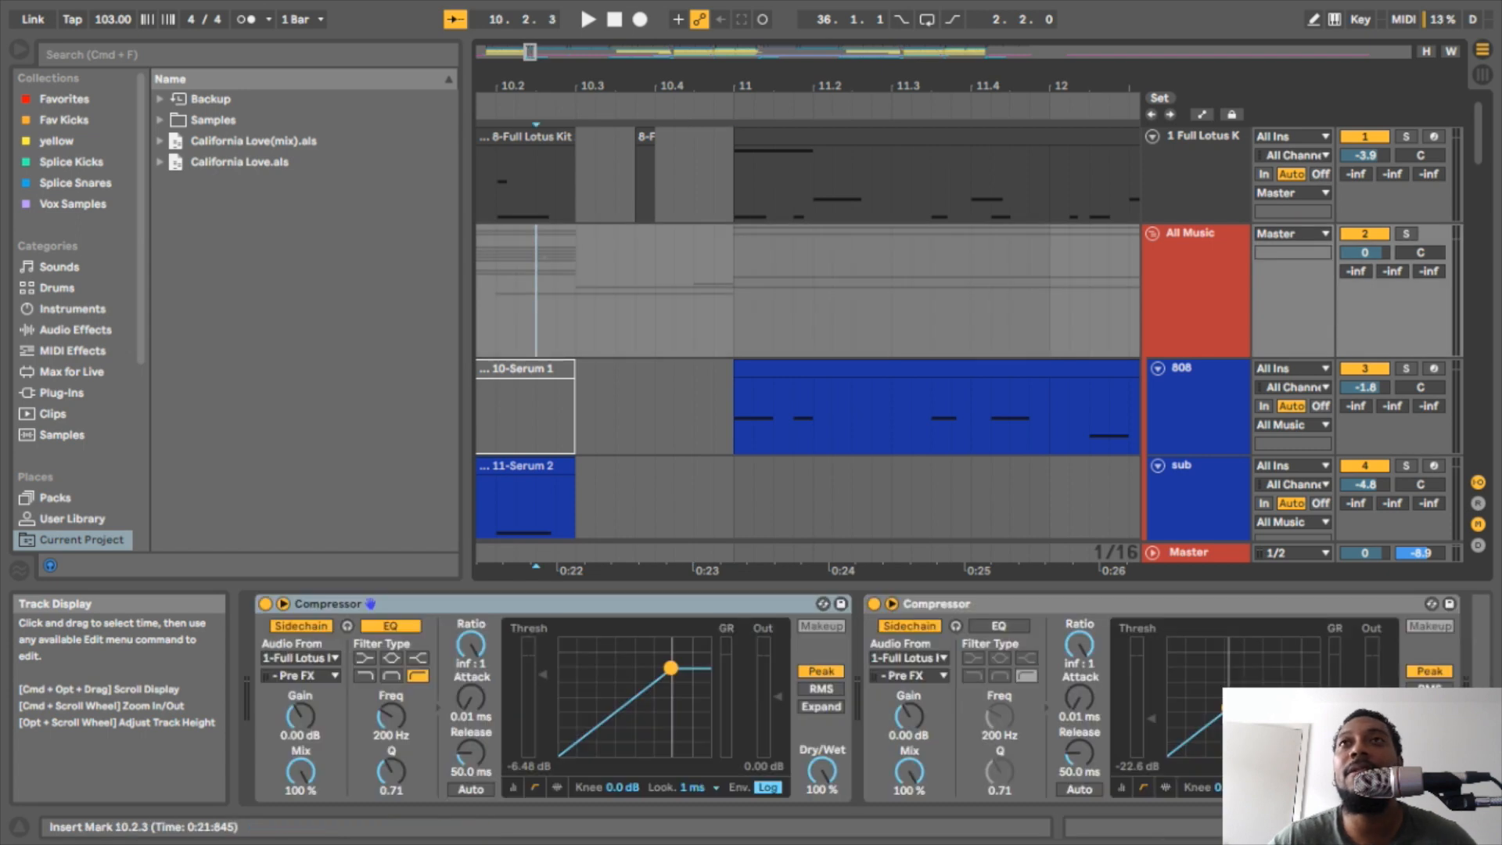
key("space")
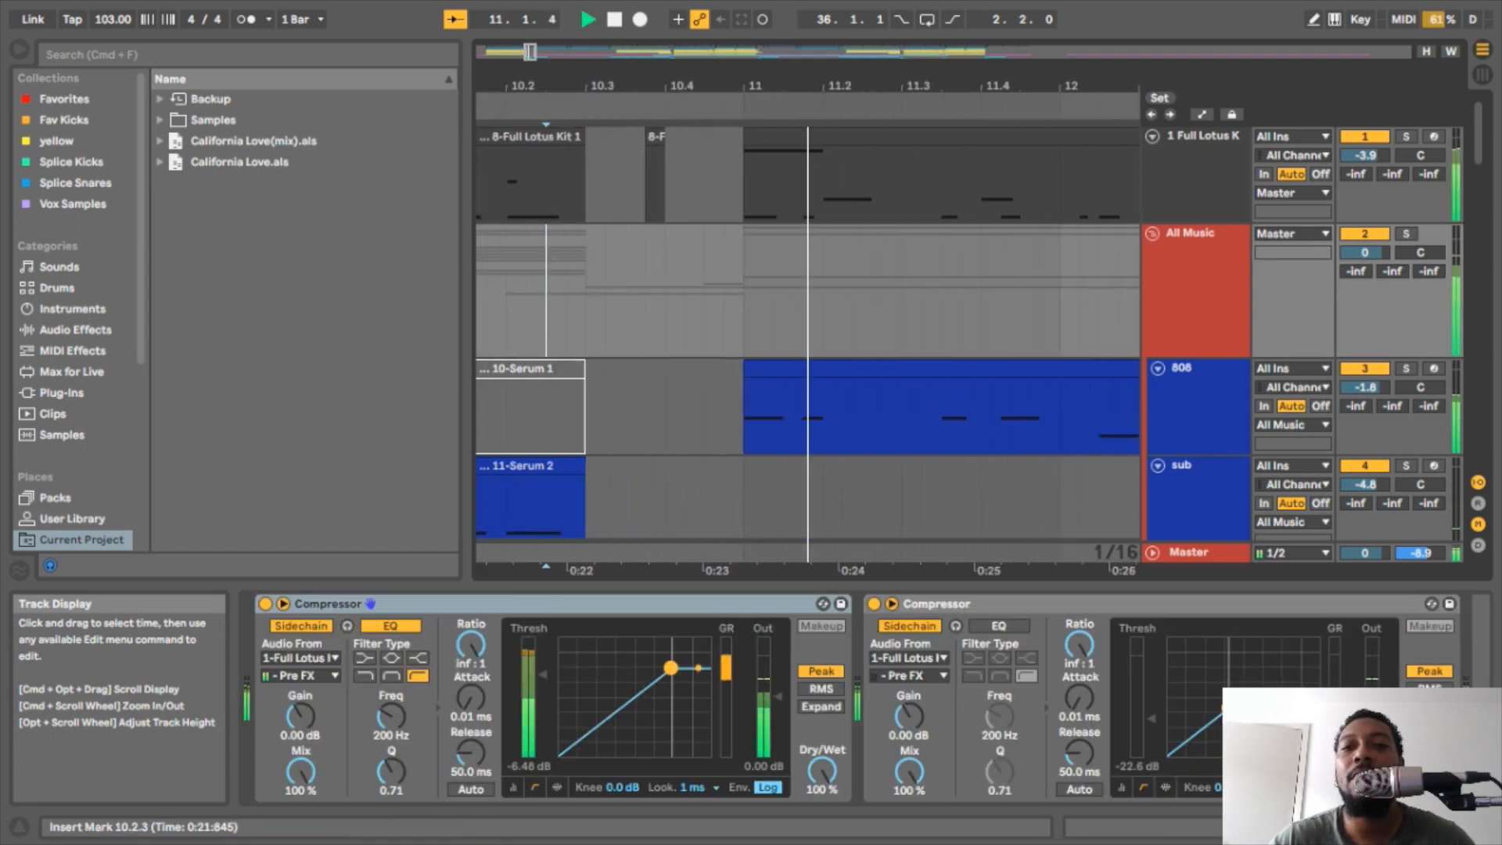
key("space")
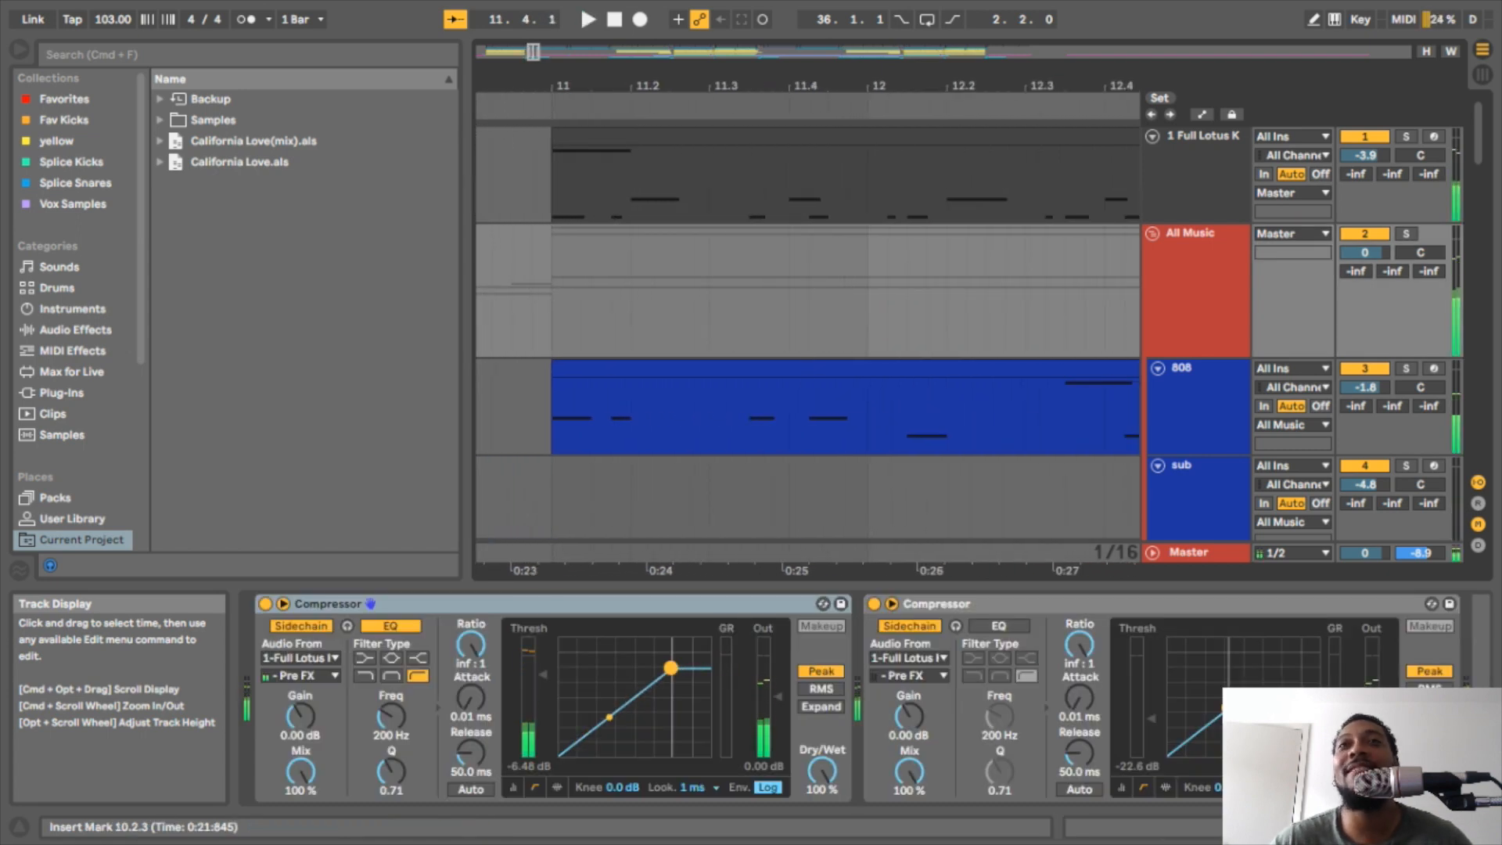
- Select the VDUB1 Snare 001 clip from 10.2.1 to 11.1.1 and play it with only track 23 soloed, stopping in bar 11
scroll(806, 328, "down", 10)
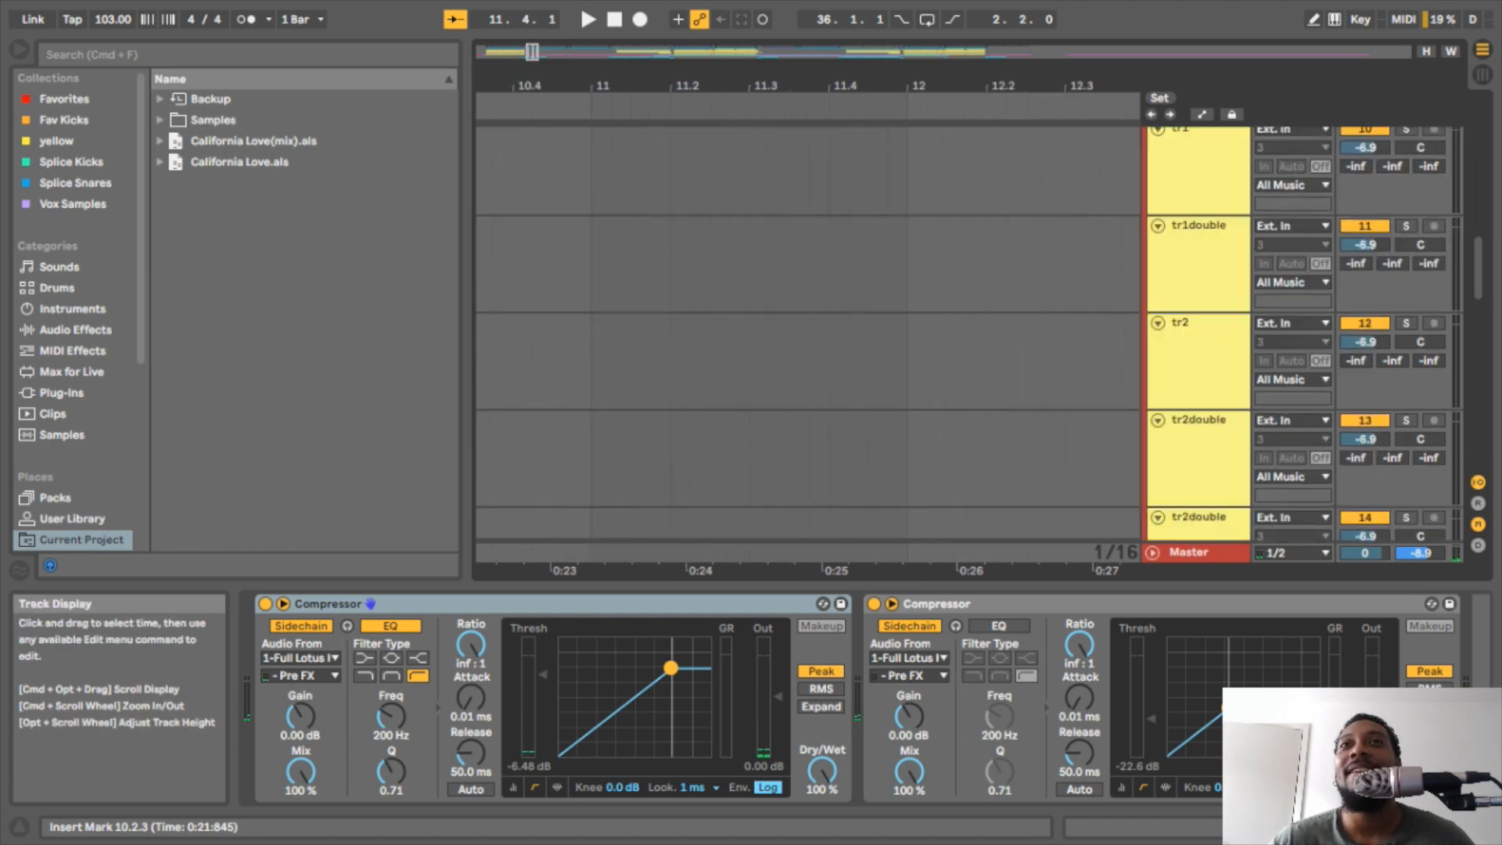
scroll(806, 328, "down", 10)
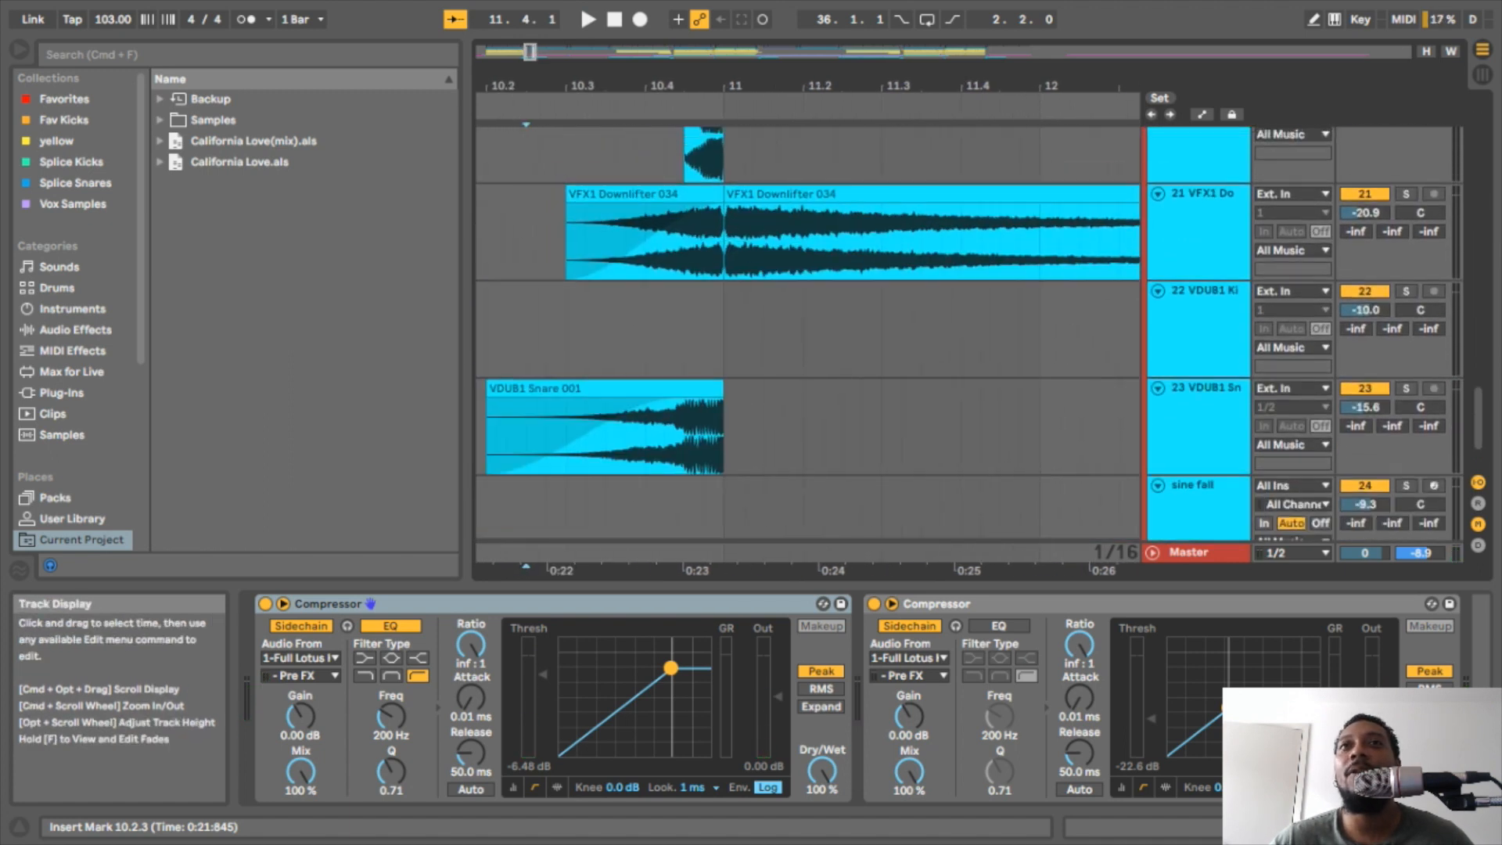
left_click(603, 388)
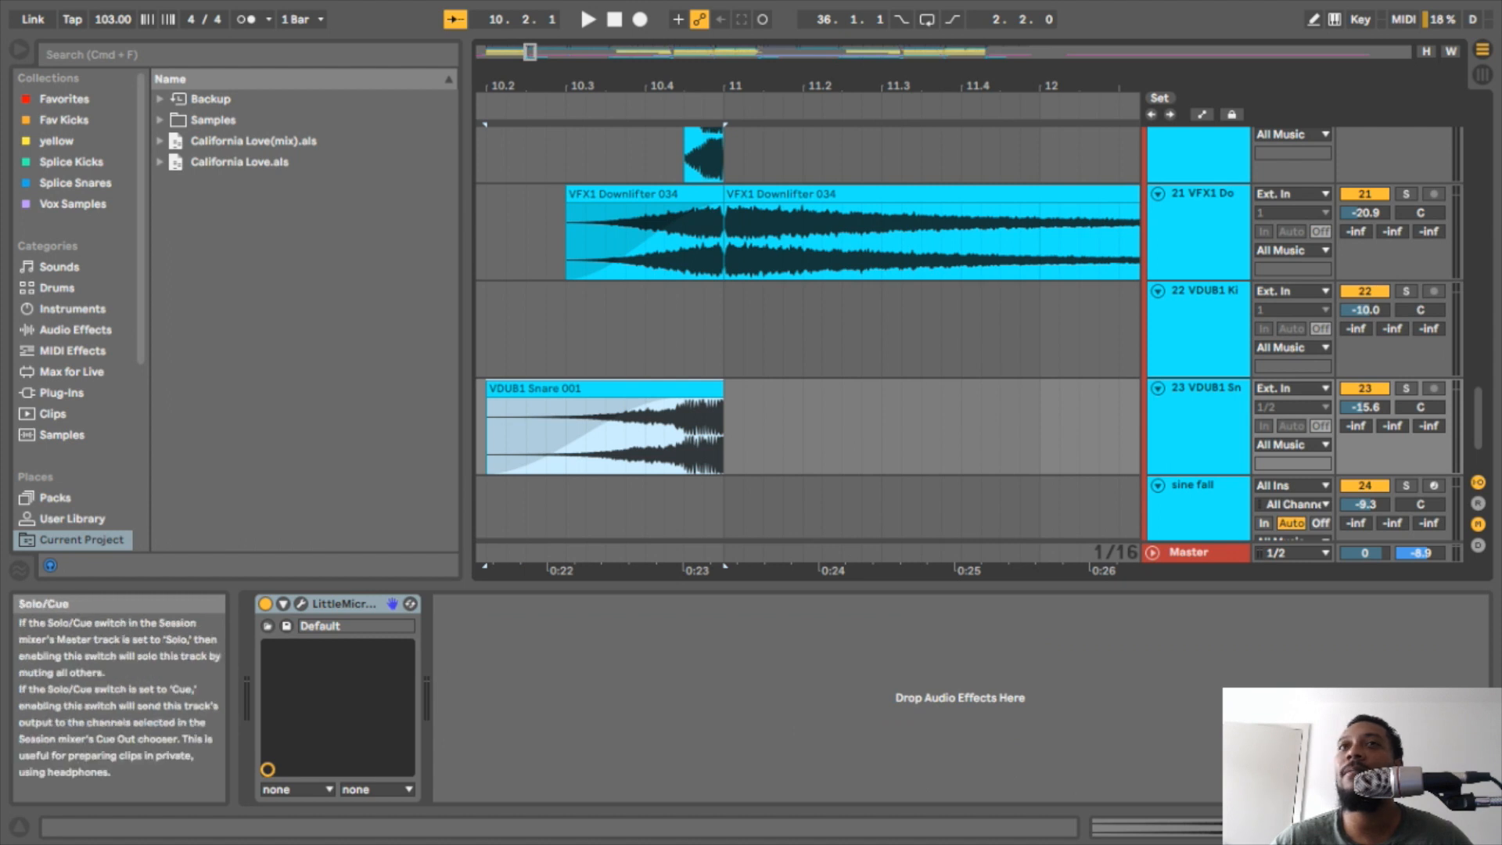
left_click(1406, 388)
key("space")
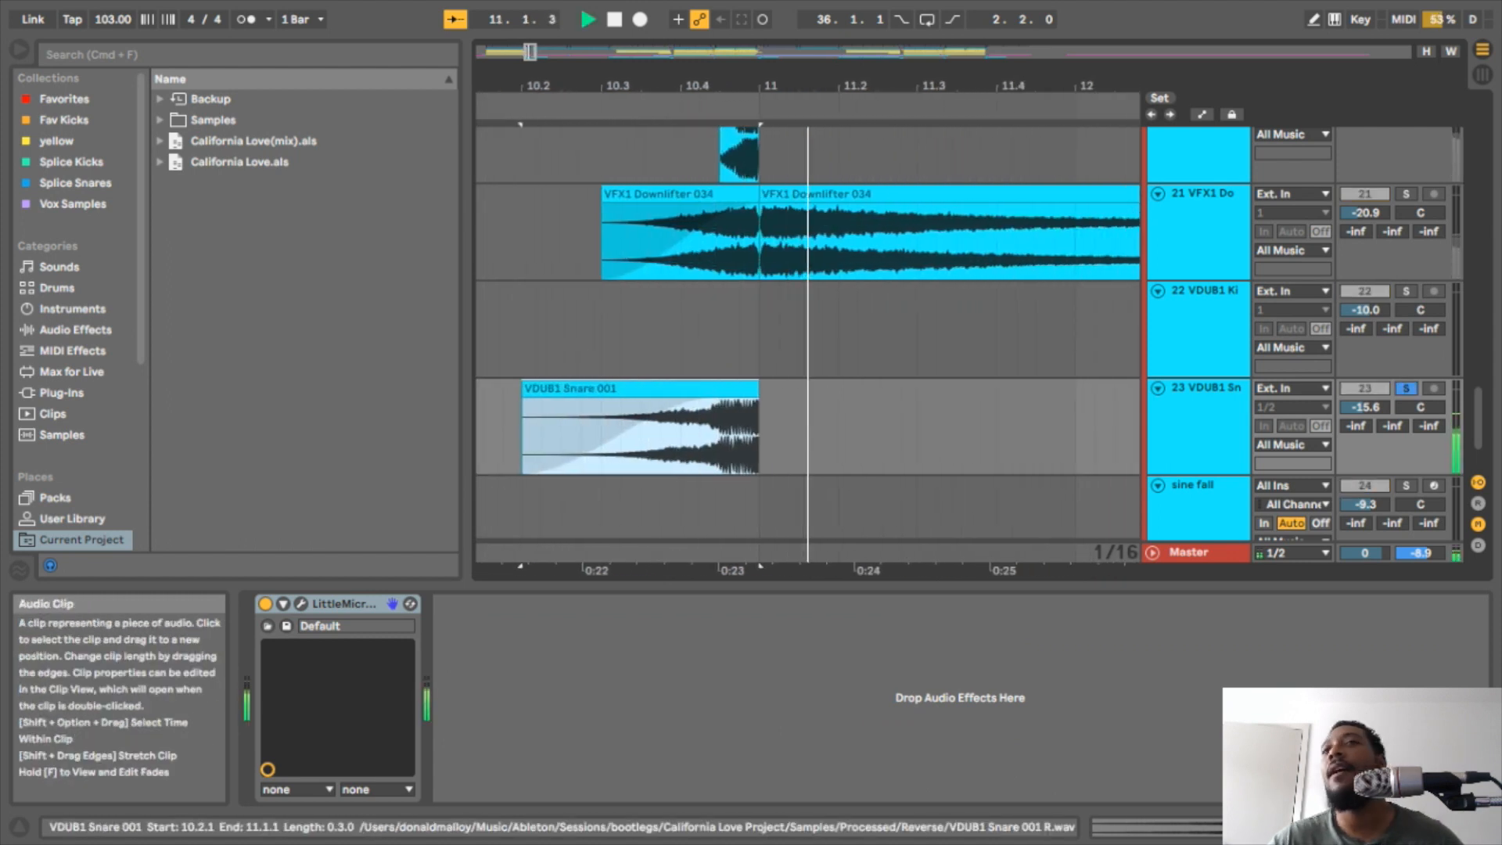
key("space")
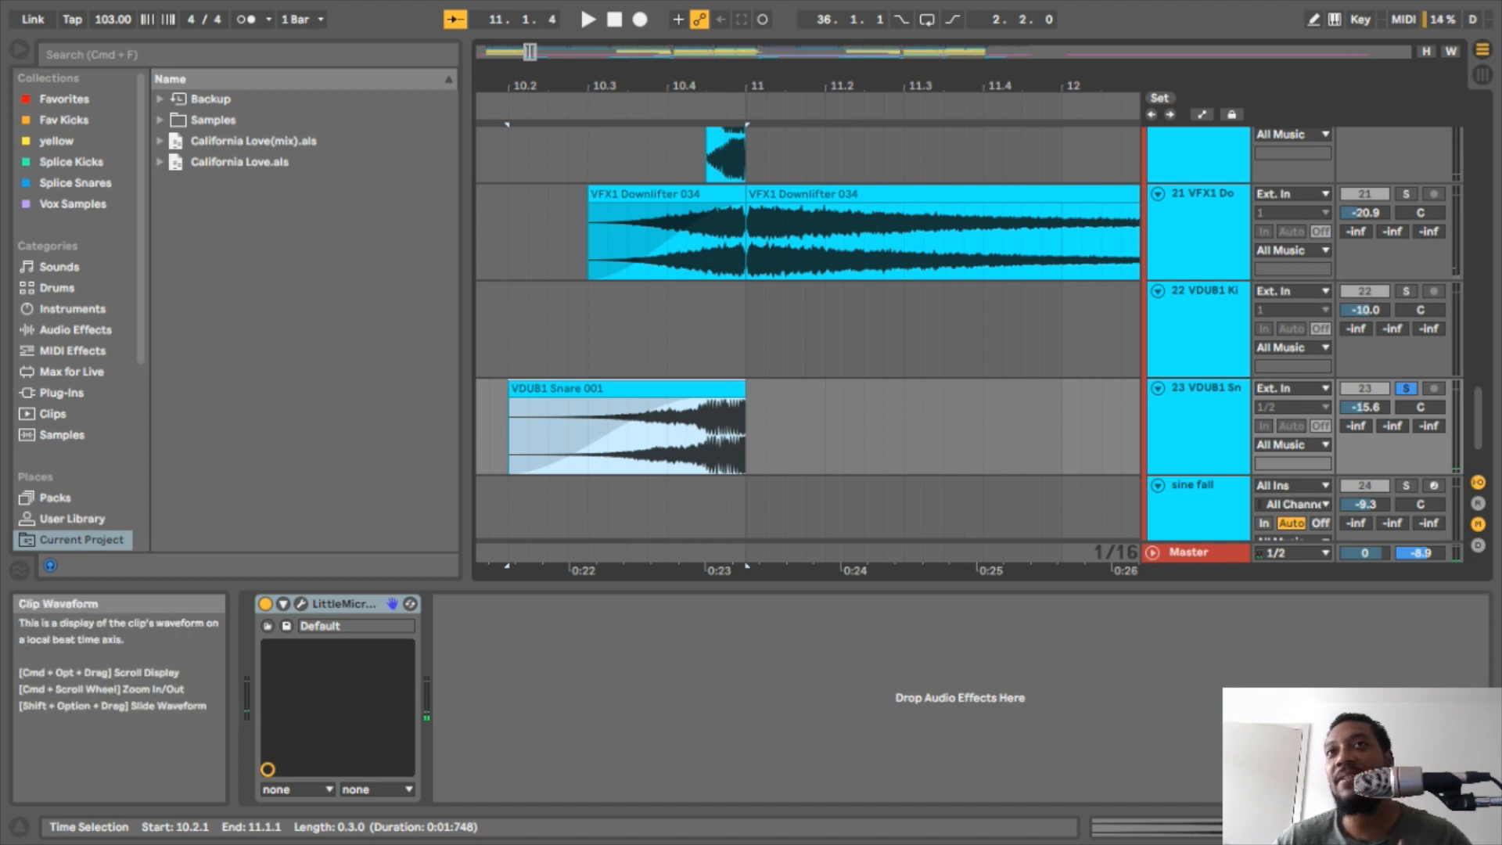
- Flip the VDUB1 Snare 001 clip to its forward direction, remove its fade-in and play it soloed
left_click(626, 388)
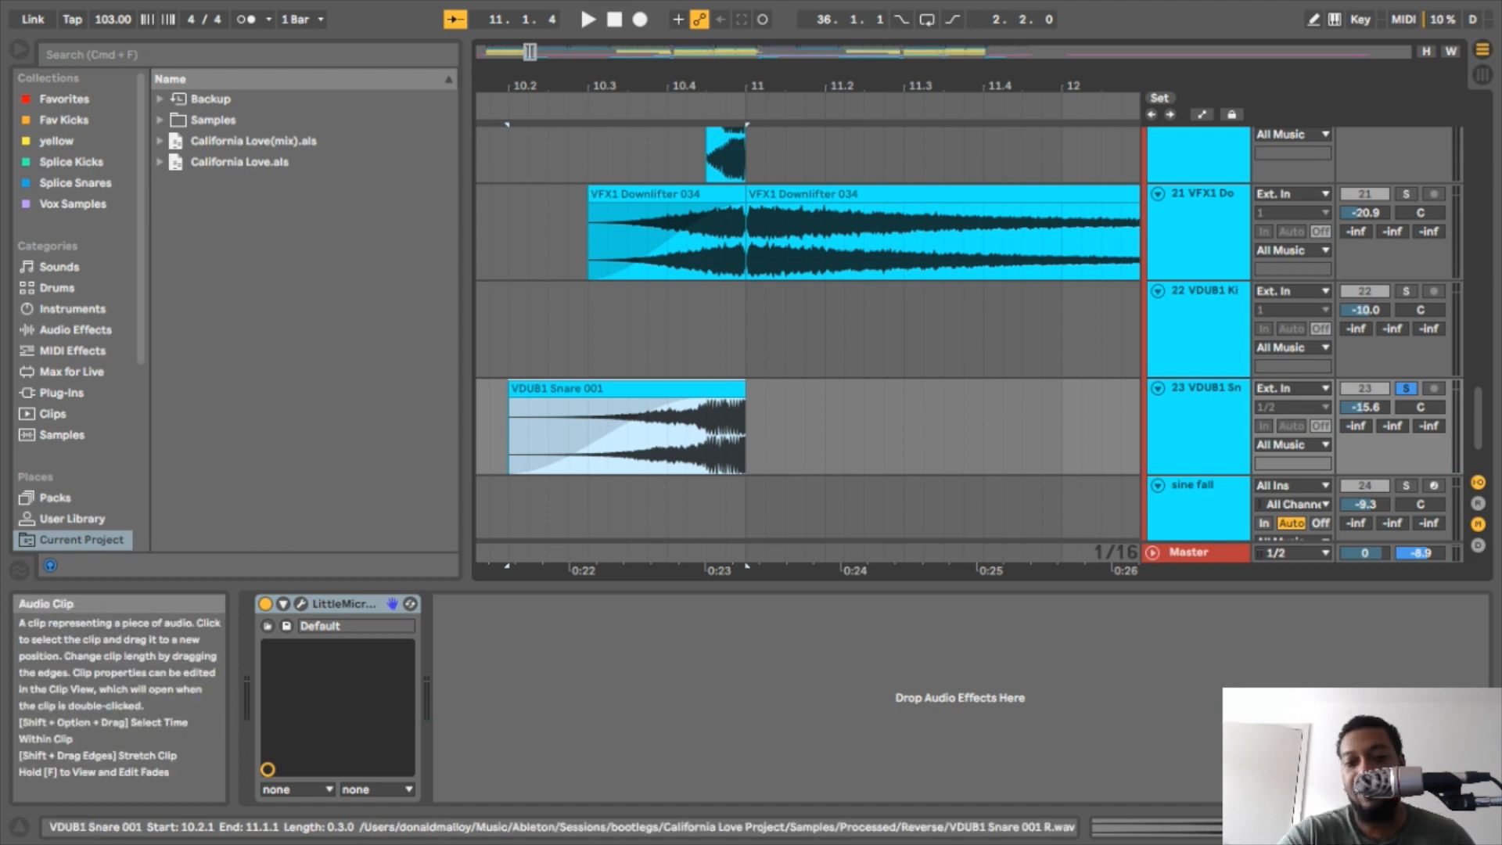
key("r")
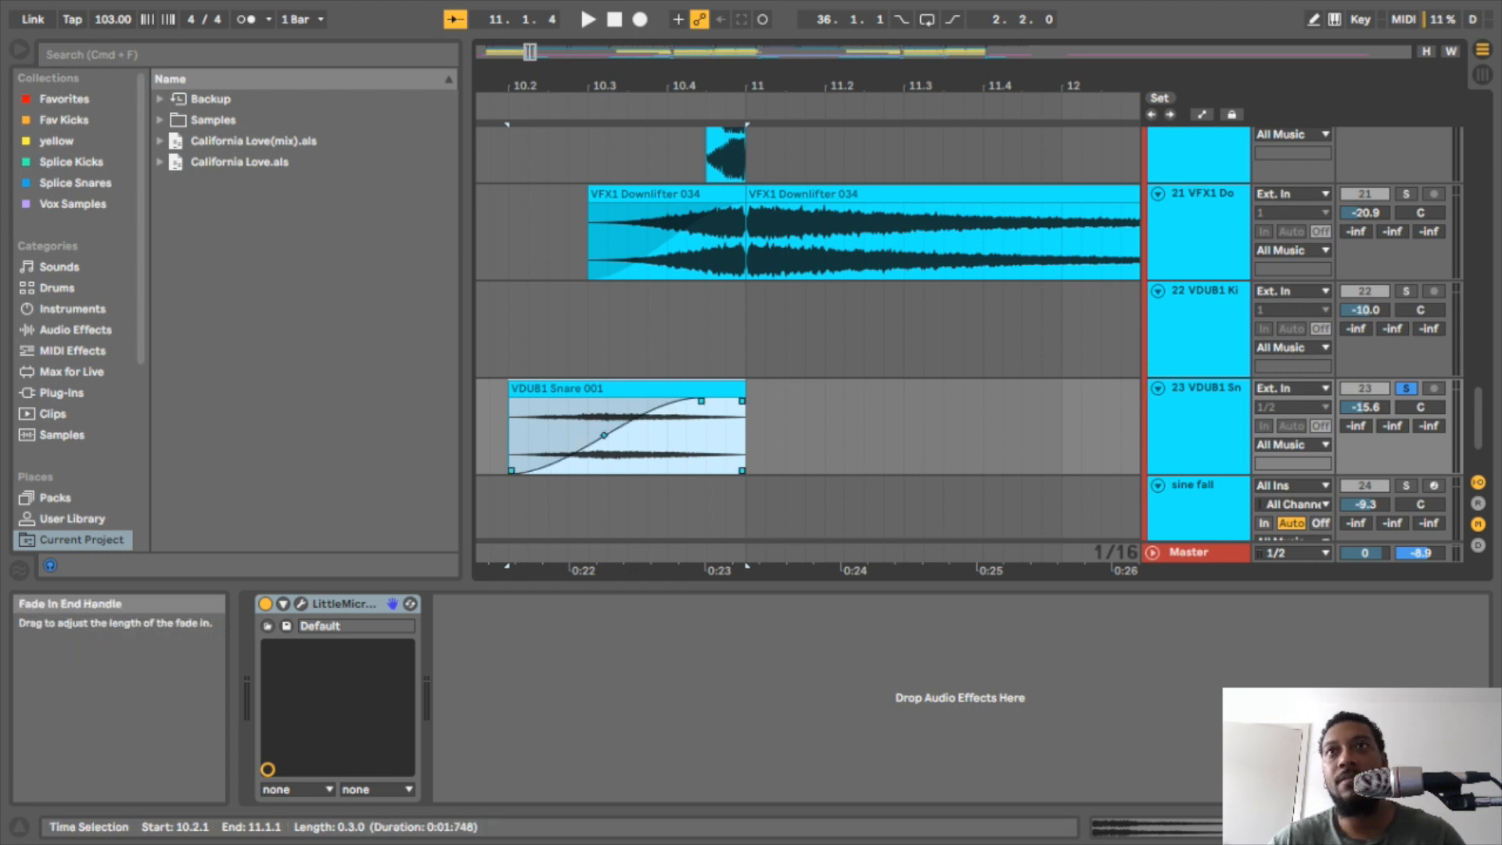
left_click_drag(701, 401, 511, 401)
key("space")
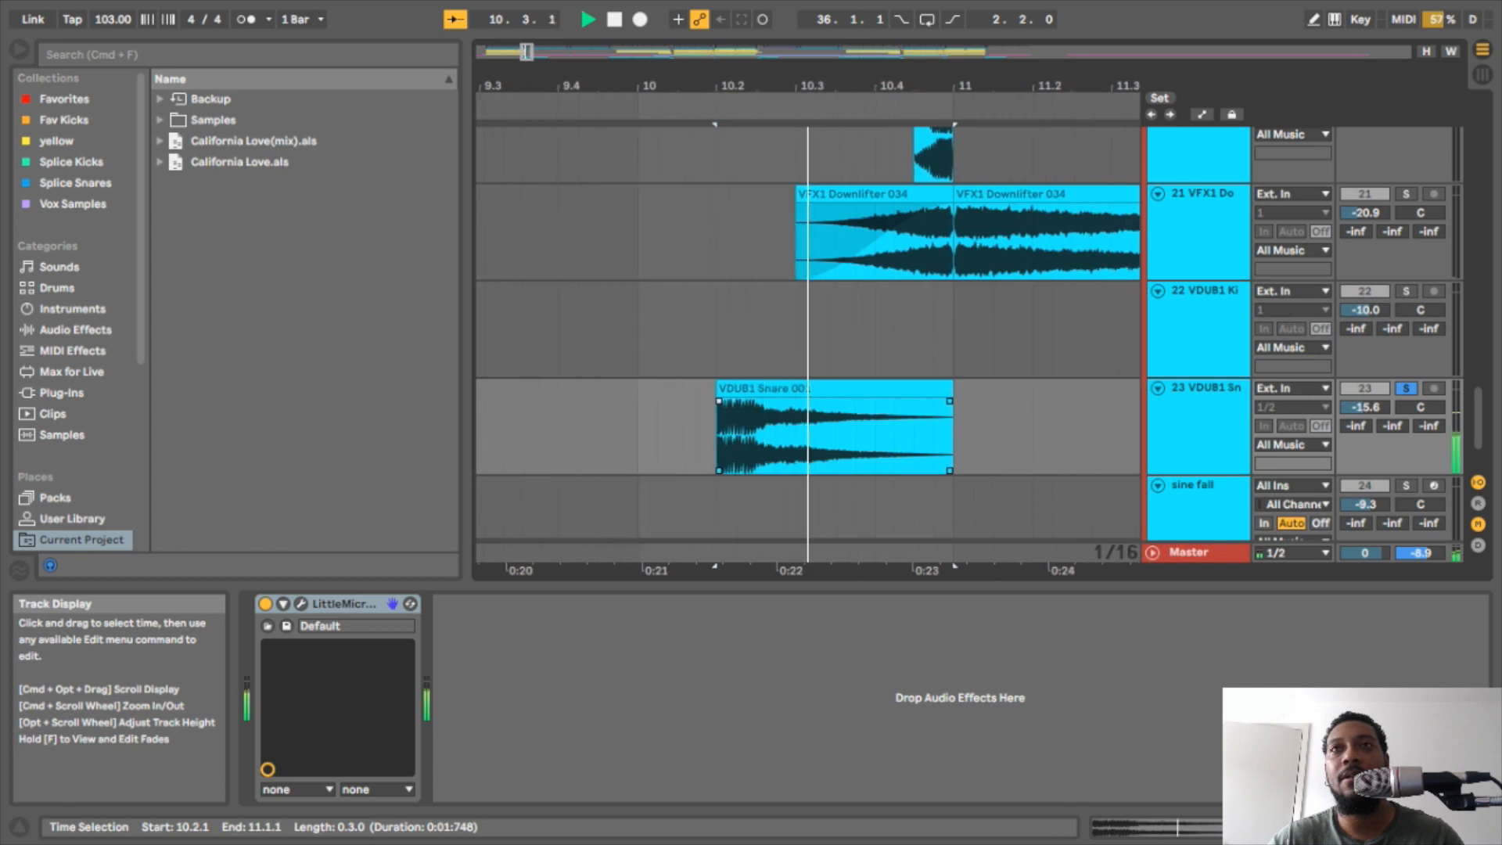
key("space")
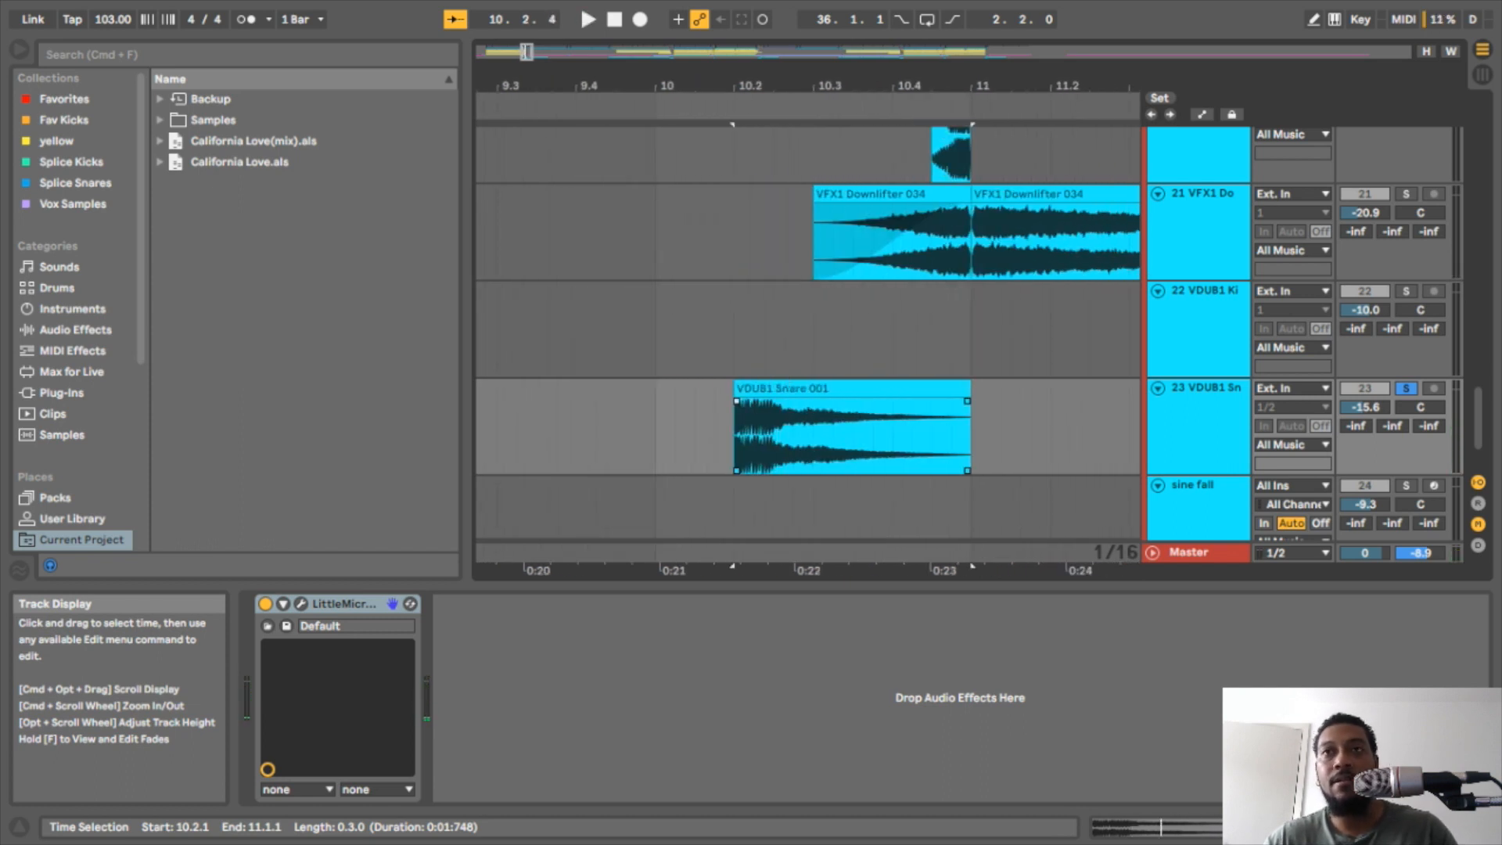
- Add a fade-in across most of the VDUB1 Snare 001 clip, reverse the clip and play it soloed into bar 11
left_click_drag(736, 400, 926, 401)
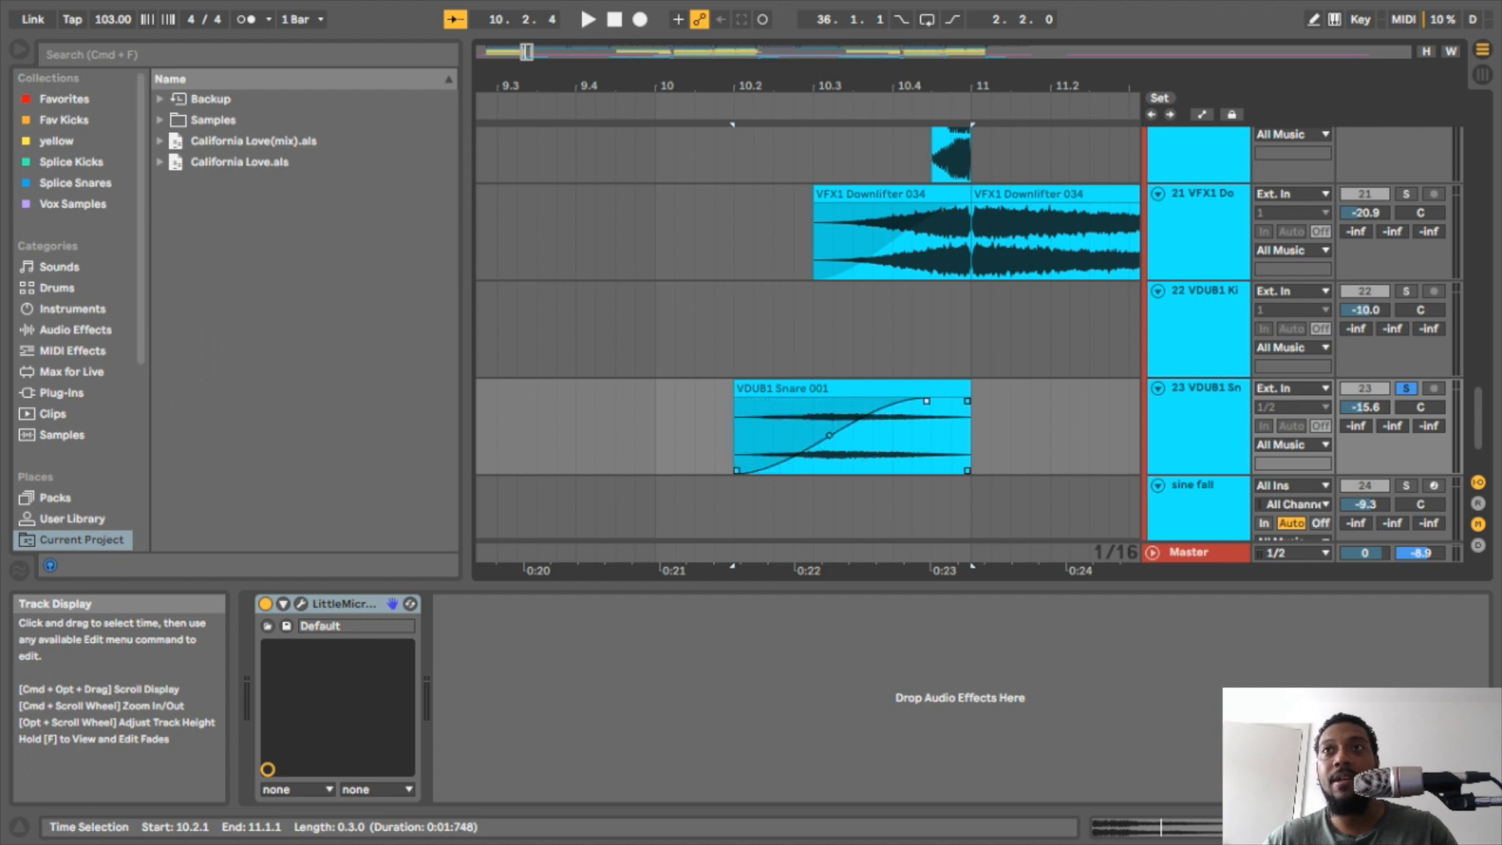
key("r")
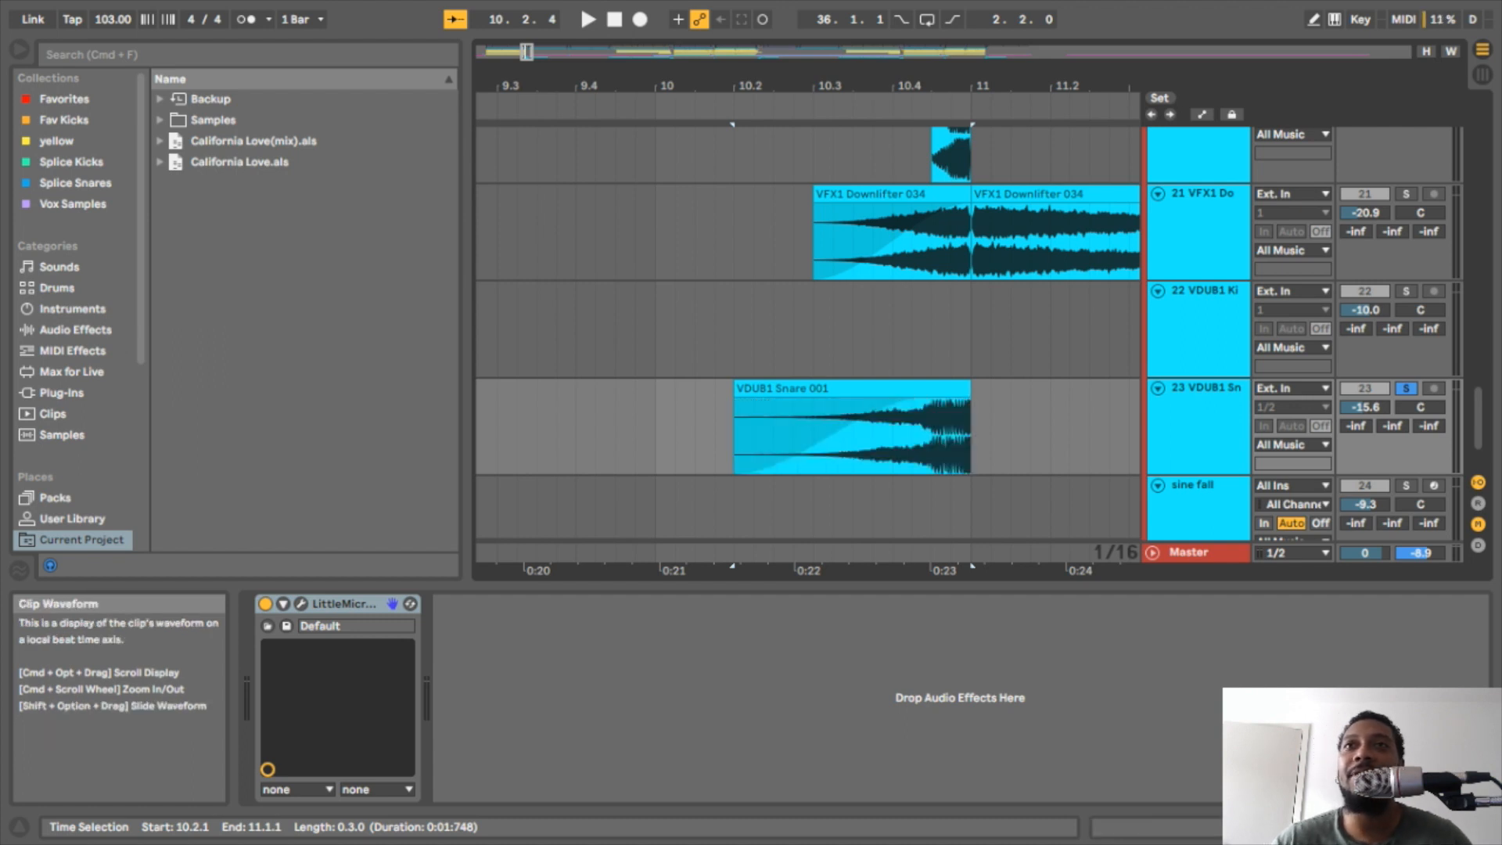
left_click(839, 426)
key("space")
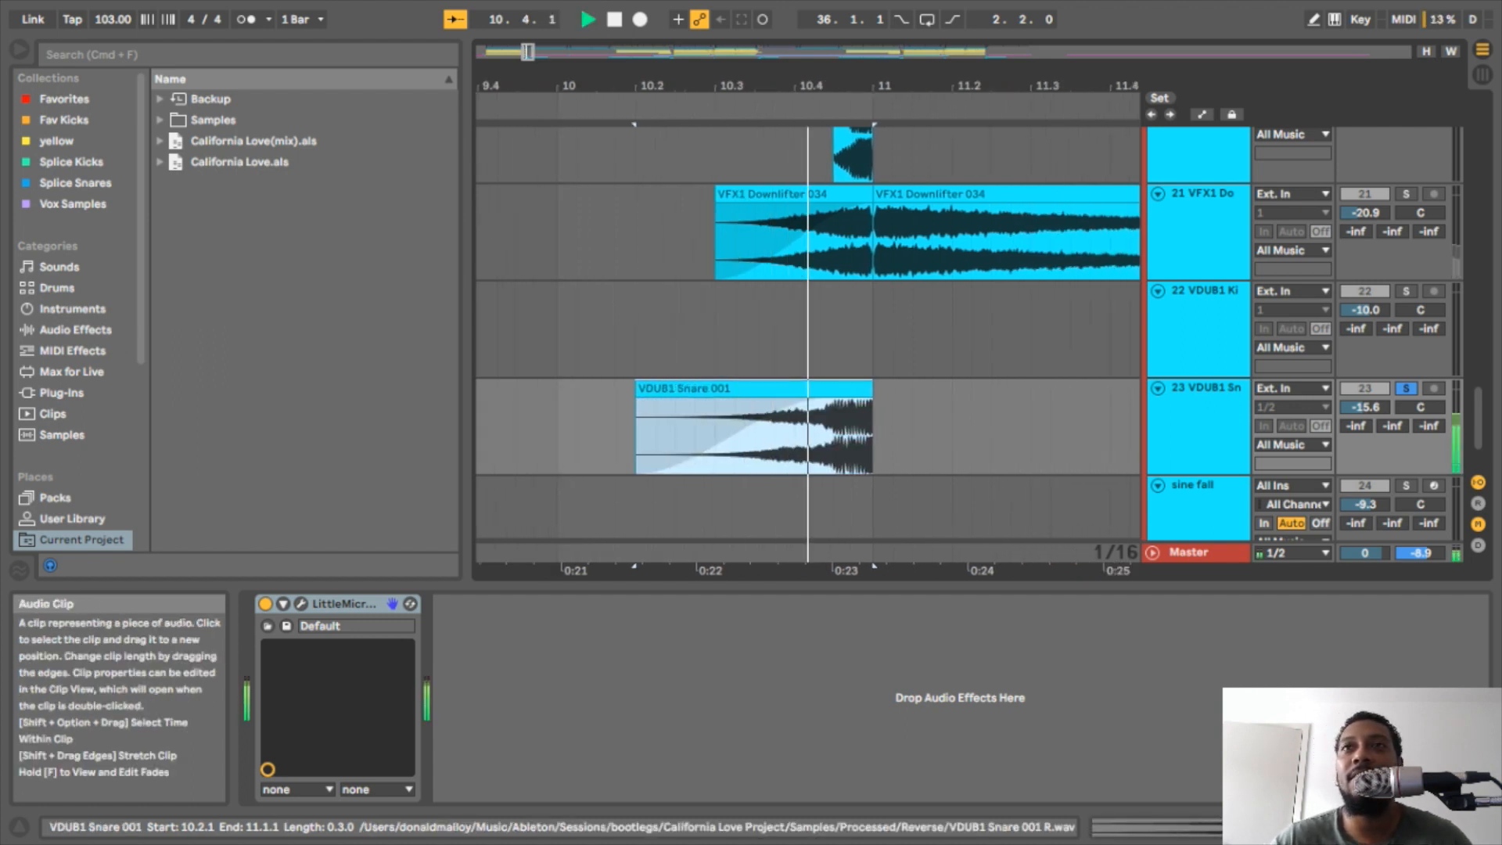
key("space")
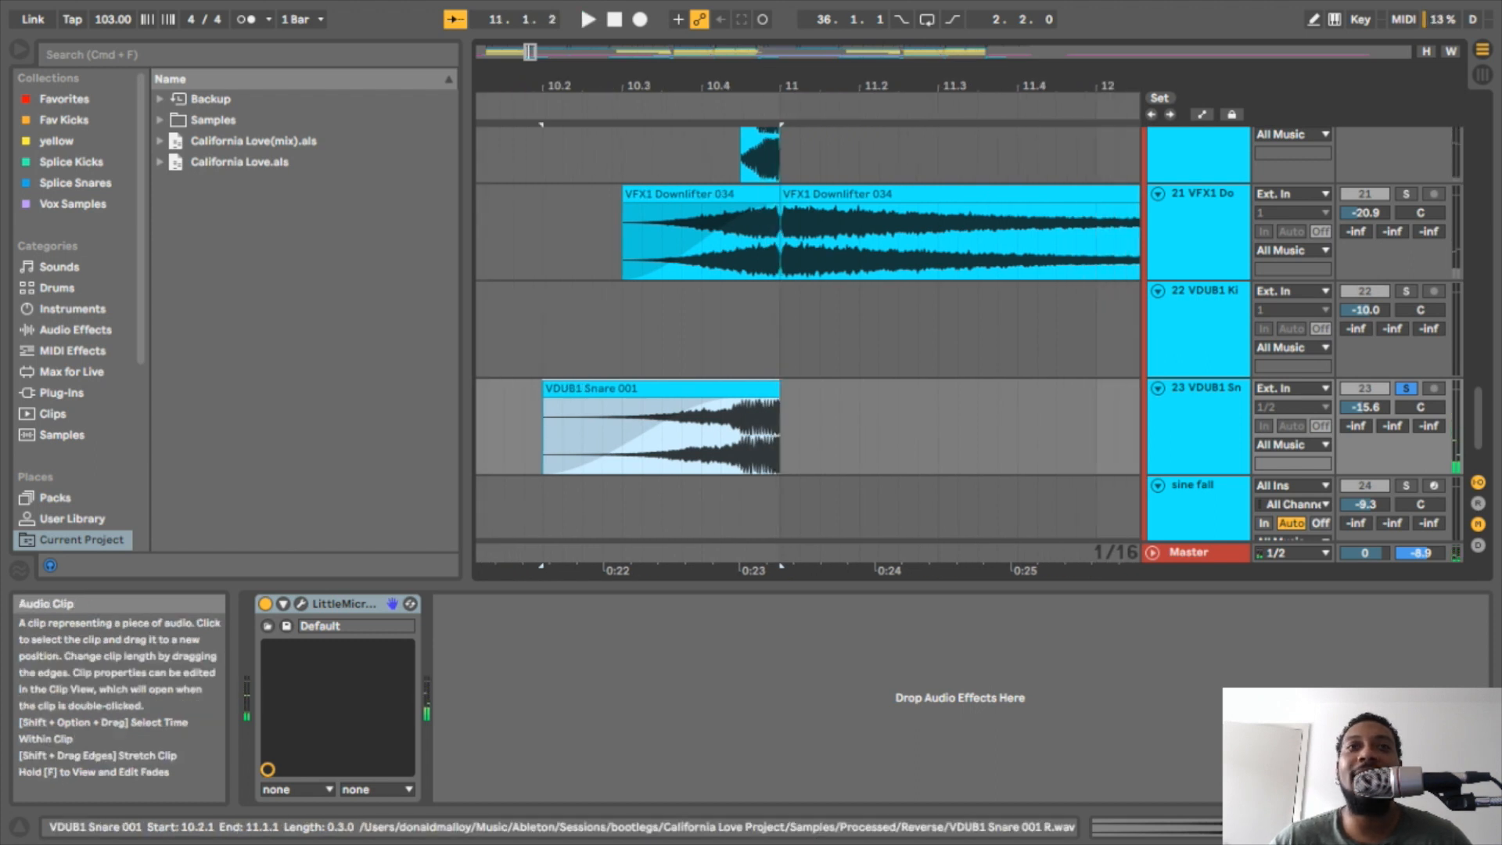
- Show the snare clip's sample settings, unsolo track 23 and play the full mix from 10.2.1 through bar 11
key("shift+Tab")
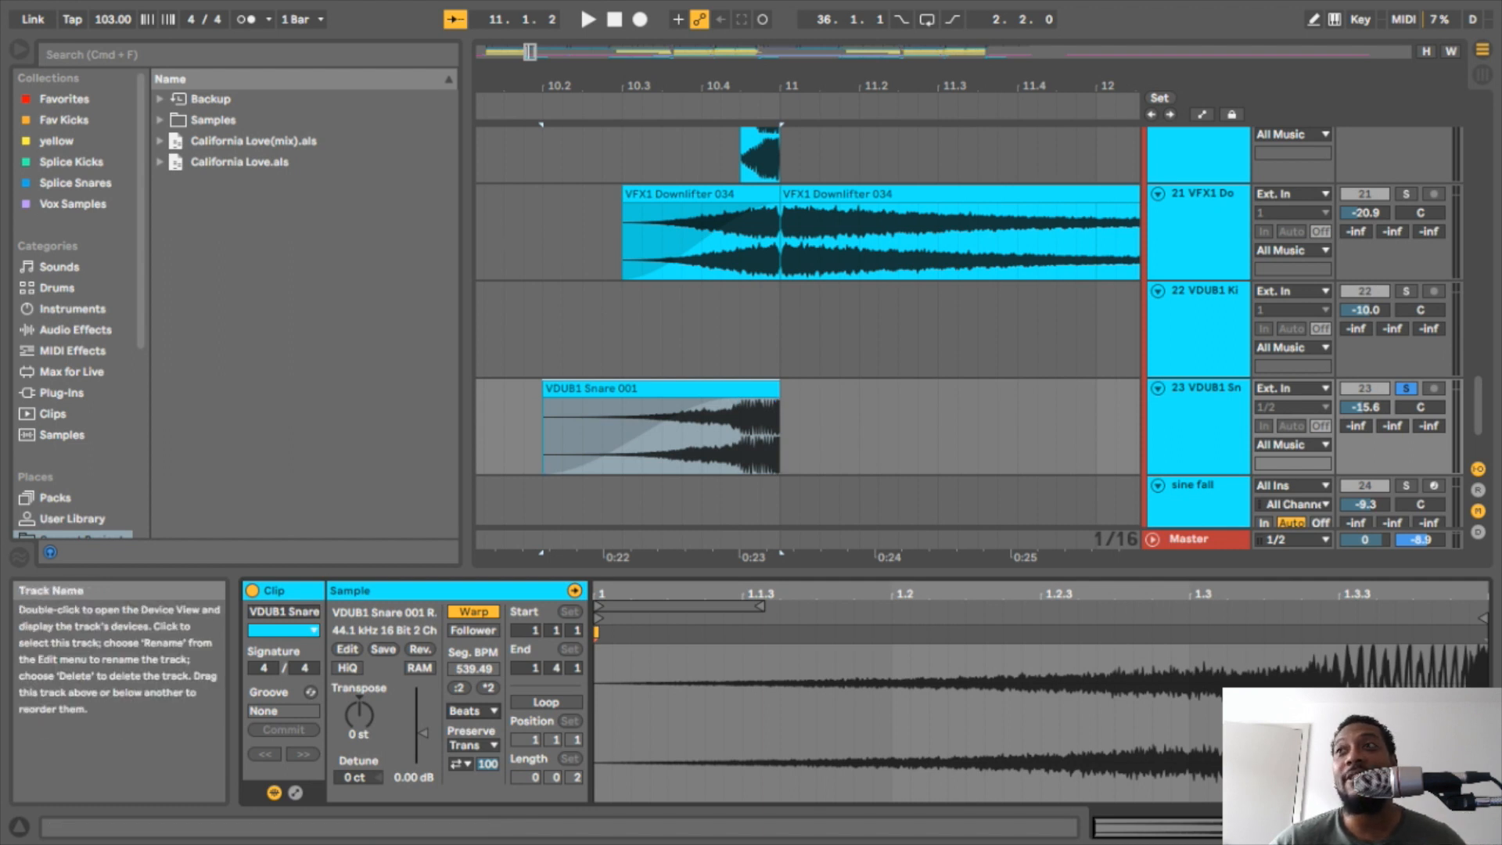
left_click(1406, 388)
key("space")
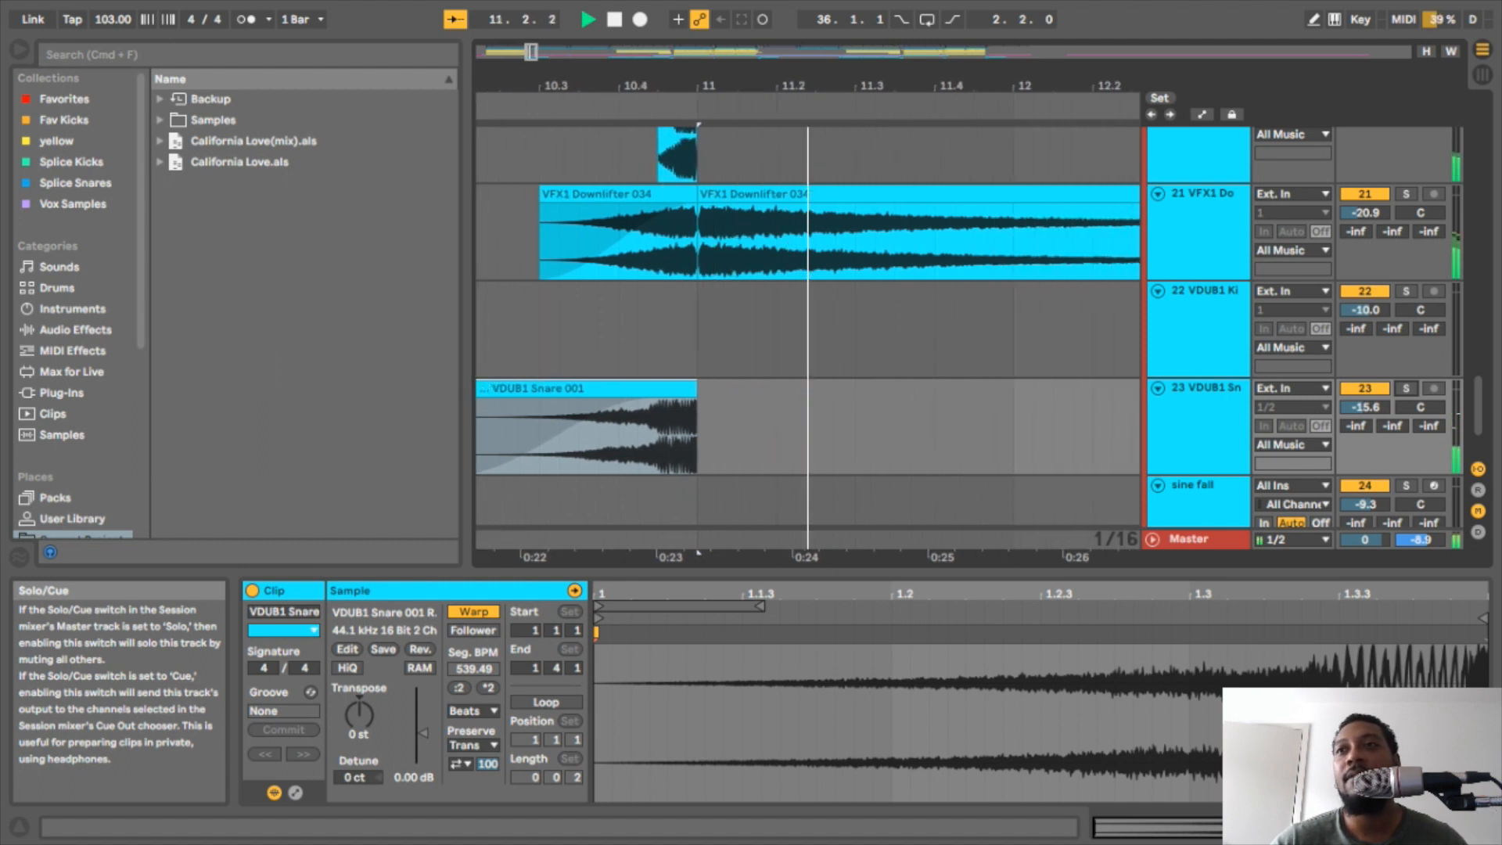
key("space")
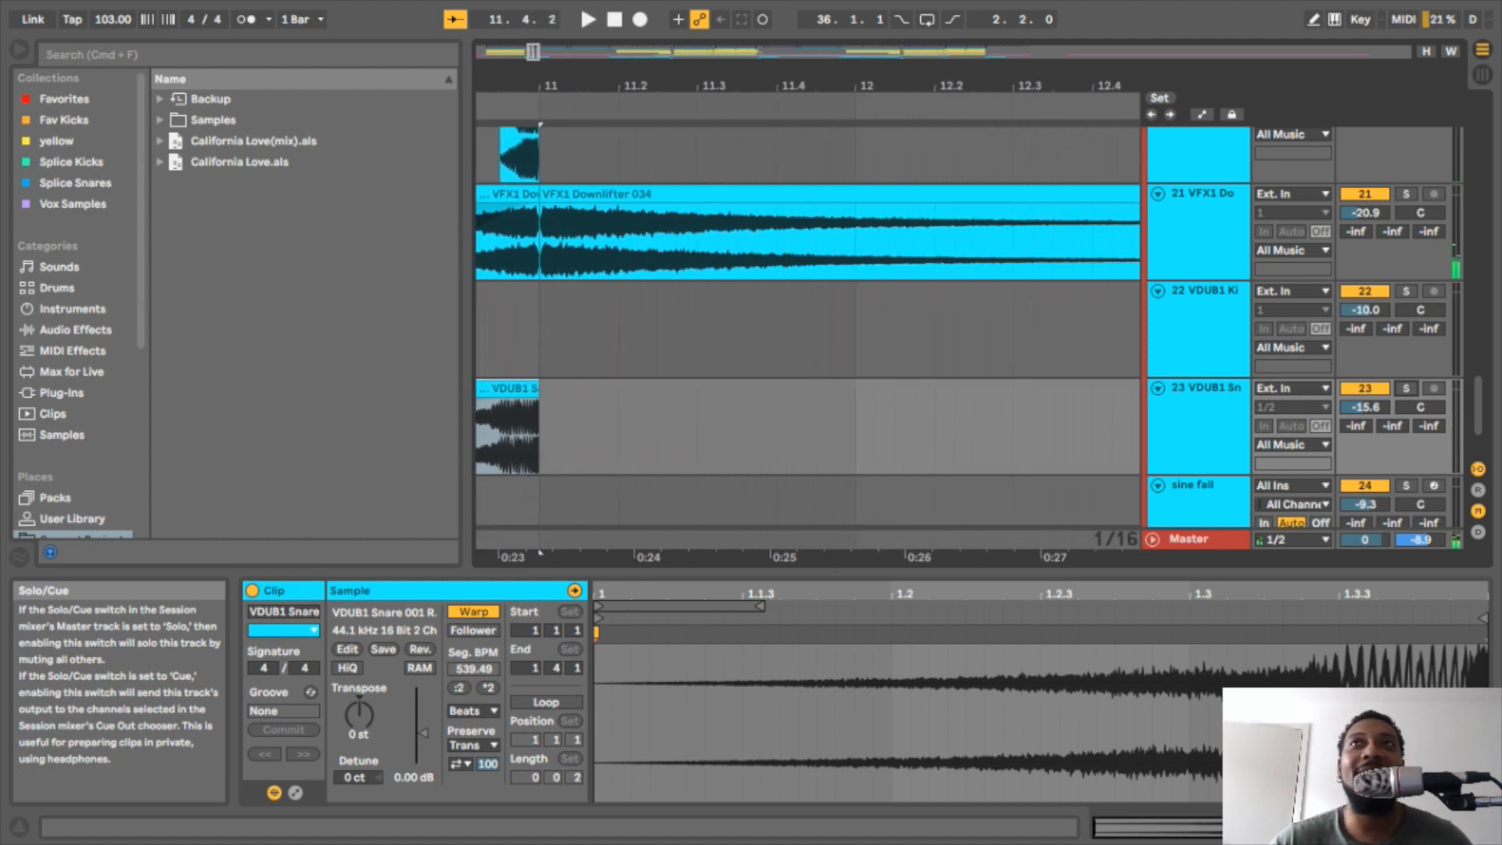
- Examine the wider arrangement from the transition effect tracks up through the vocal sample to the Serum and Wavetable tracks
key("minus")
key("minus")
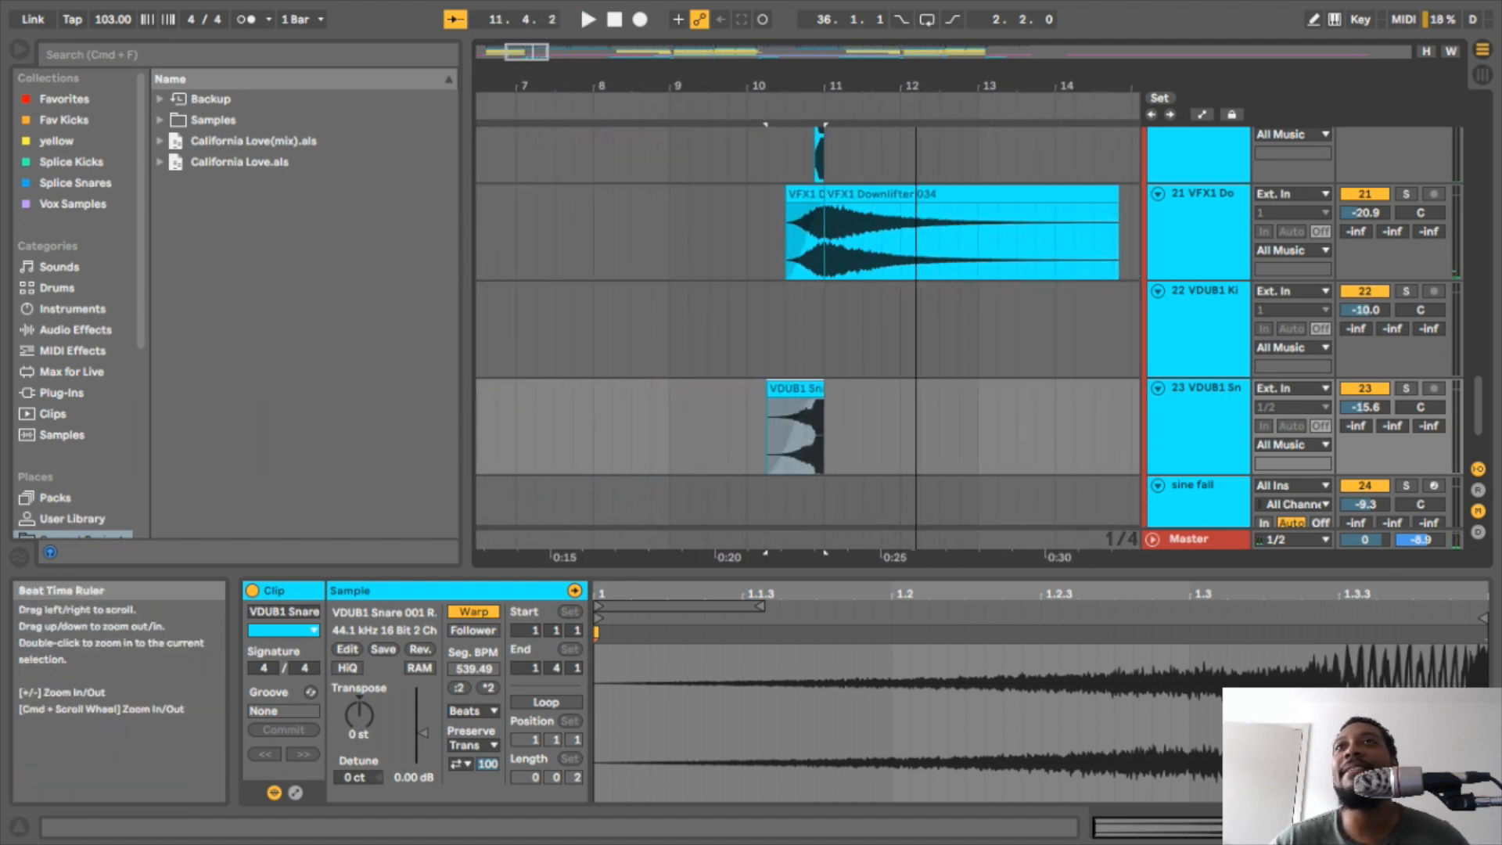
key("minus")
scroll(806, 325, "up", 5)
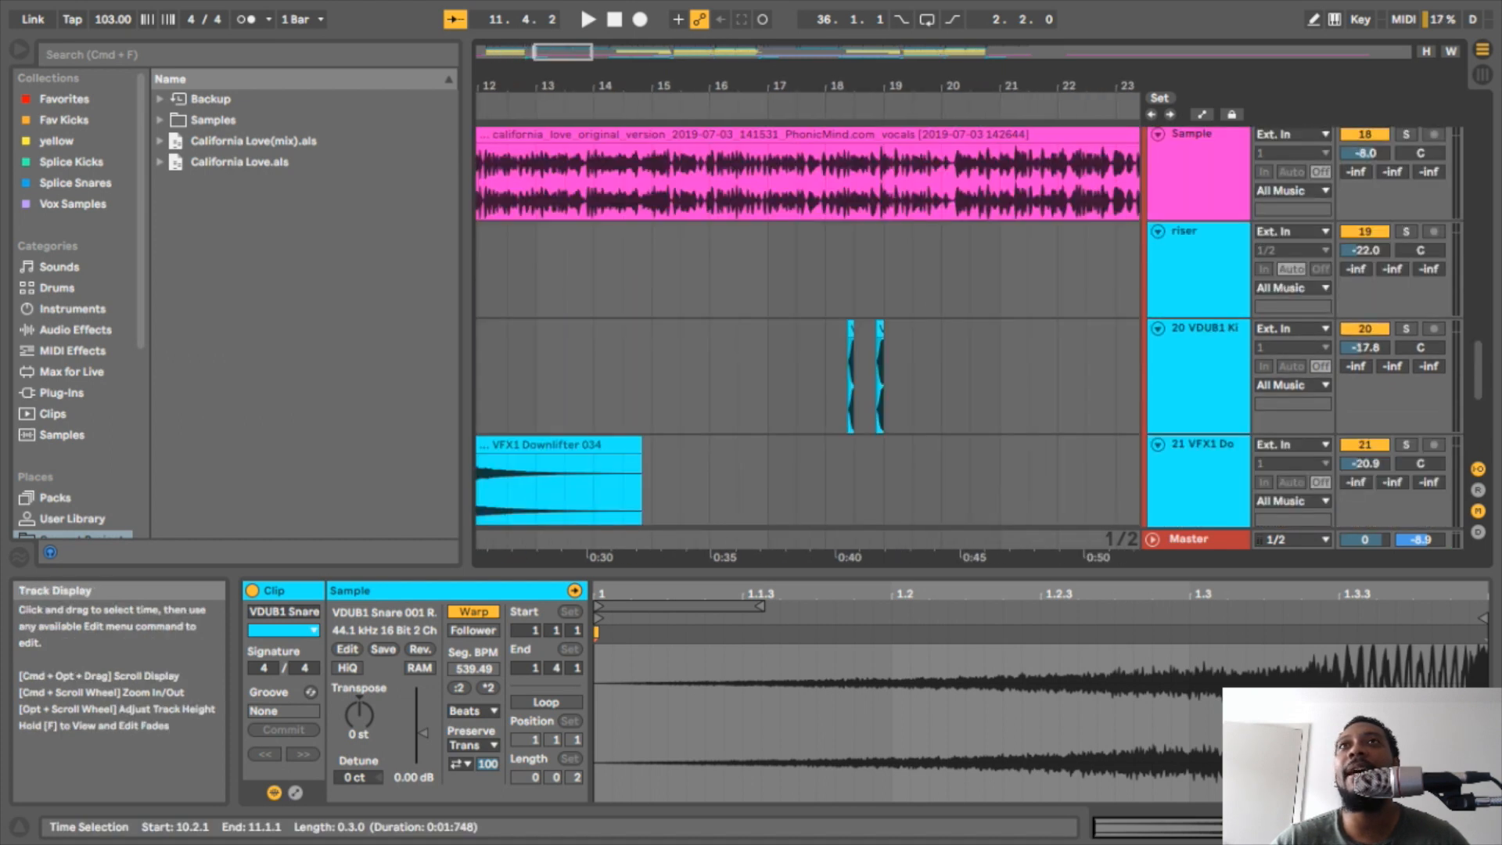
scroll(806, 325, "down", 6)
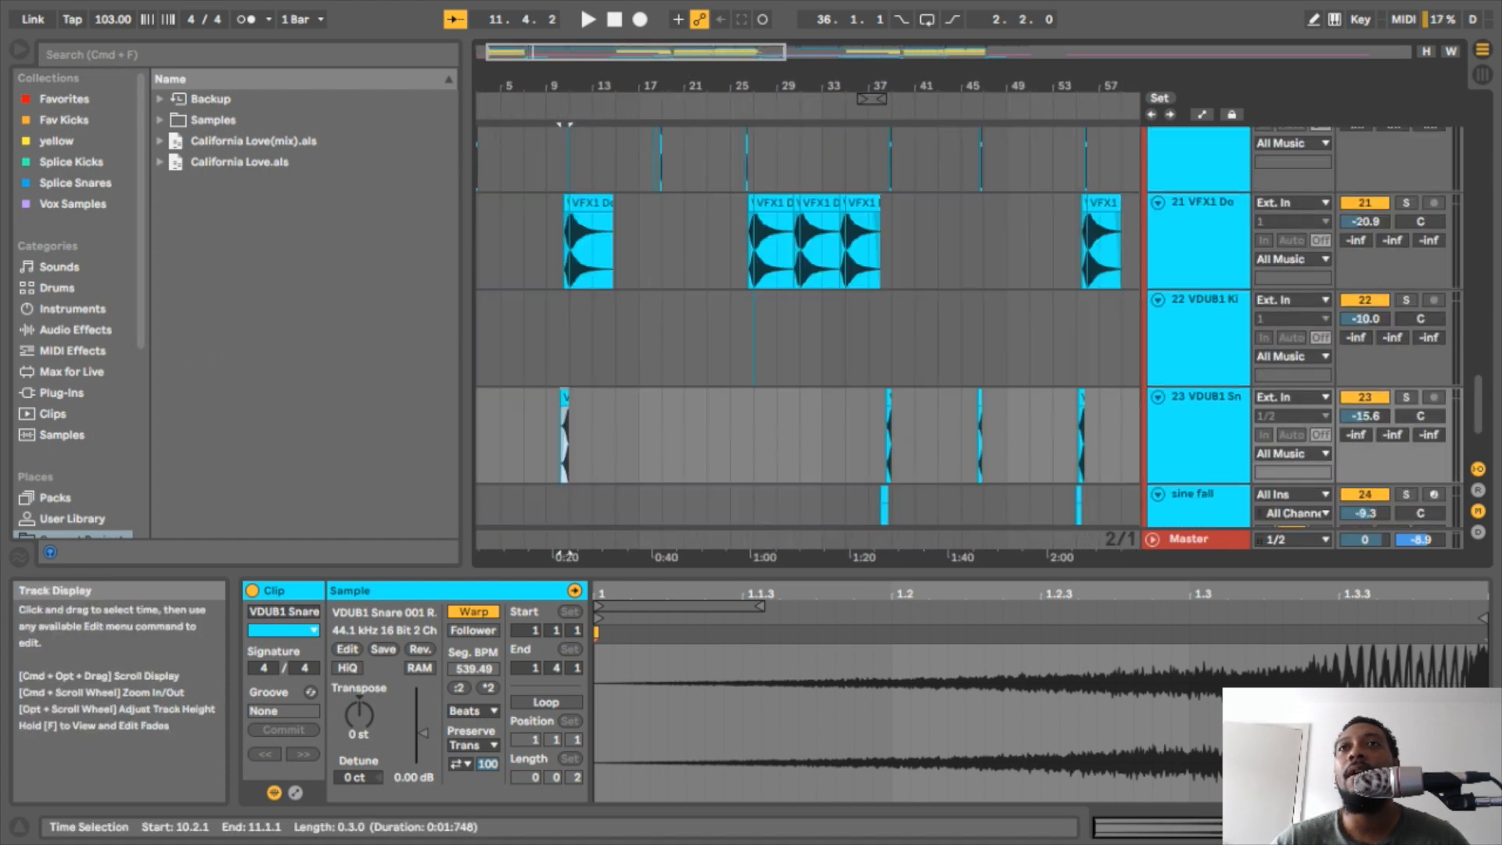
key("minus")
scroll(806, 325, "up", 15)
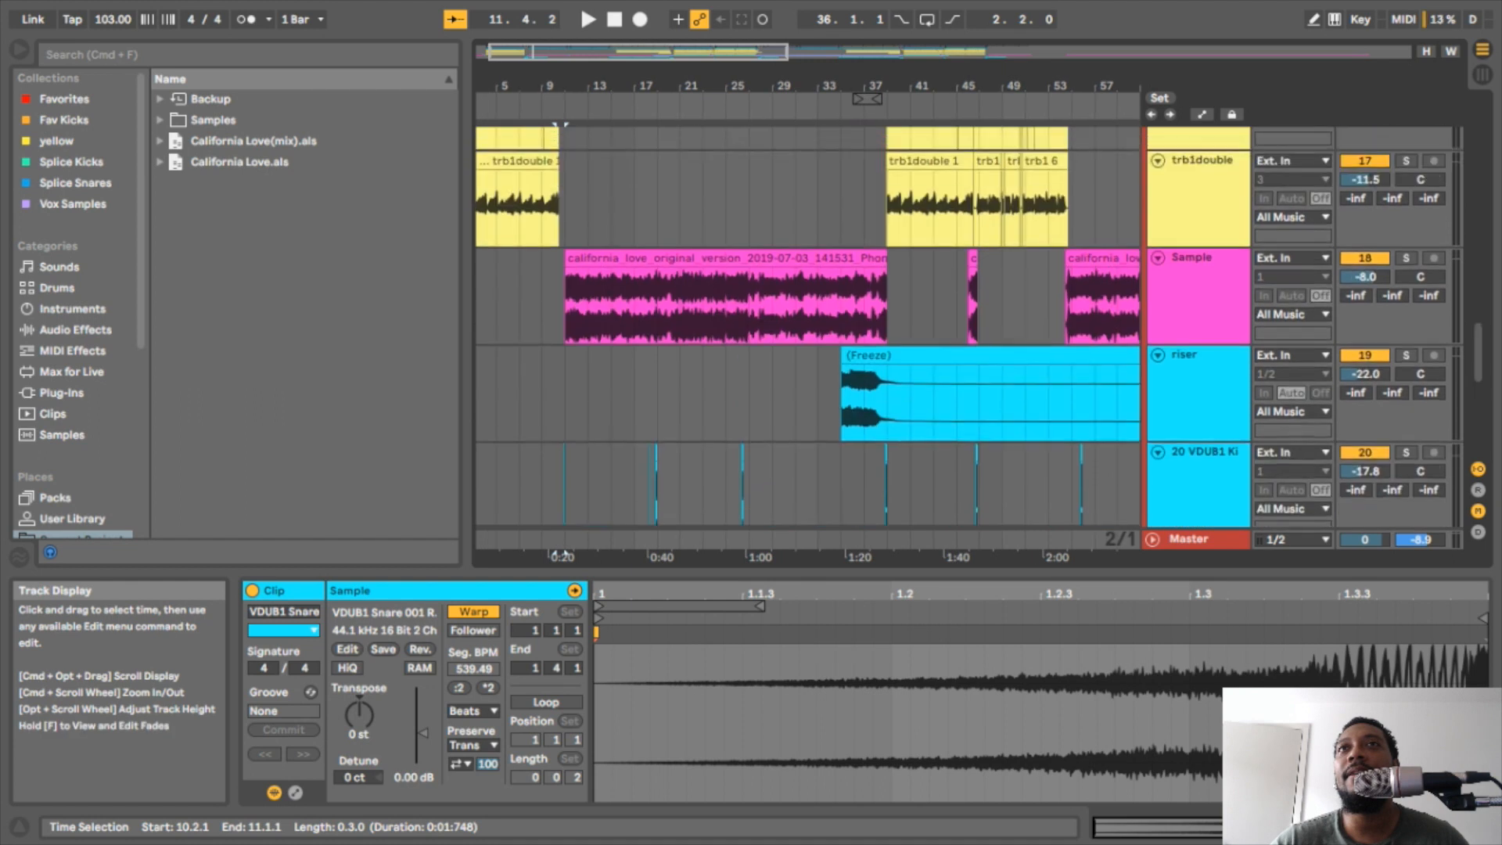
scroll(806, 324, "up", 10)
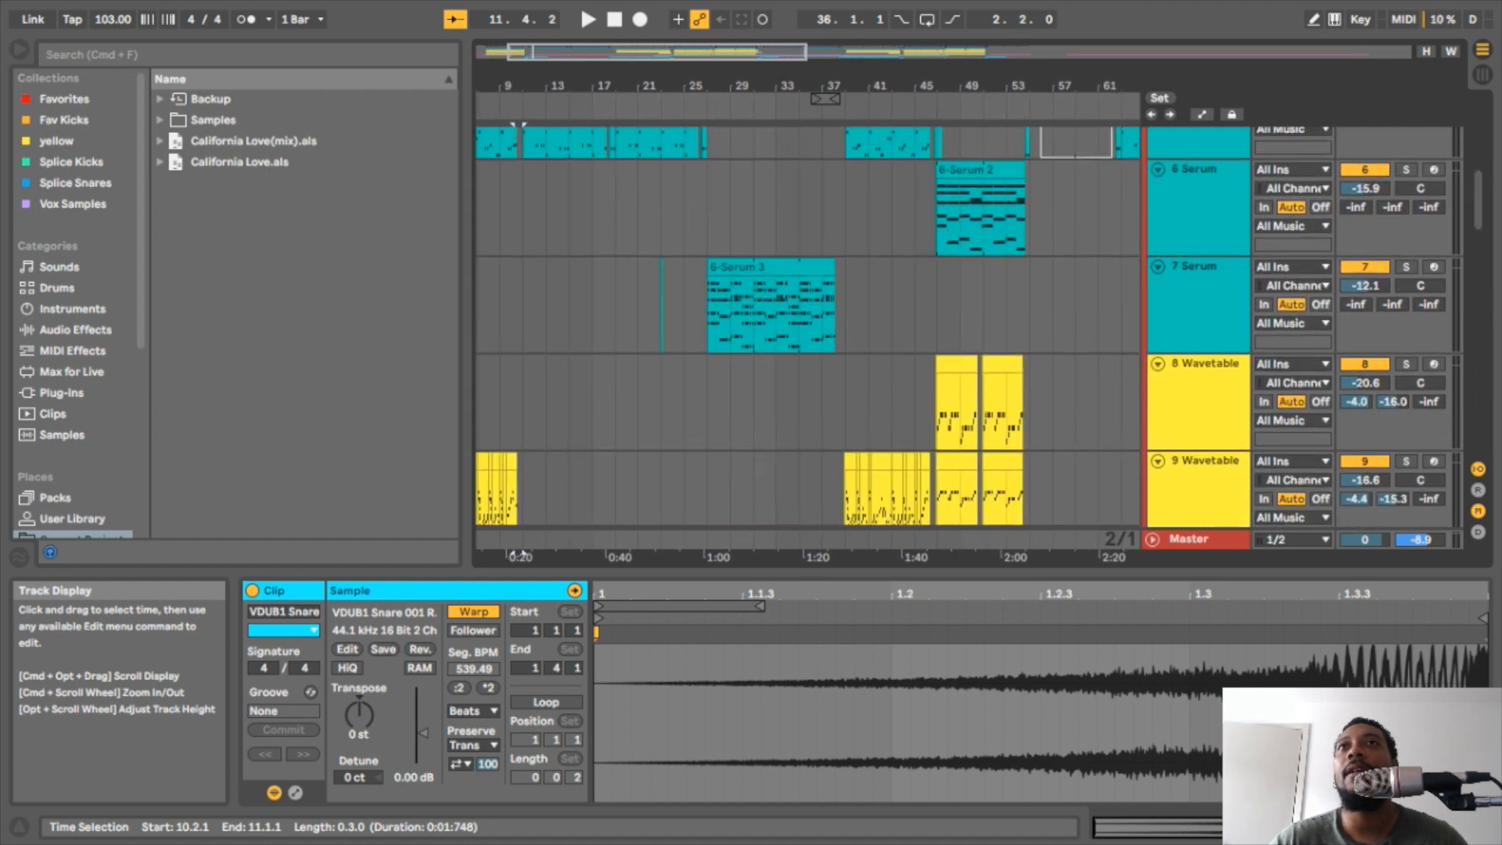
- Set the start at 25.1.1 on the 6 Serum track and play the full mix into the 6-Serum 3 clip at bar 27
left_click(672, 313)
key("space")
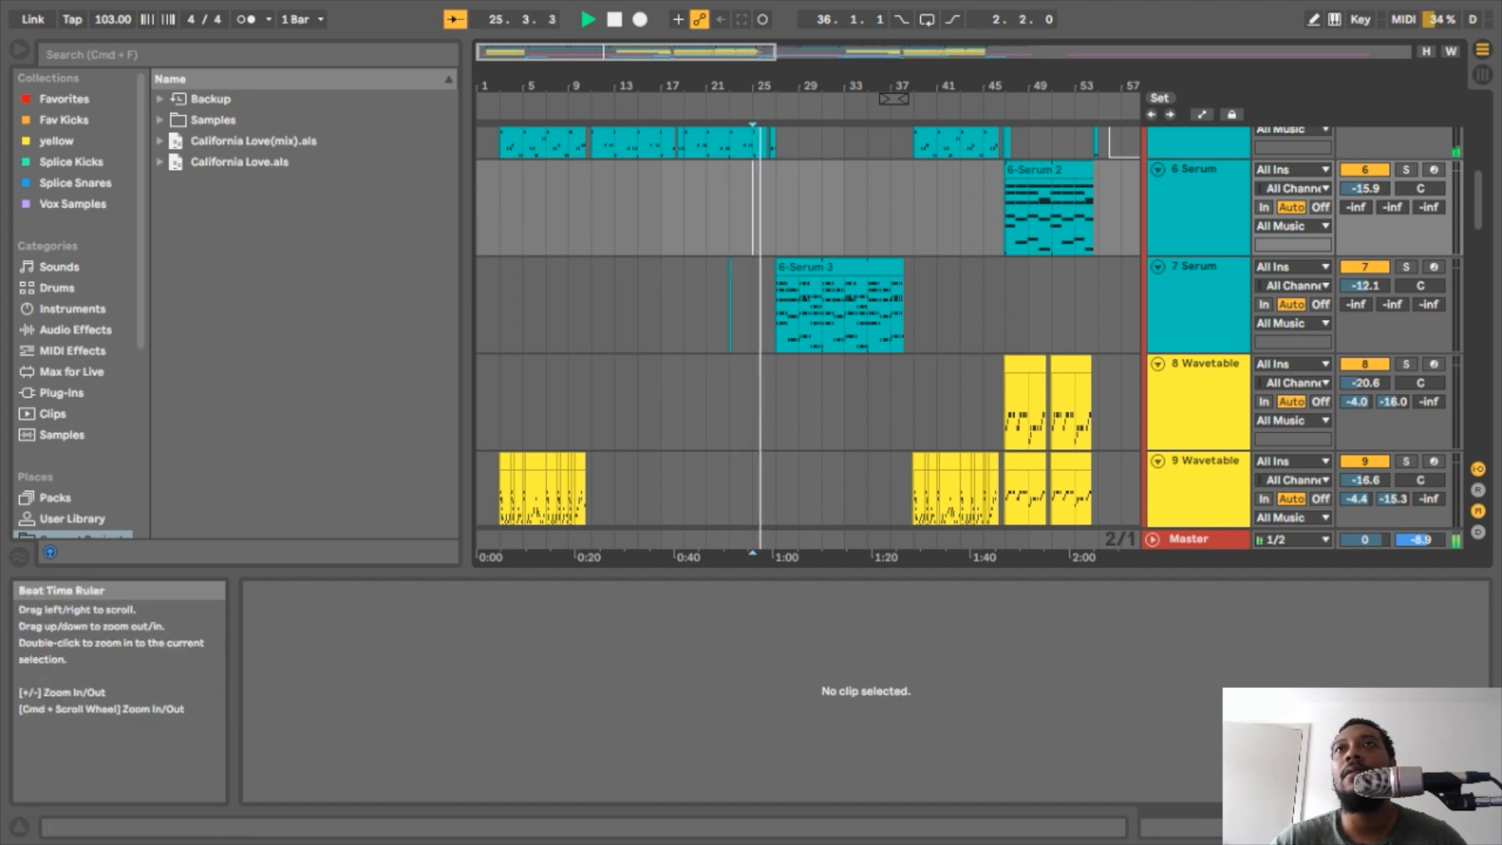
key("plus")
key("plus")
key("plus")
key("plus")
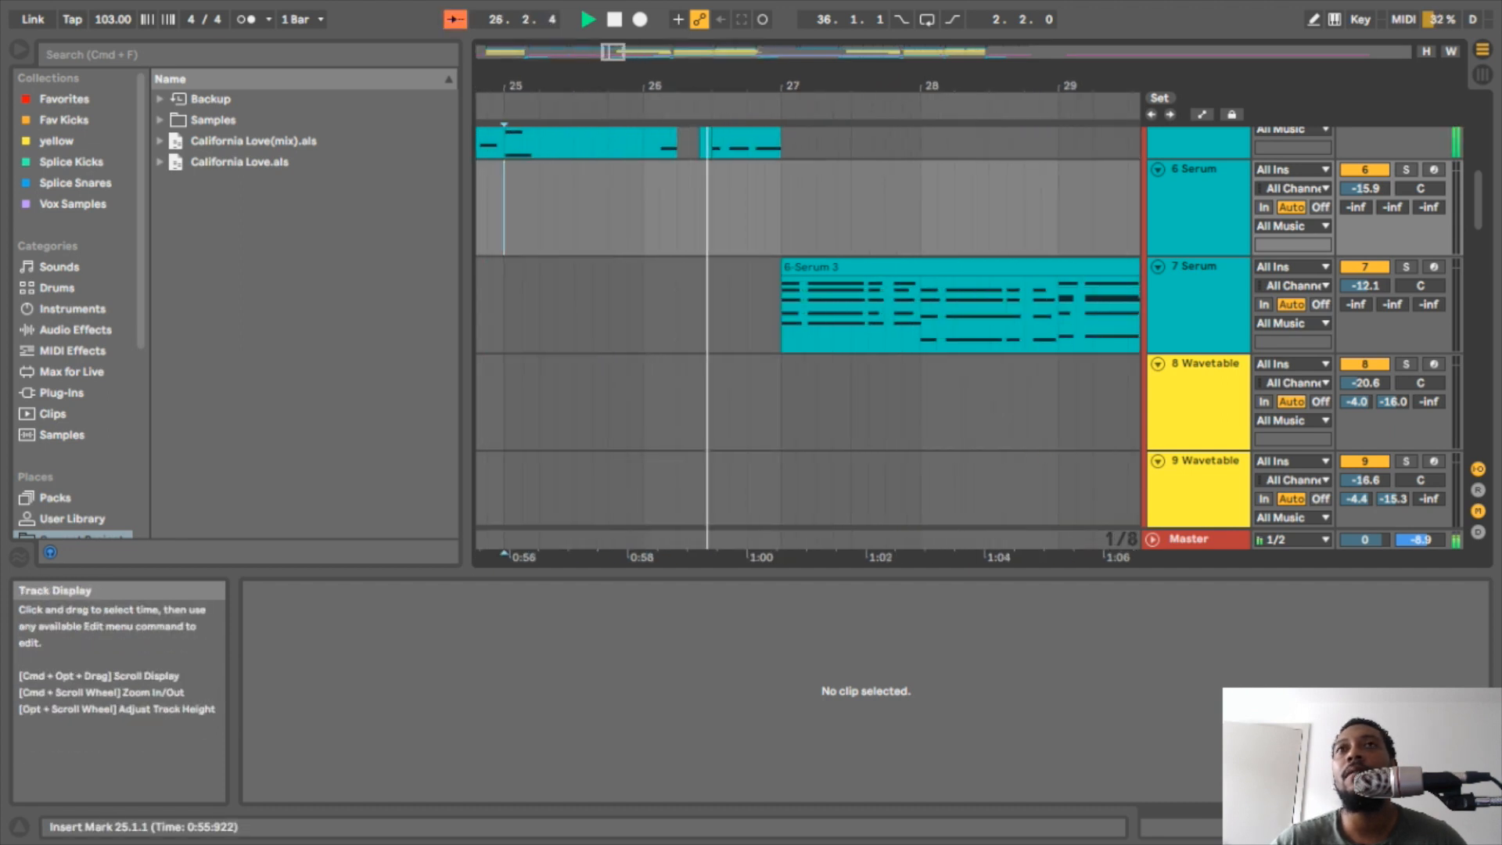
scroll(806, 337, "up", 1)
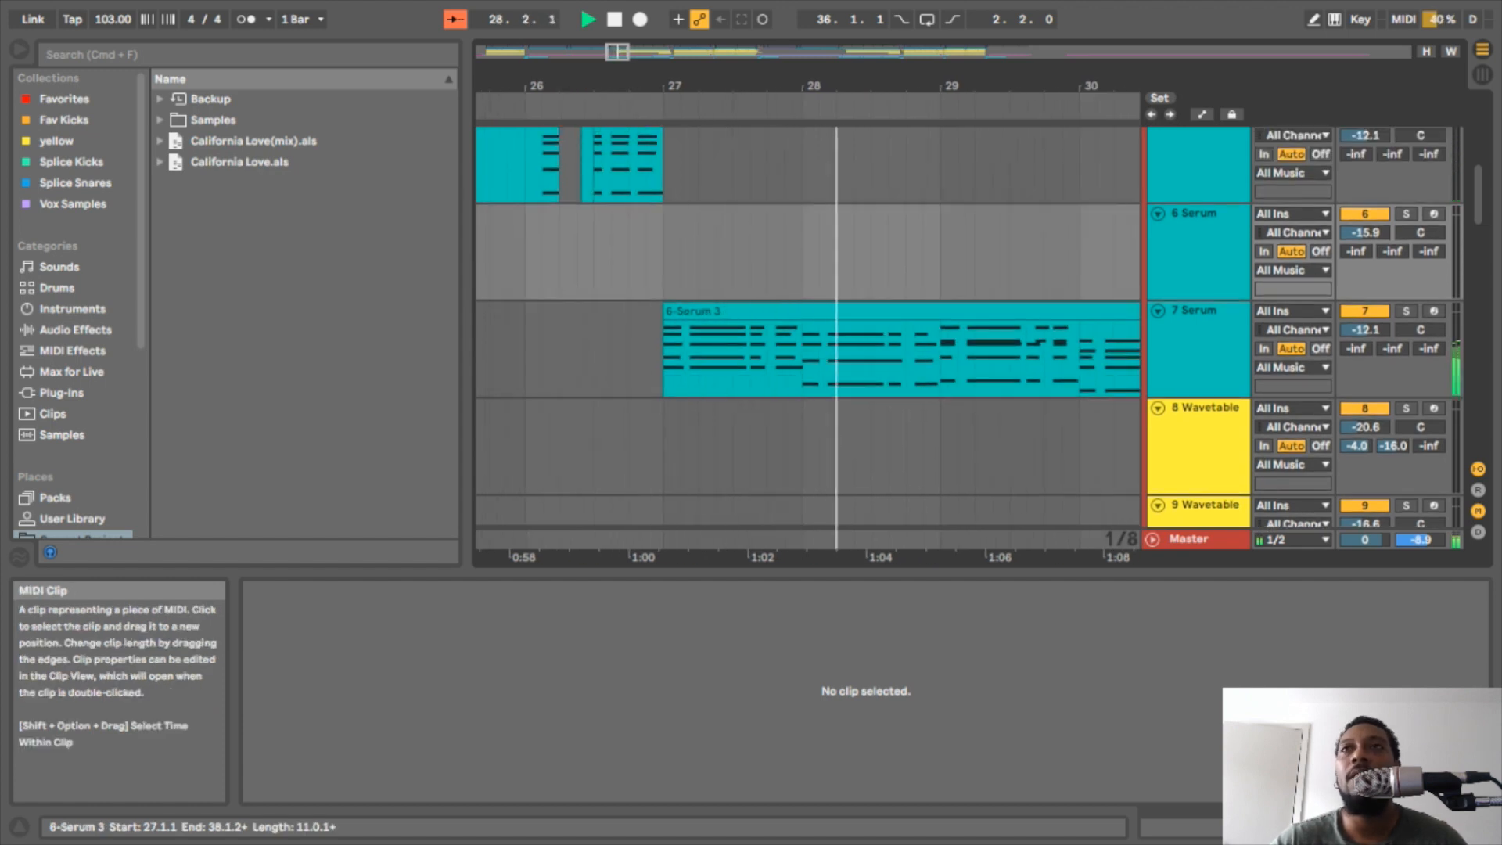
- Stop playback in bar 28 and show the devices on the 7 Serum track
key("space")
left_click(1197, 311)
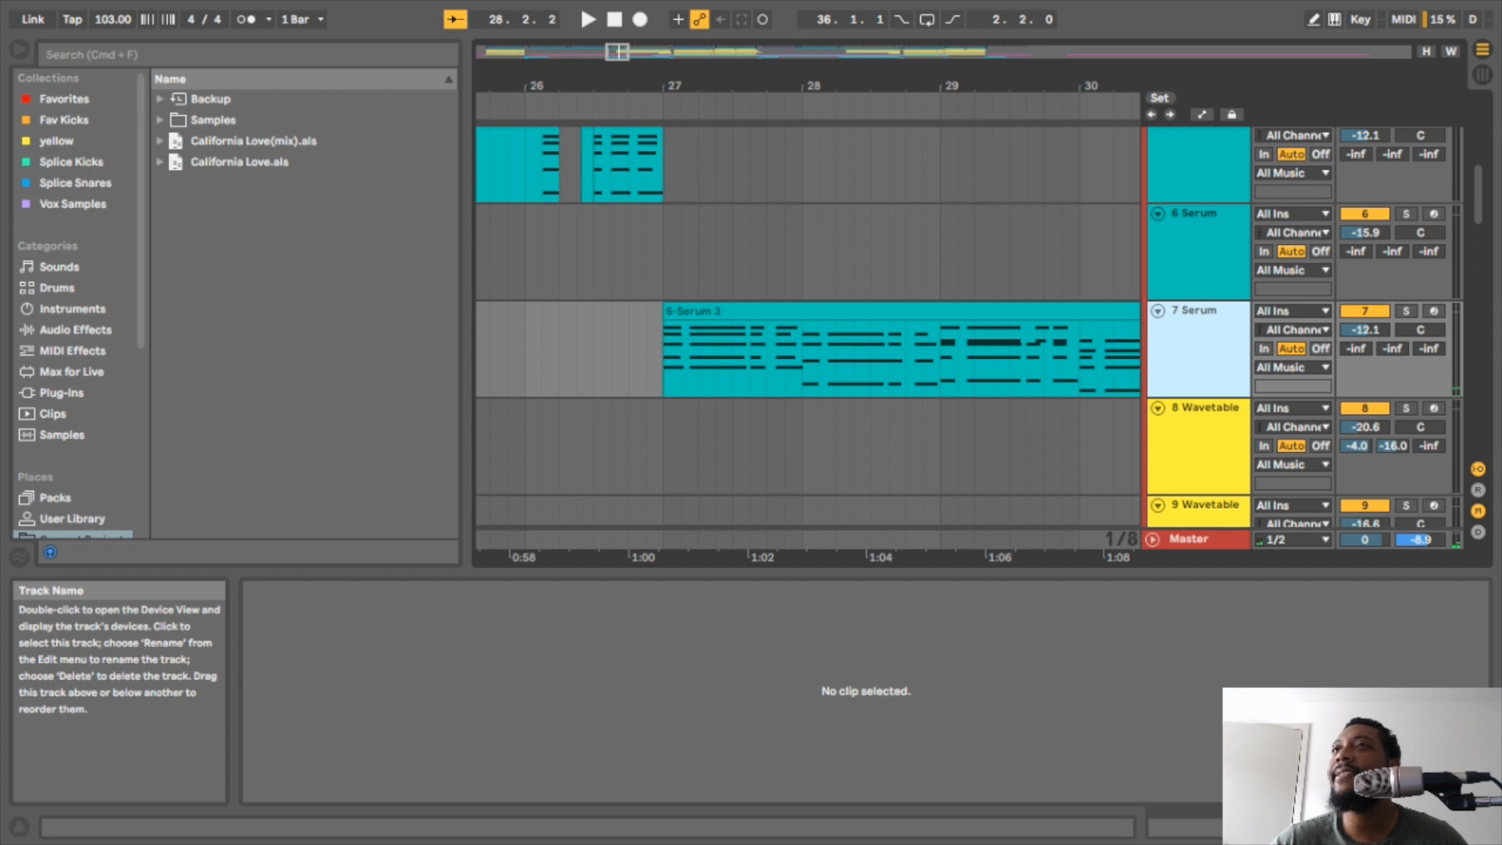
double_click(1197, 311)
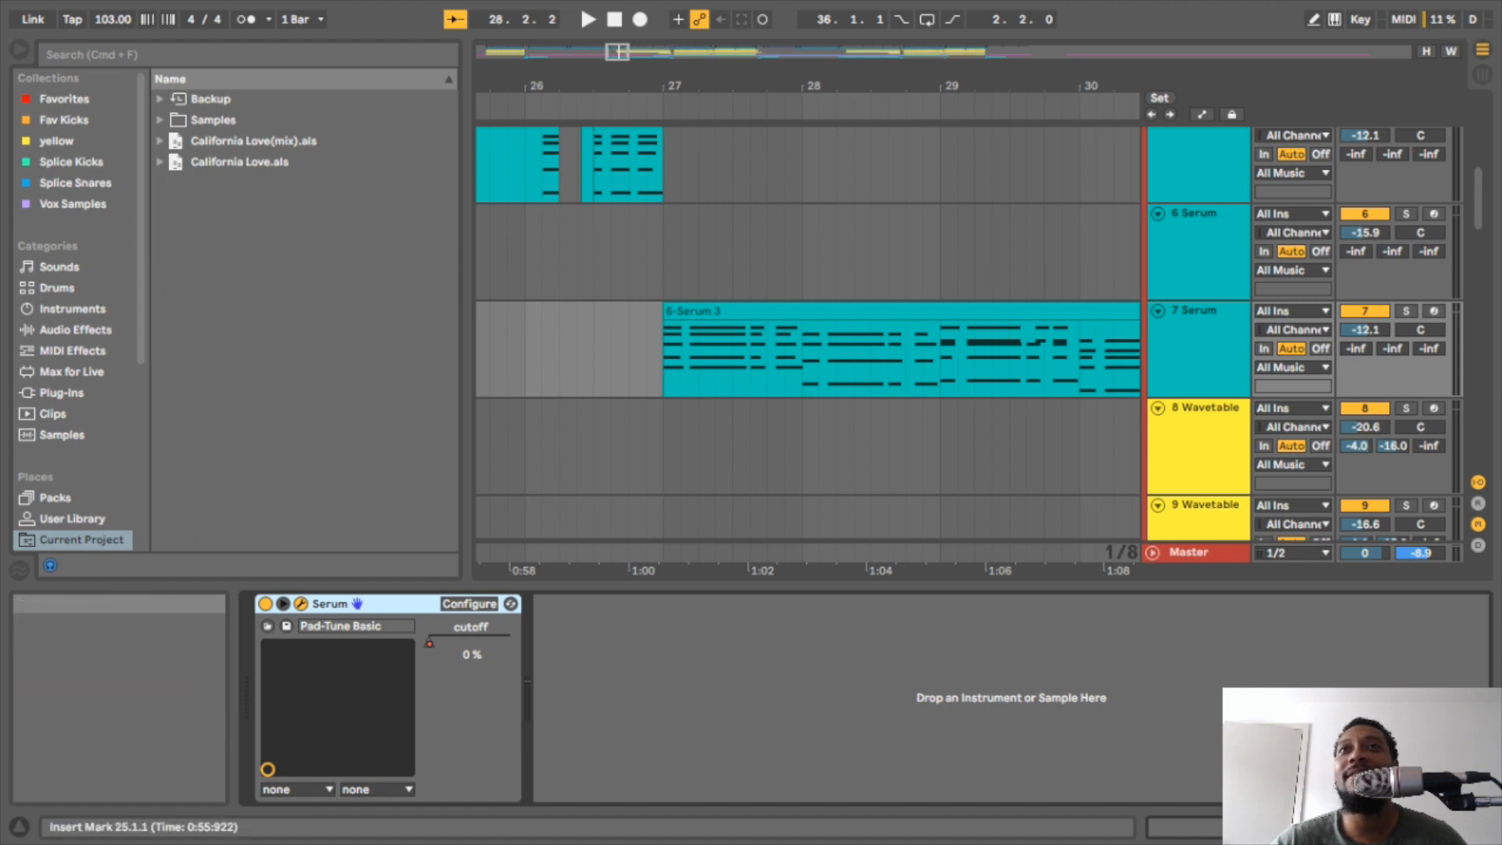
- Select the 6-Serum 3 clip on the 7 Serum track and play the full mix from 27.1.1 through bar 28
left_click(704, 311)
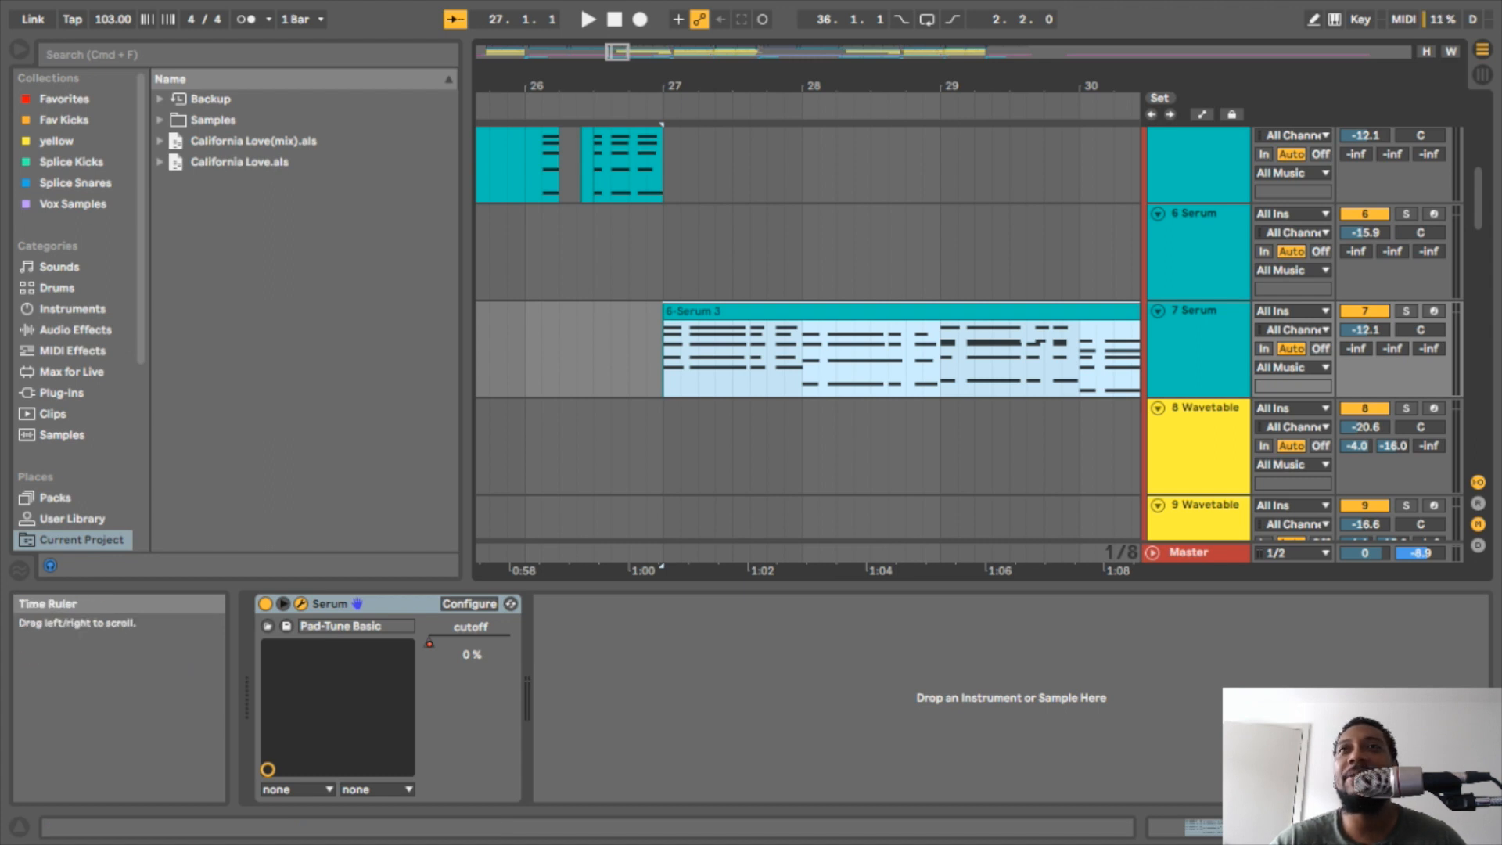
key("space")
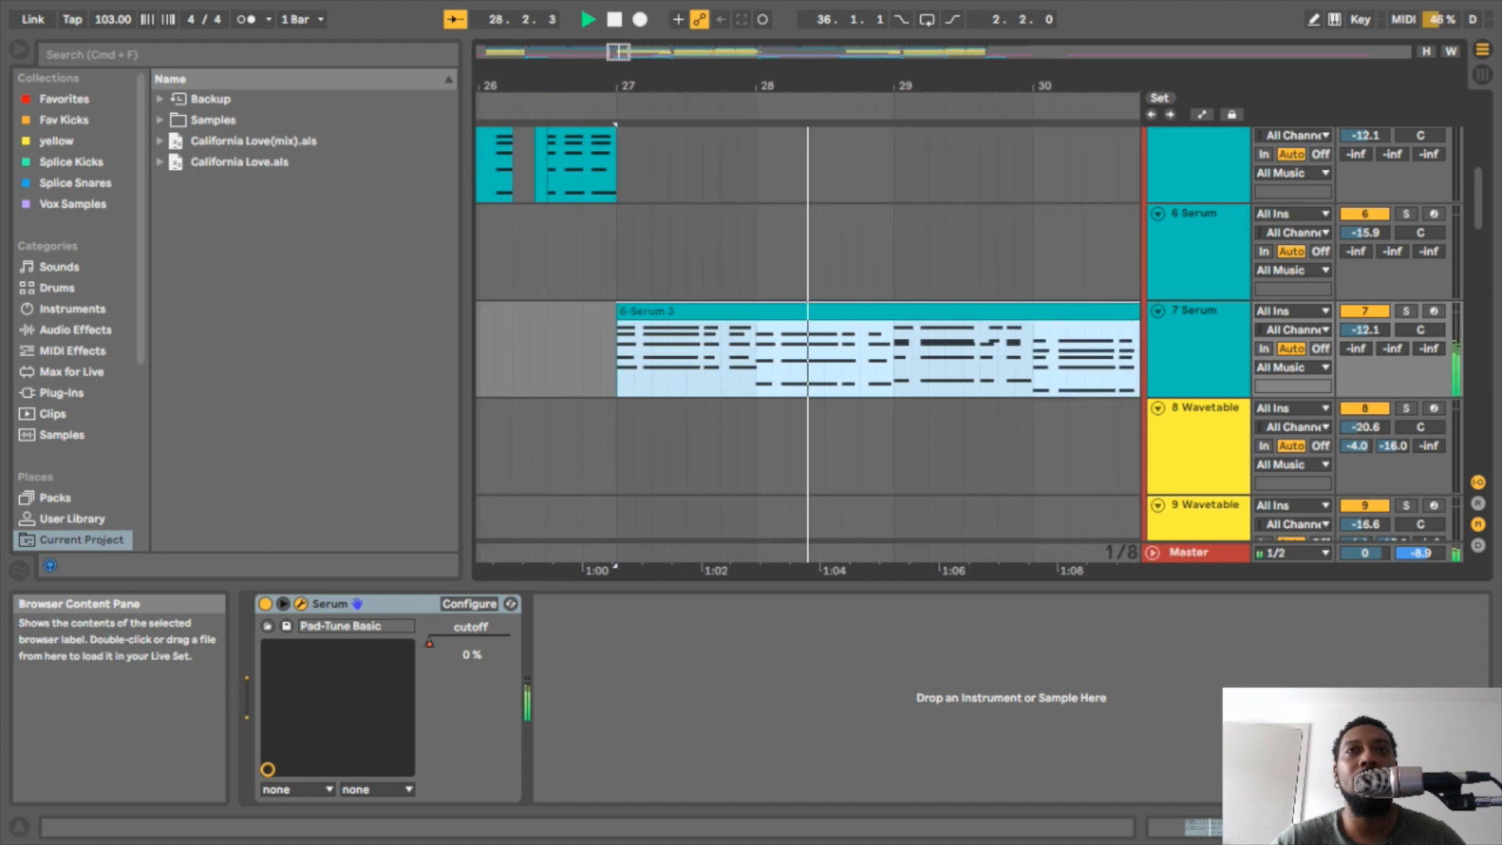
key("space")
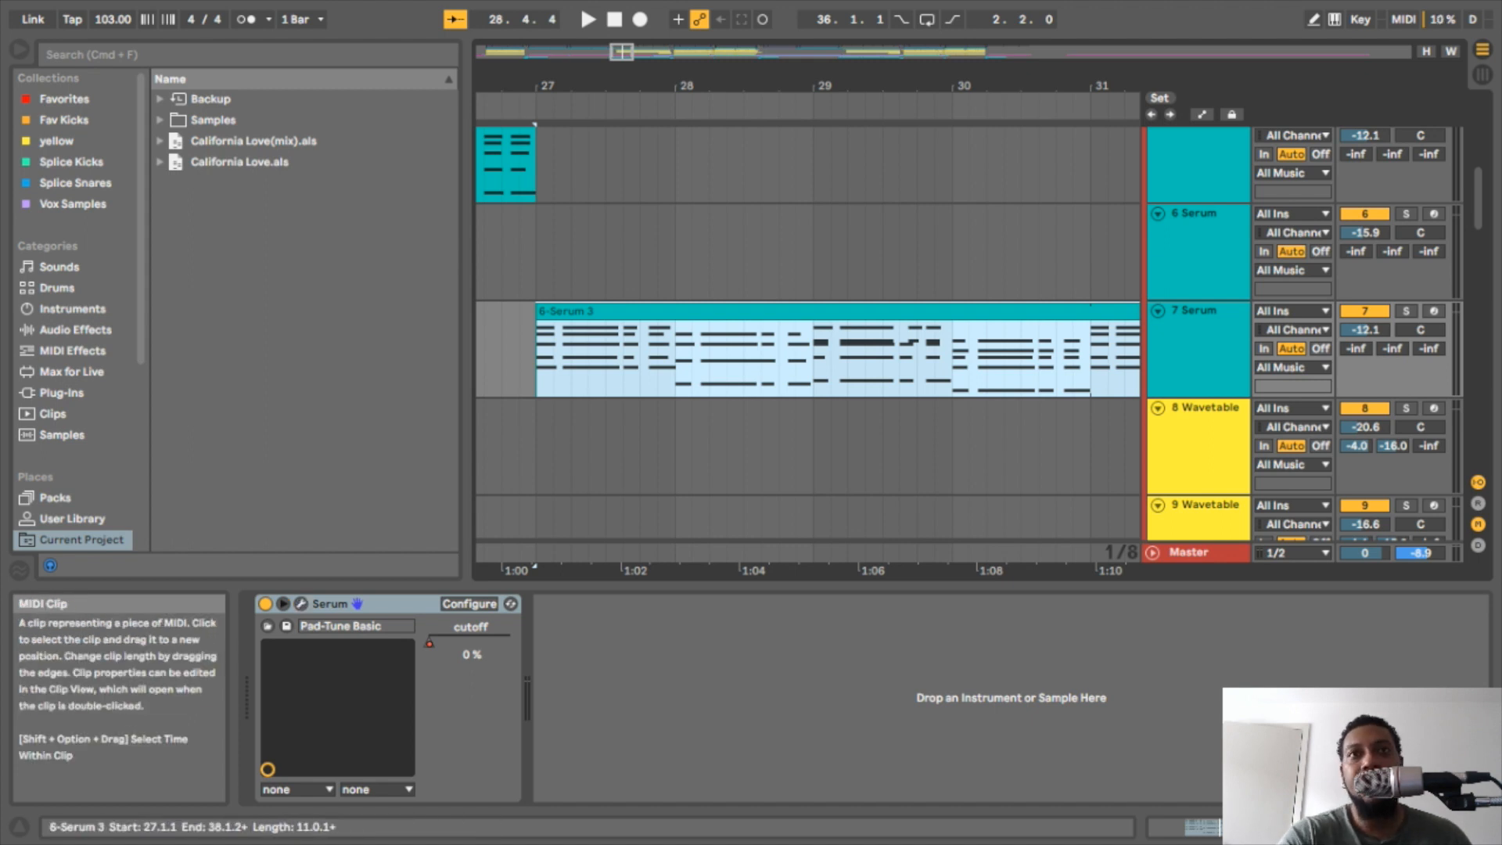
- Show the automation lanes and audition the 7 Serum cutoff ramp from 35.1.1 into bar 38 with that track soloed, then unsolo it
key("a")
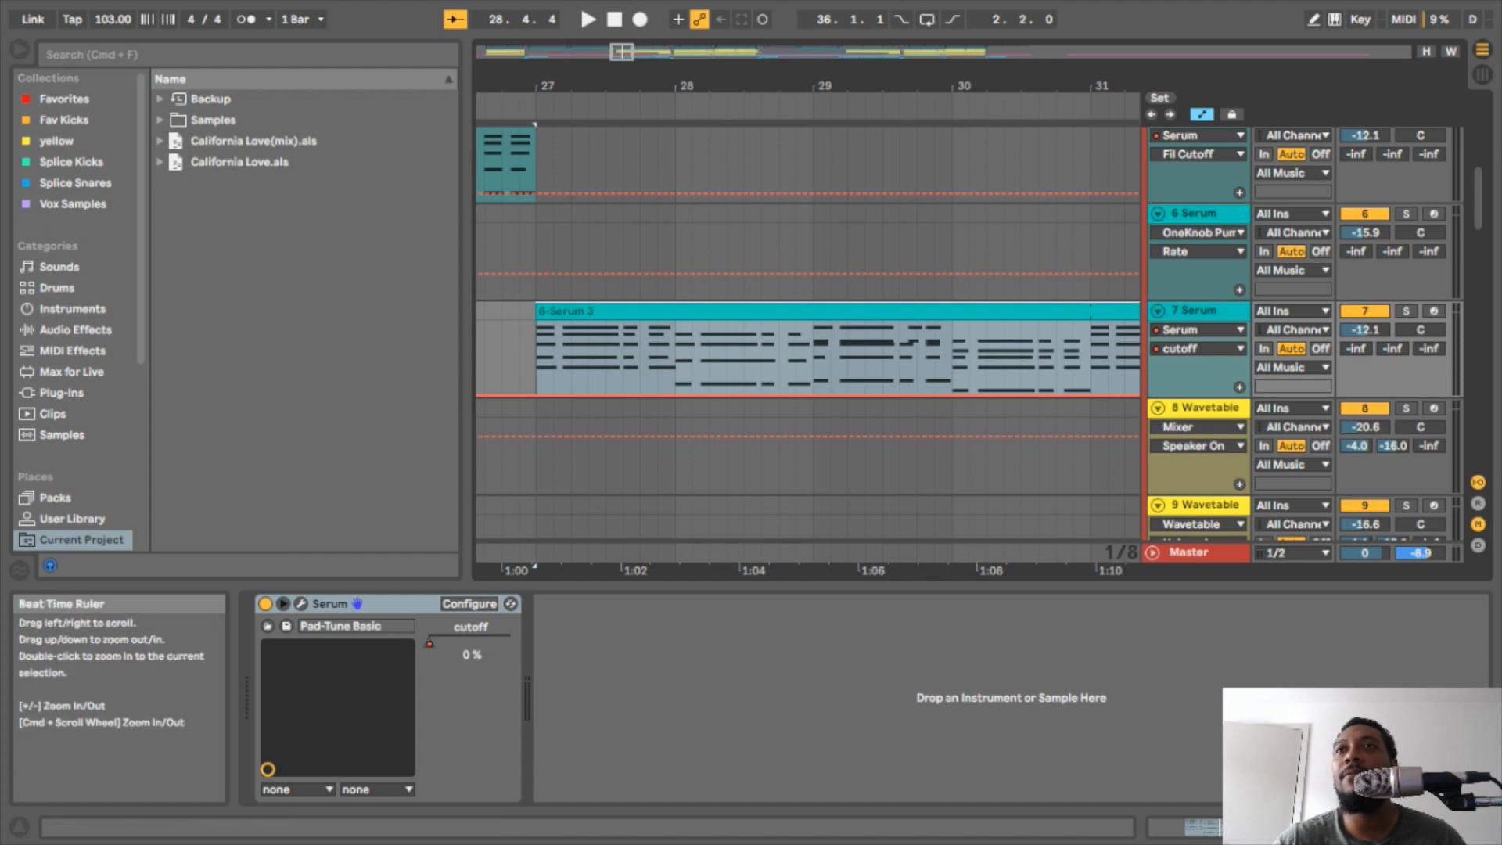
left_click_drag(855, 86, 631, 69)
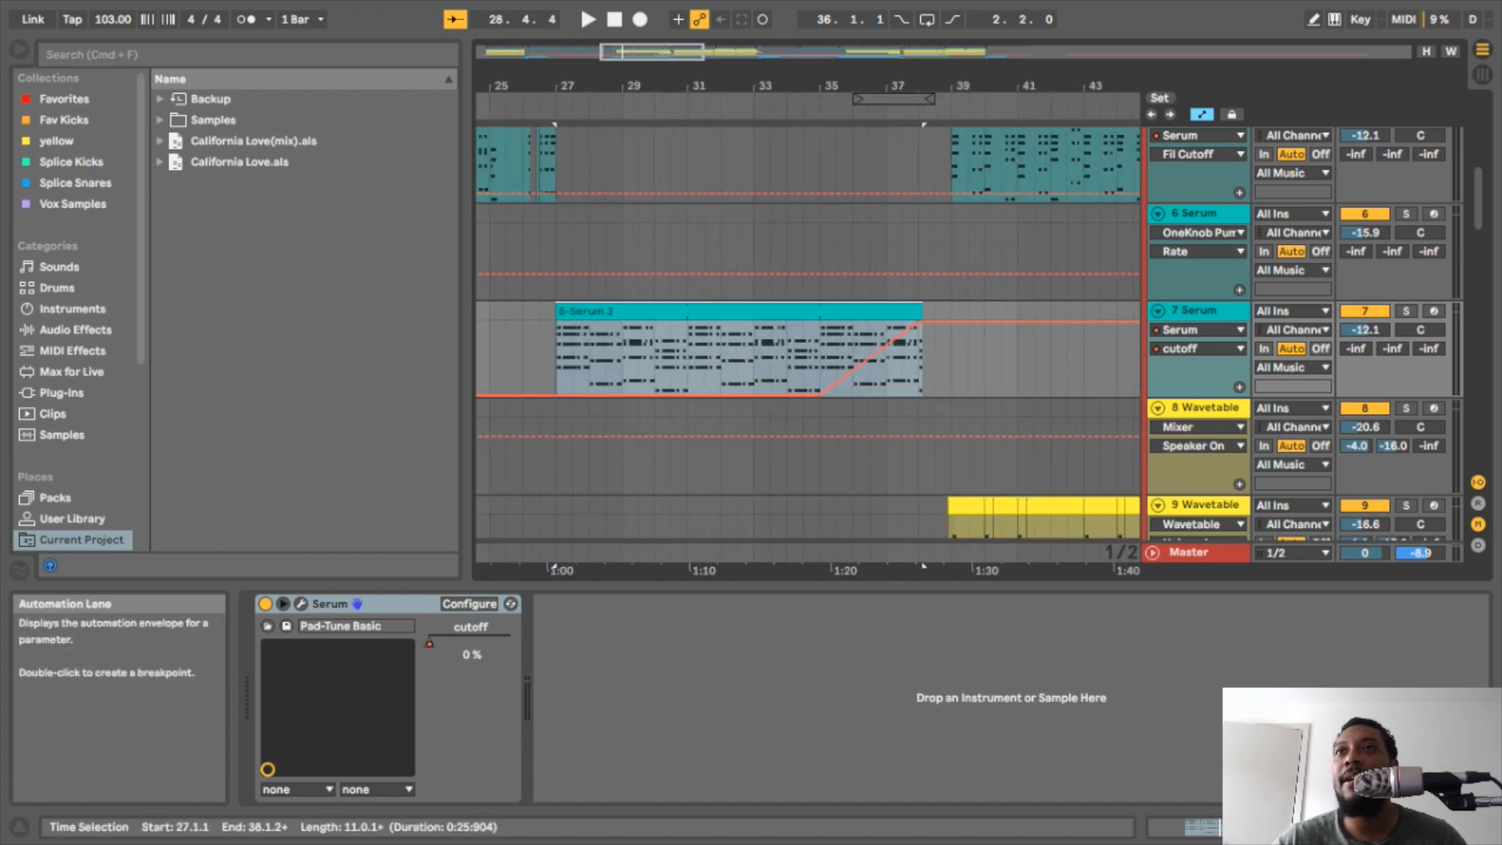
left_click_drag(853, 359, 933, 360)
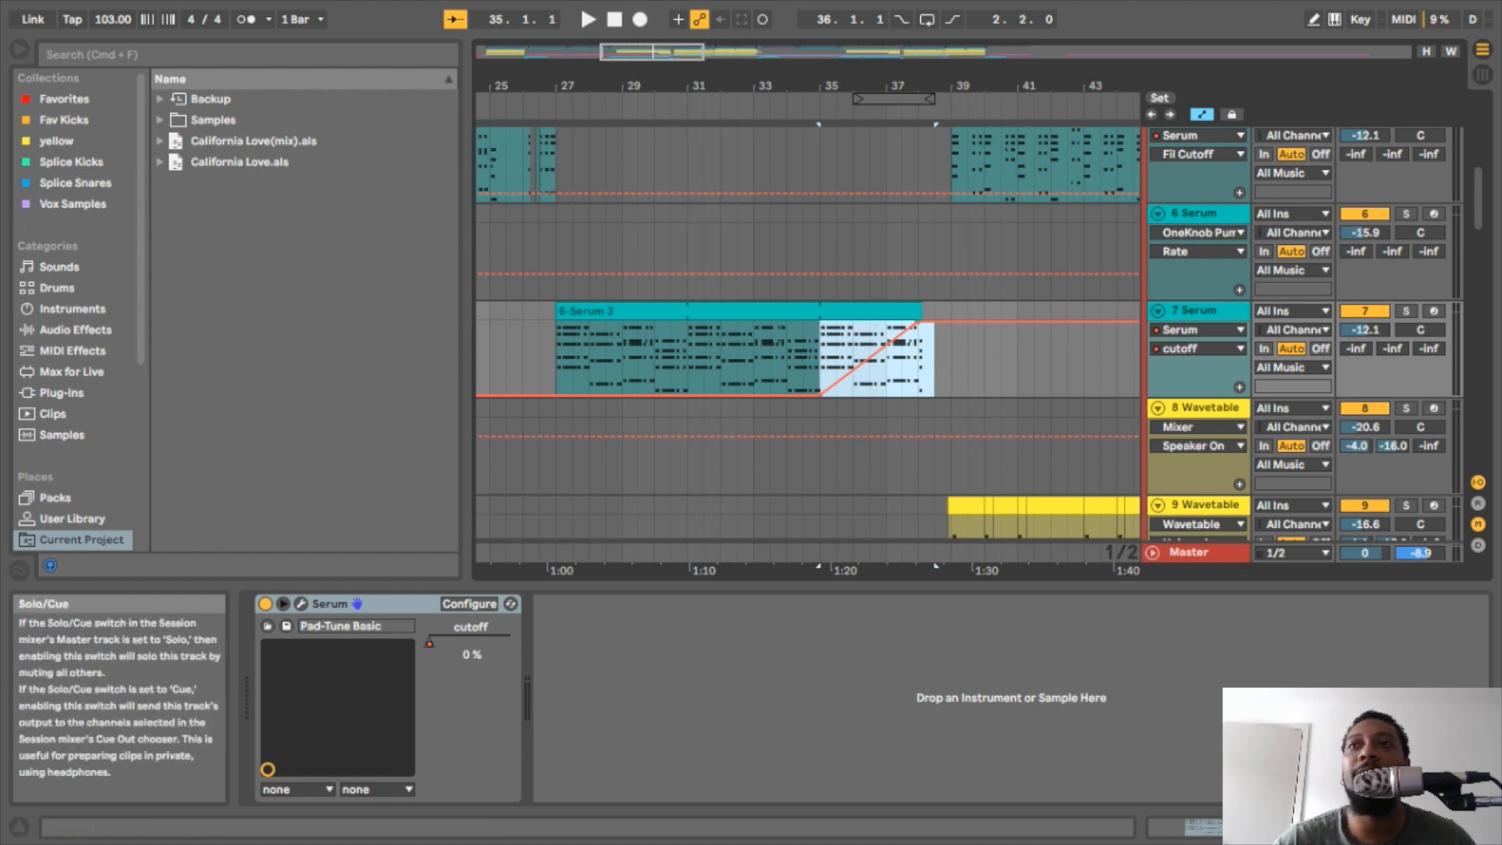
left_click(1406, 311)
key("space")
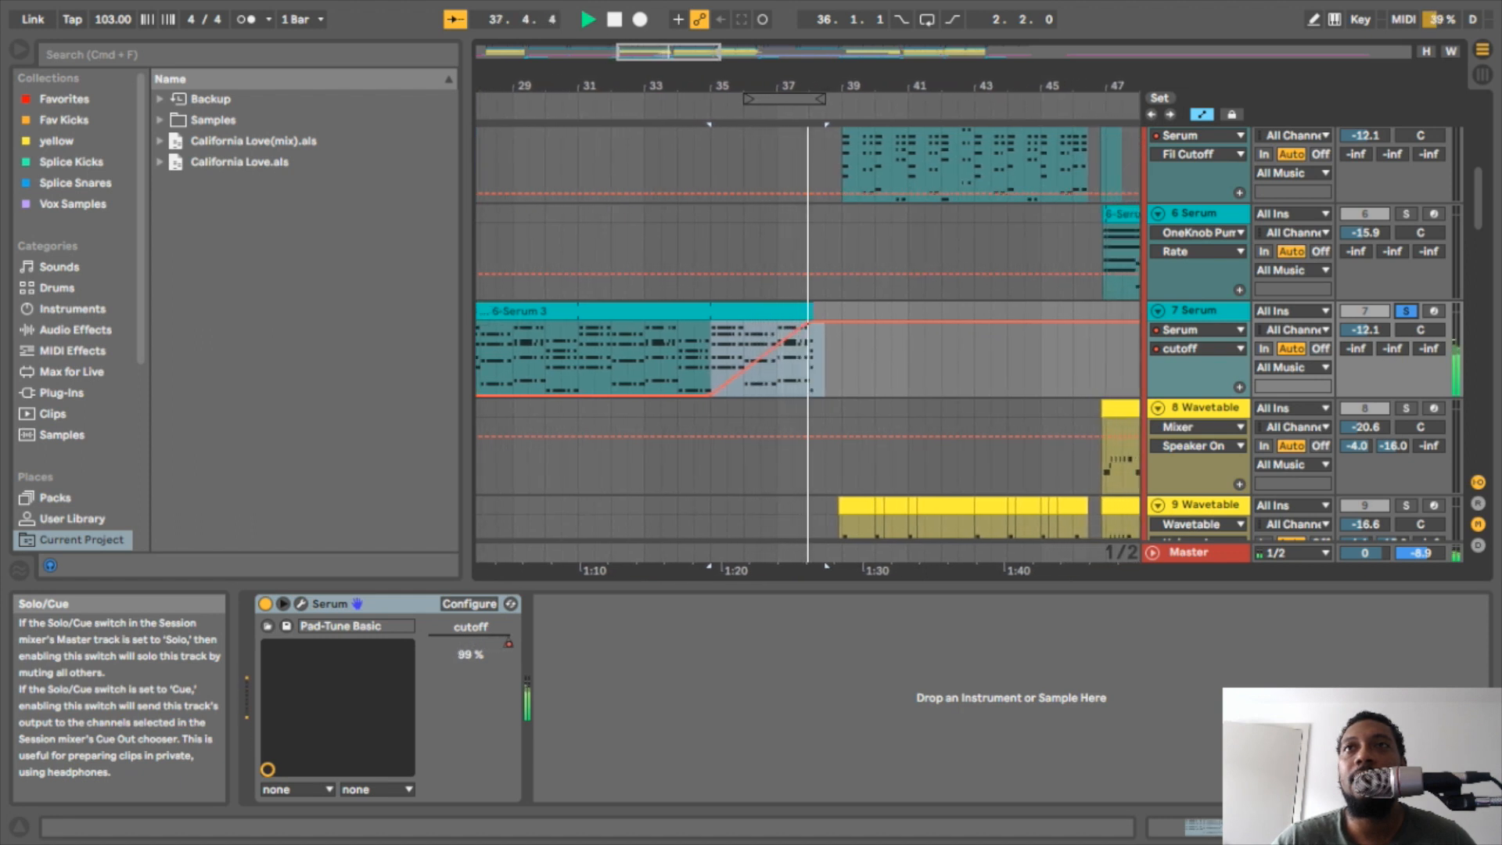
key("space")
left_click(1406, 311)
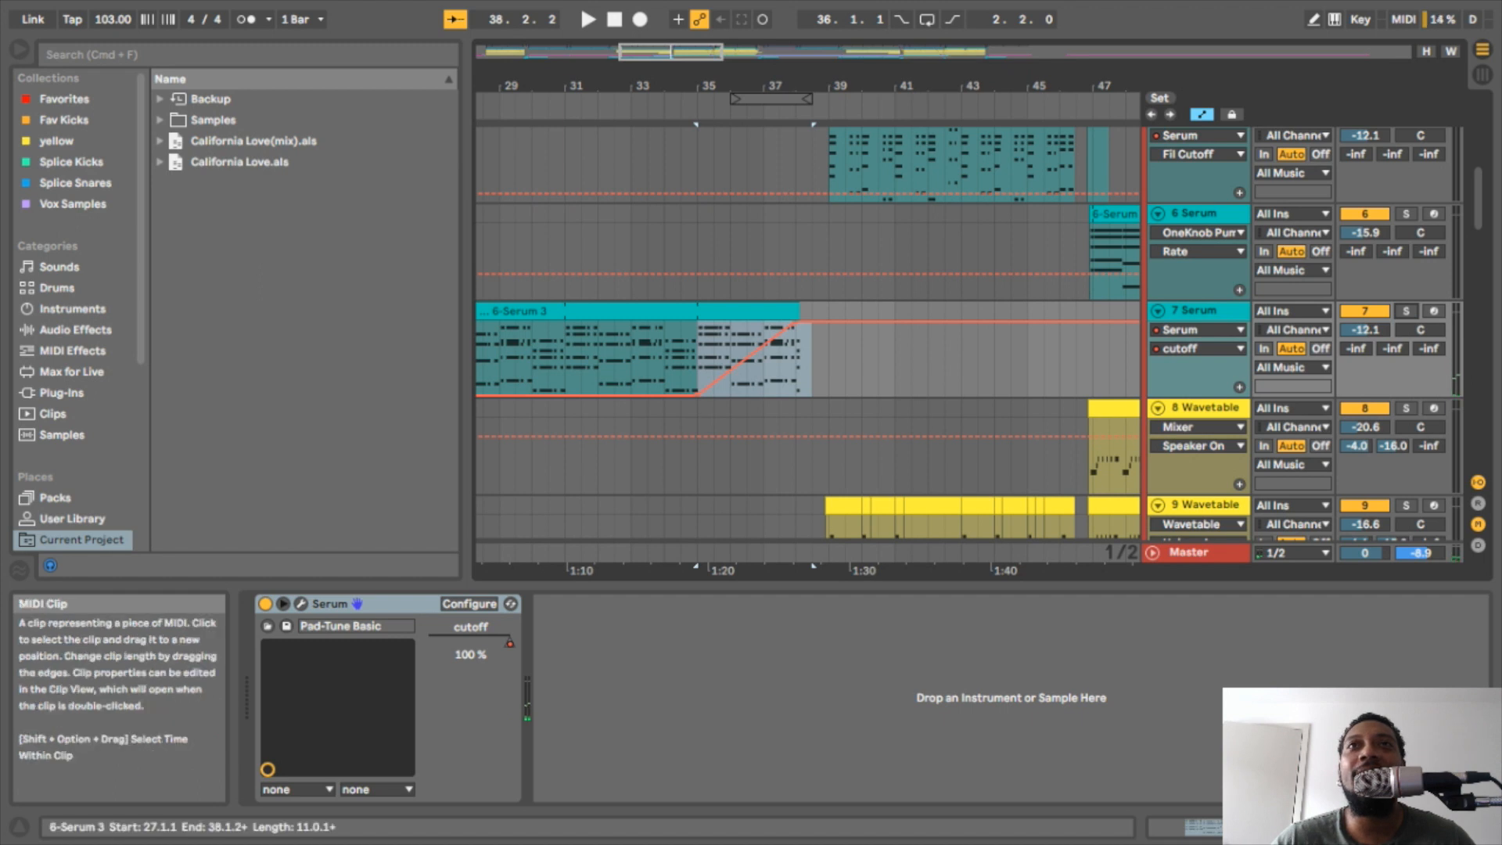
- Return to the Full Lotus Kit drum track and play the full mix from 27.1.1 into bar 28
left_click(647, 258)
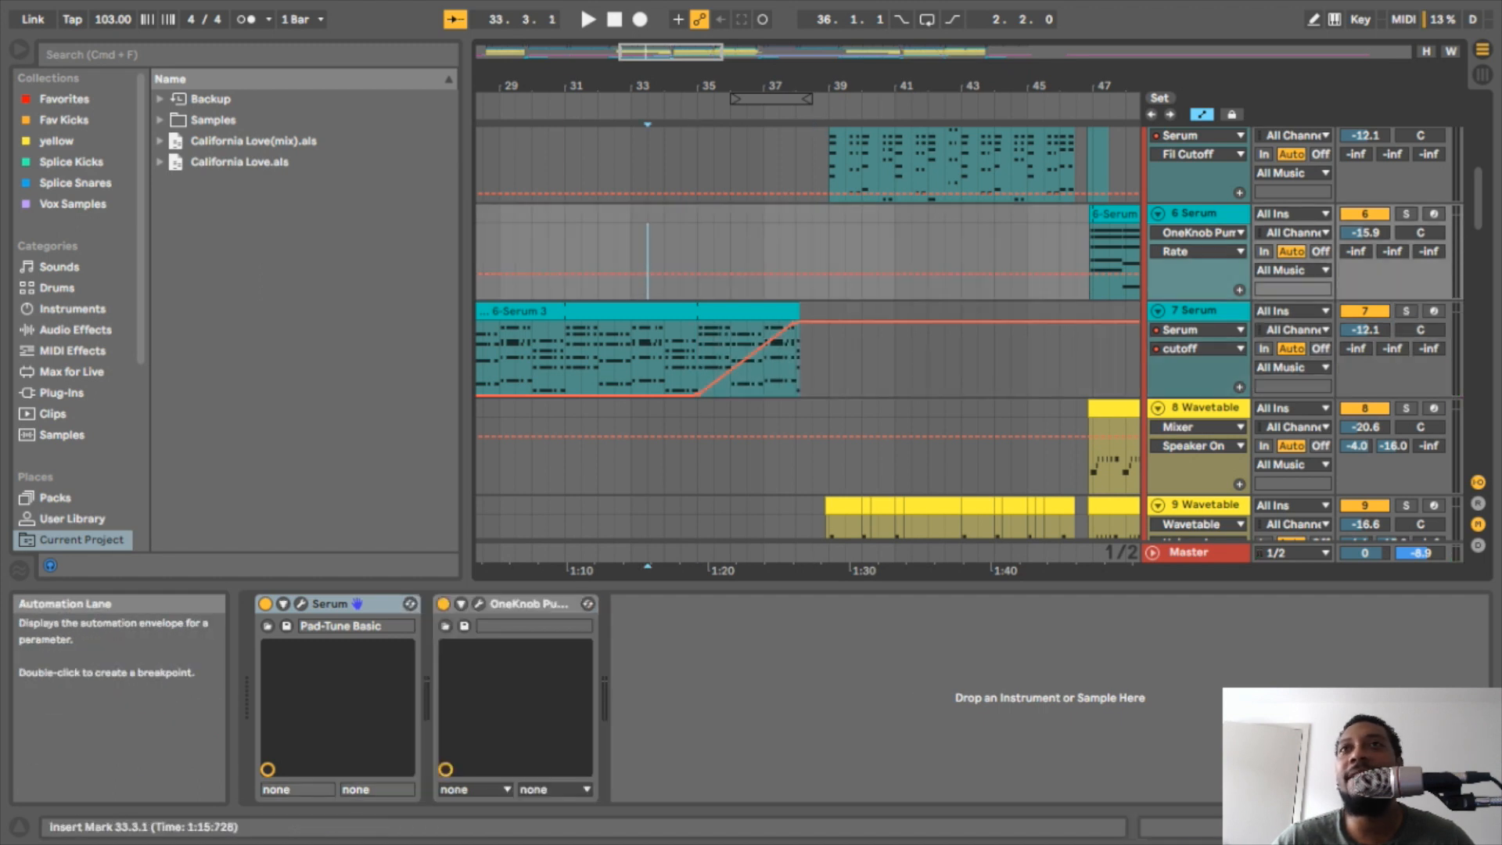
scroll(806, 333, "up", 5)
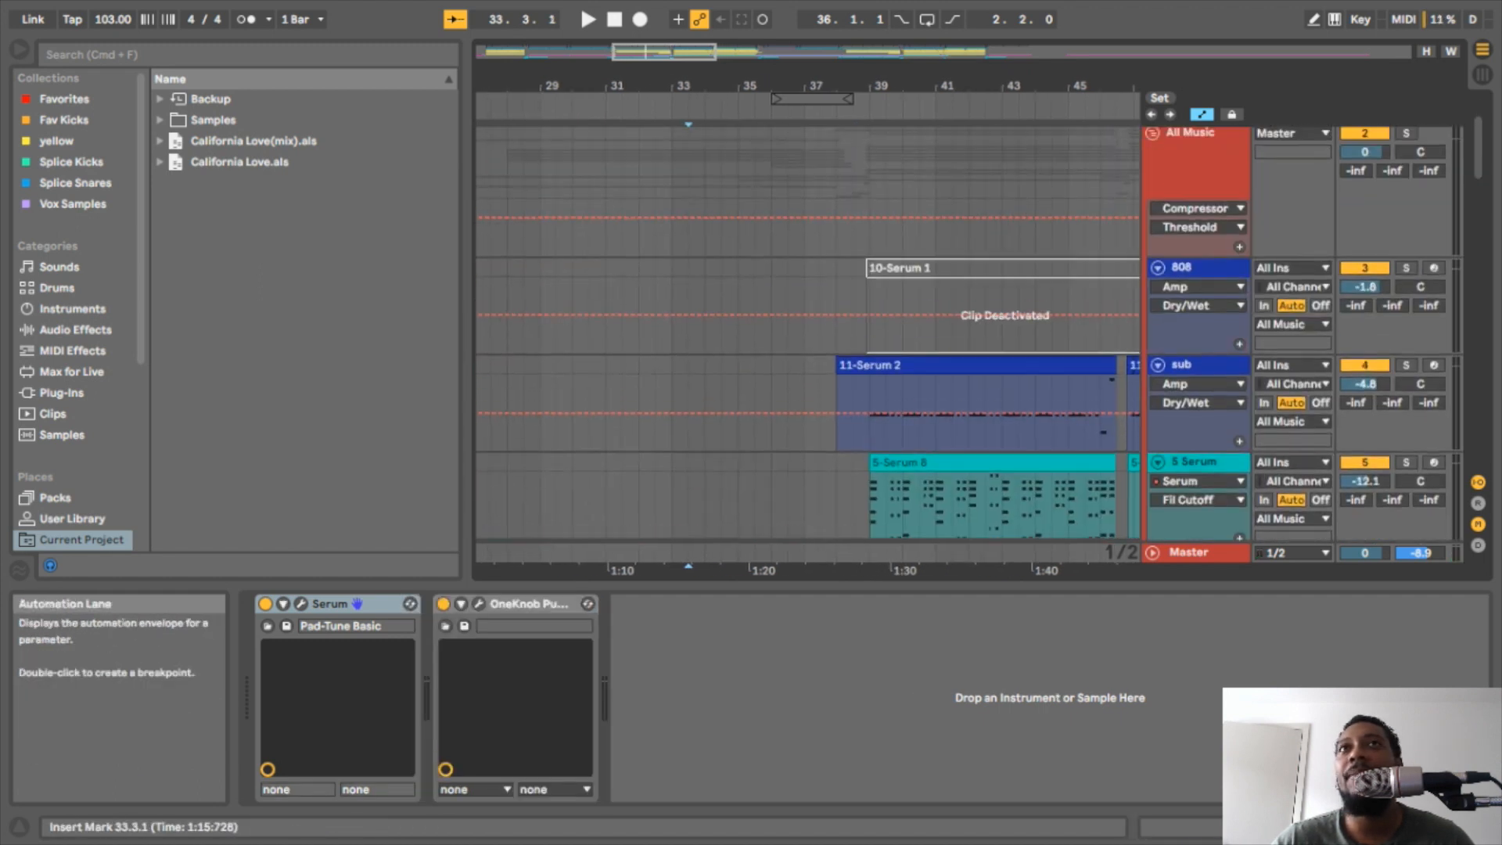
scroll(806, 333, "up", 3)
scroll(805, 332, "left", 3)
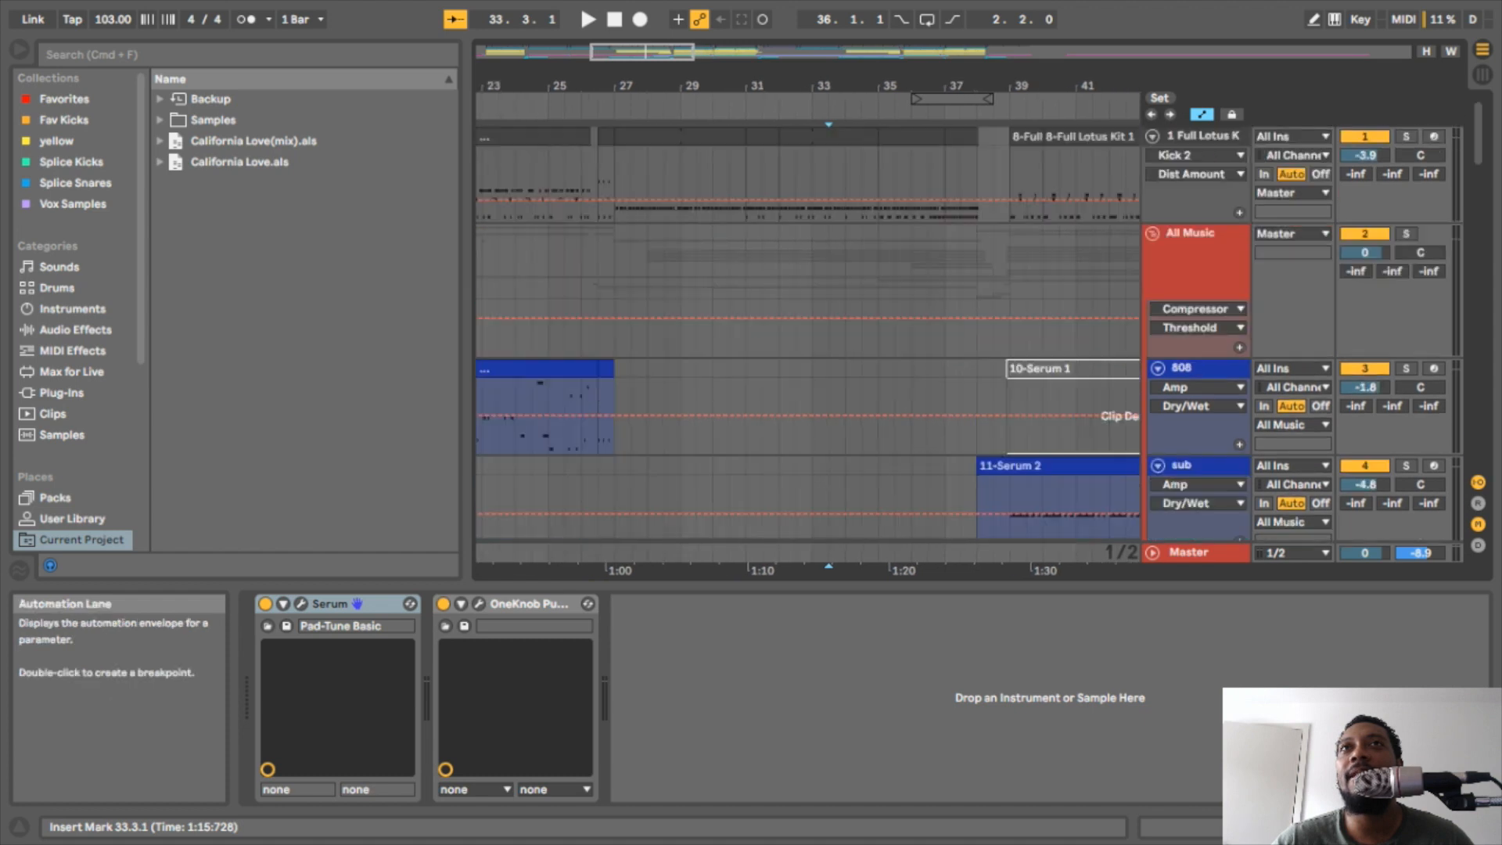
scroll(806, 333, "left", 1)
left_click(699, 137)
key("space")
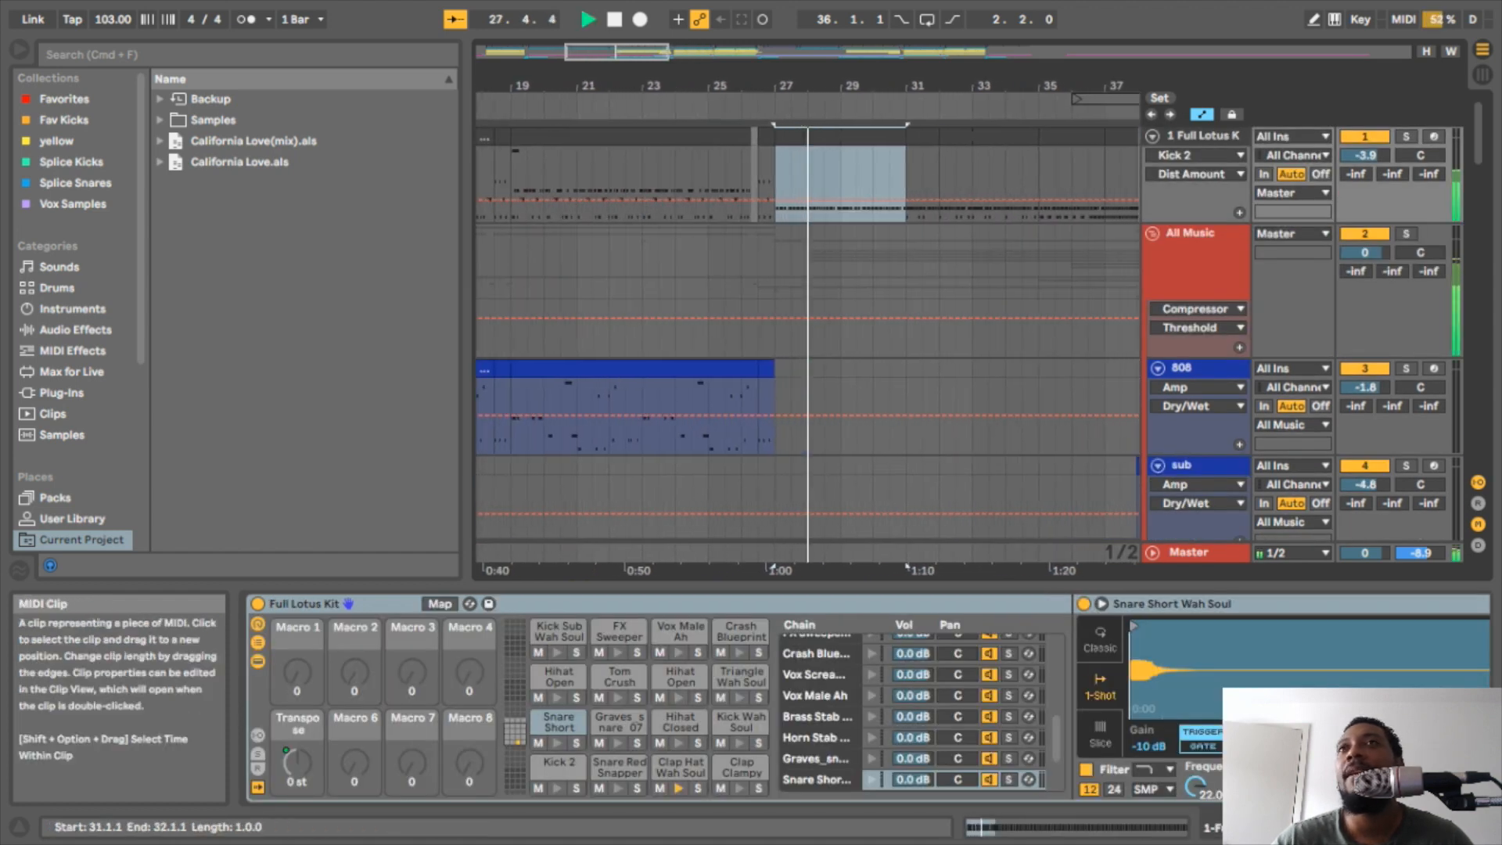
left_click(868, 186)
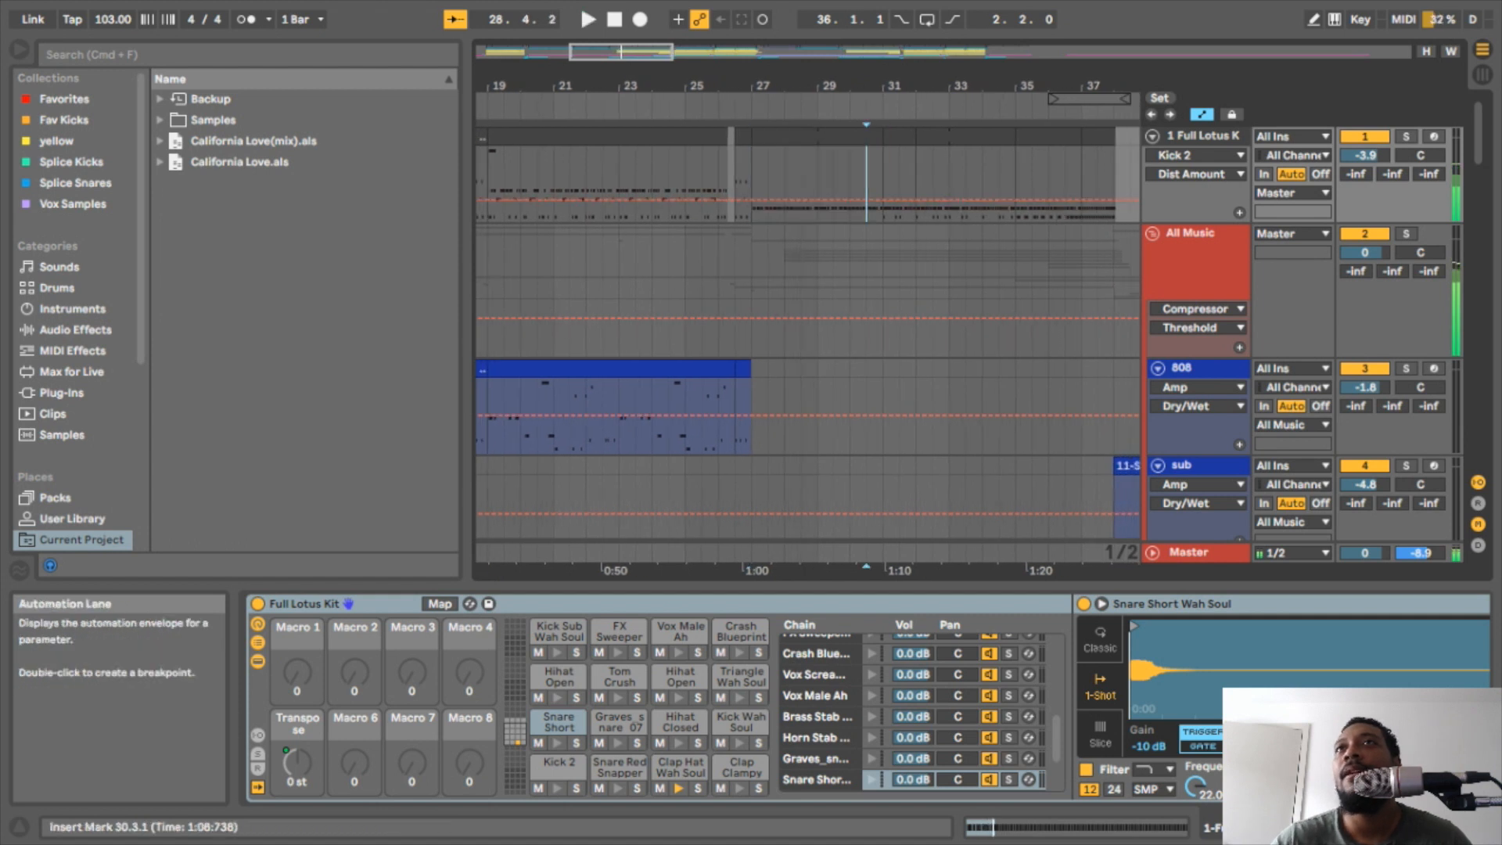
- Select bar 31 on the Full Lotus Kit drum track and play the full mix from 31.1.1 into bar 33
left_click_drag(886, 187, 914, 186)
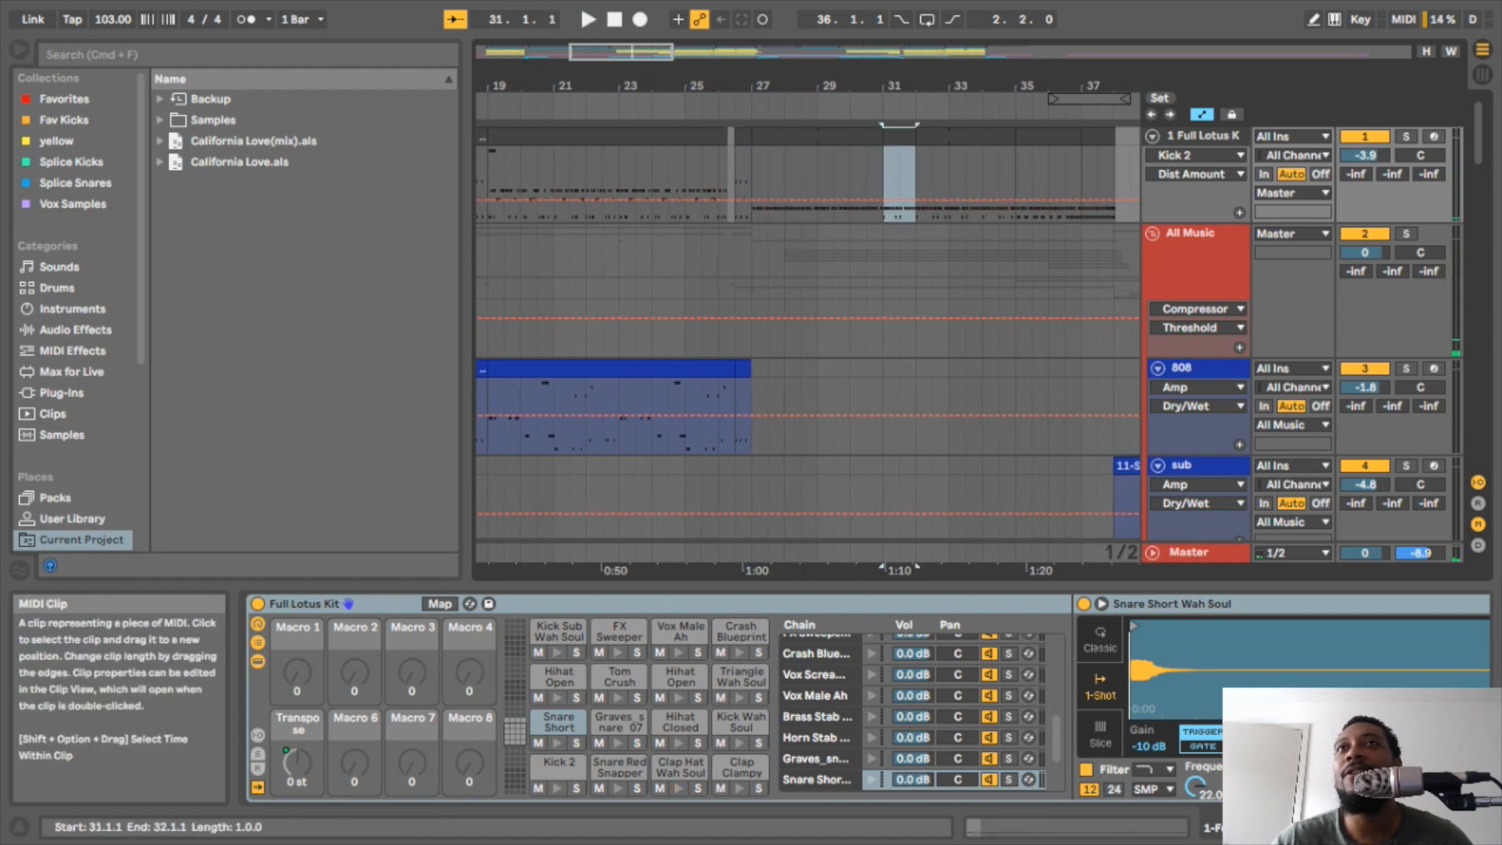
key("space")
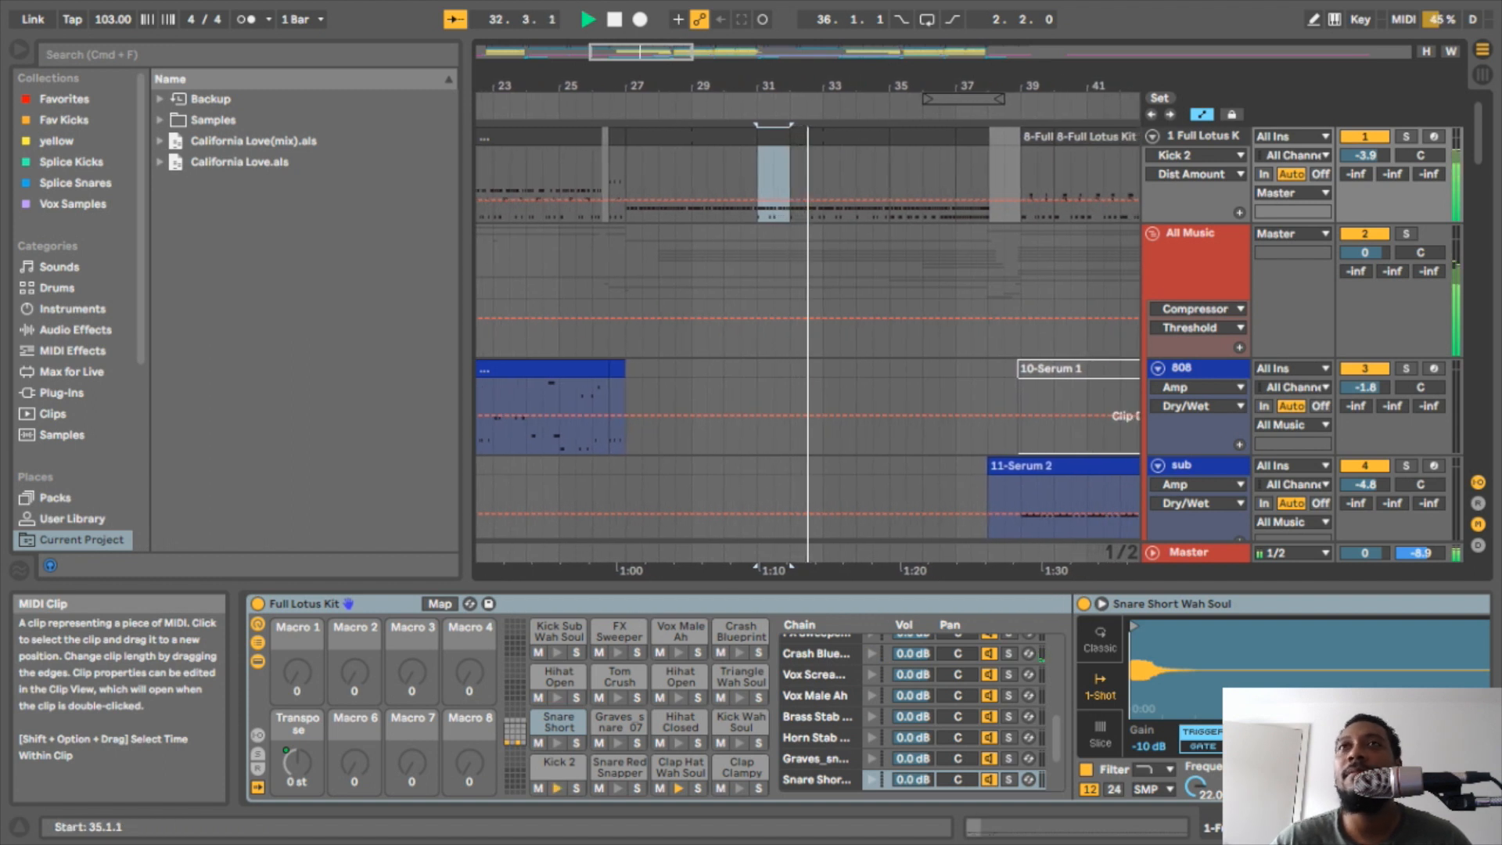
key("space")
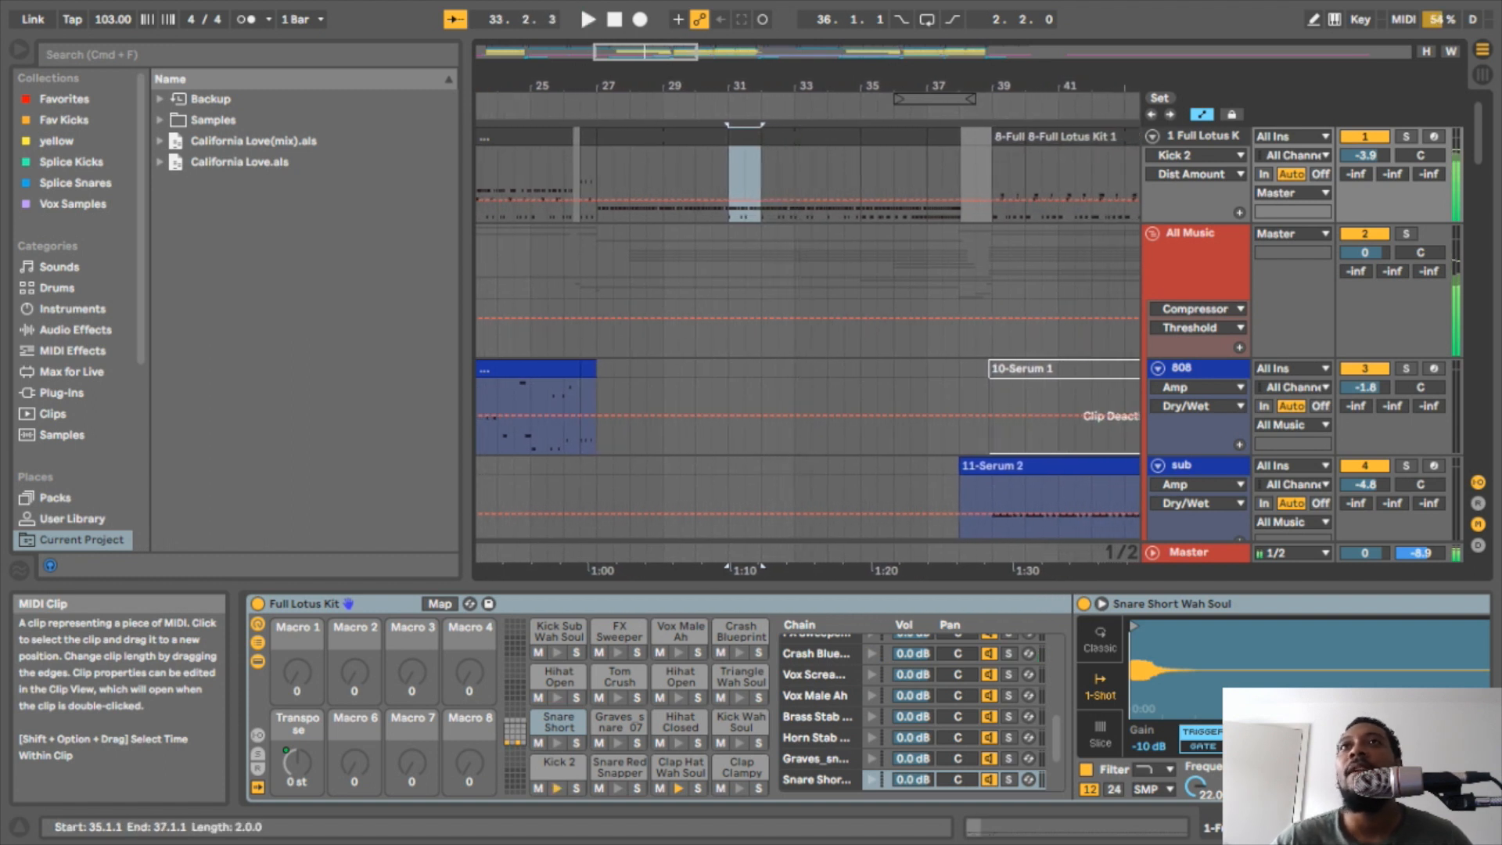
- Play the drum pattern changes in the full mix from 35.1.1 into bar 36 and from 37.1.1 into bar 38
key("space")
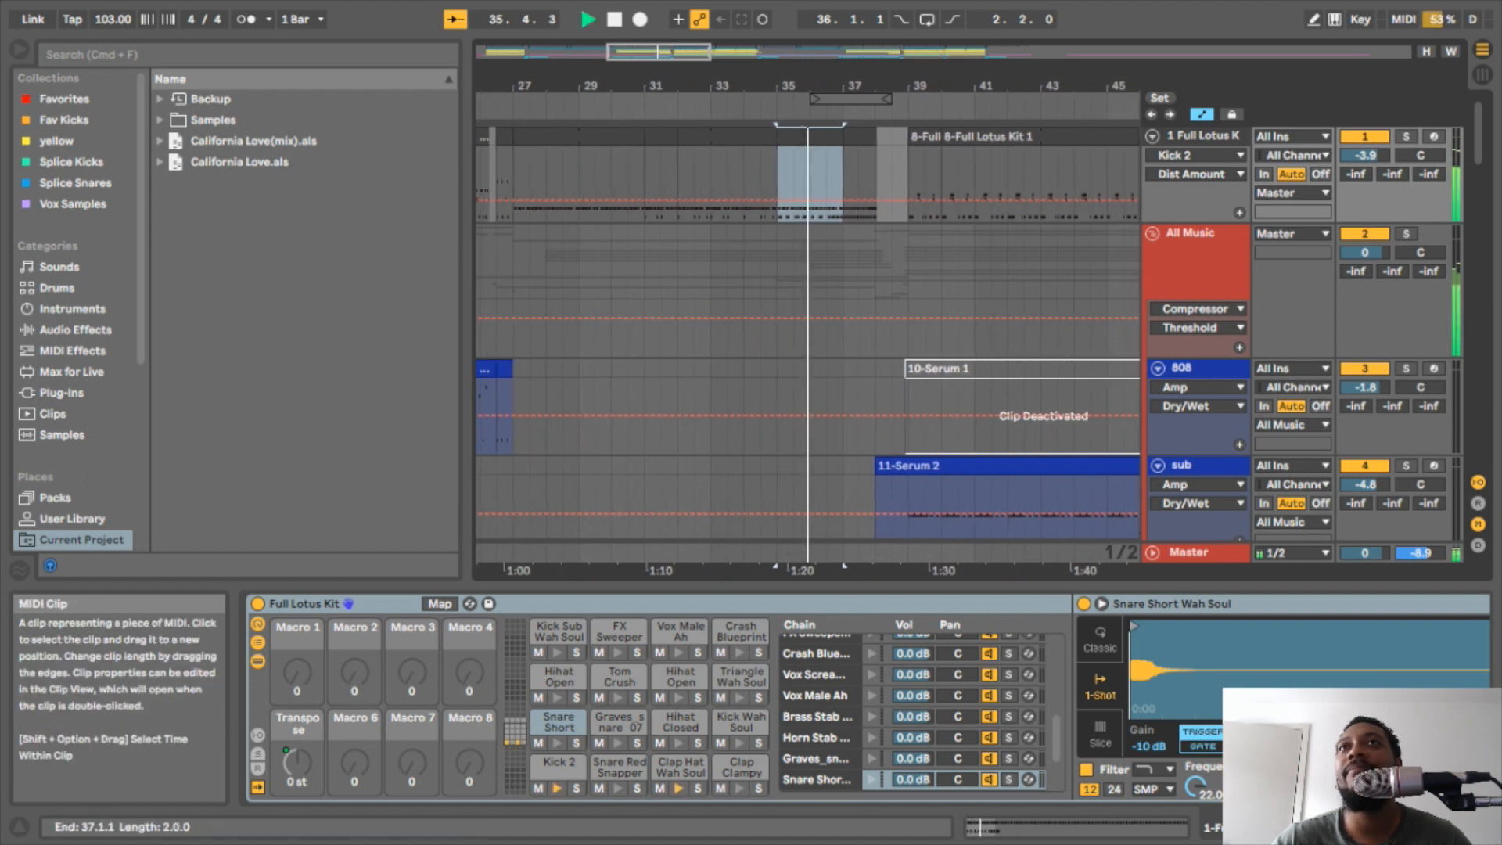
left_click(864, 172)
key("space")
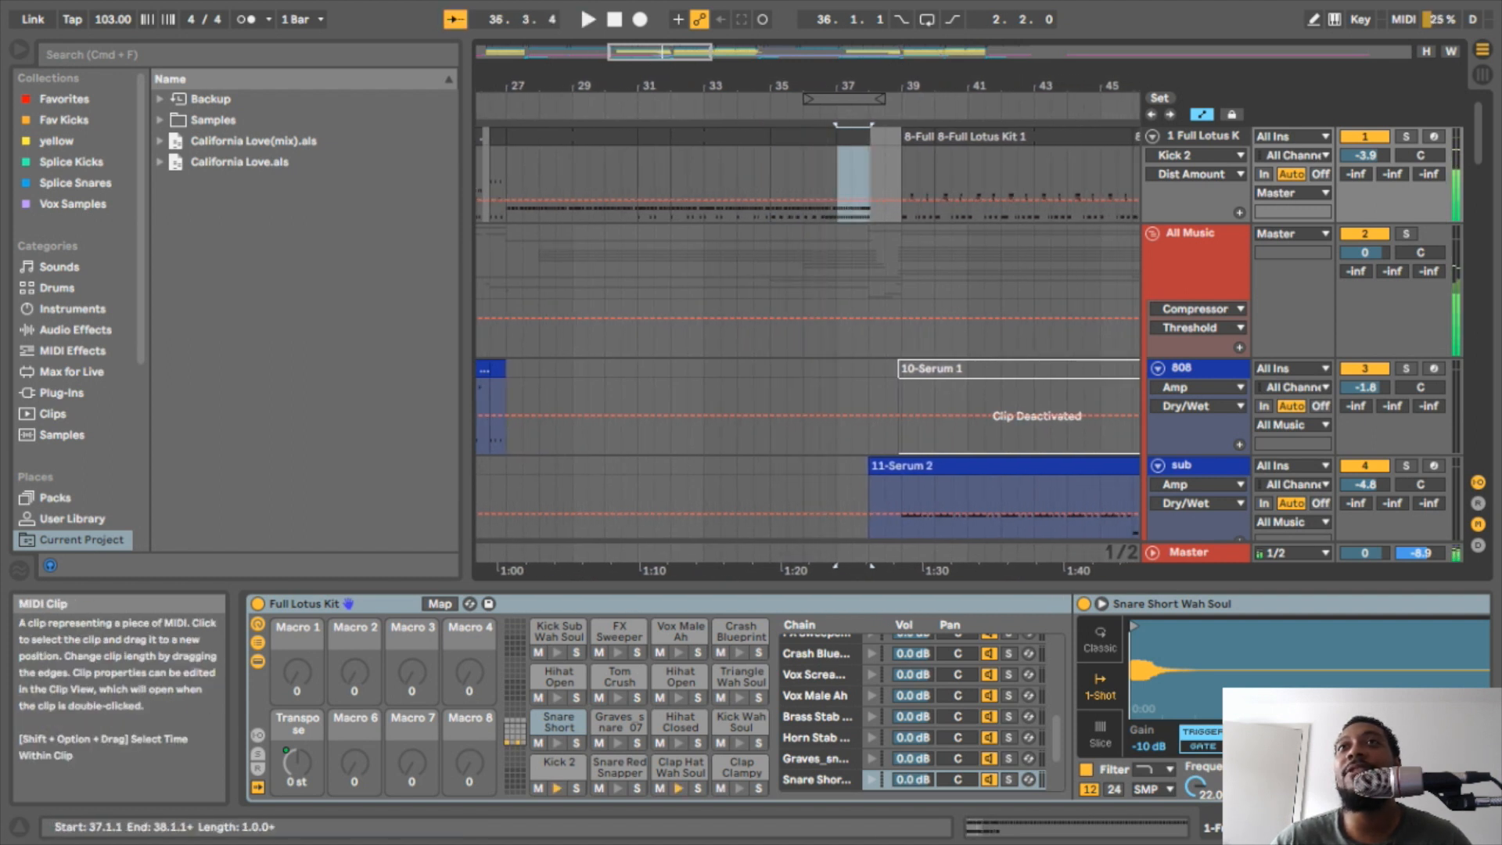
key("space")
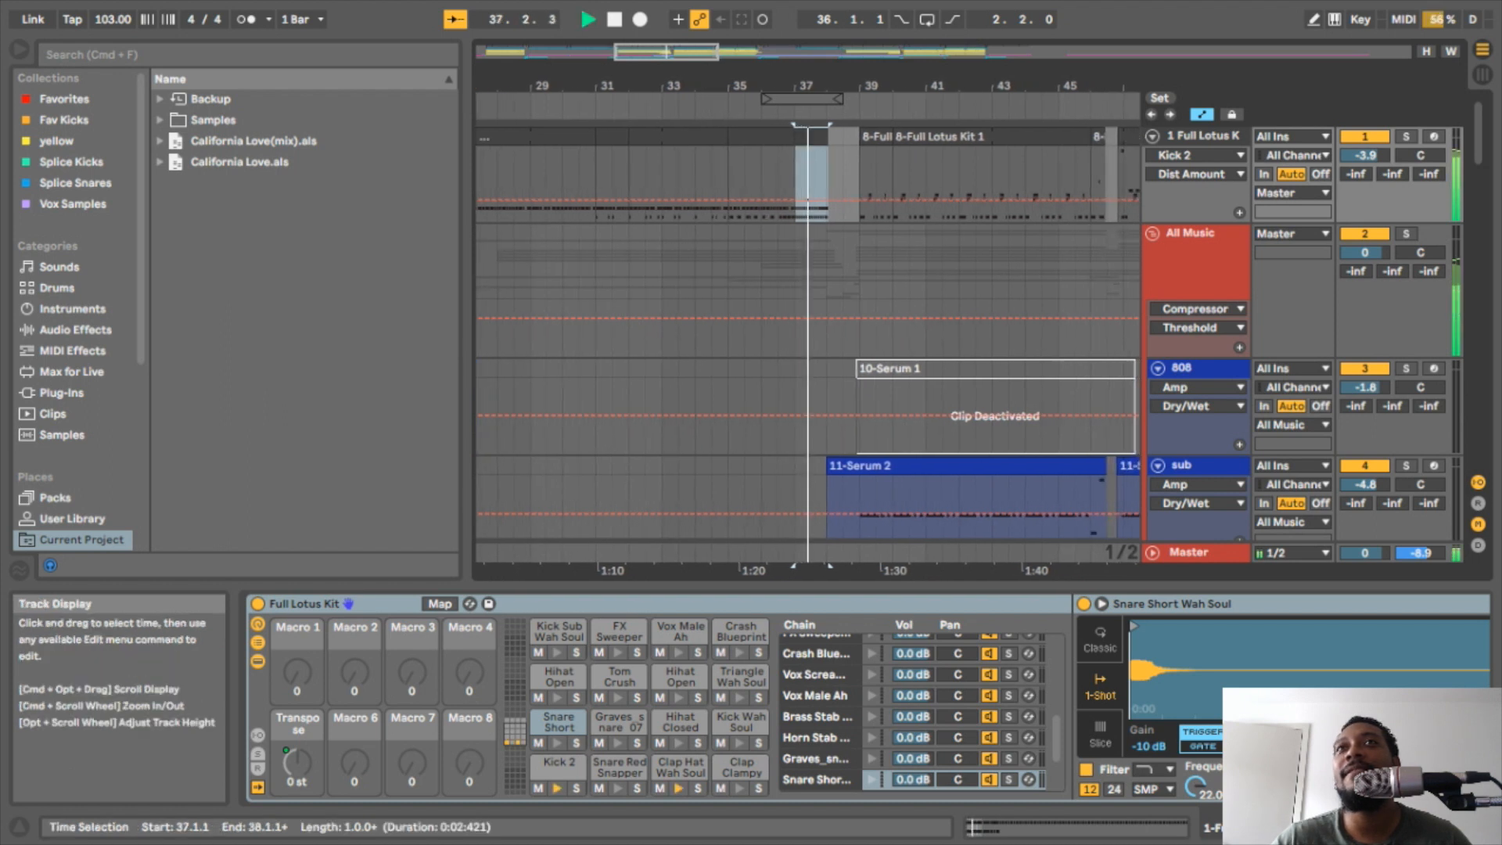
key("space")
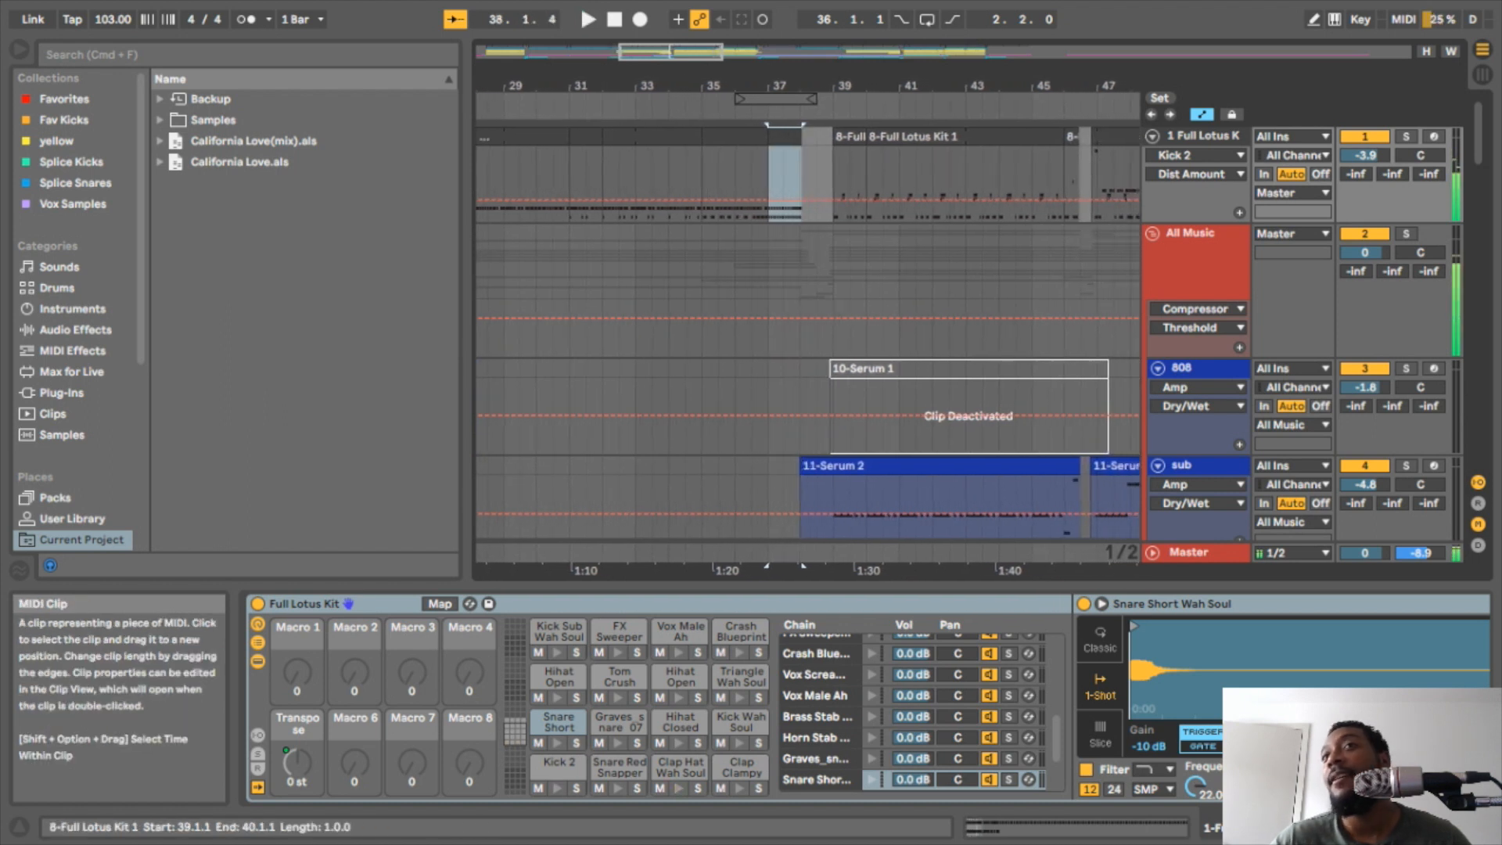
- Go down to the transition effect tracks and show the devices on track 20 and on the 21 VFX1 downlifter track
scroll(806, 328, "down", 8)
scroll(806, 329, "down", 10)
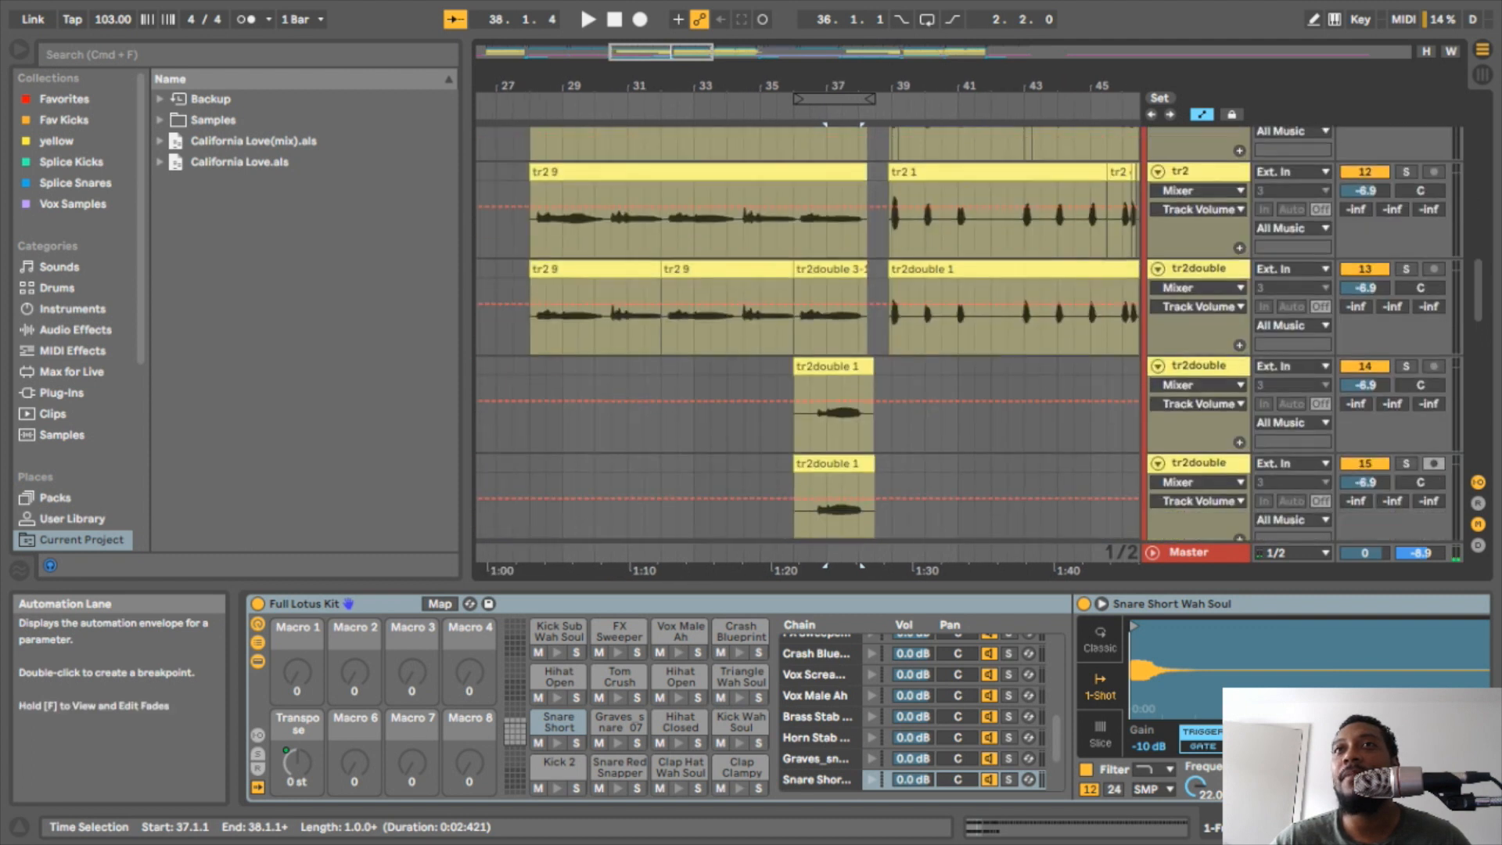
scroll(806, 328, "down", 5)
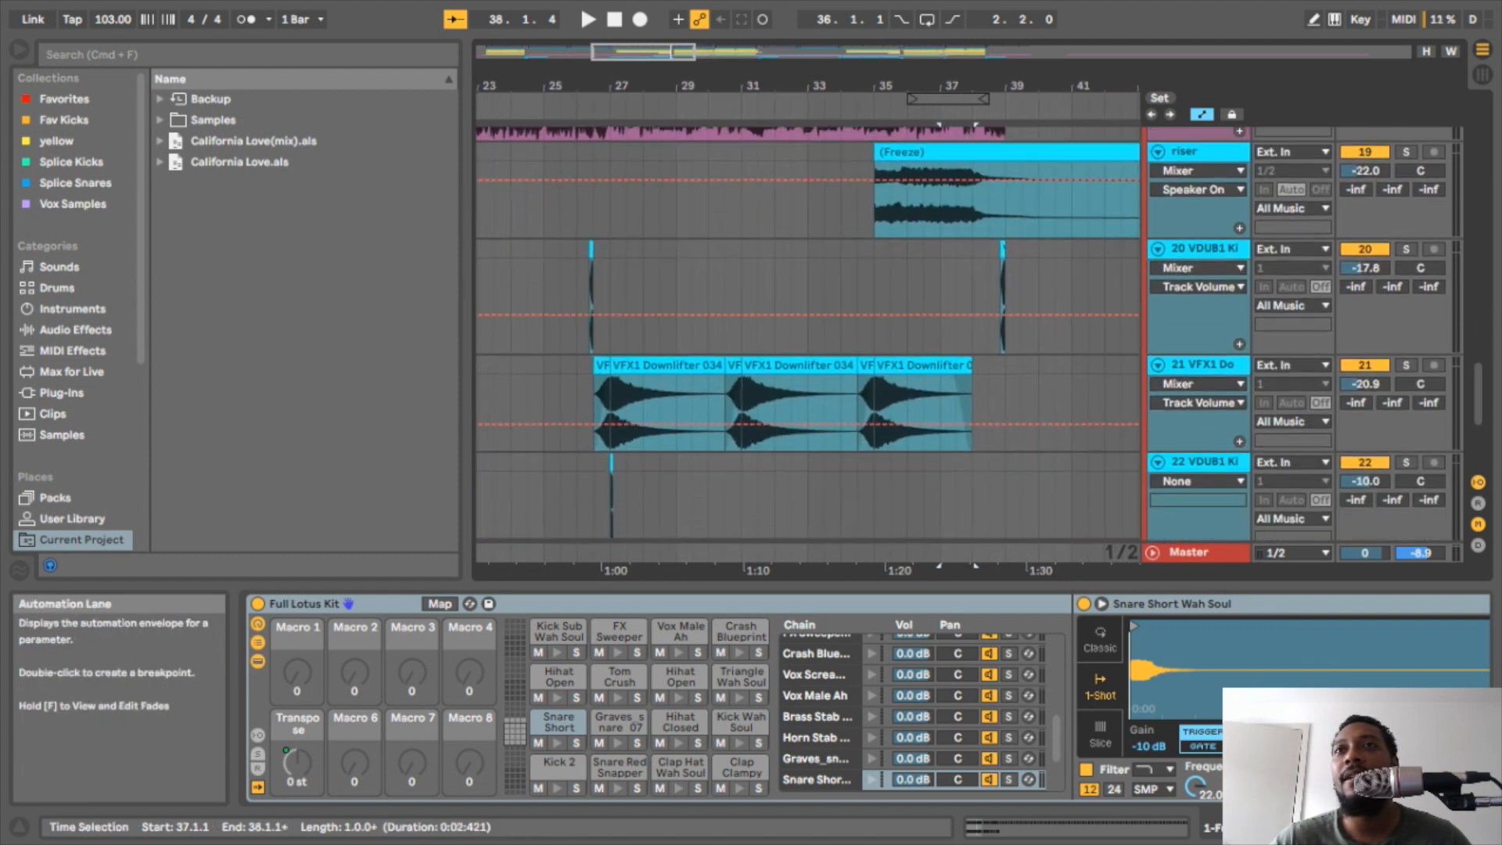
scroll(806, 313, "right", 1)
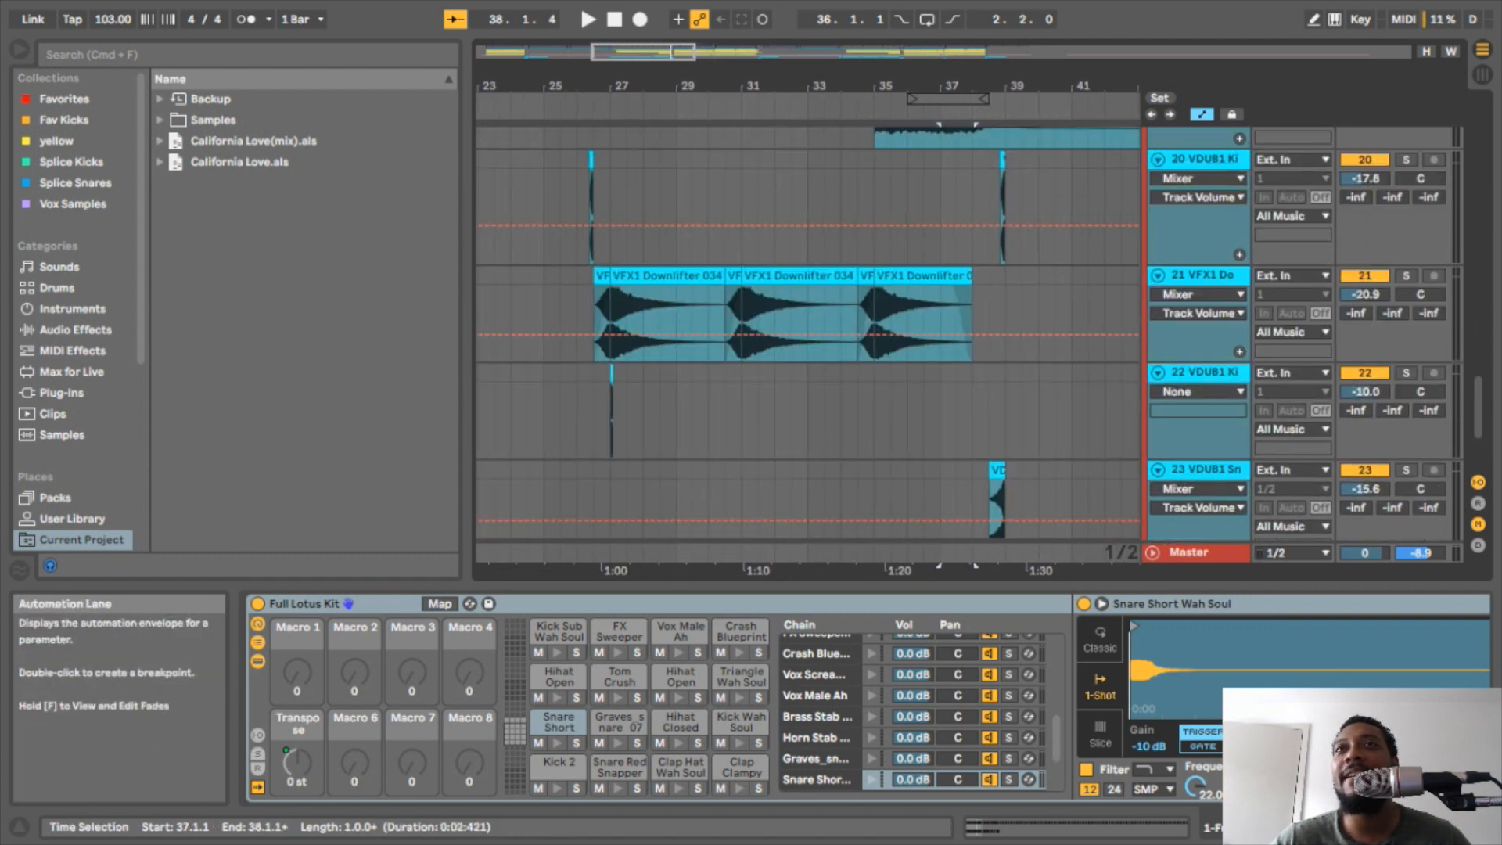
left_click(1205, 159)
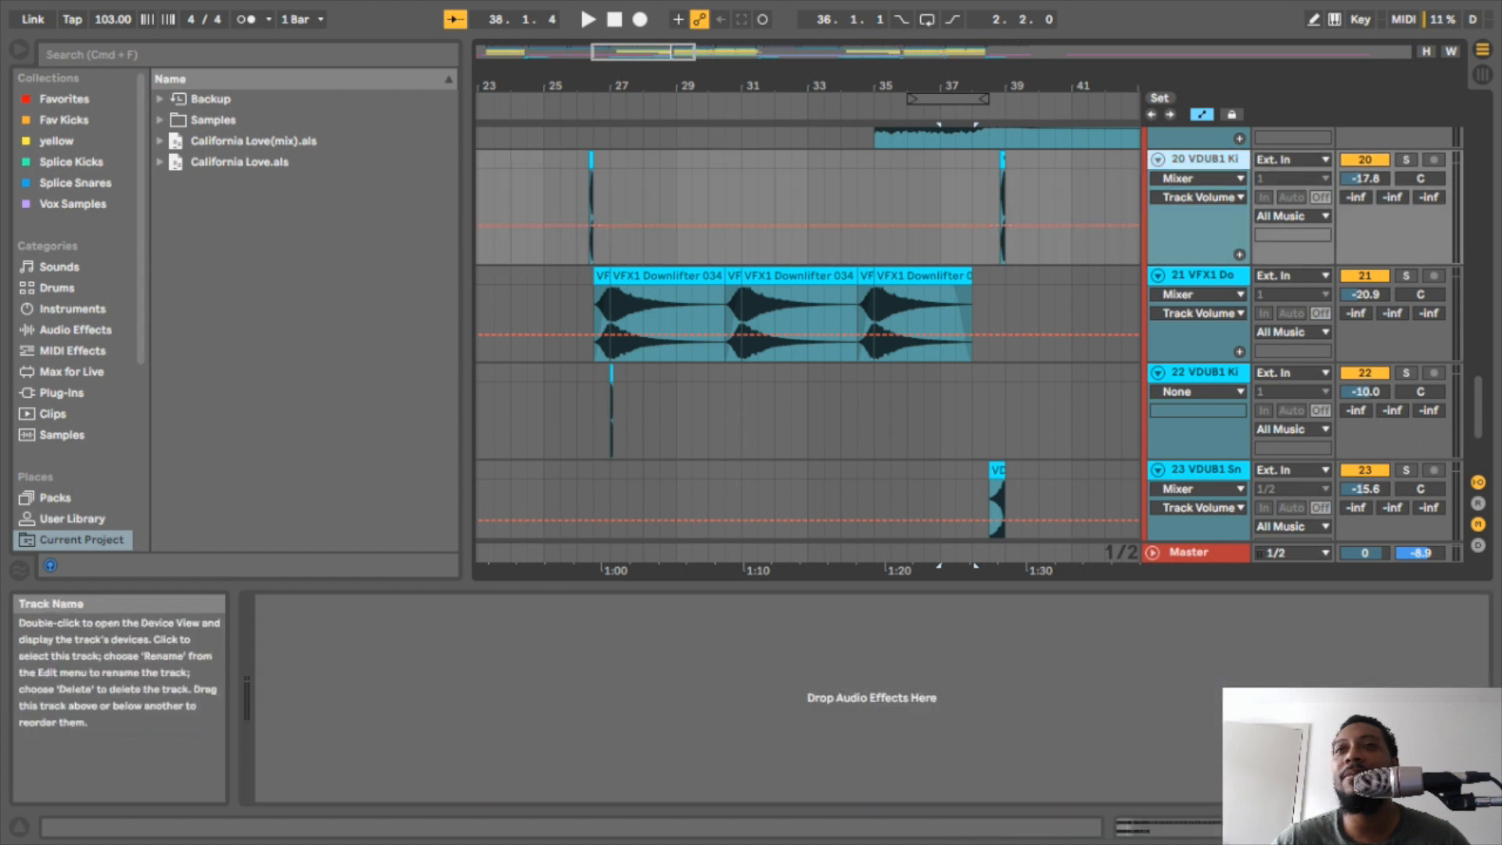
left_click(1202, 276)
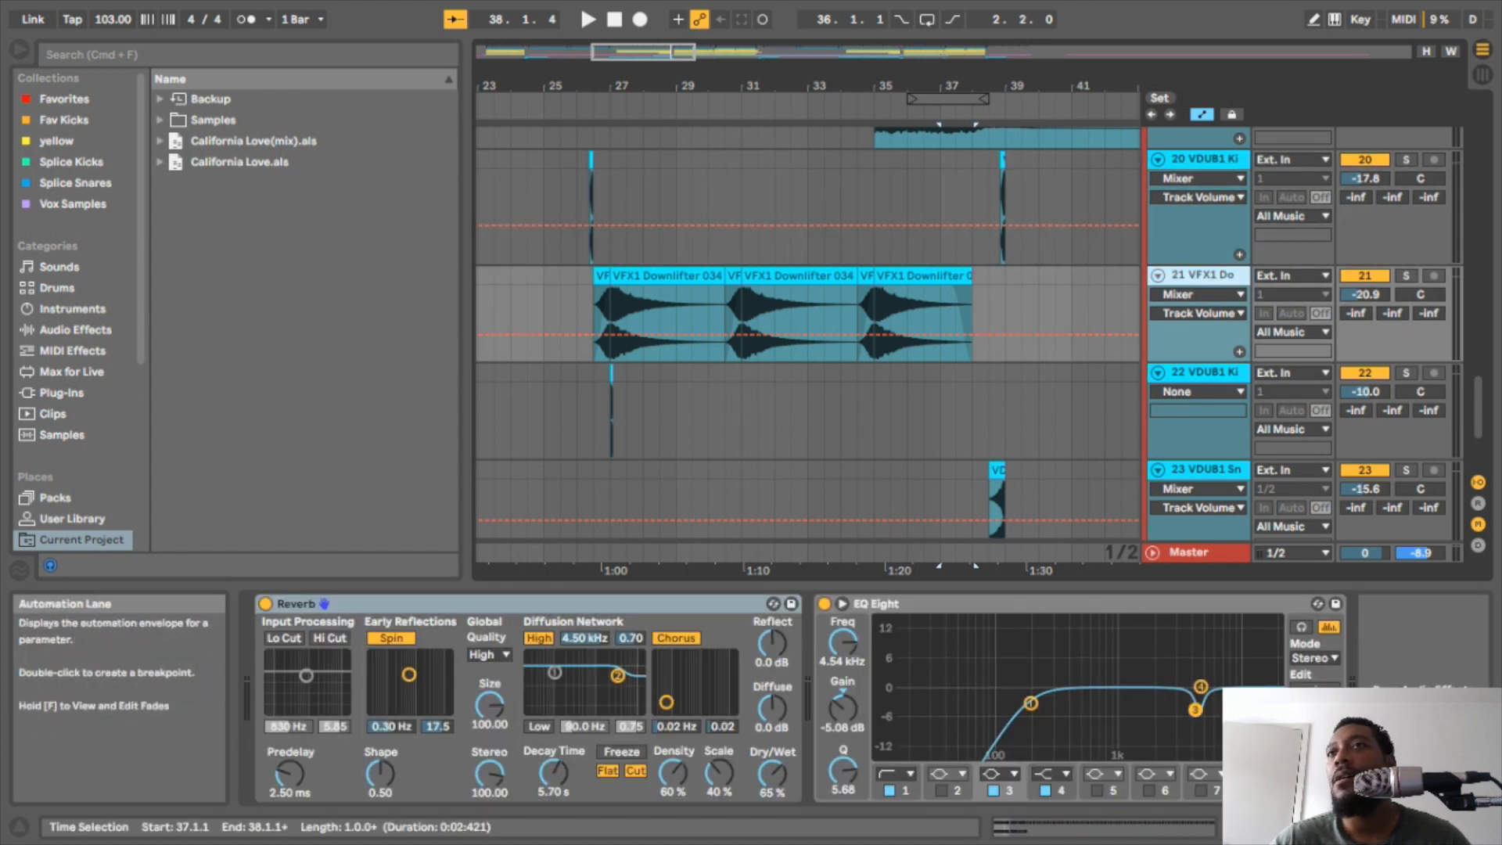
- Set the start at 37.1.1 on the sine fall track and play the full mix into bar 39
scroll(806, 328, "down", 1)
scroll(806, 328, "down", 3)
scroll(806, 328, "right", 2)
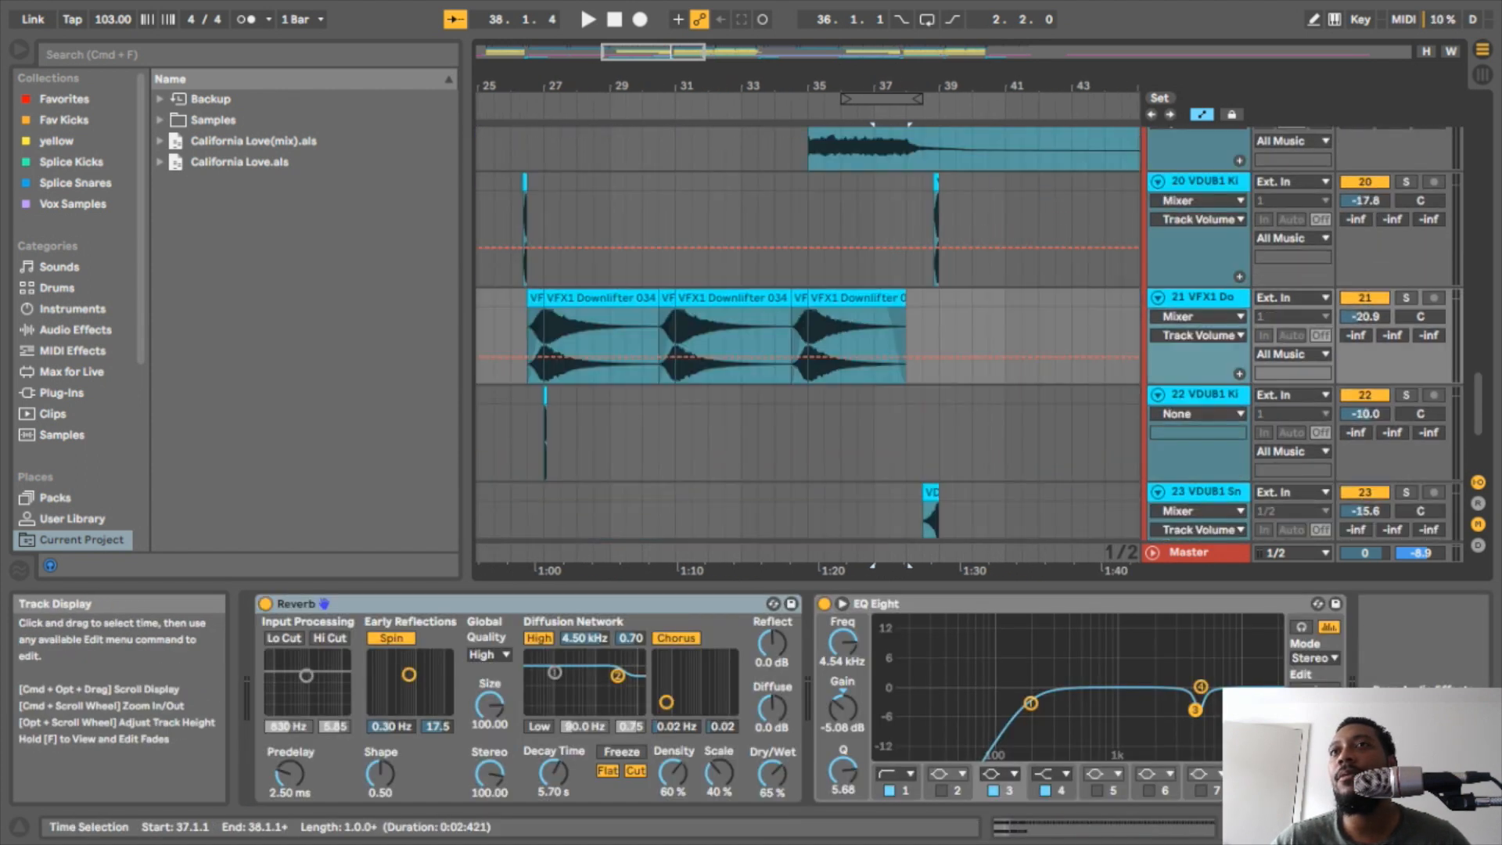
scroll(806, 329, "down", 2)
scroll(806, 328, "right", 1)
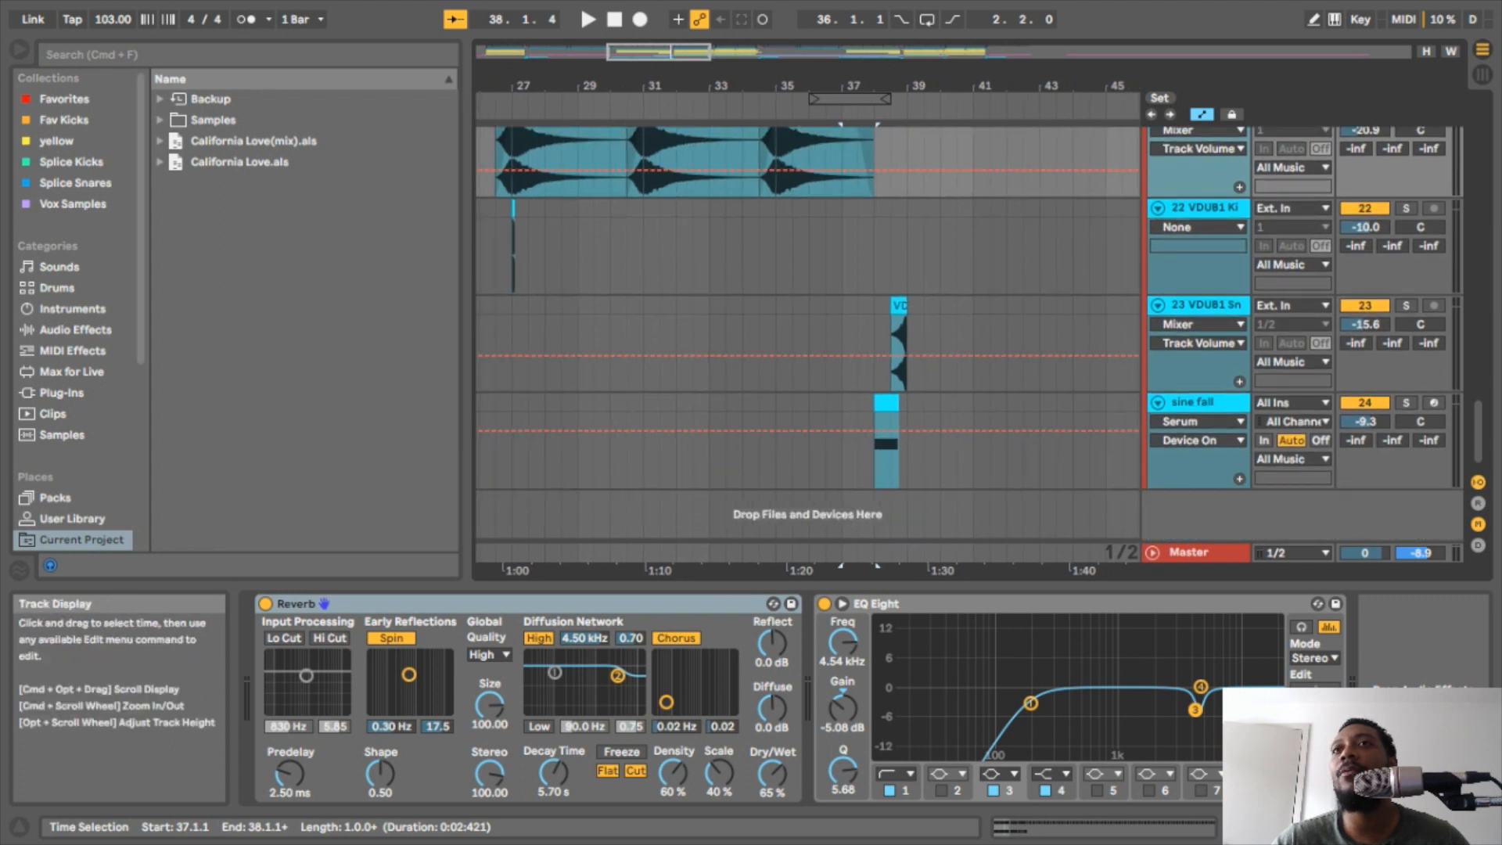
left_click(858, 402)
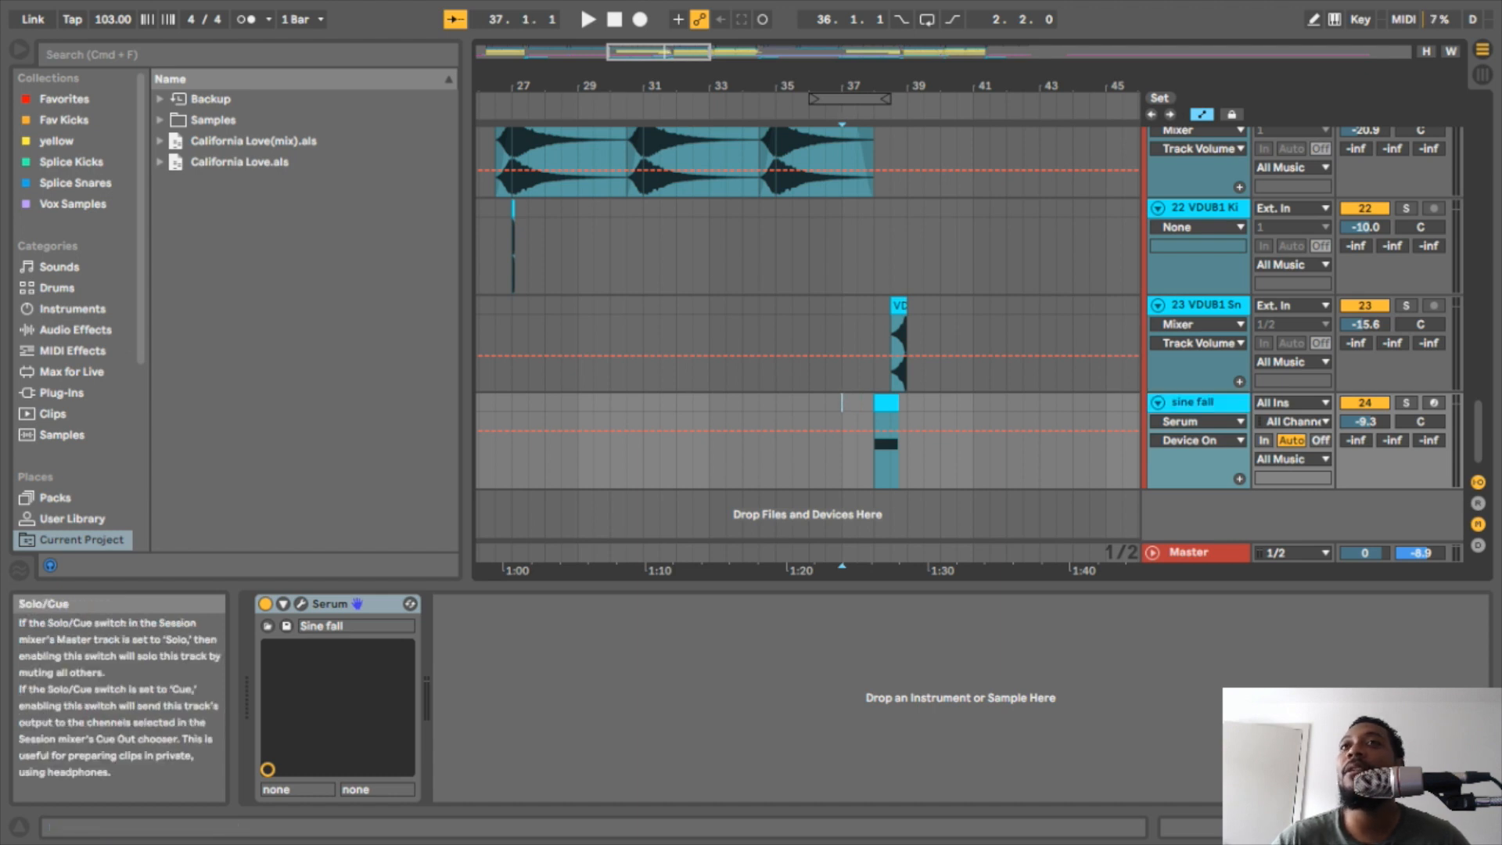
key("space")
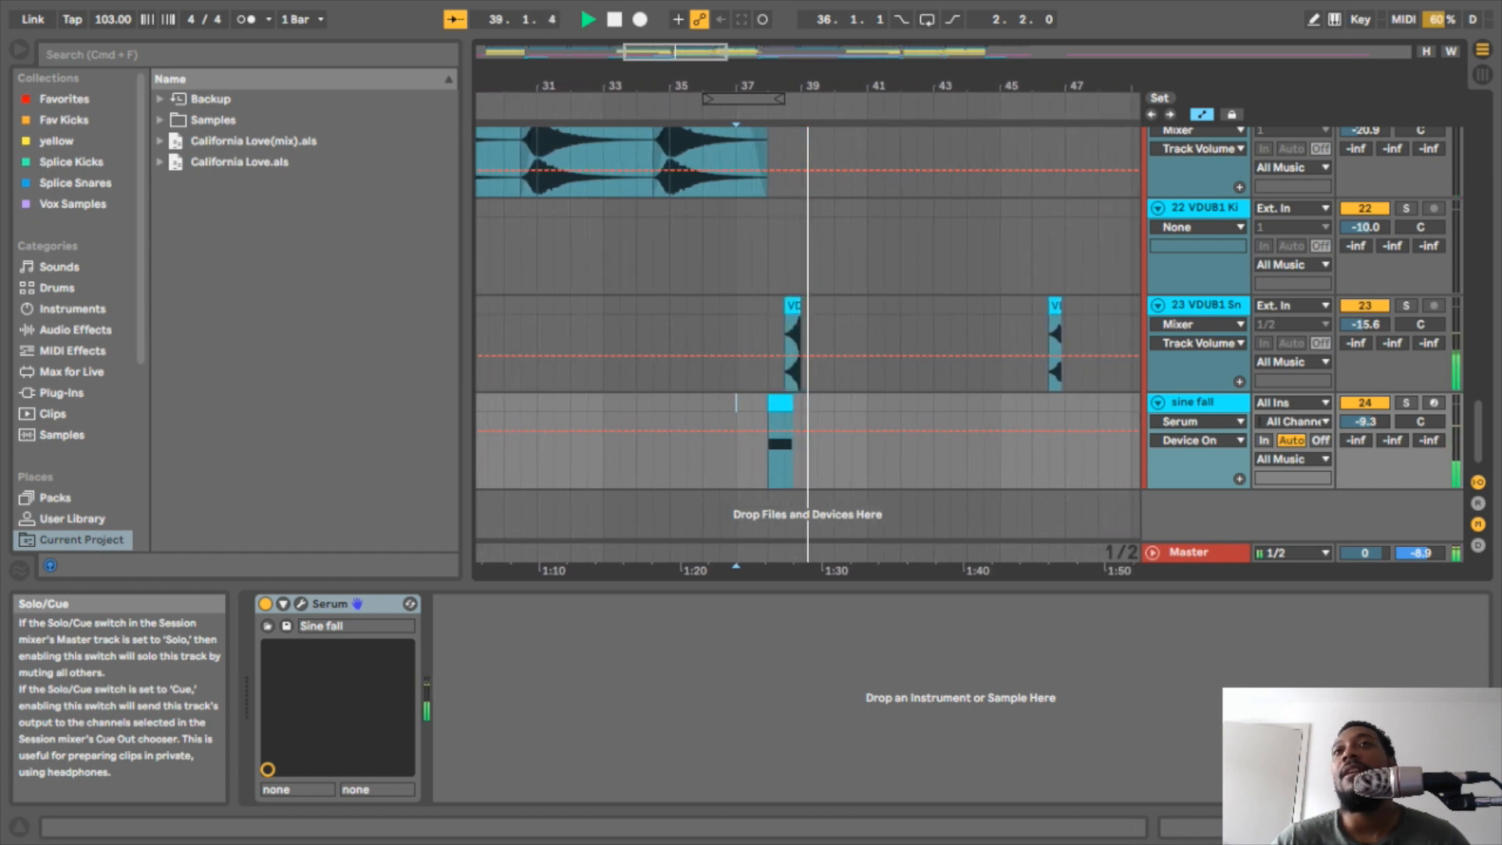
key("space")
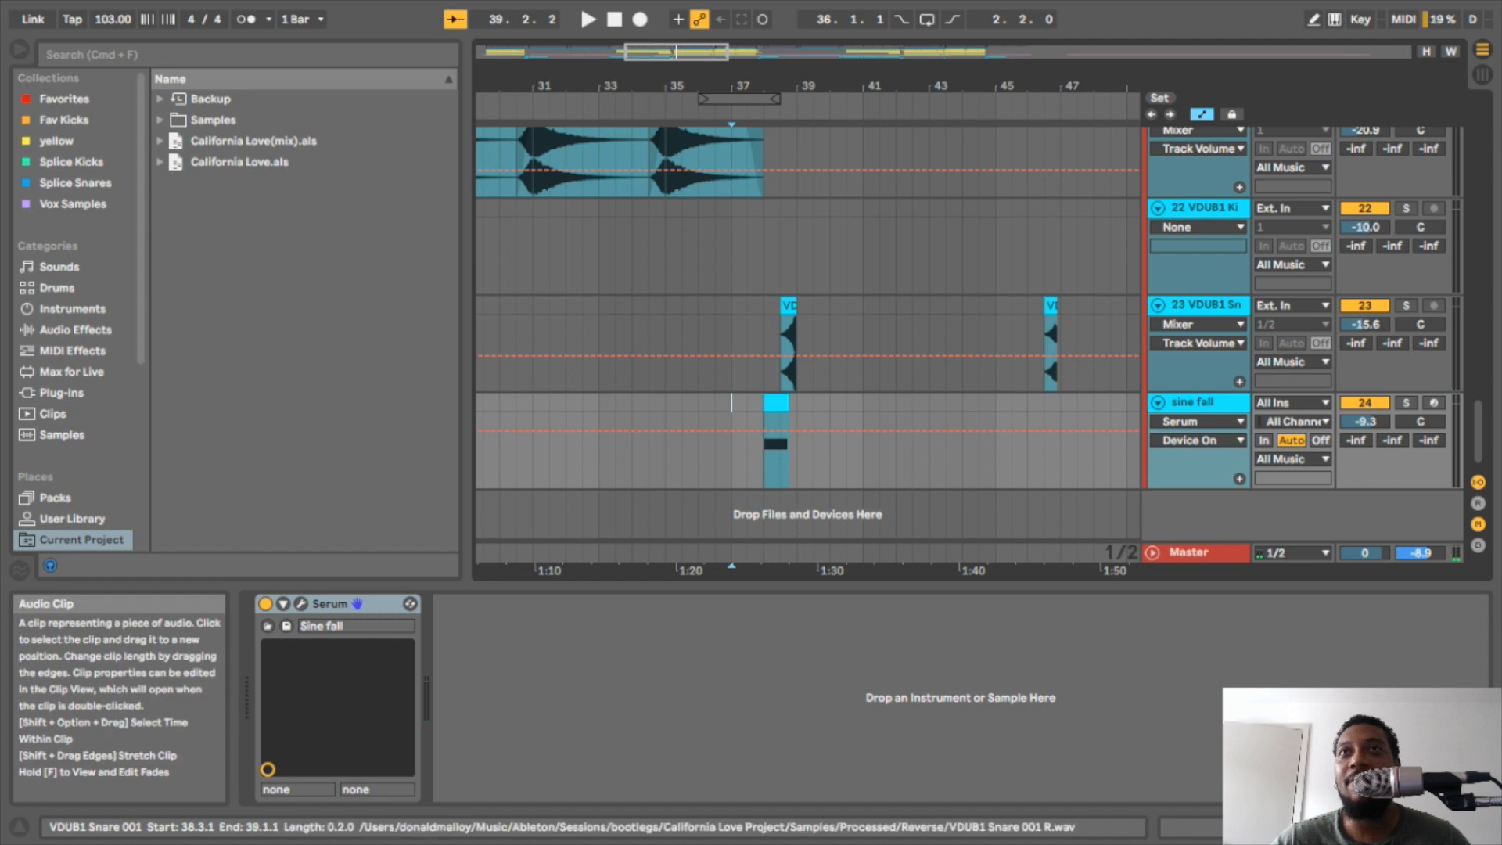
- Point out the reversed snare clip at 38.3.1 on track 23 and the short track 20 clip just before bar 39
left_click(789, 352)
scroll(807, 329, "up", 5)
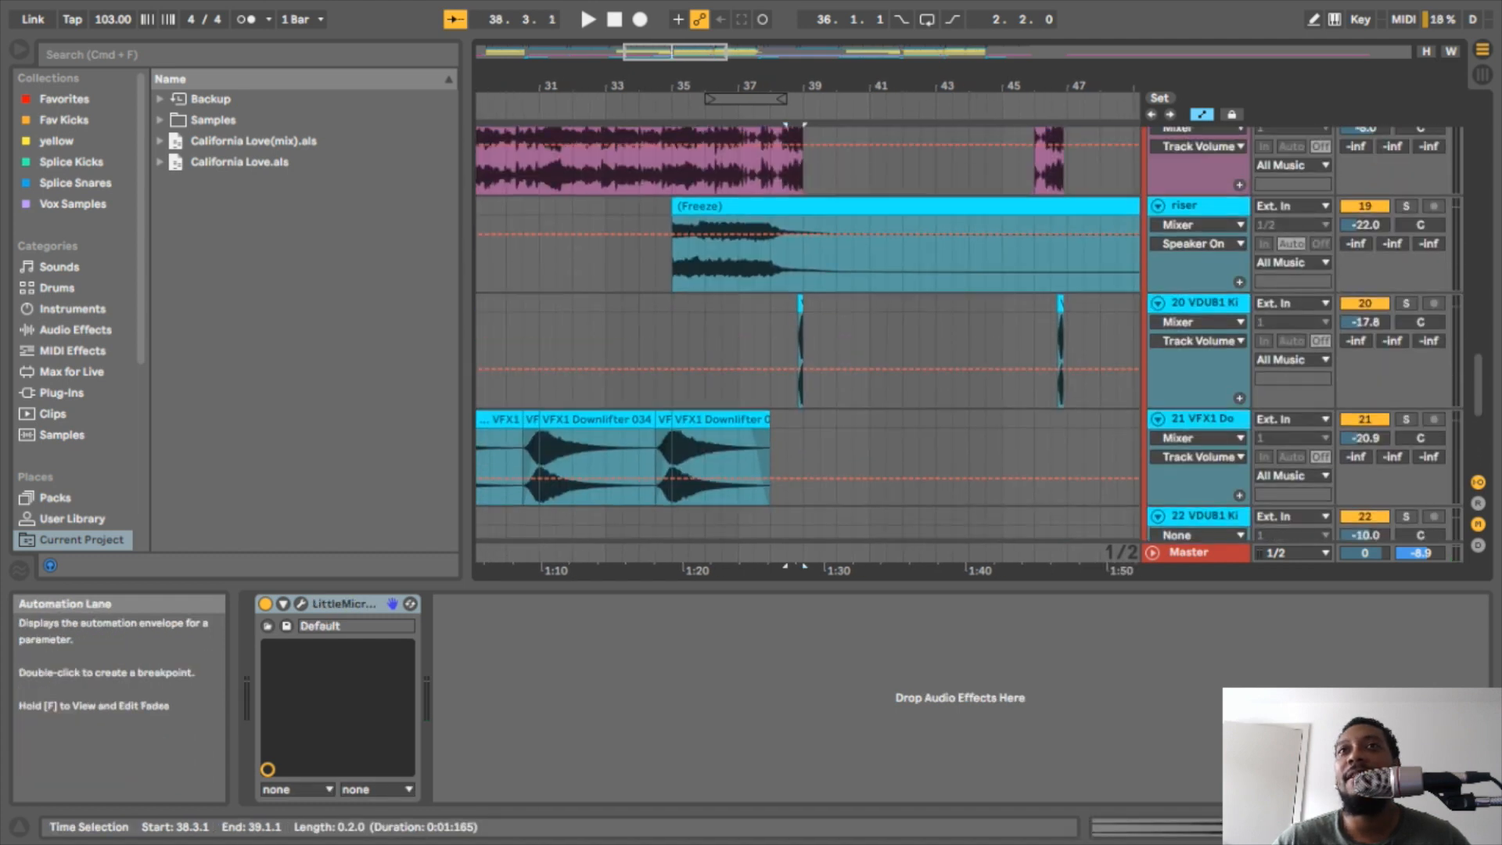
left_click(801, 304)
scroll(801, 306, "up", 2)
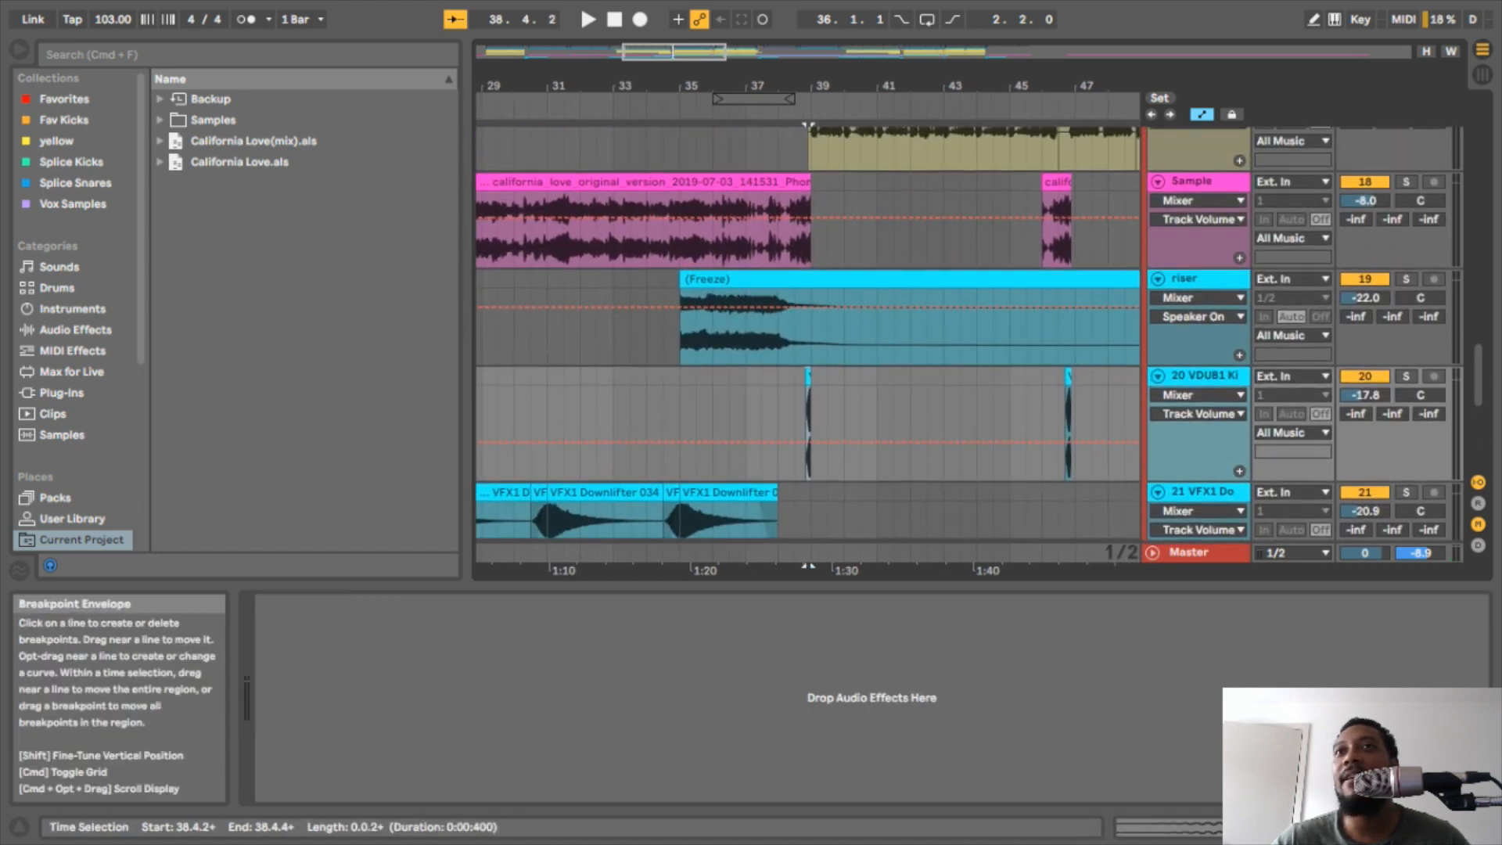
- Solo the riser track, play its frozen clip from 35.1.1 into bar 37, and unsolo the track
scroll(684, 353, "up", 1)
left_click(683, 353)
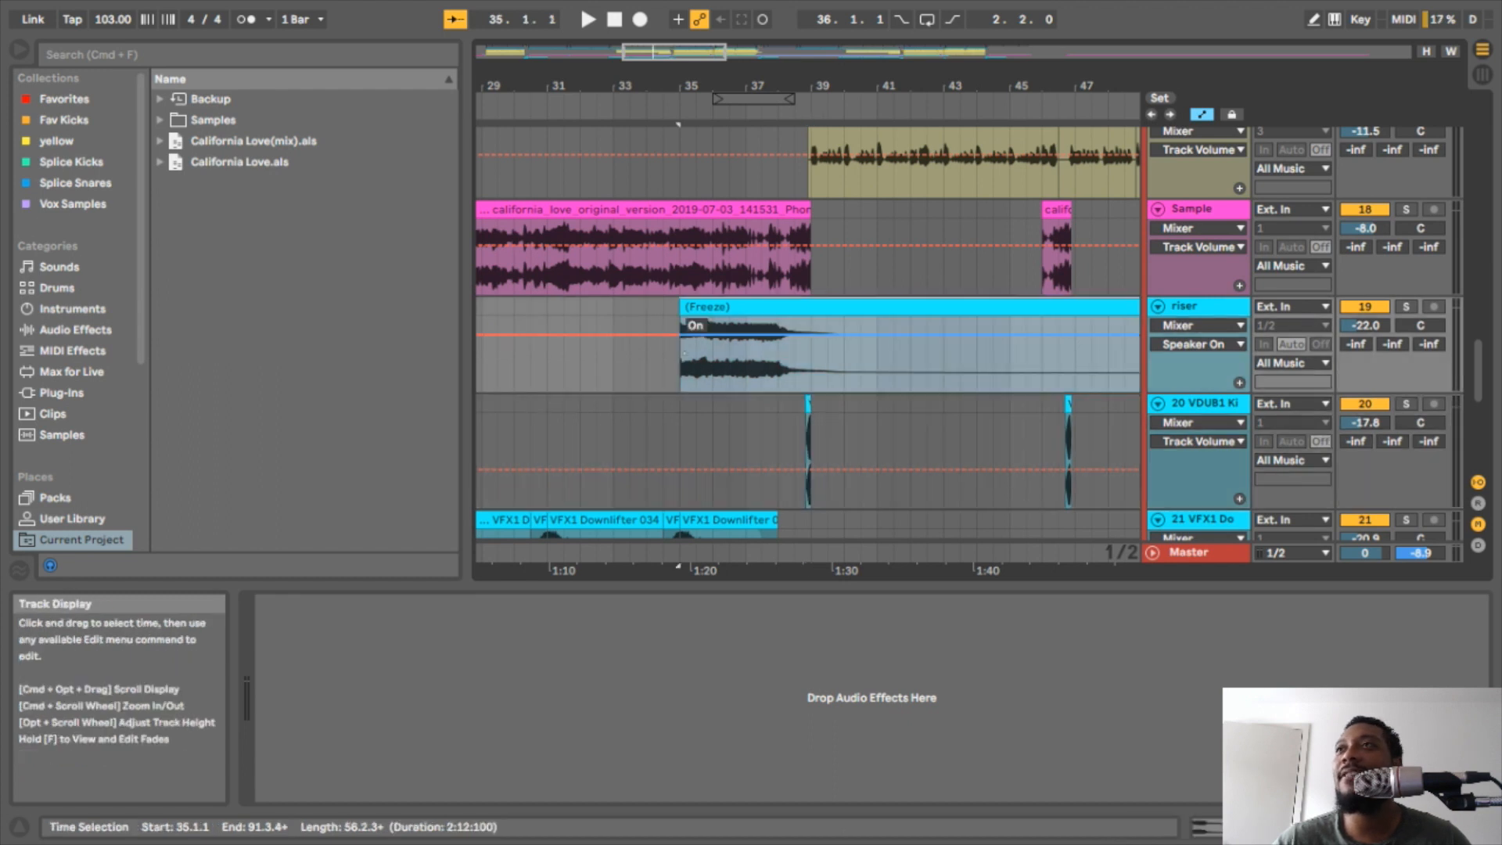
left_click(1406, 306)
key("space")
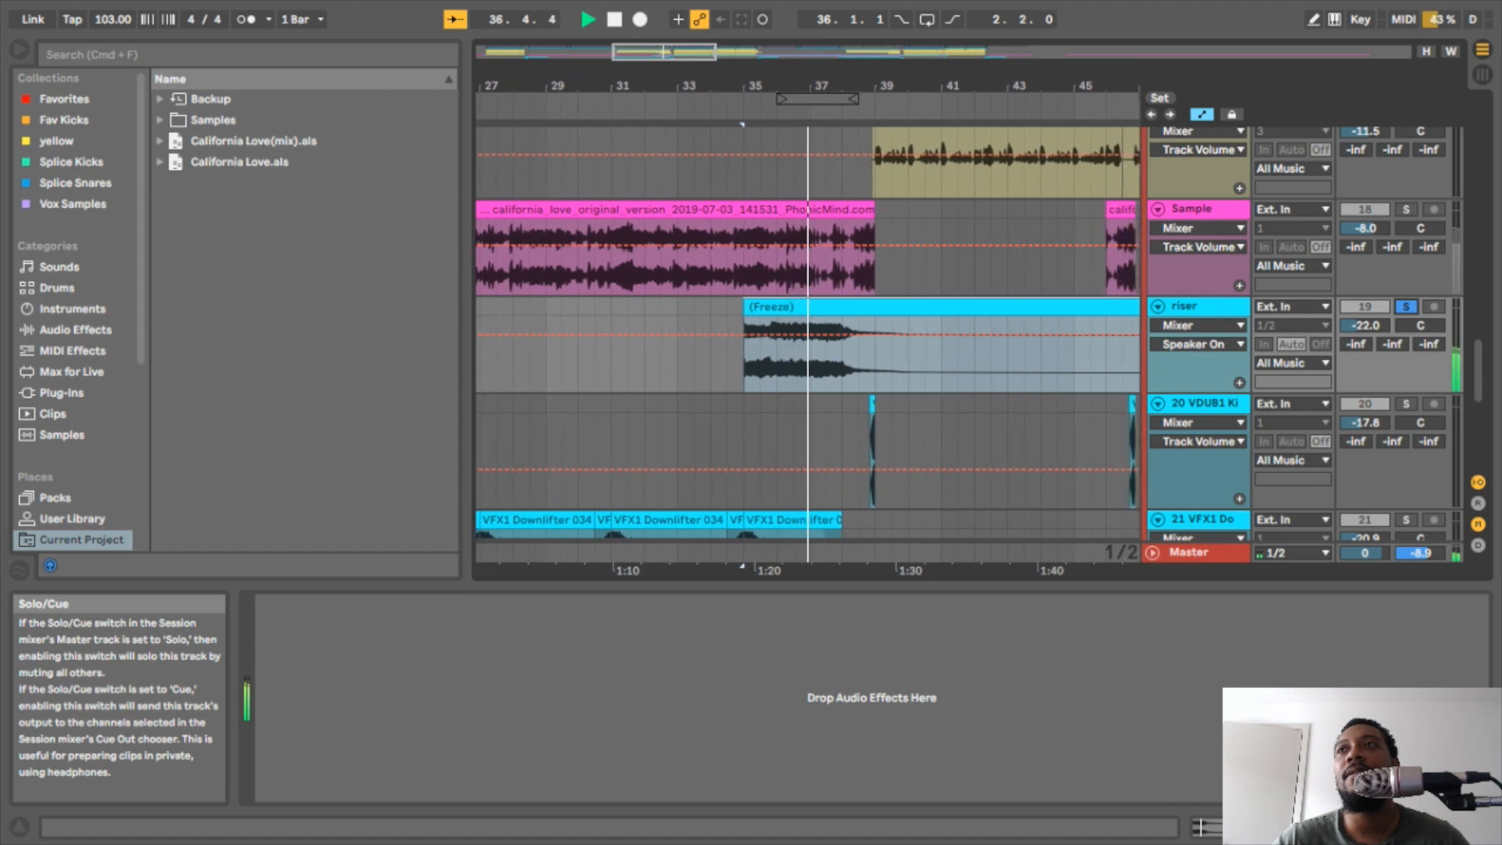
key("space")
left_click(1406, 307)
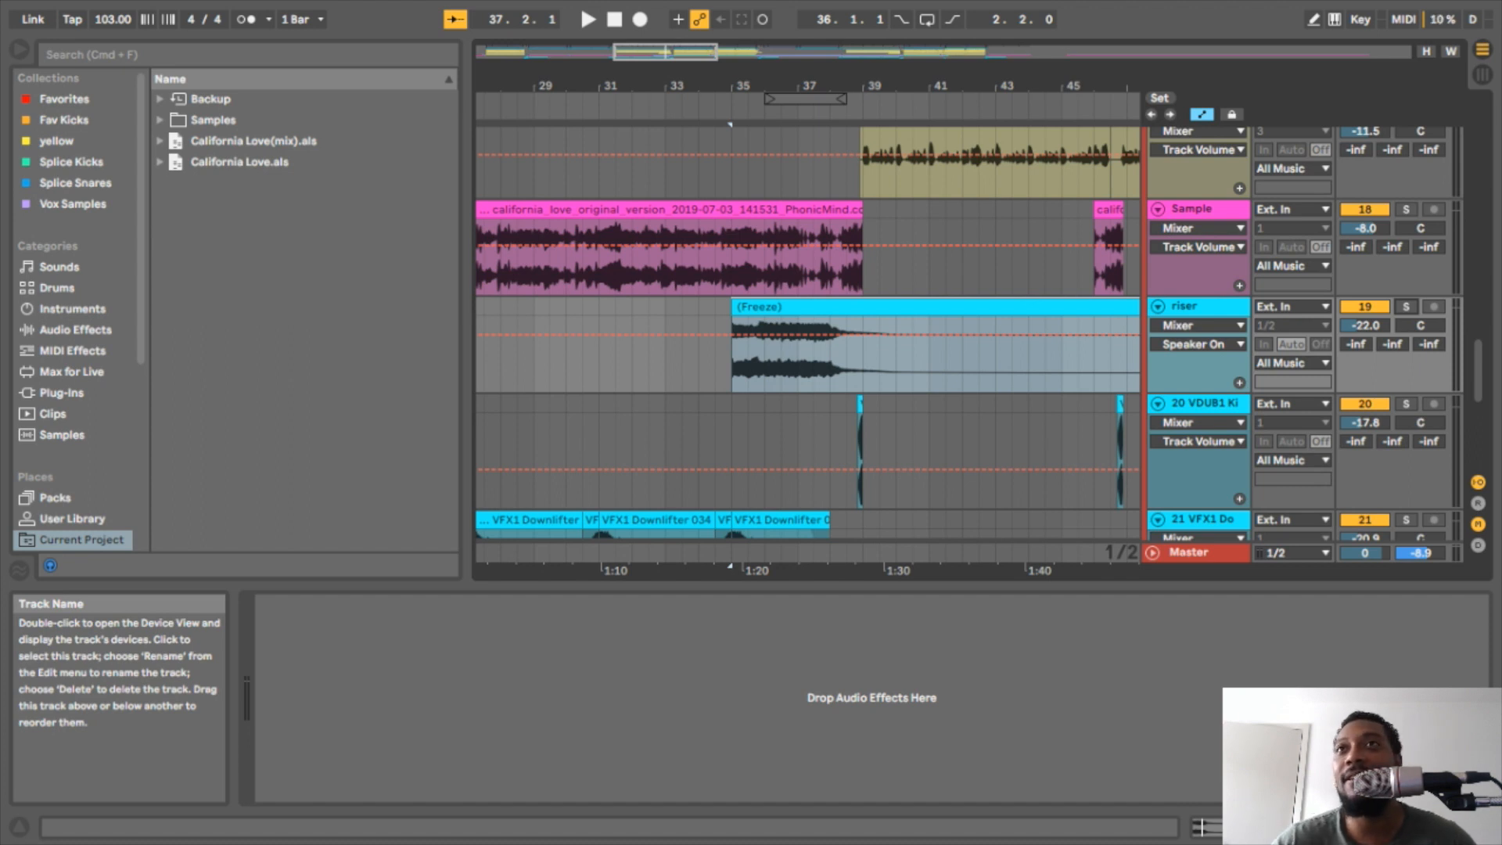
- Examine the whole arrangement across the Serum, Wavetable, vocal, sample and riser tracks, ending at the drum and bass tracks from bar 1
scroll(806, 332, "up", 15)
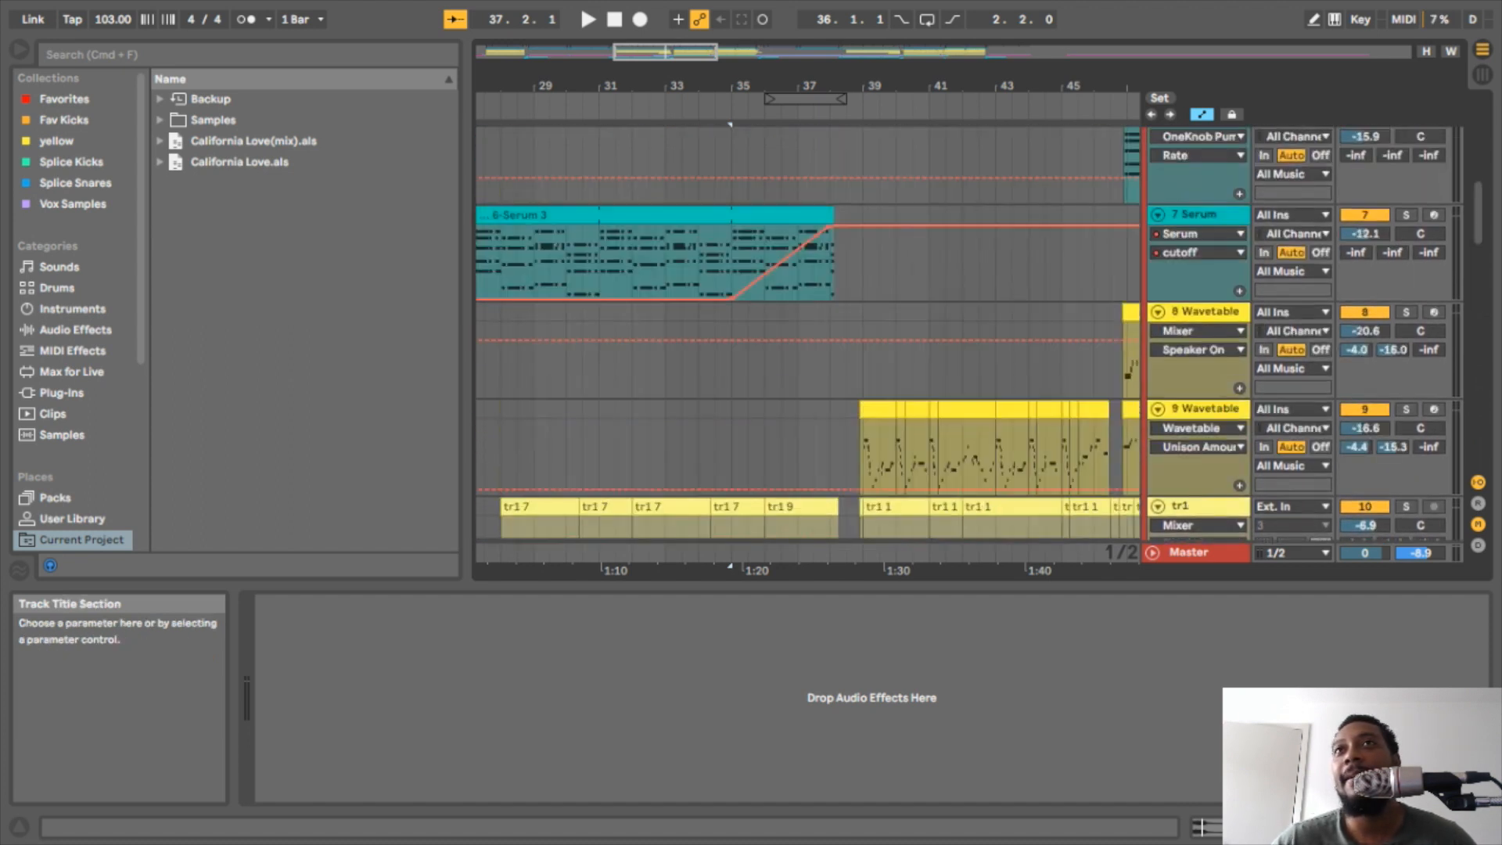
scroll(1197, 333, "down", 10)
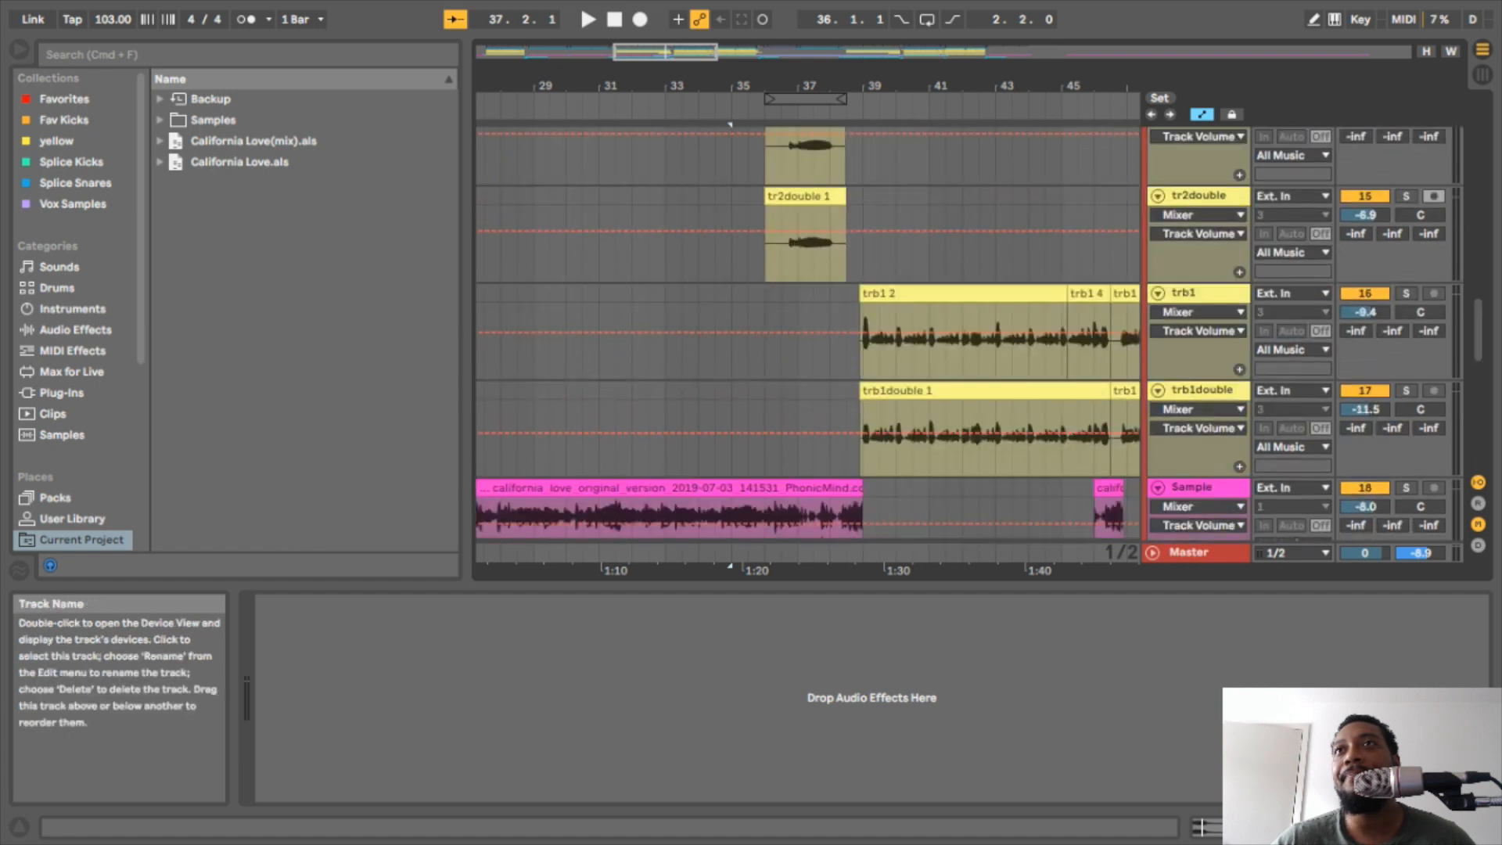
scroll(1197, 333, "down", 8)
left_click_drag(630, 98, 631, 180)
scroll(630, 99, "up", 7)
left_click_drag(630, 99, 530, 99)
scroll(531, 99, "down", 3)
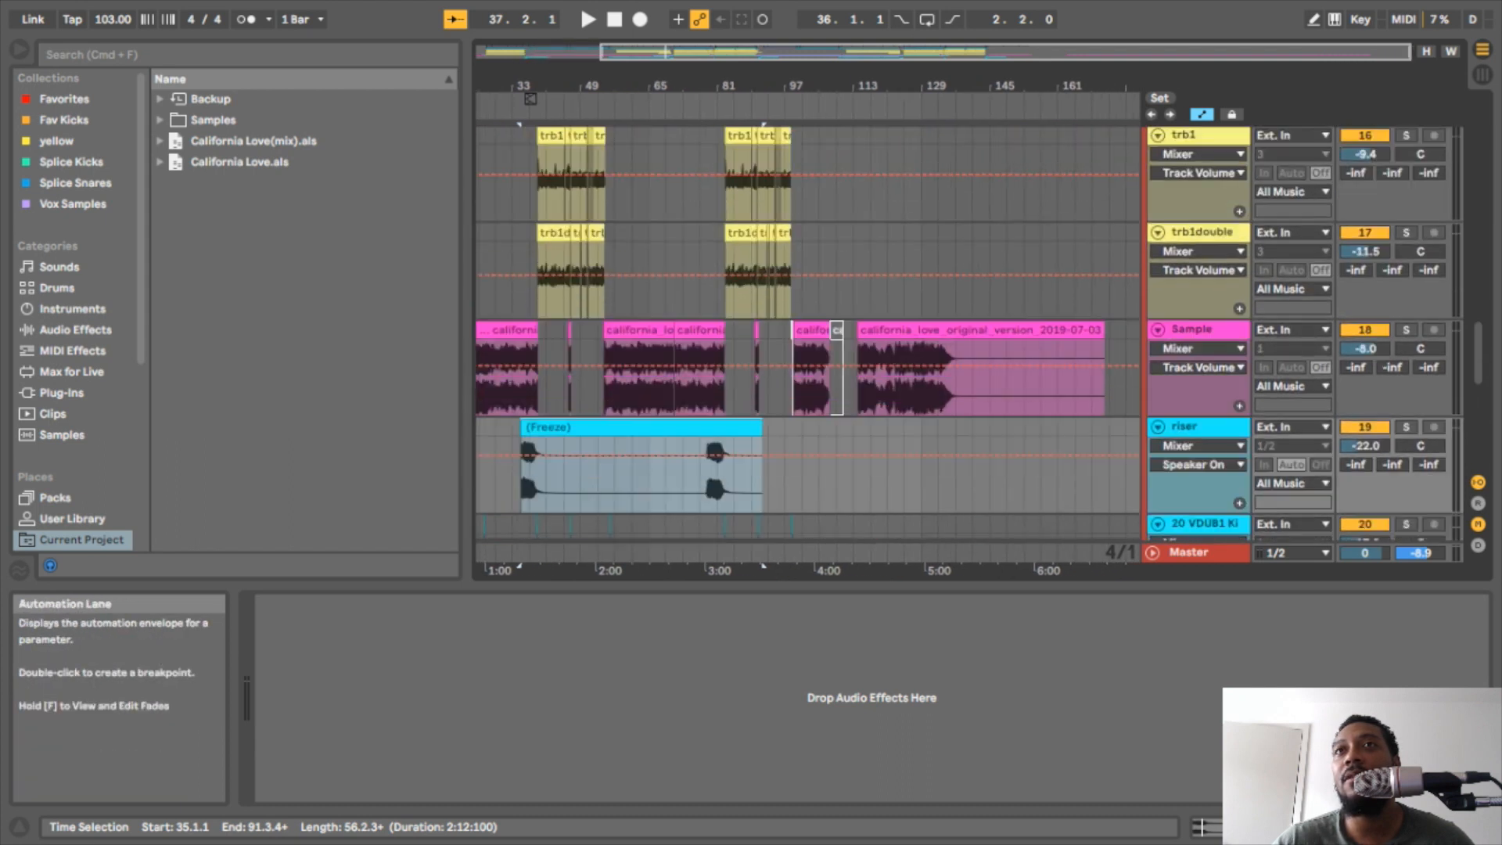
scroll(531, 99, "up", 15)
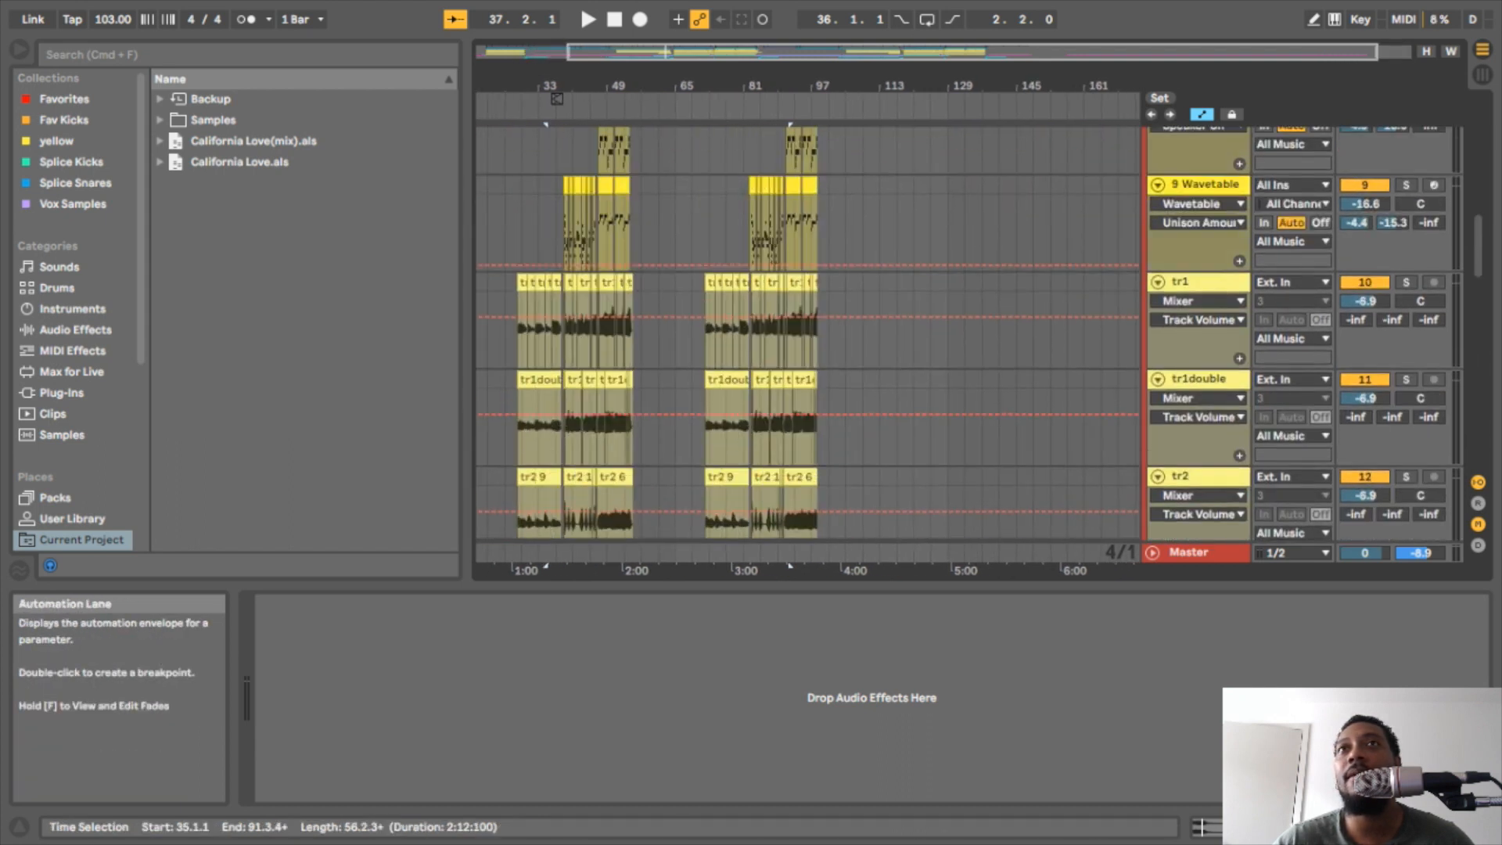
left_click_drag(531, 98, 631, 157)
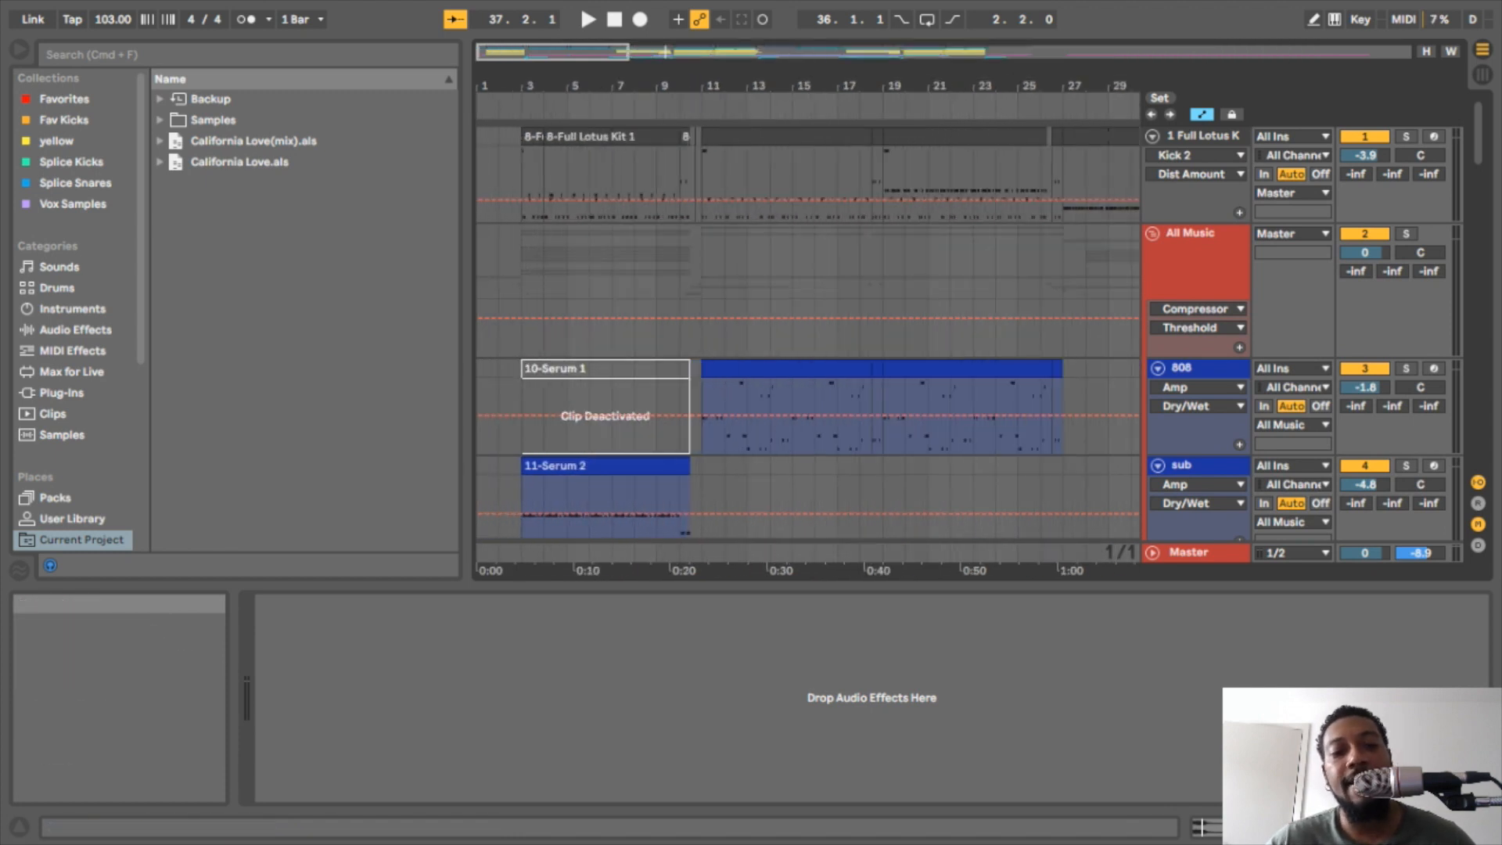